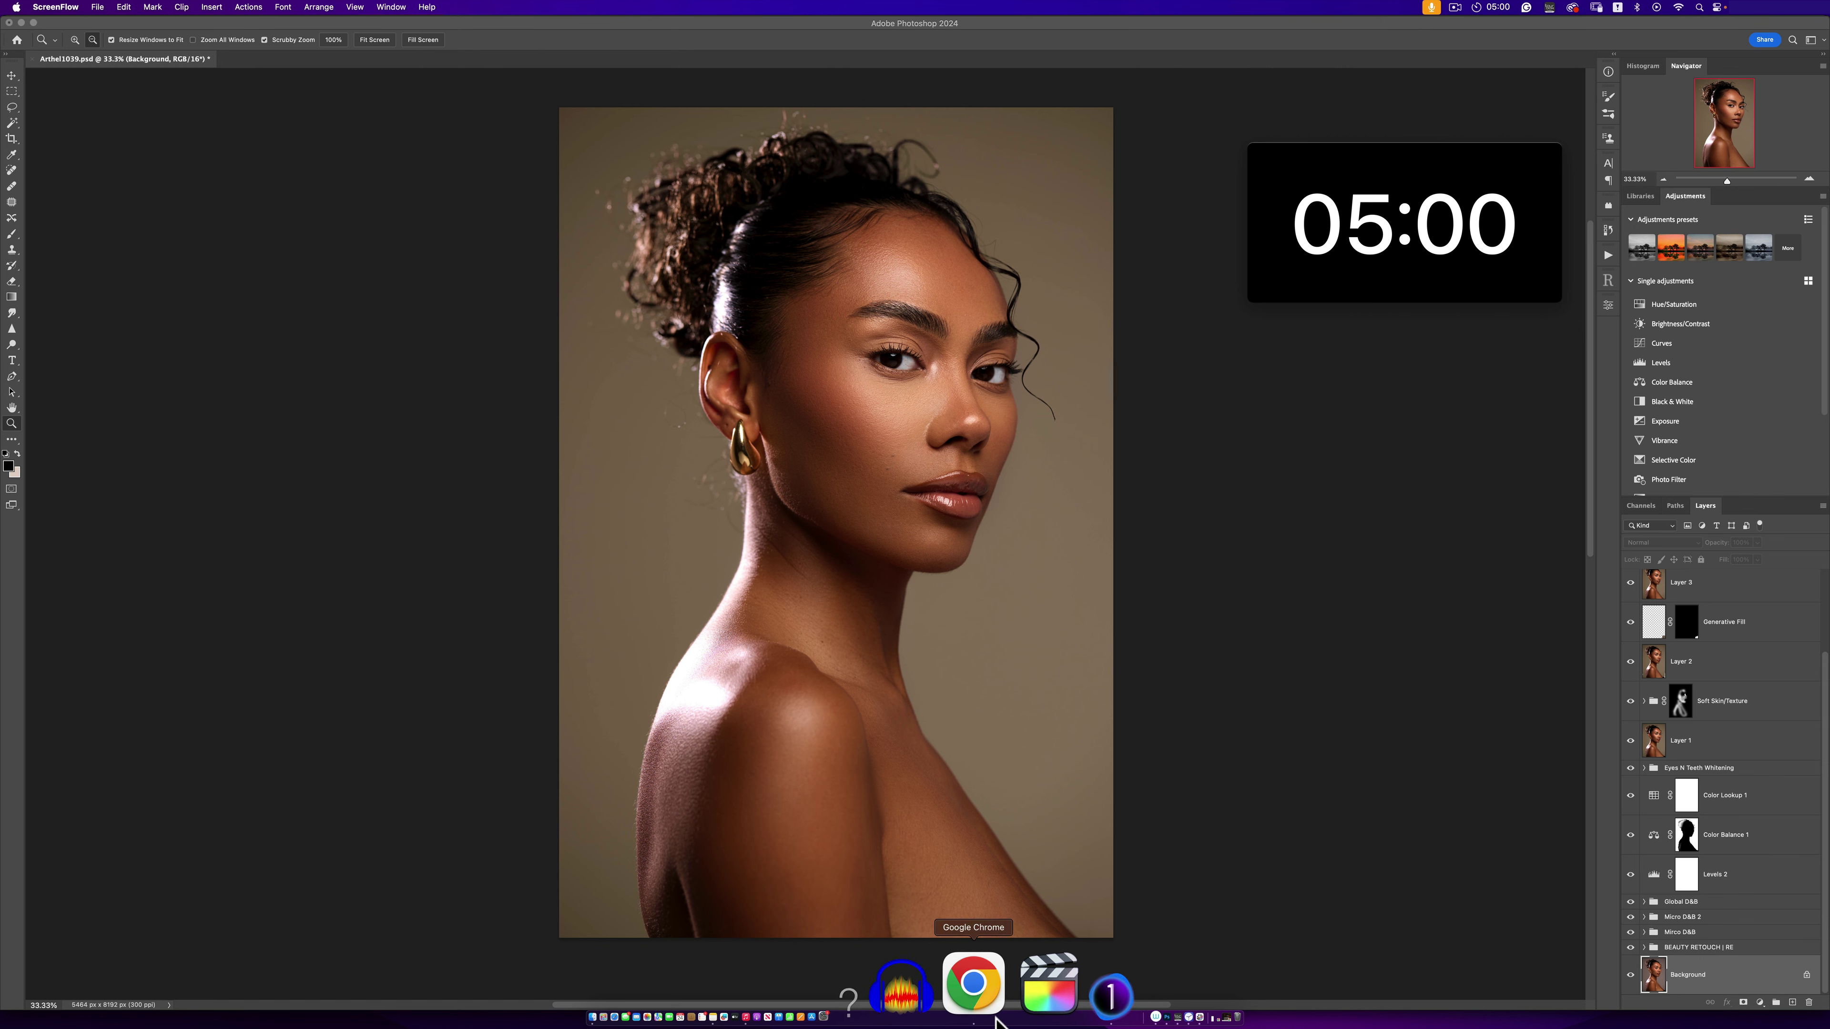
- Switch to Capture One and brighten Arthel1157.CR3 by lowering the RGB Levels white point to about 200
left_click(992, 984)
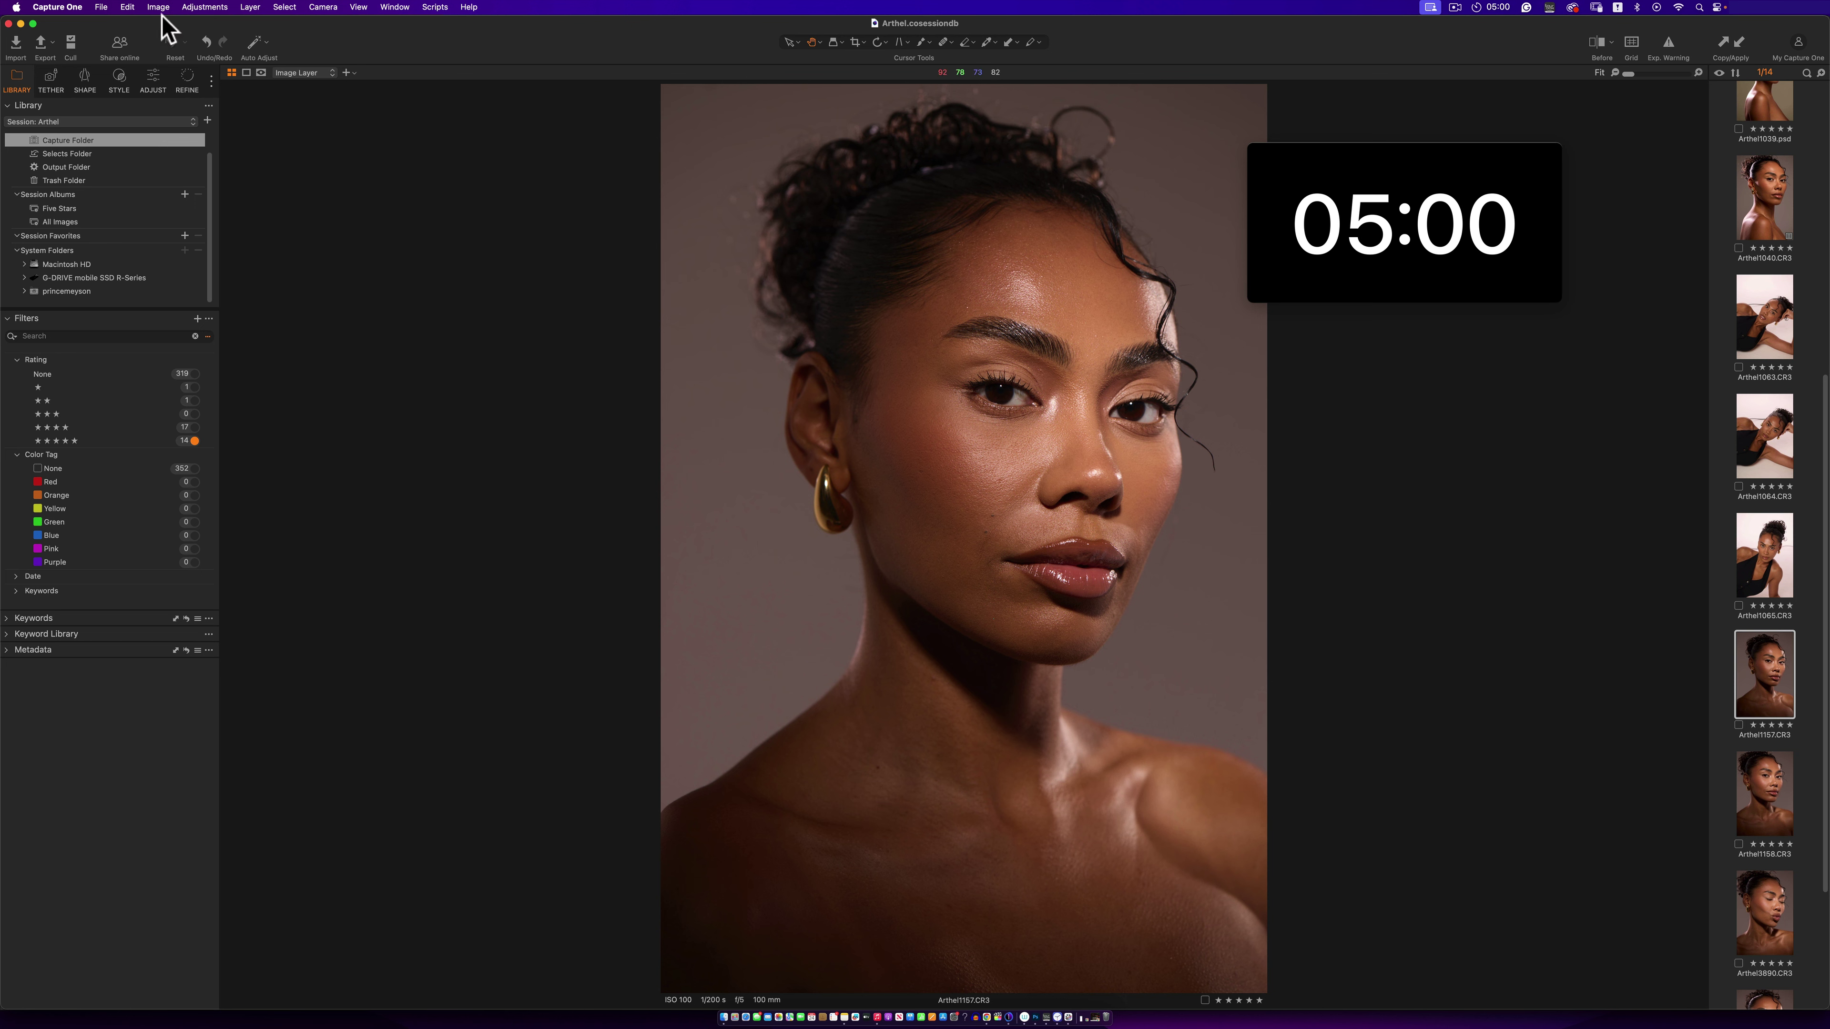
left_click(153, 80)
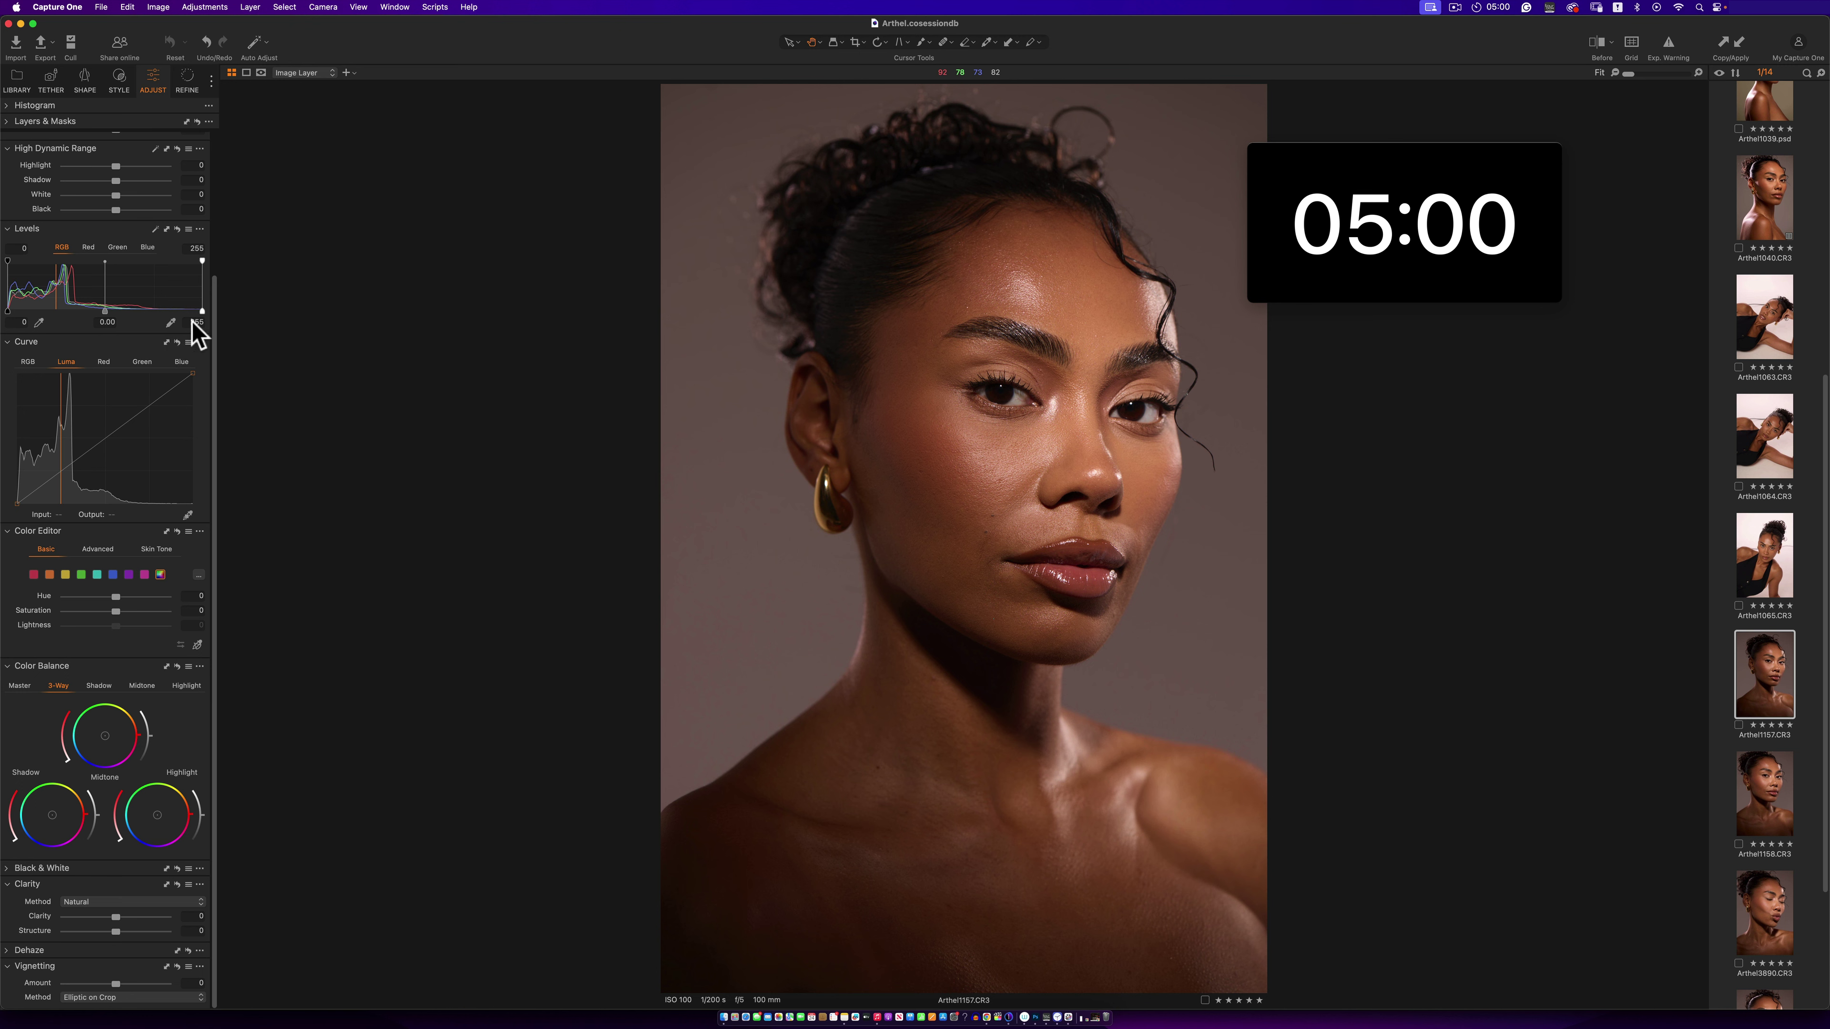
left_click_drag(202, 311, 156, 310)
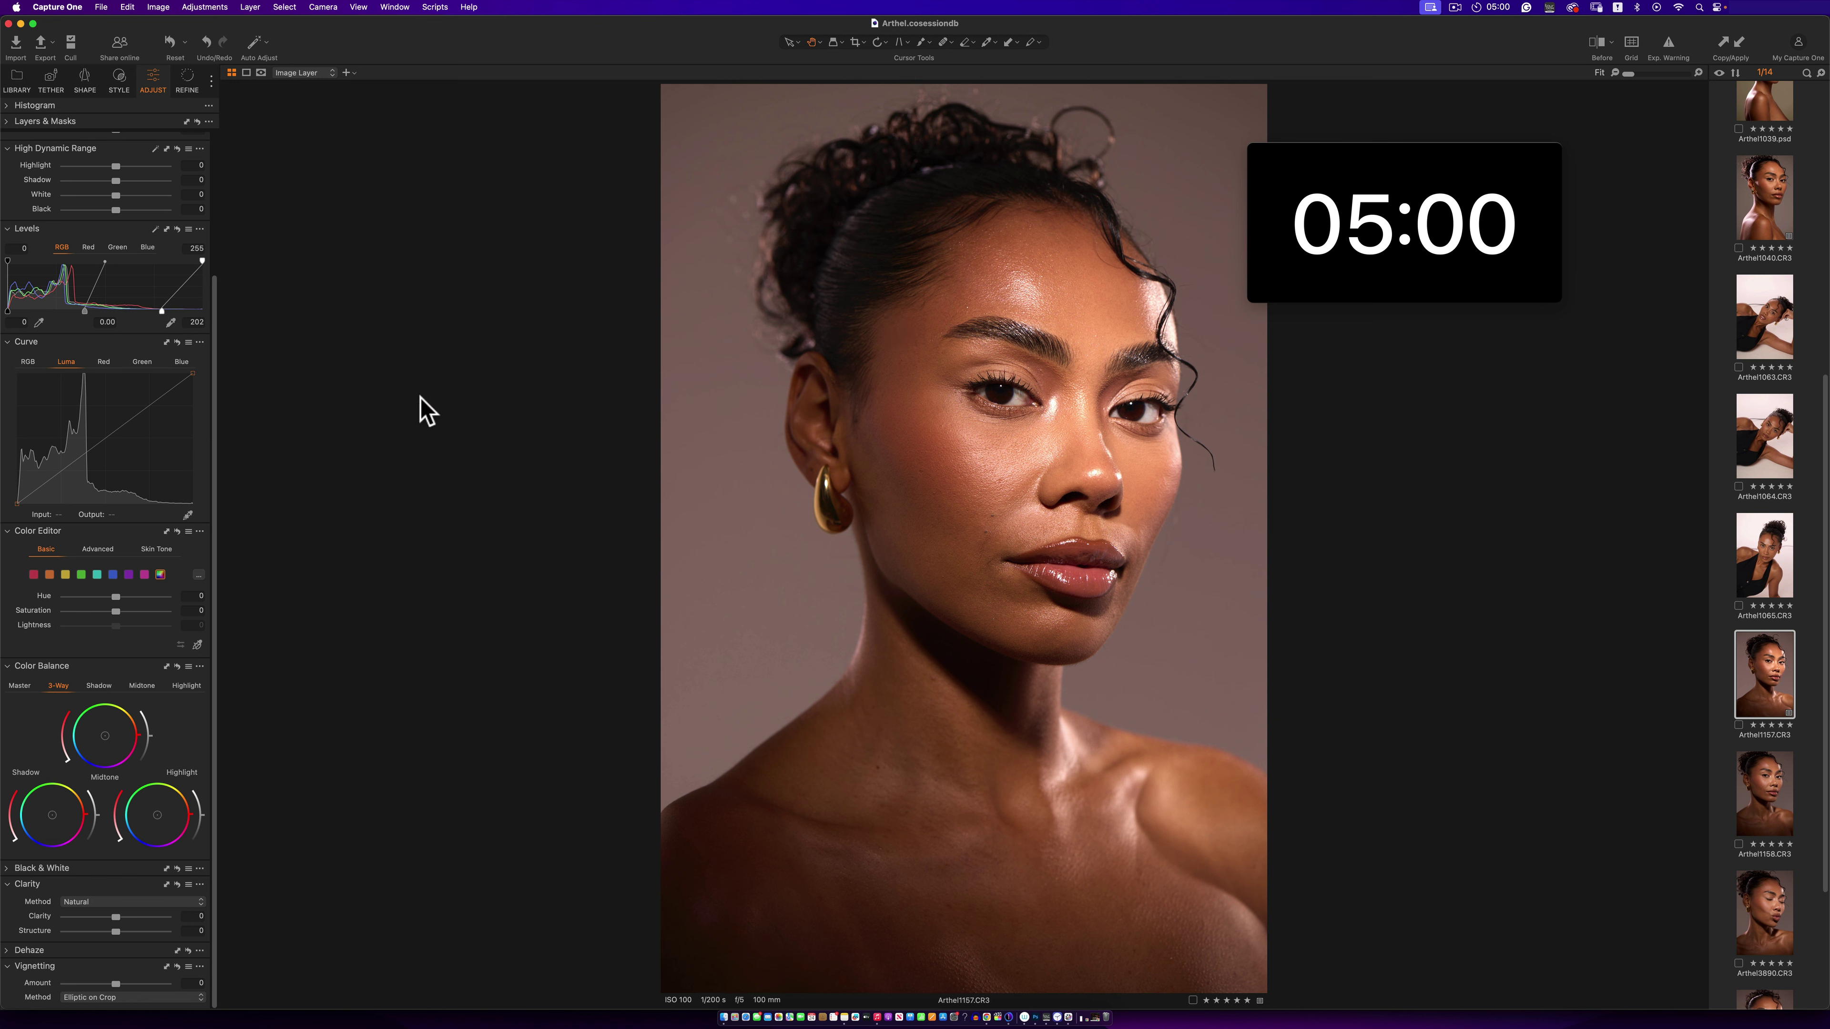
- Turn on the exposure warning and refine the RGB Levels to a black point of 4 and a white point of about 233
left_click(1666, 45)
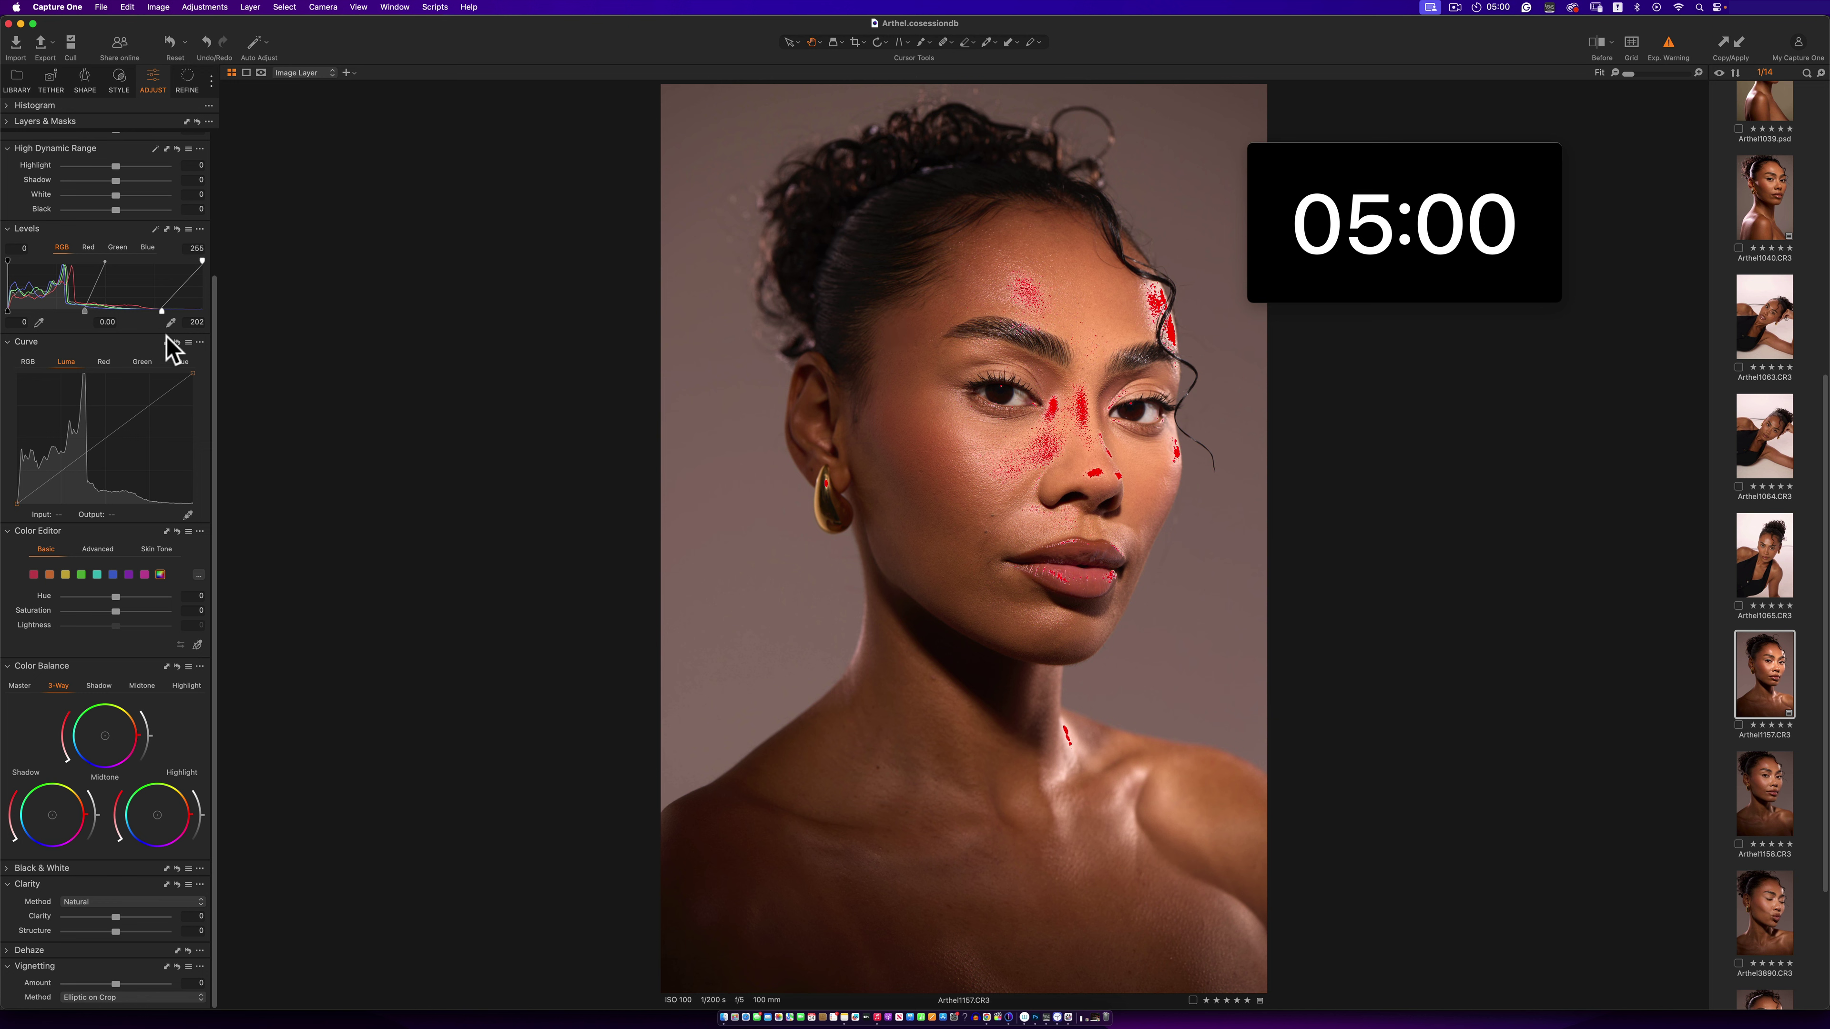
left_click_drag(161, 311, 180, 310)
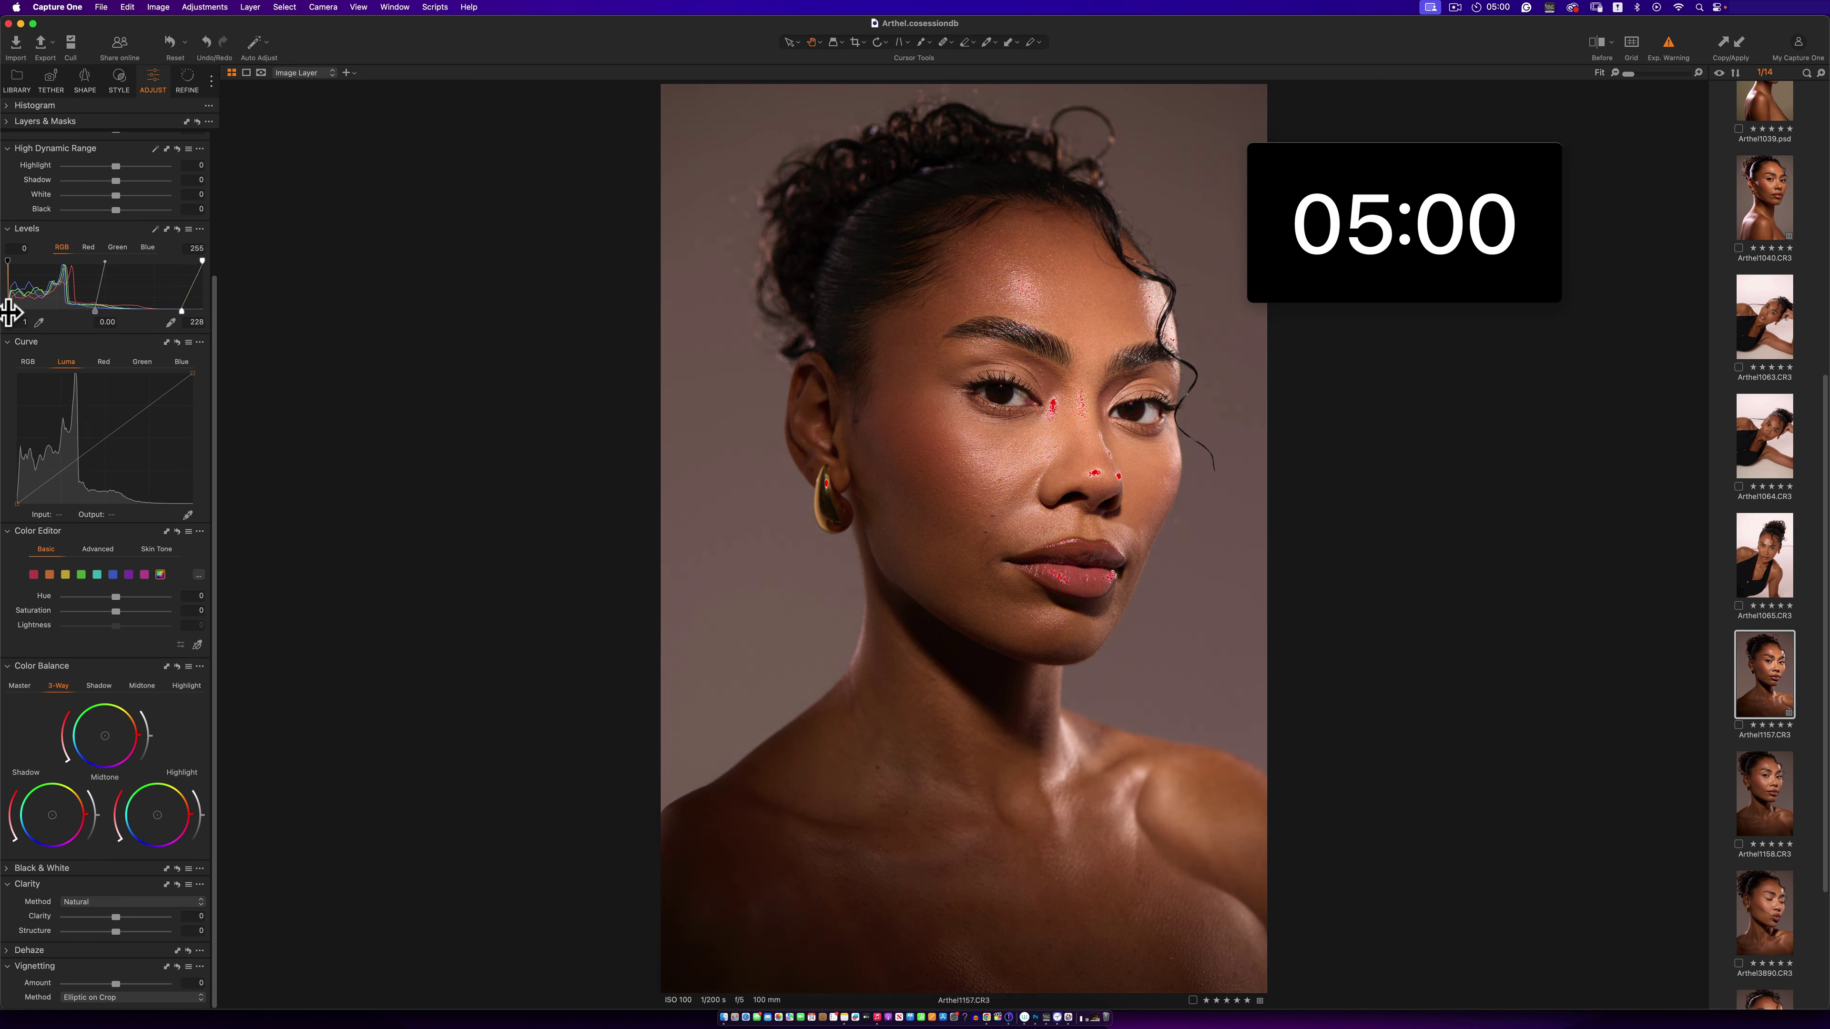
left_click_drag(8, 311, 9, 311)
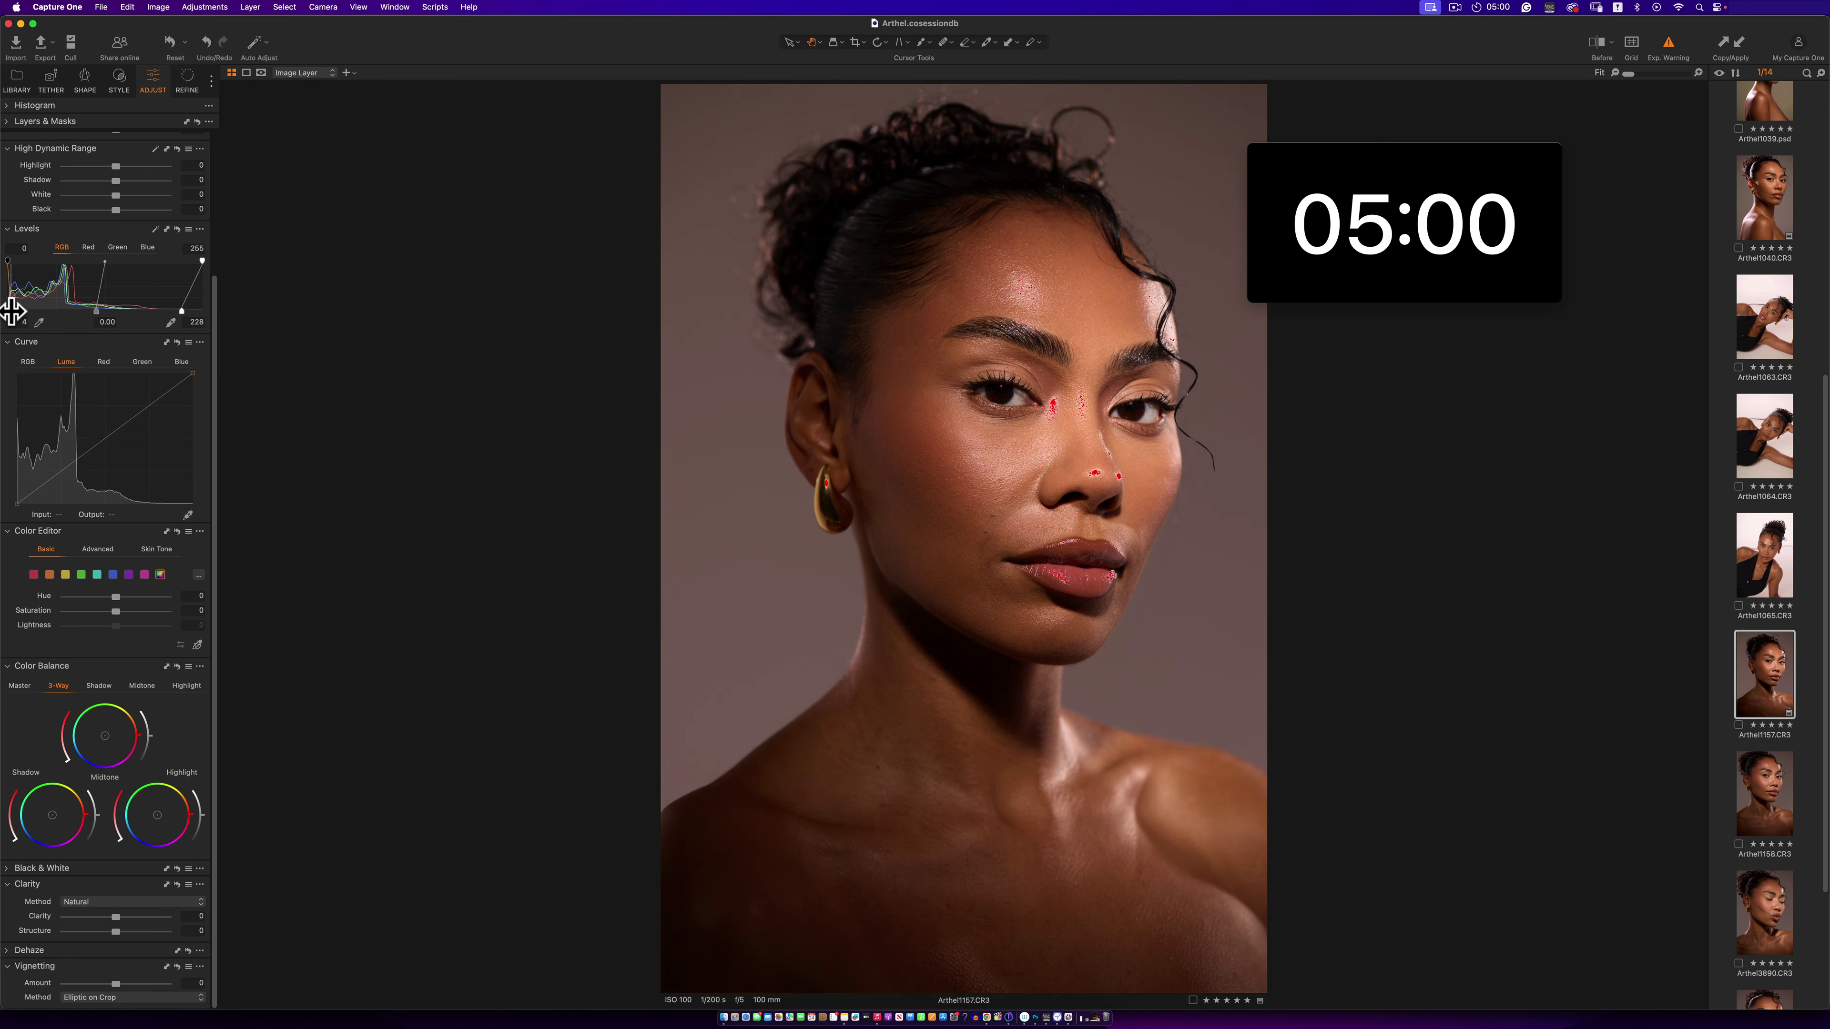
left_click_drag(9, 311, 11, 310)
left_click_drag(182, 311, 180, 311)
- Send Arthel1157.CR3 to Adobe Photoshop 2024 for editing as a 16-bit PSD in Adobe RGB (1998) at 300 px/in
right_click(1768, 690)
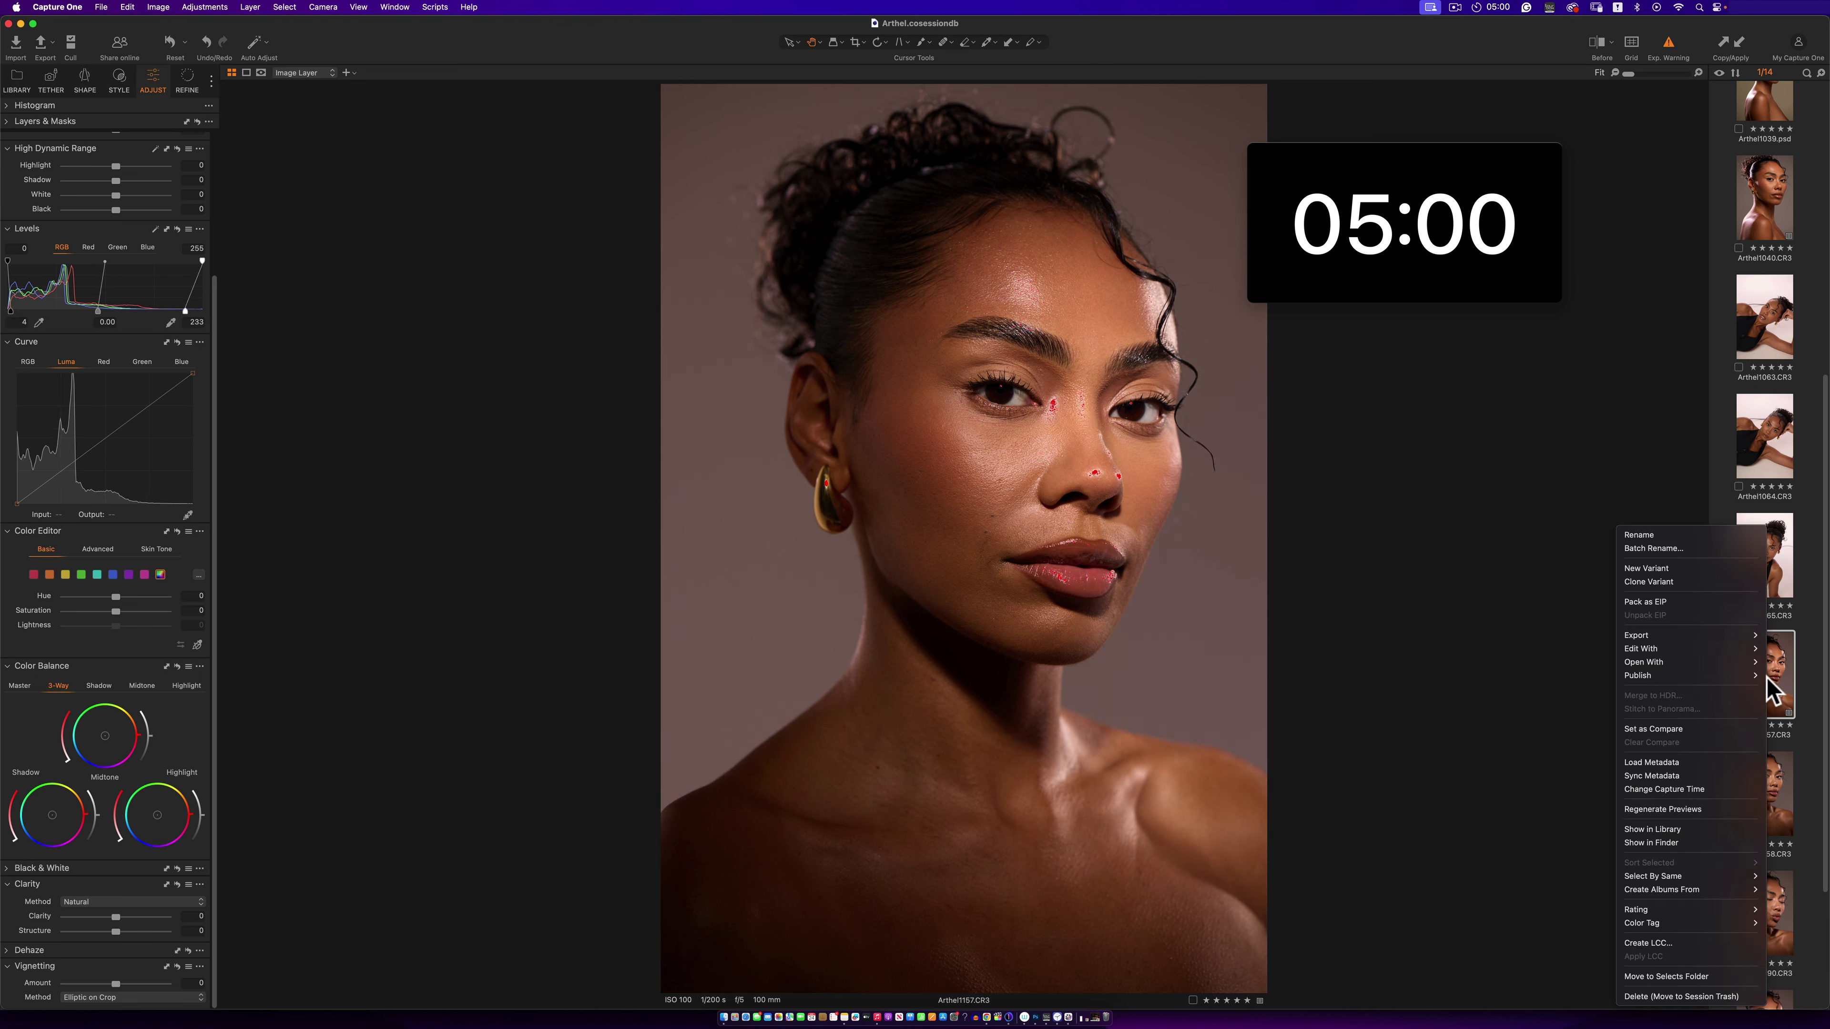
mouse_move(1652, 652)
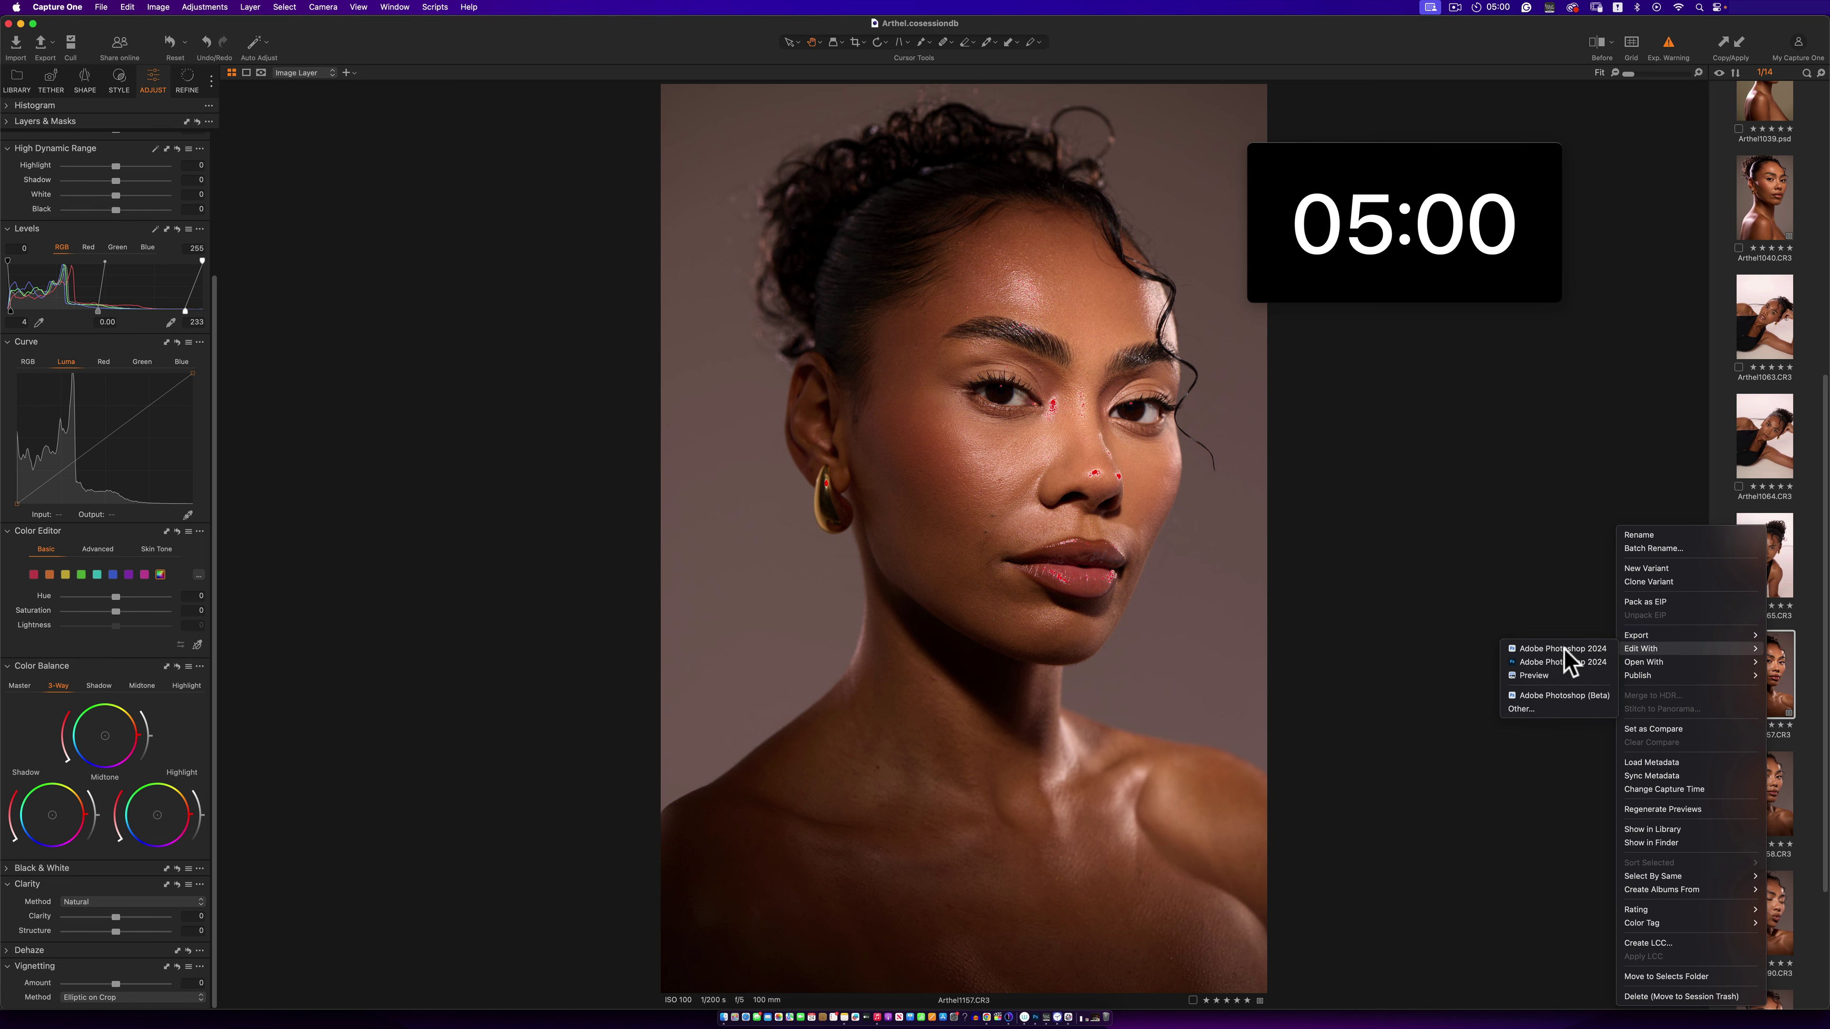
left_click(1546, 663)
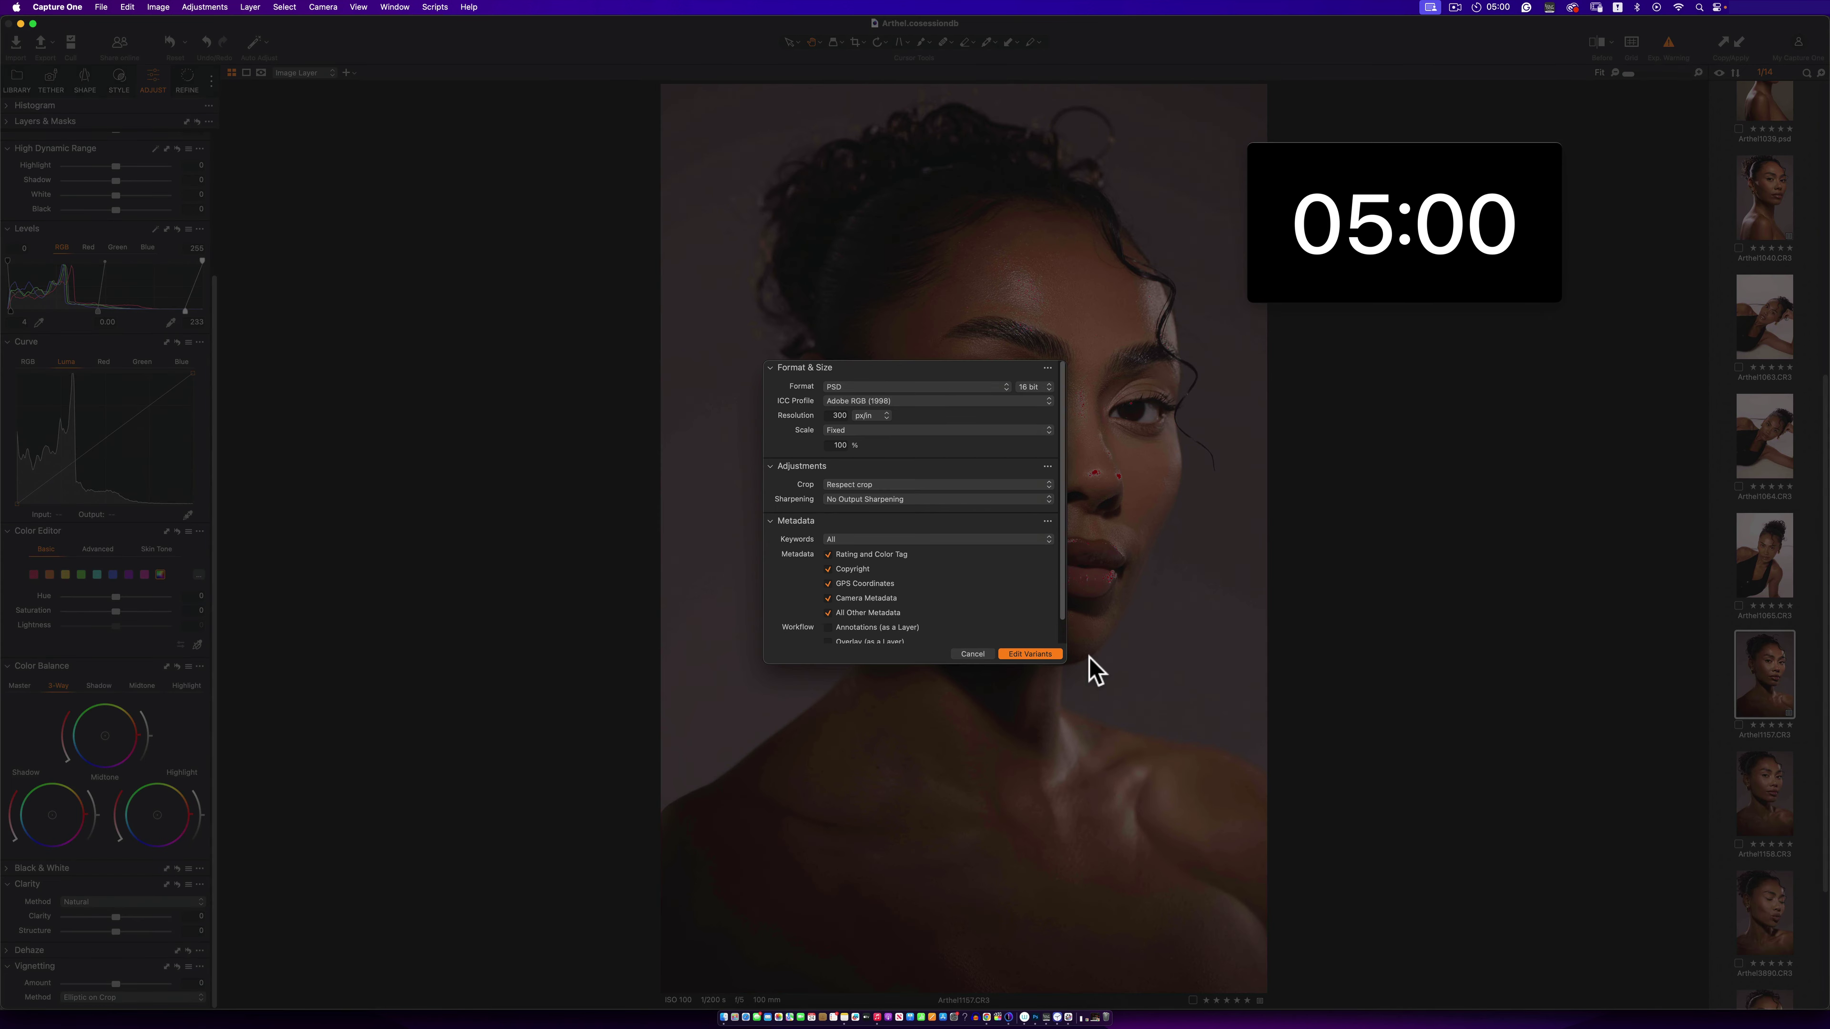
left_click(1034, 654)
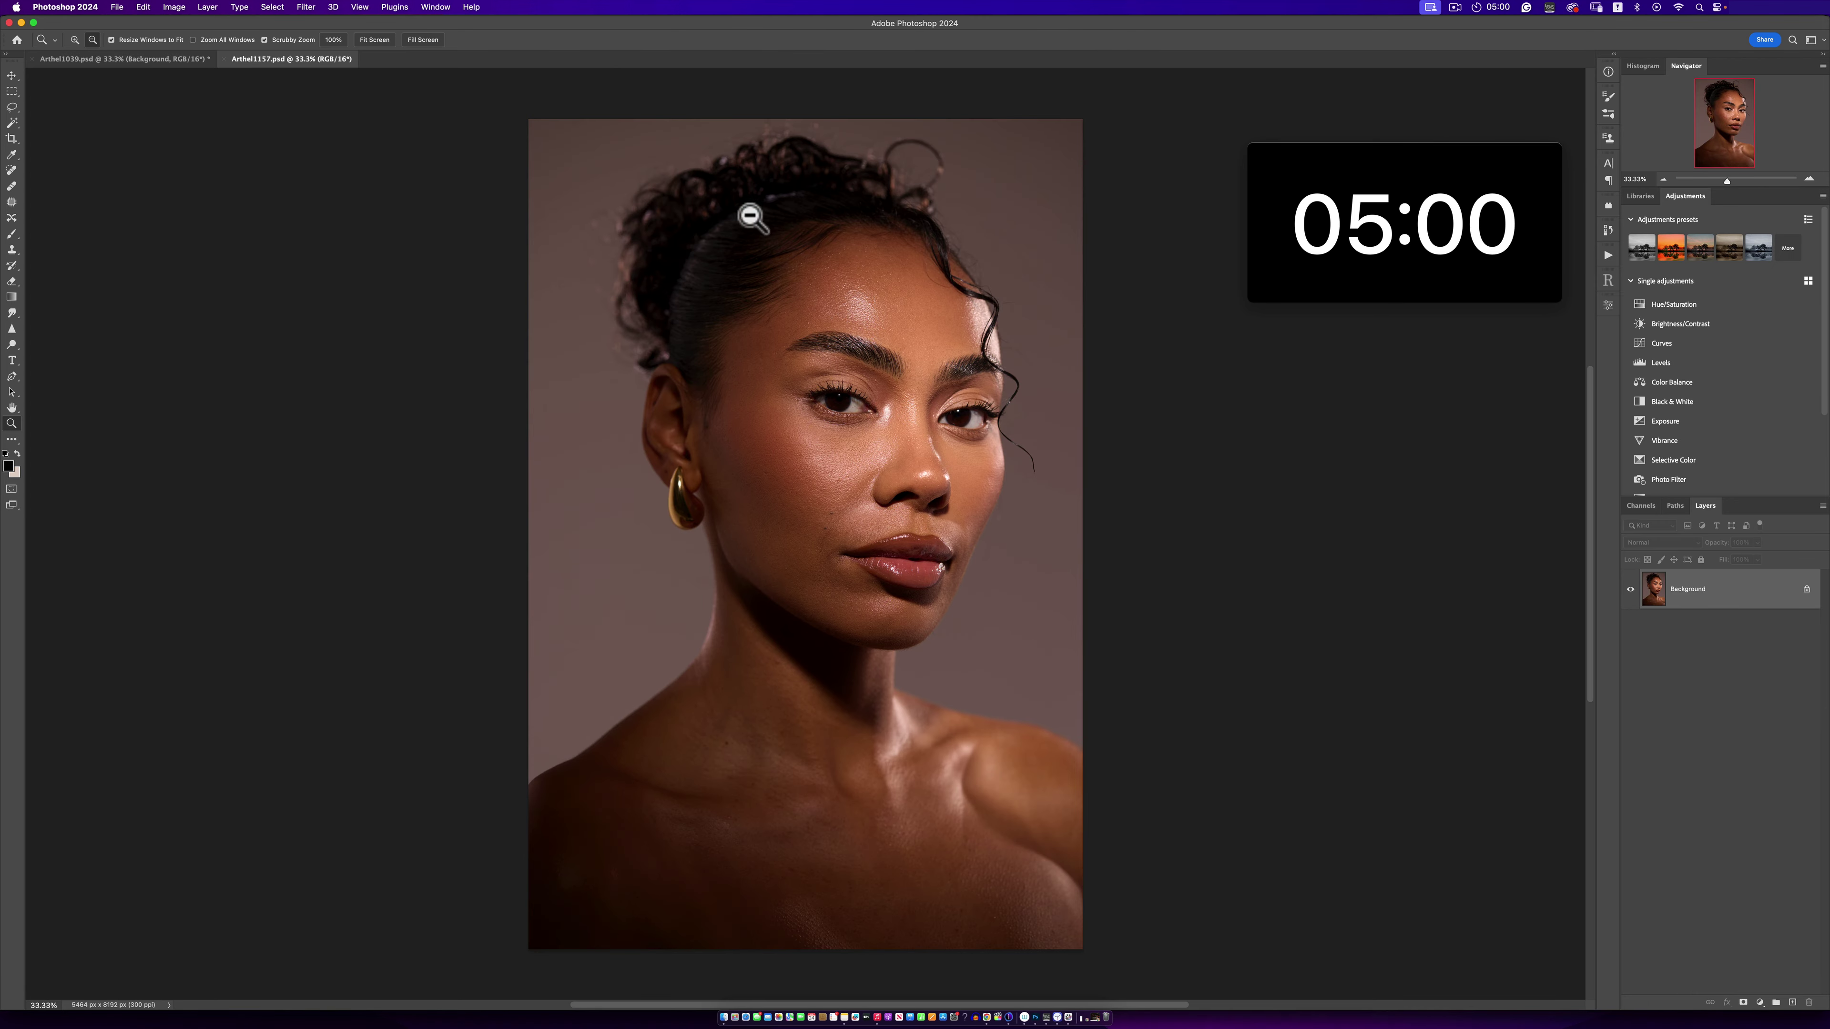
- Compare the finished retouch of Arthel1039.psd with its original Background layer, both in full and close up on the face
left_click(171, 61)
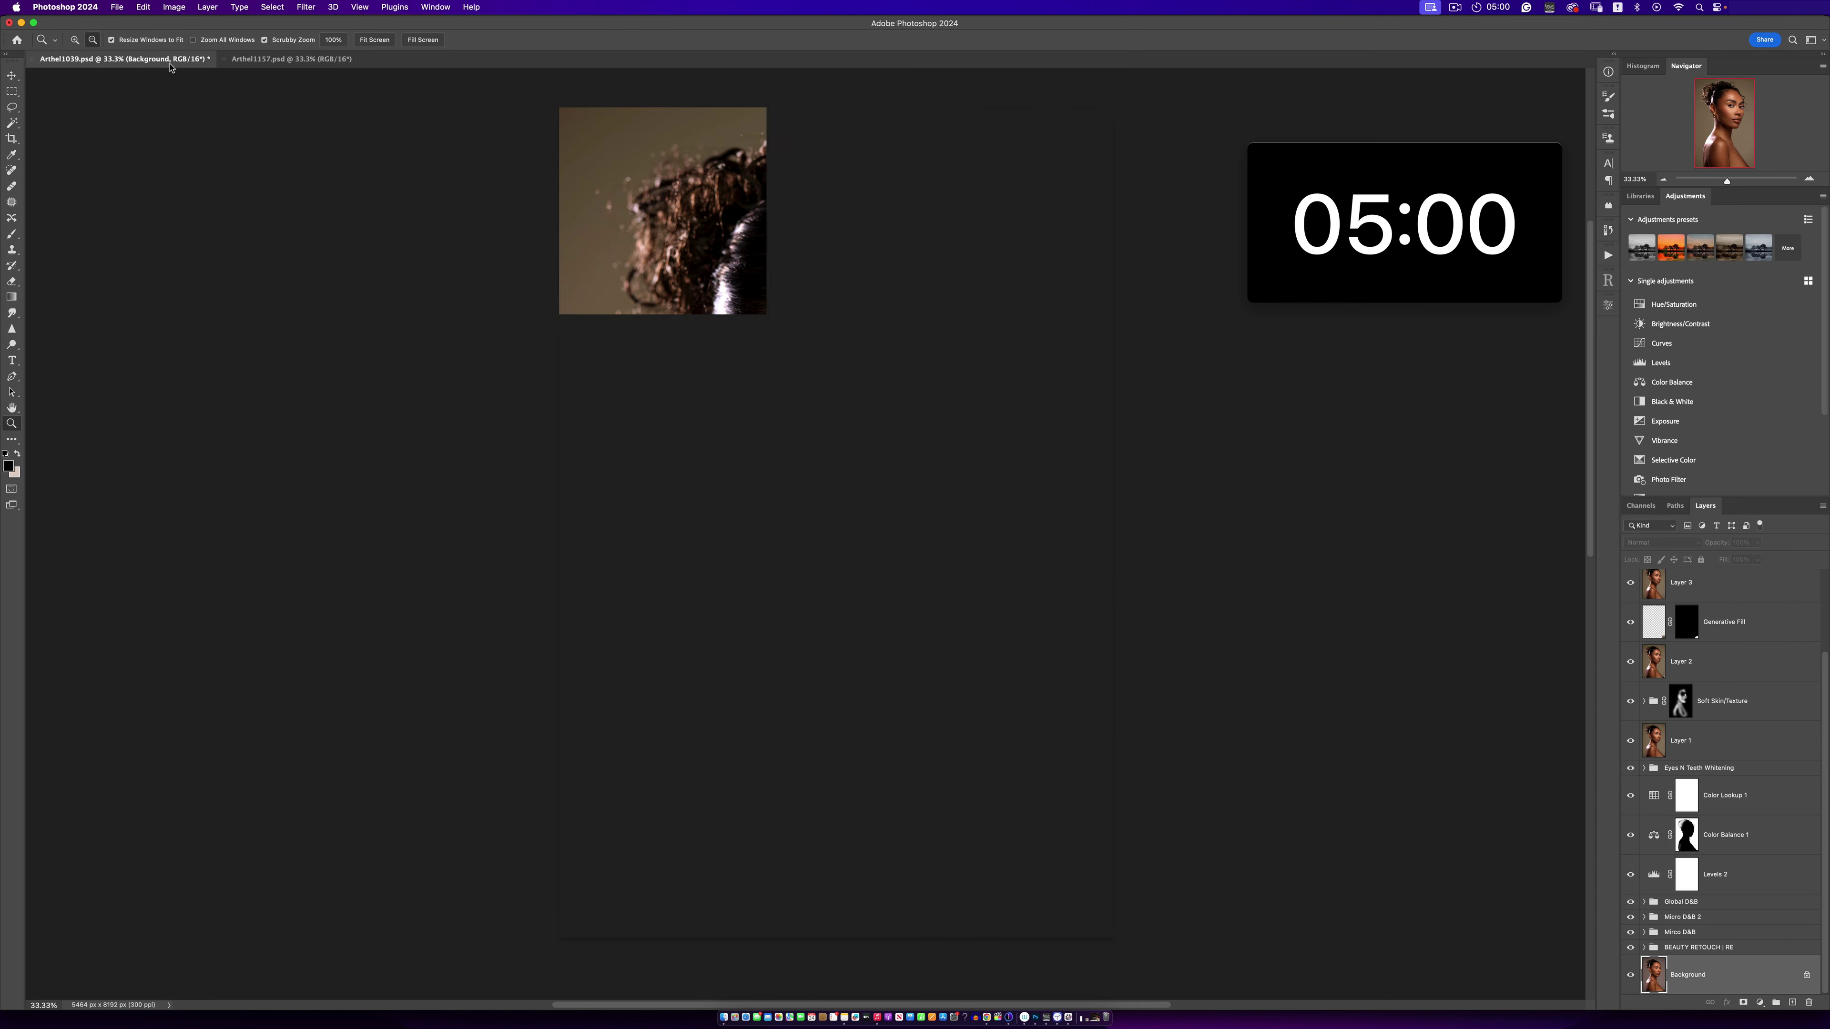
left_click(12, 75)
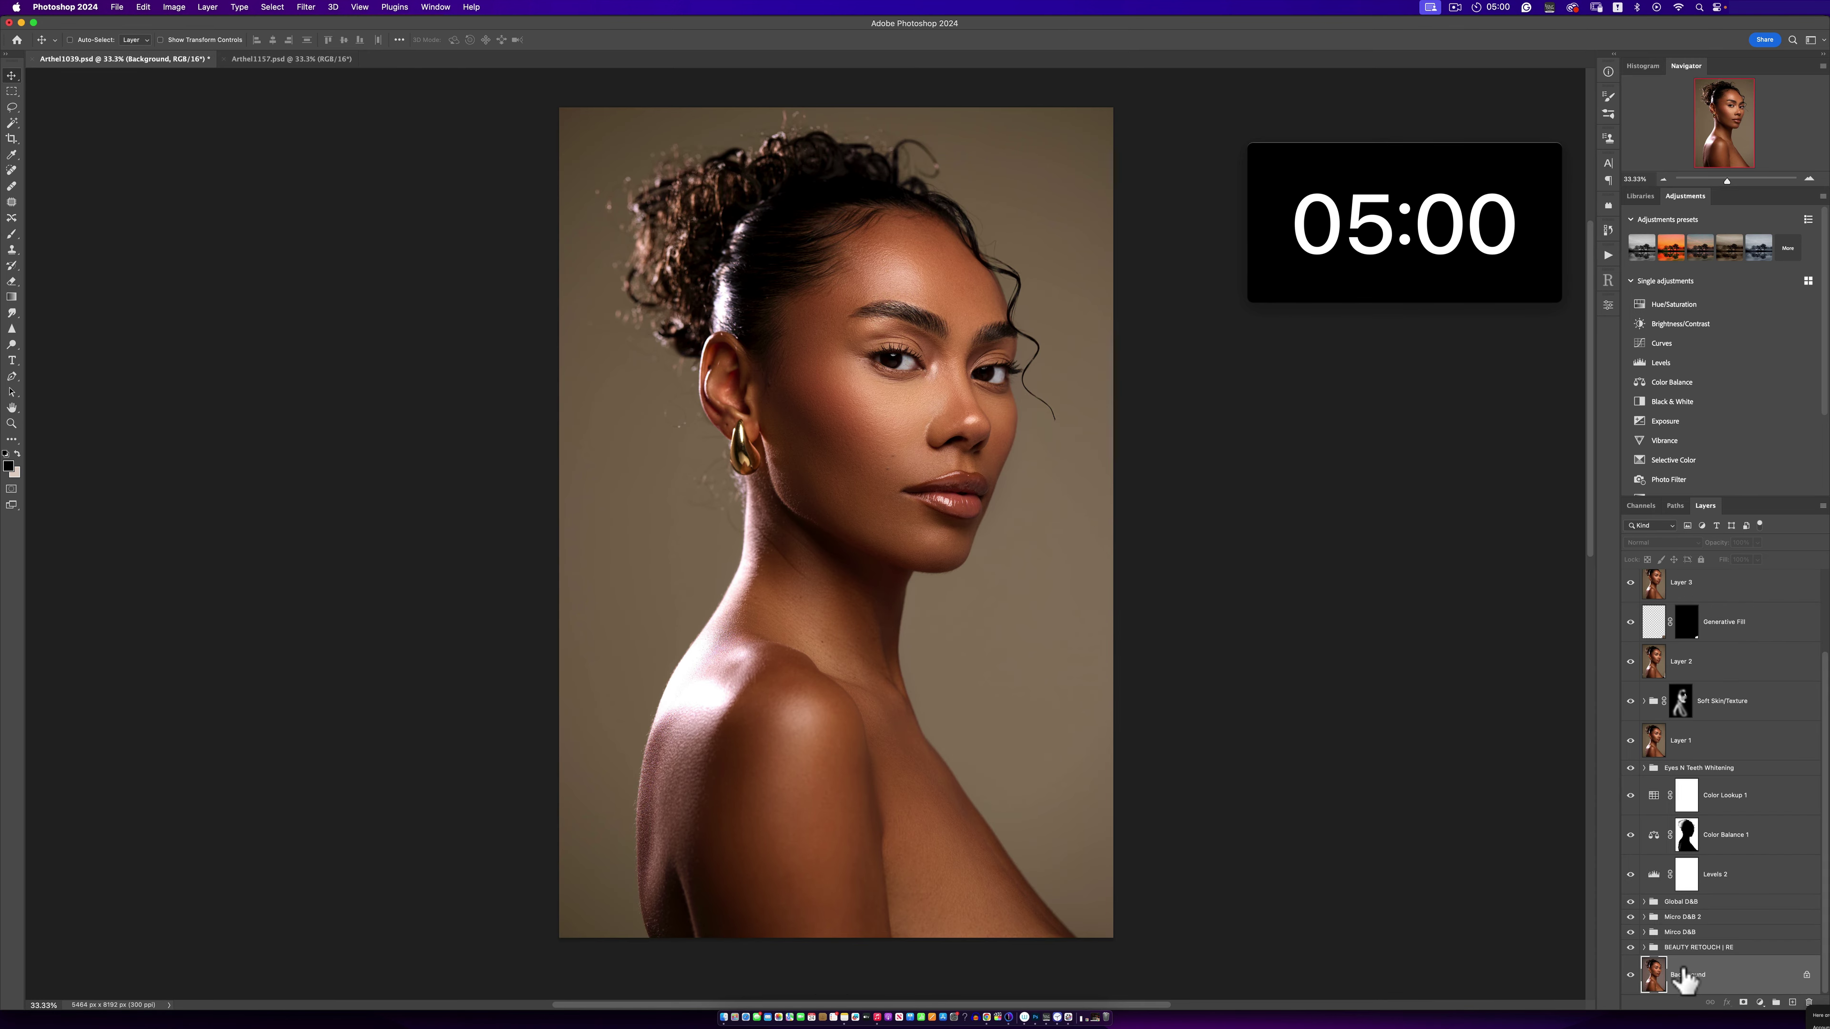
left_click(1630, 976, "alt")
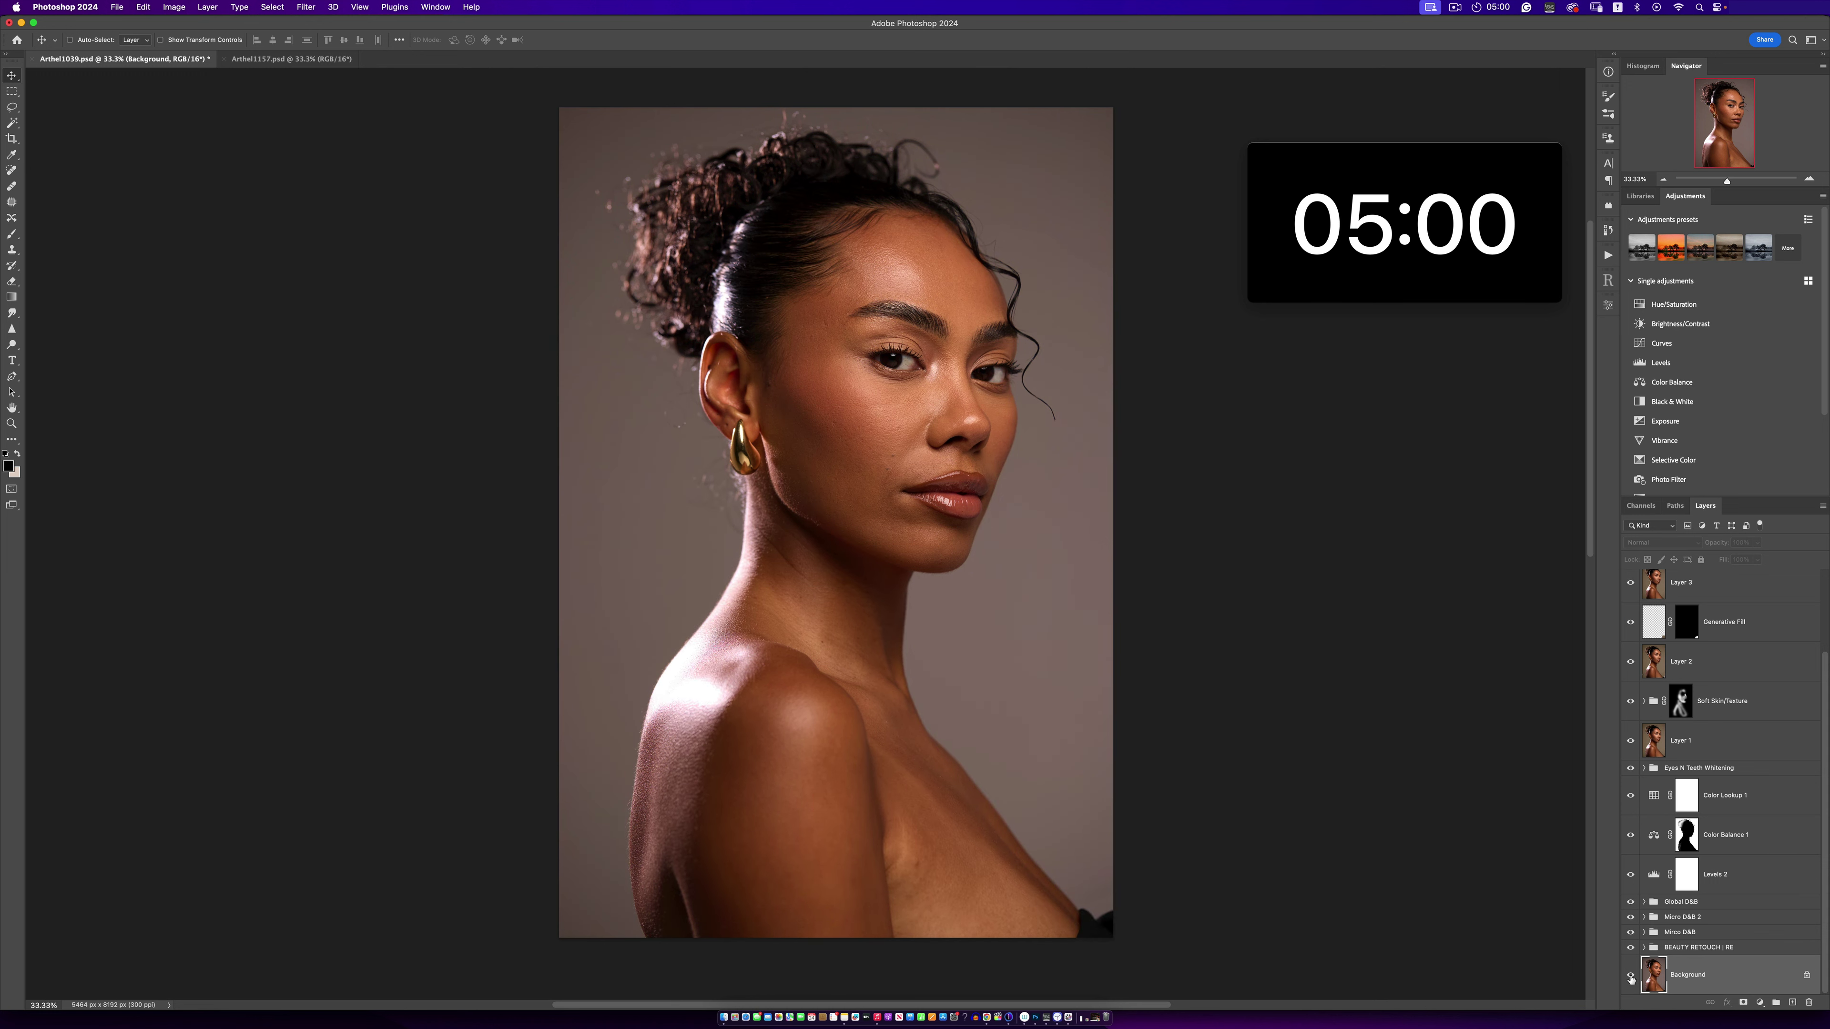
left_click(1630, 976, "alt")
key("z")
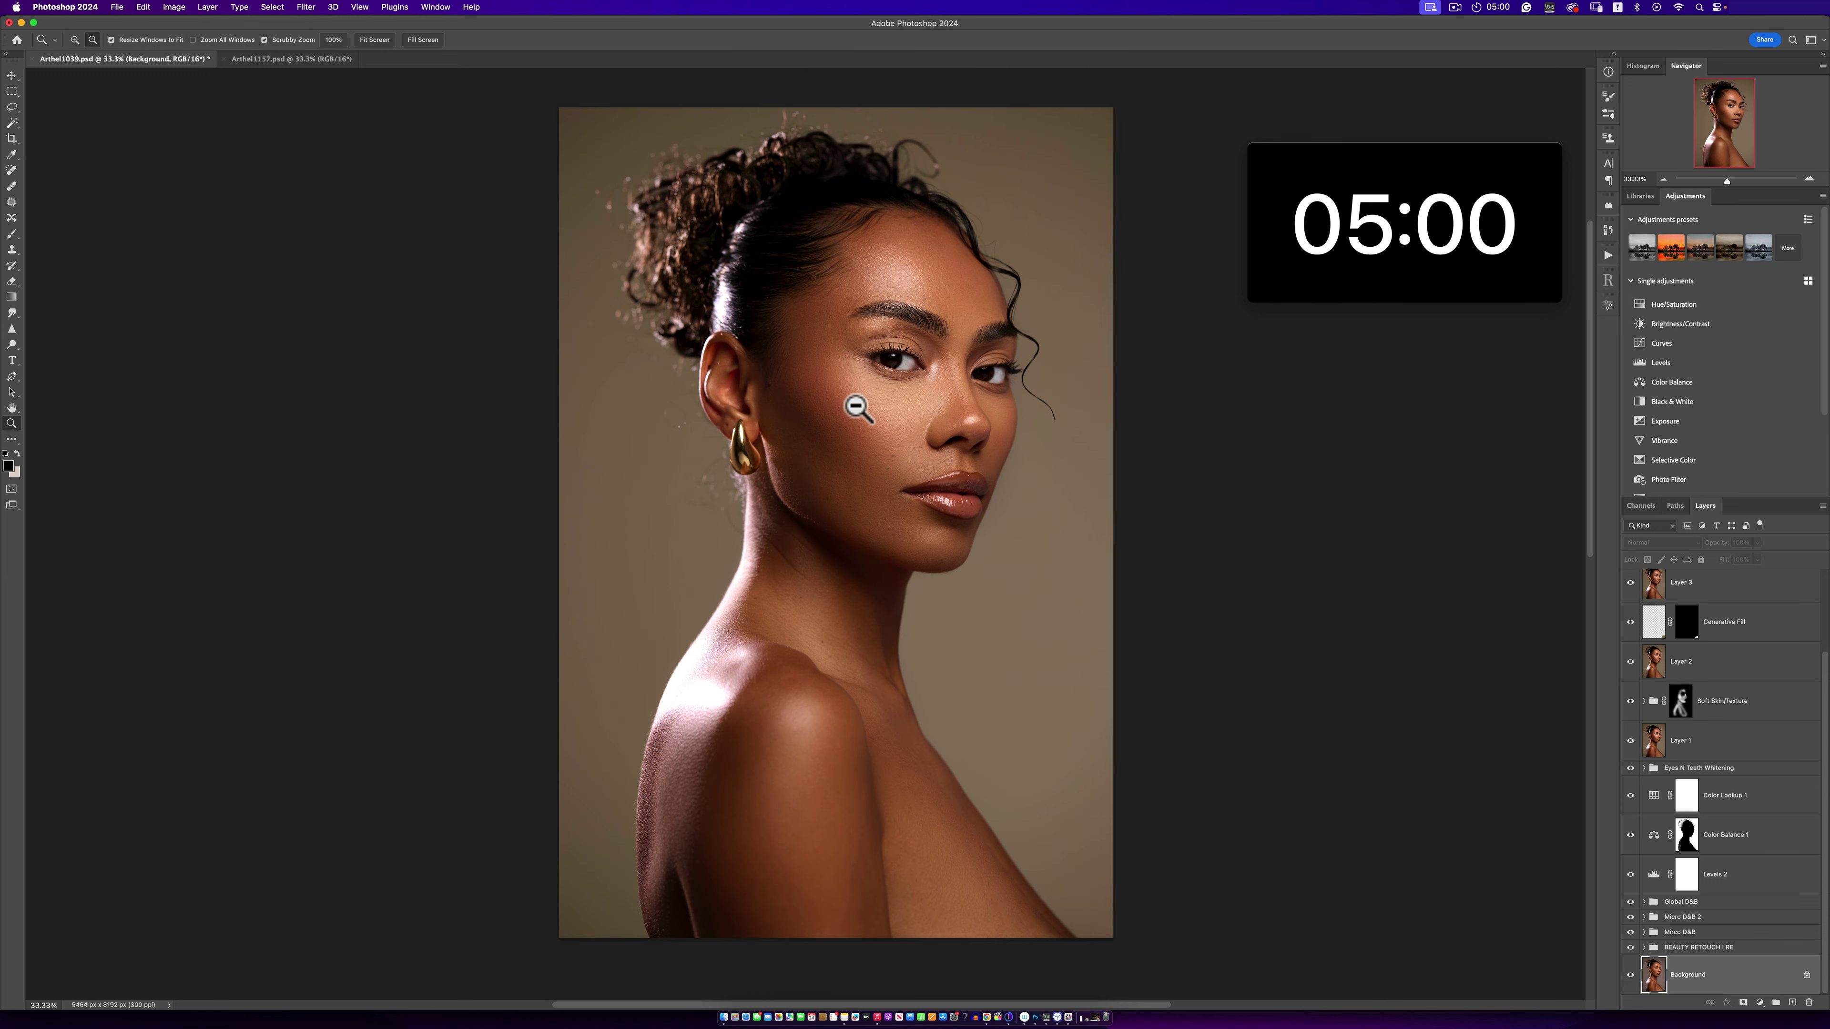
left_click(857, 407)
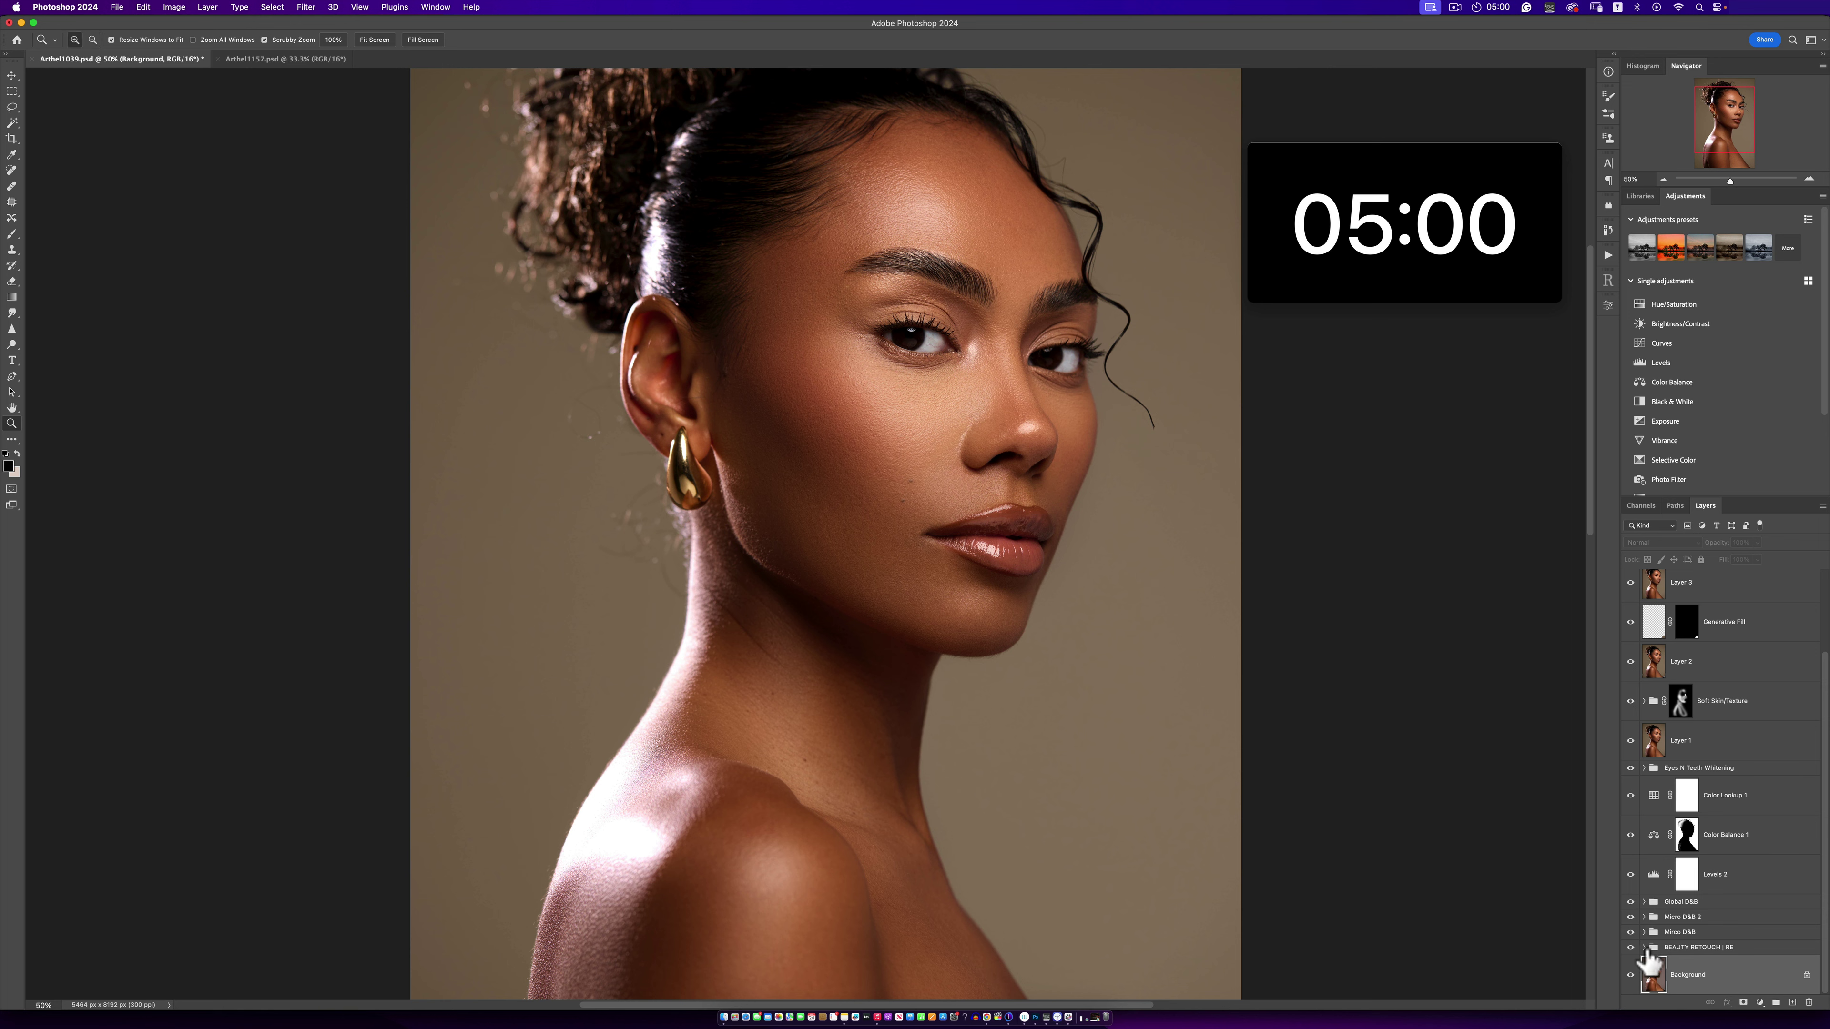
key("v")
left_click(1630, 976, "alt")
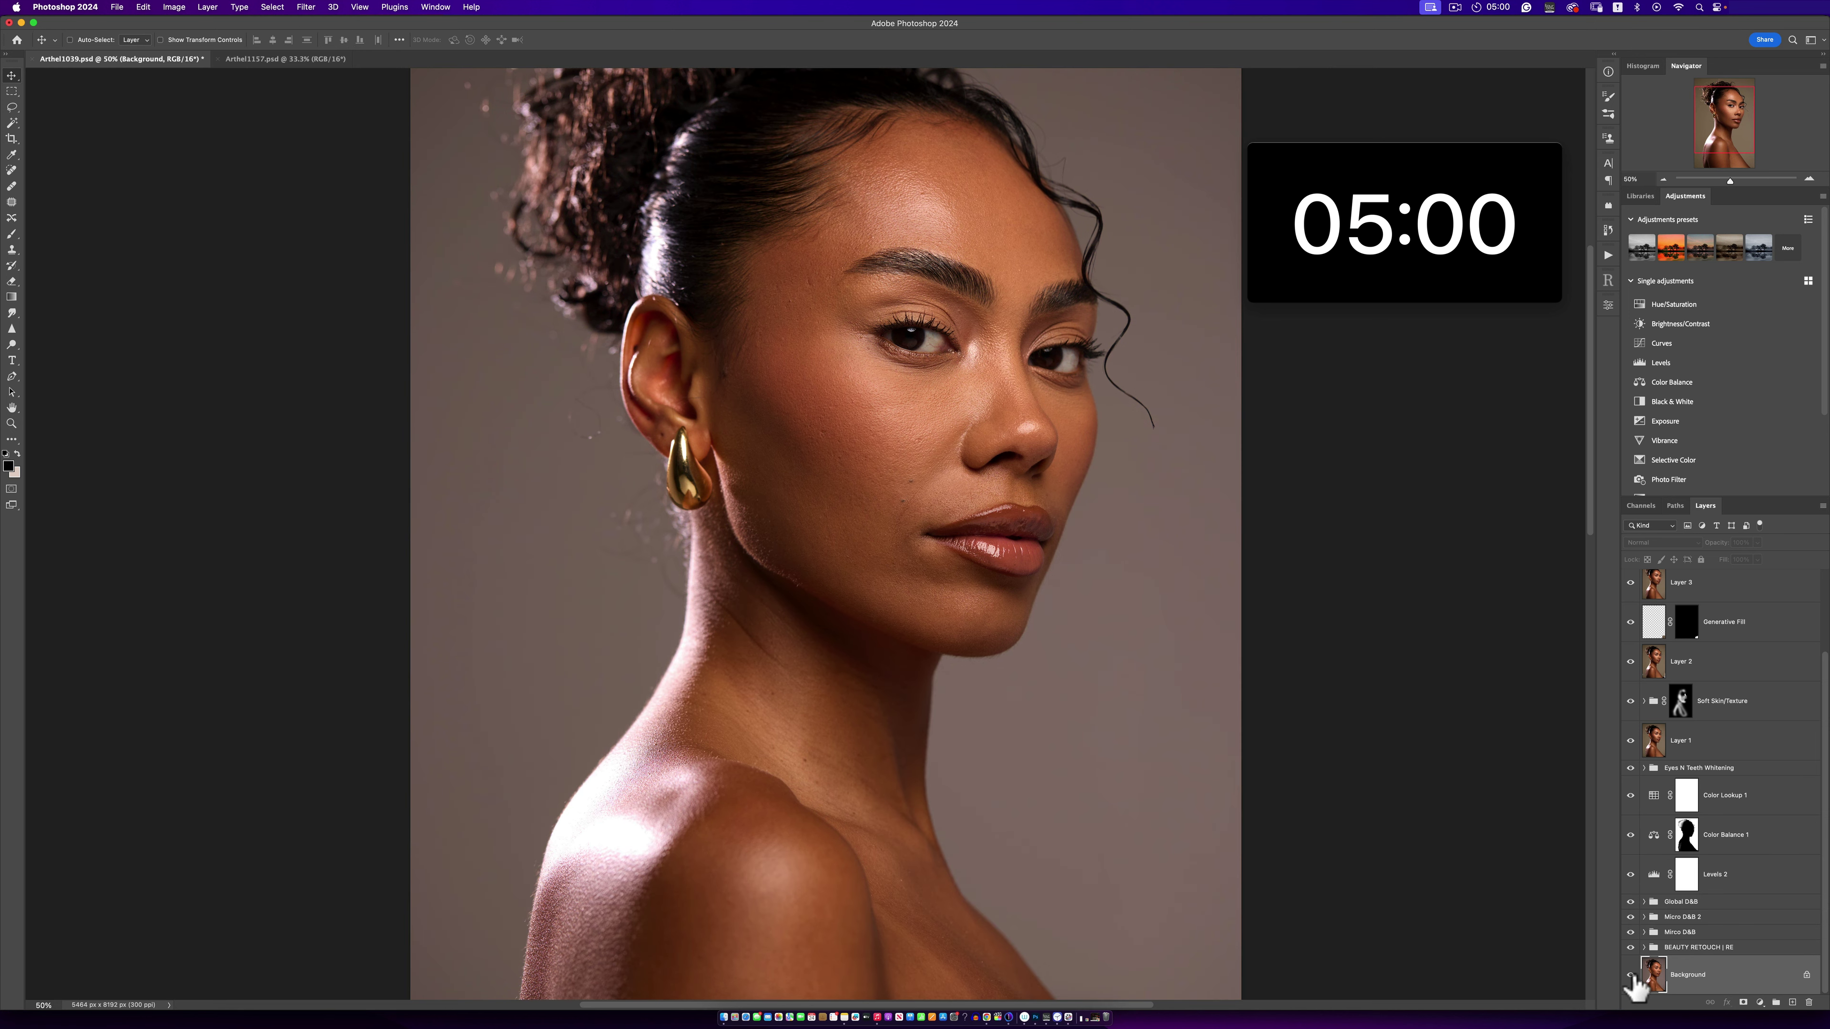
left_click(1629, 976, "alt")
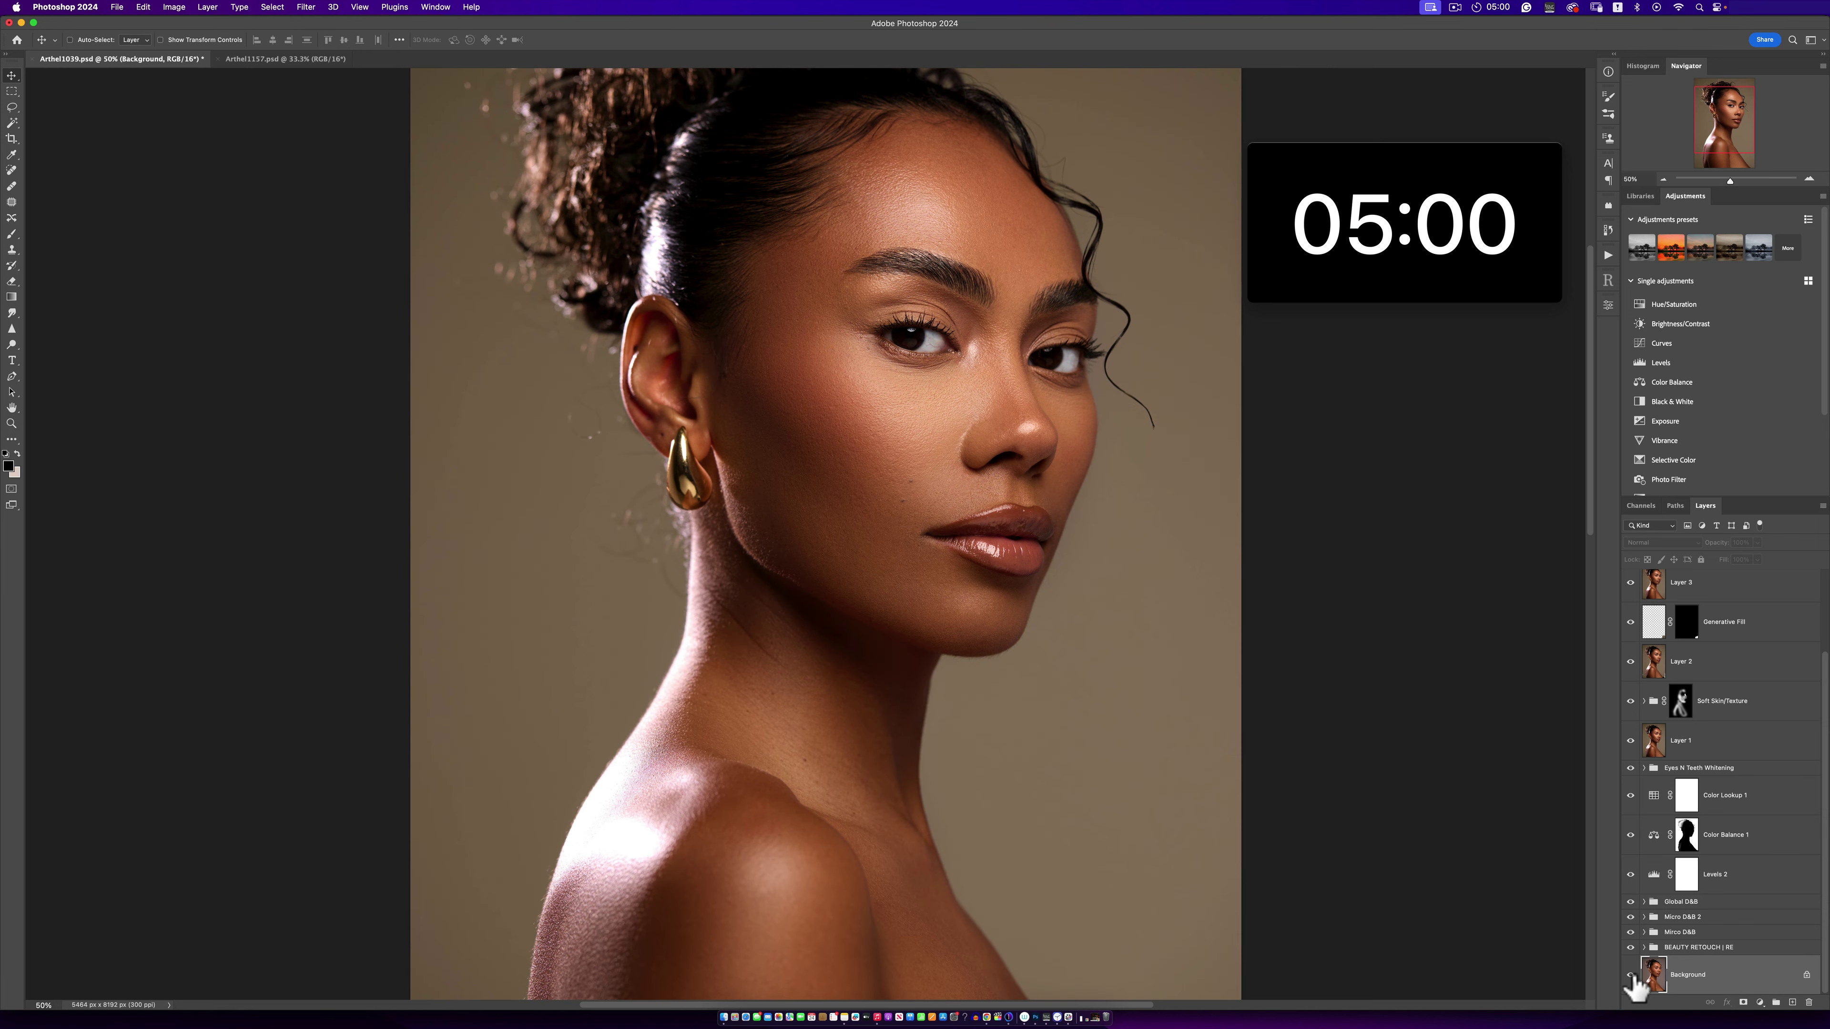
- Return to Arthel1157.psd, move the floating 05:00 countdown timer closer to the portrait and start it
left_click(245, 59)
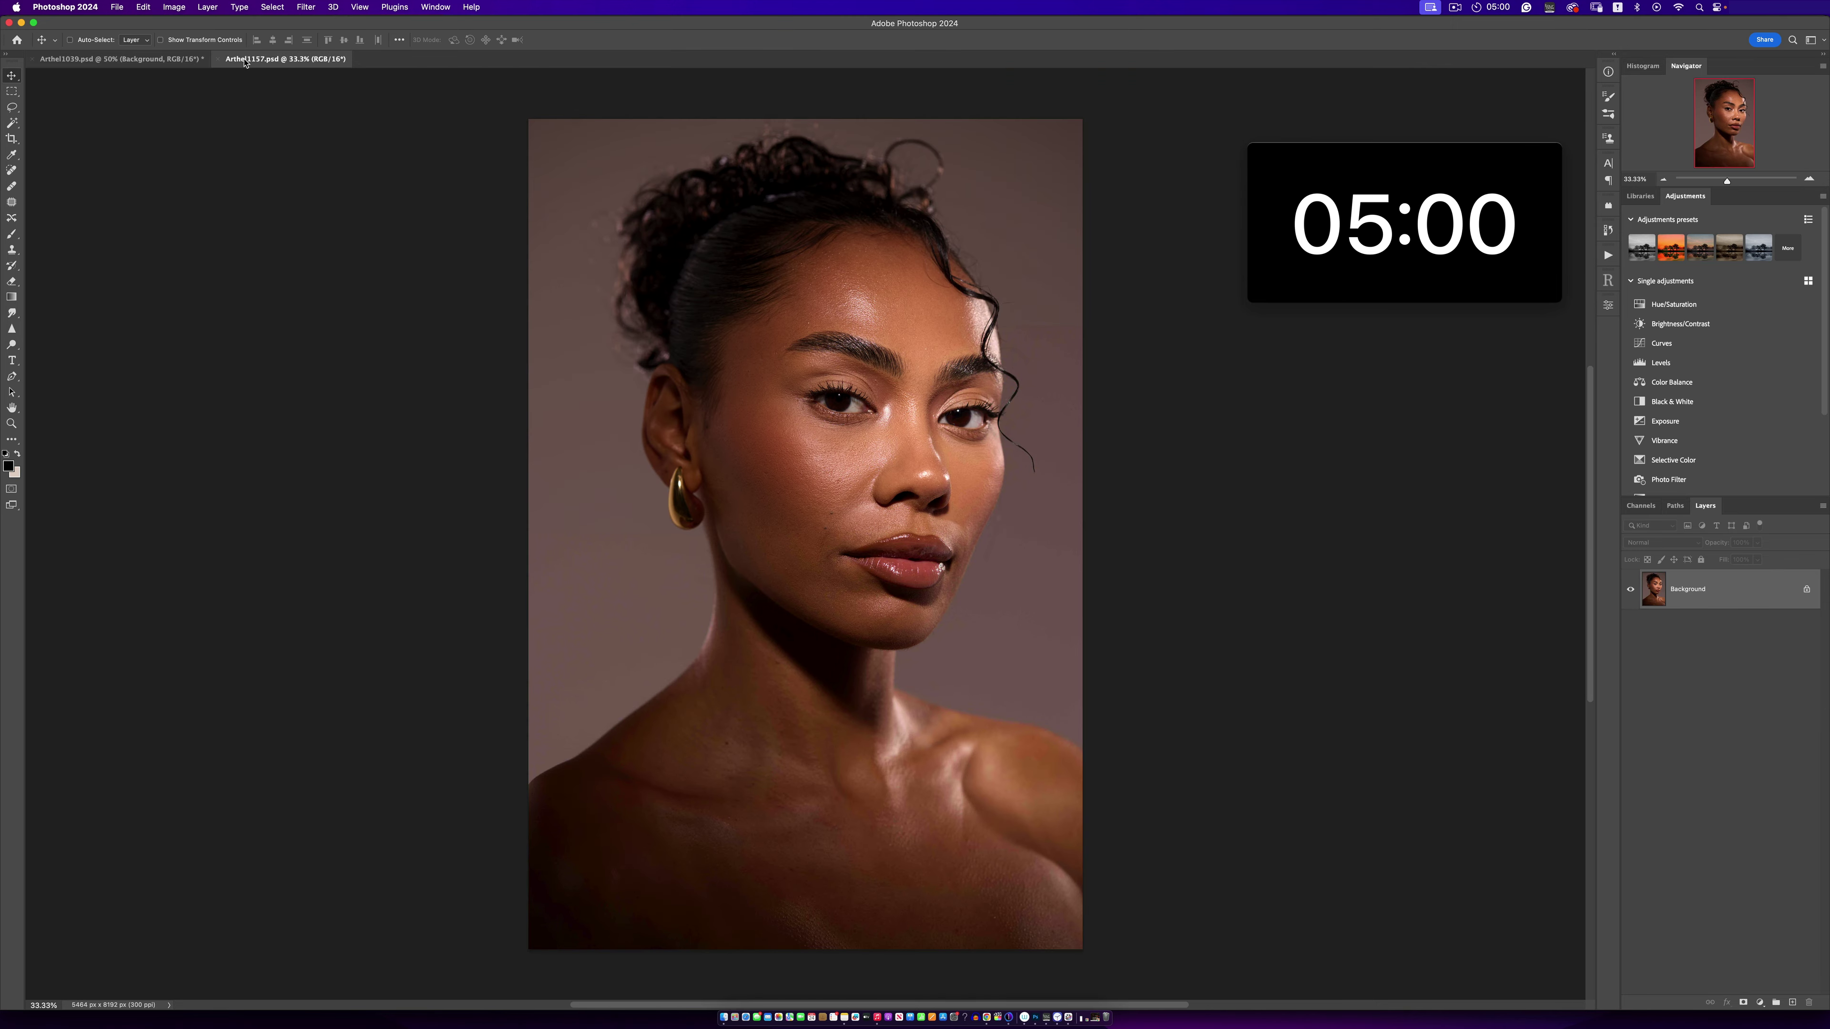
key("z")
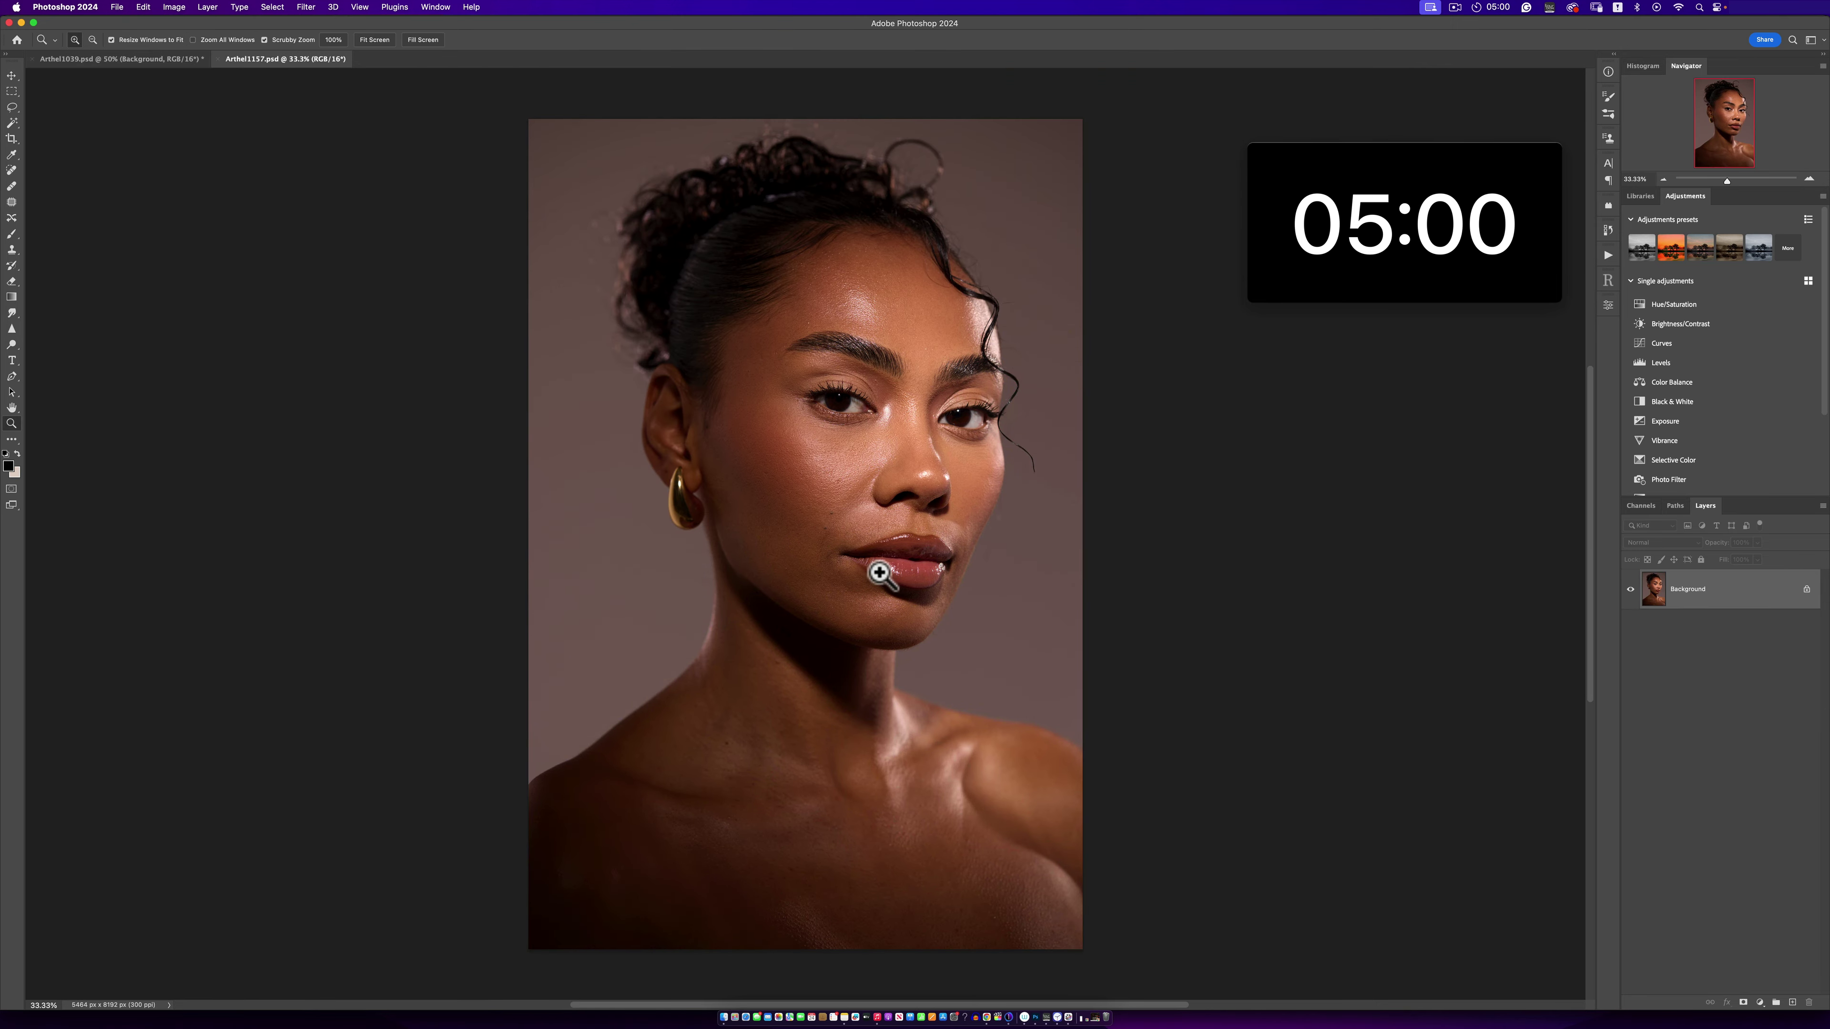
key("v")
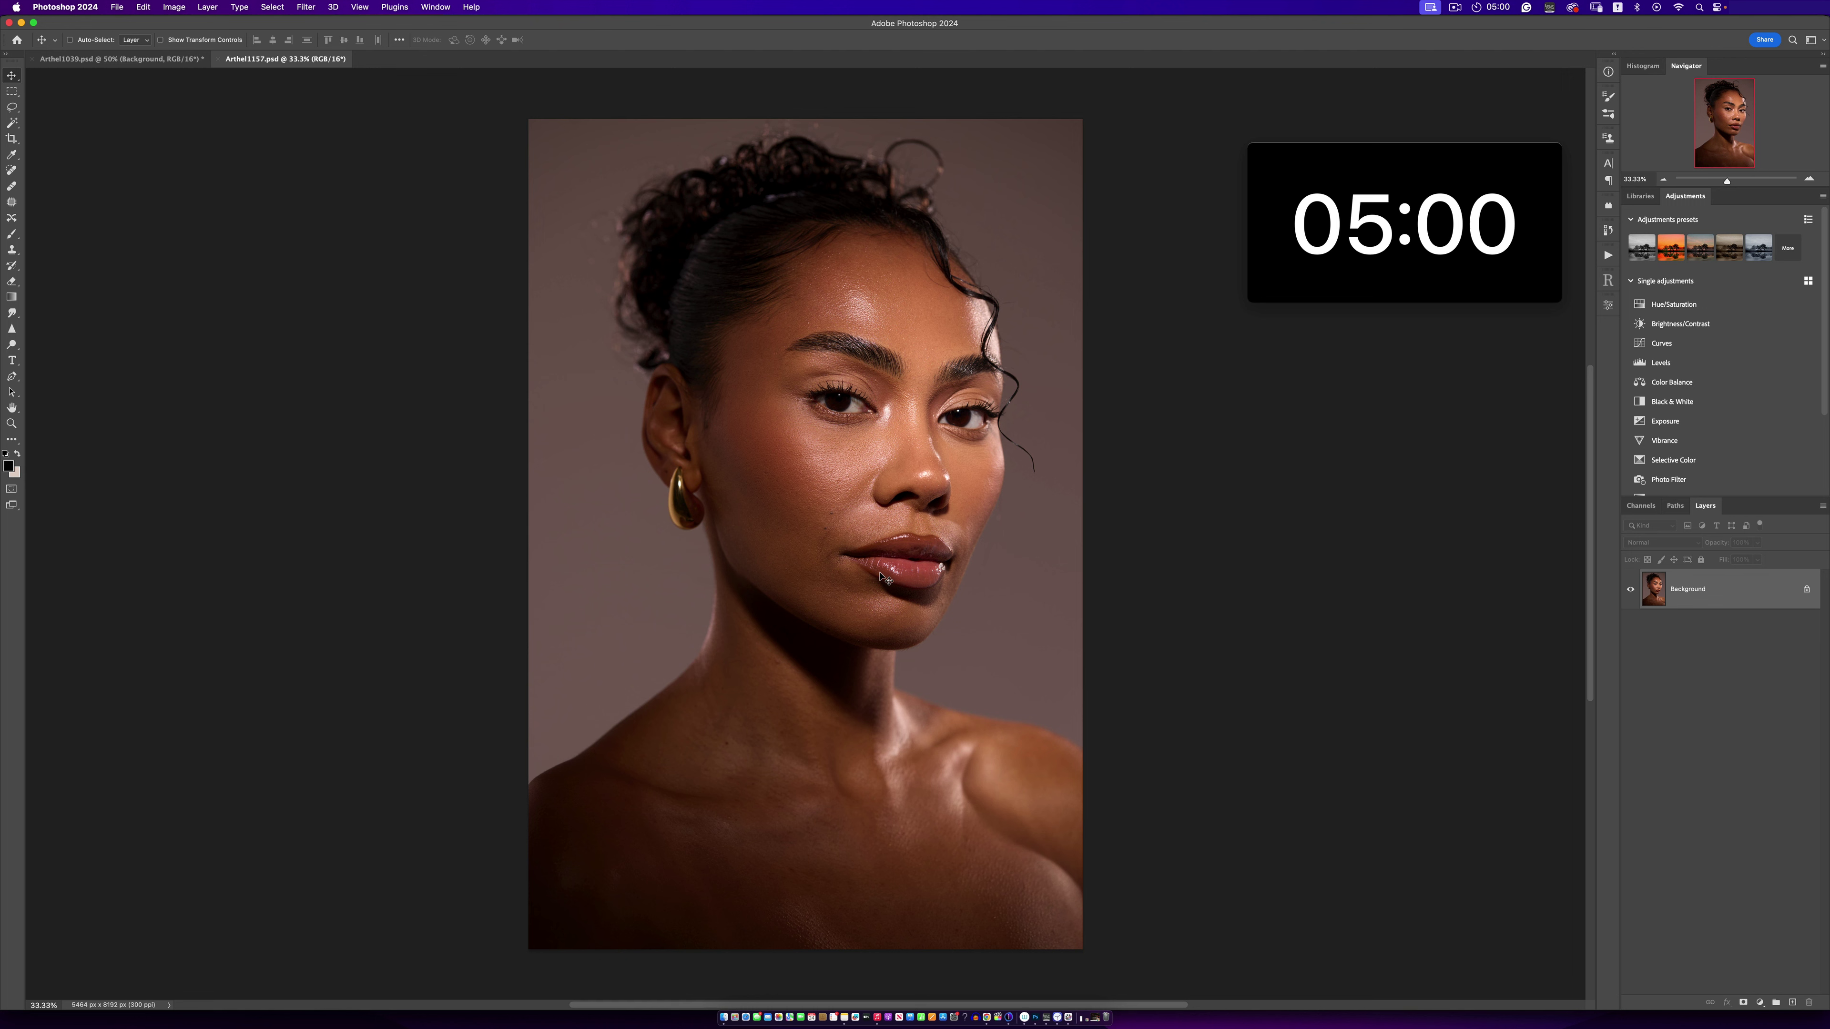
mouse_move(1347, 212)
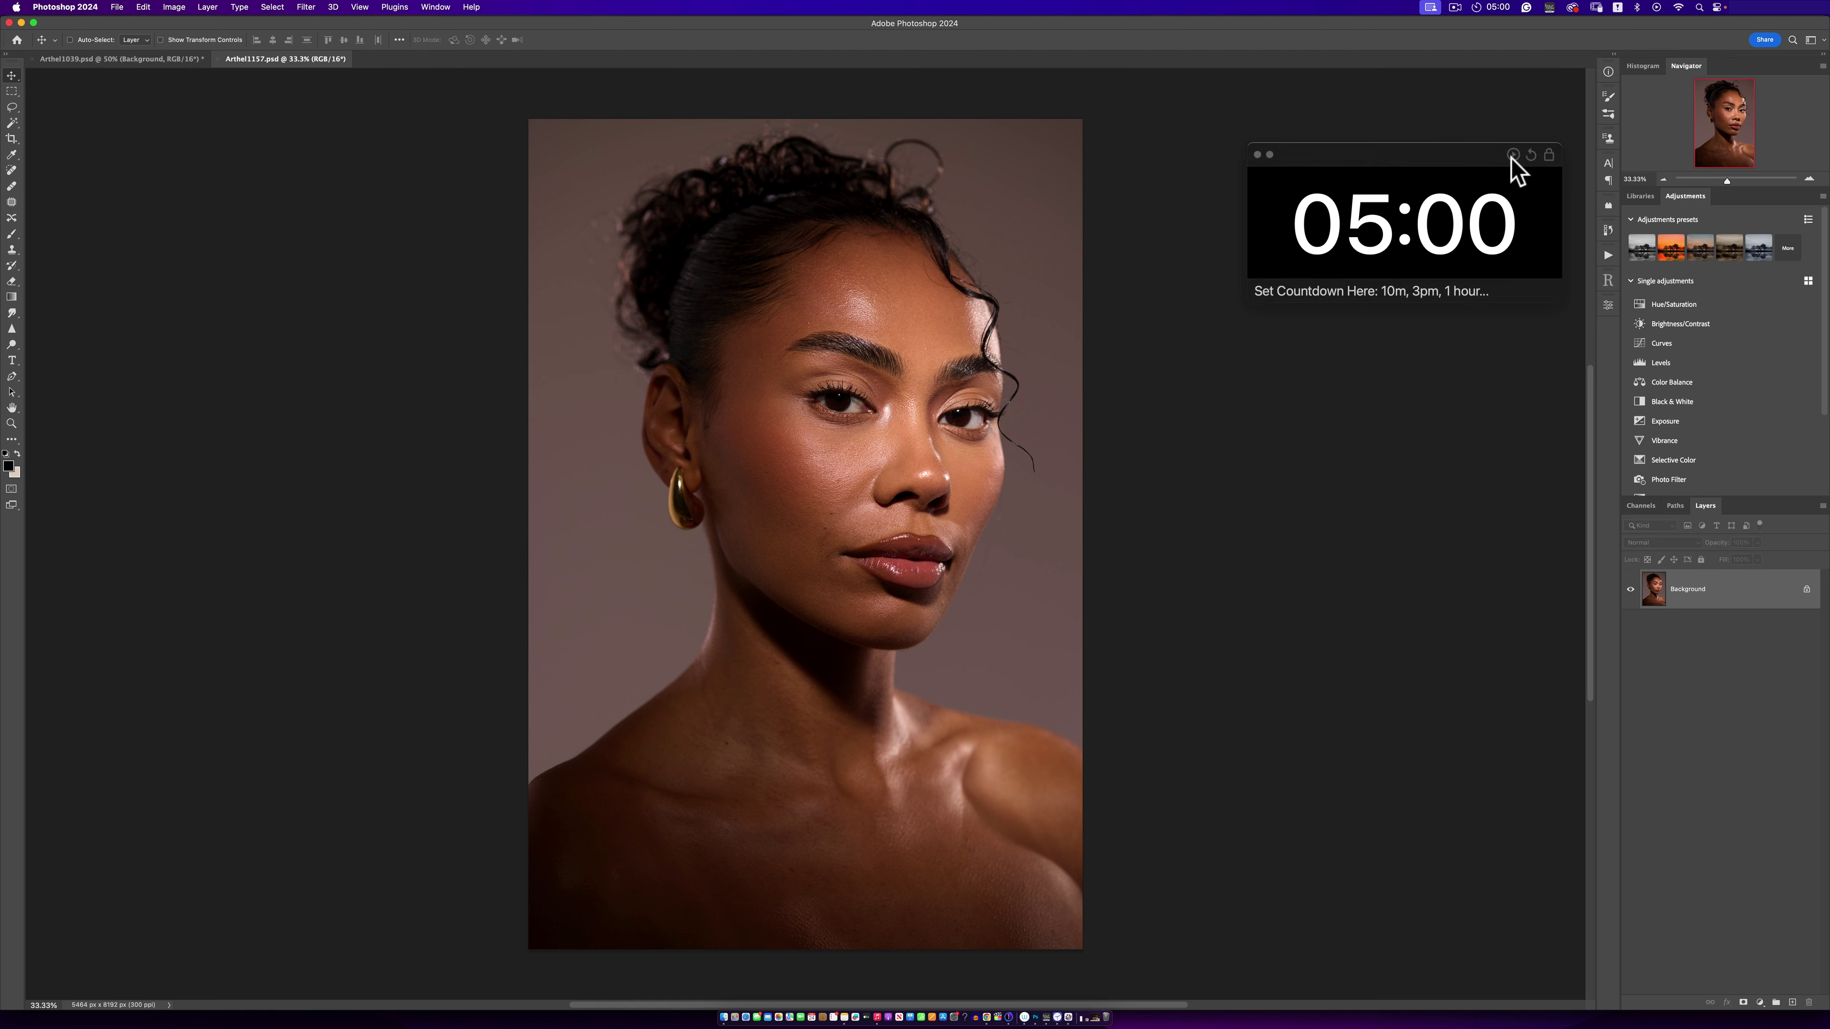
left_click_drag(1420, 159, 1324, 107)
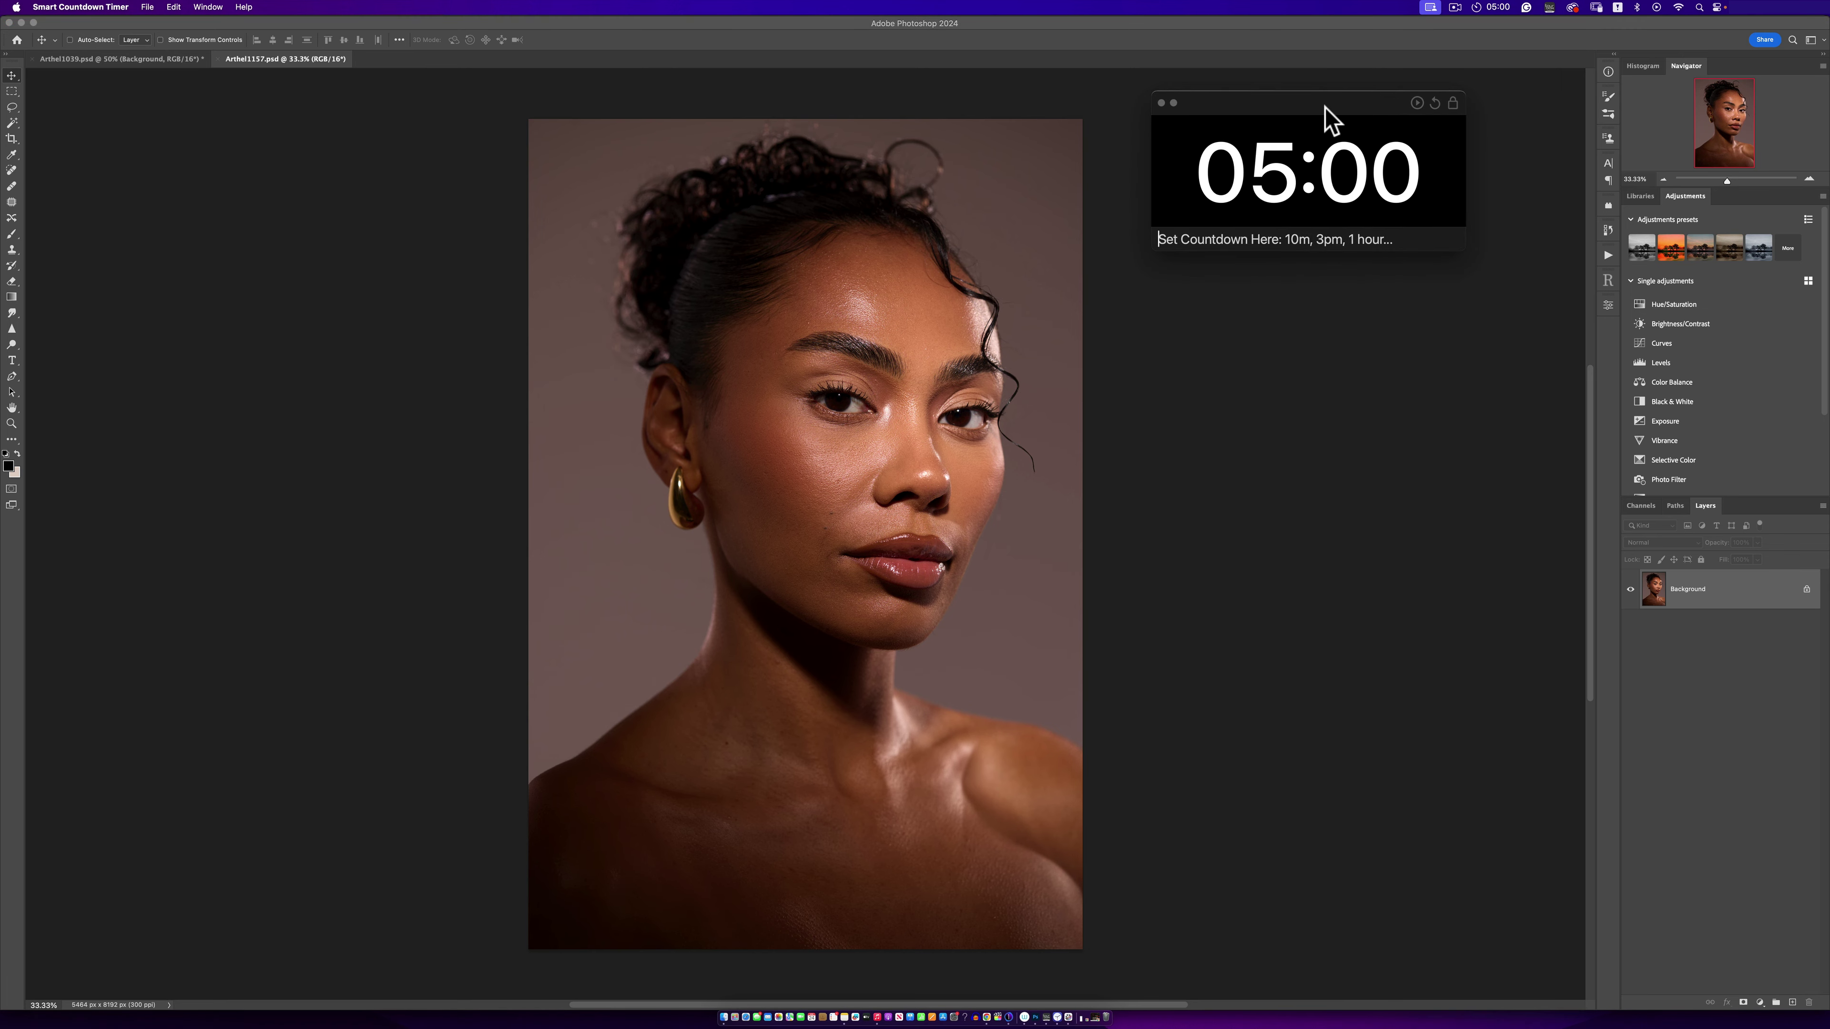
left_click(1417, 105)
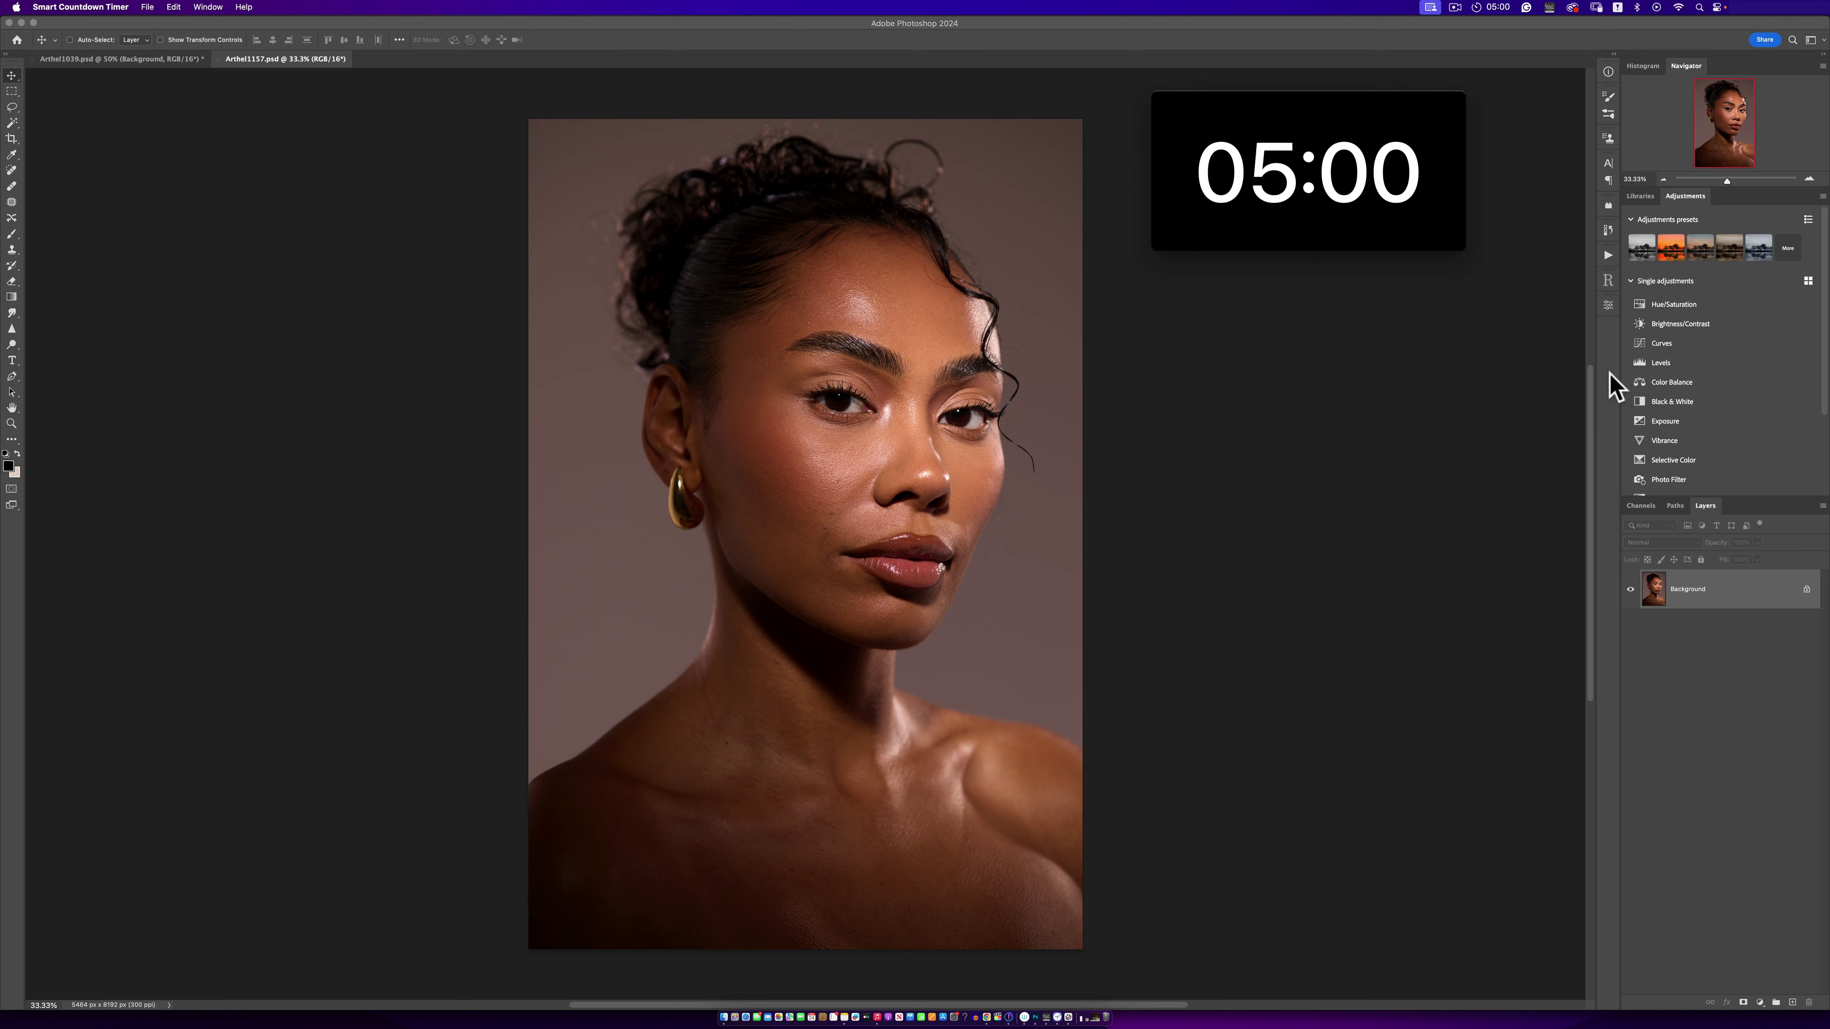
- Run the BEAUTY RETOUCH | PM action on the portrait
left_click(1605, 255)
left_click(1606, 256)
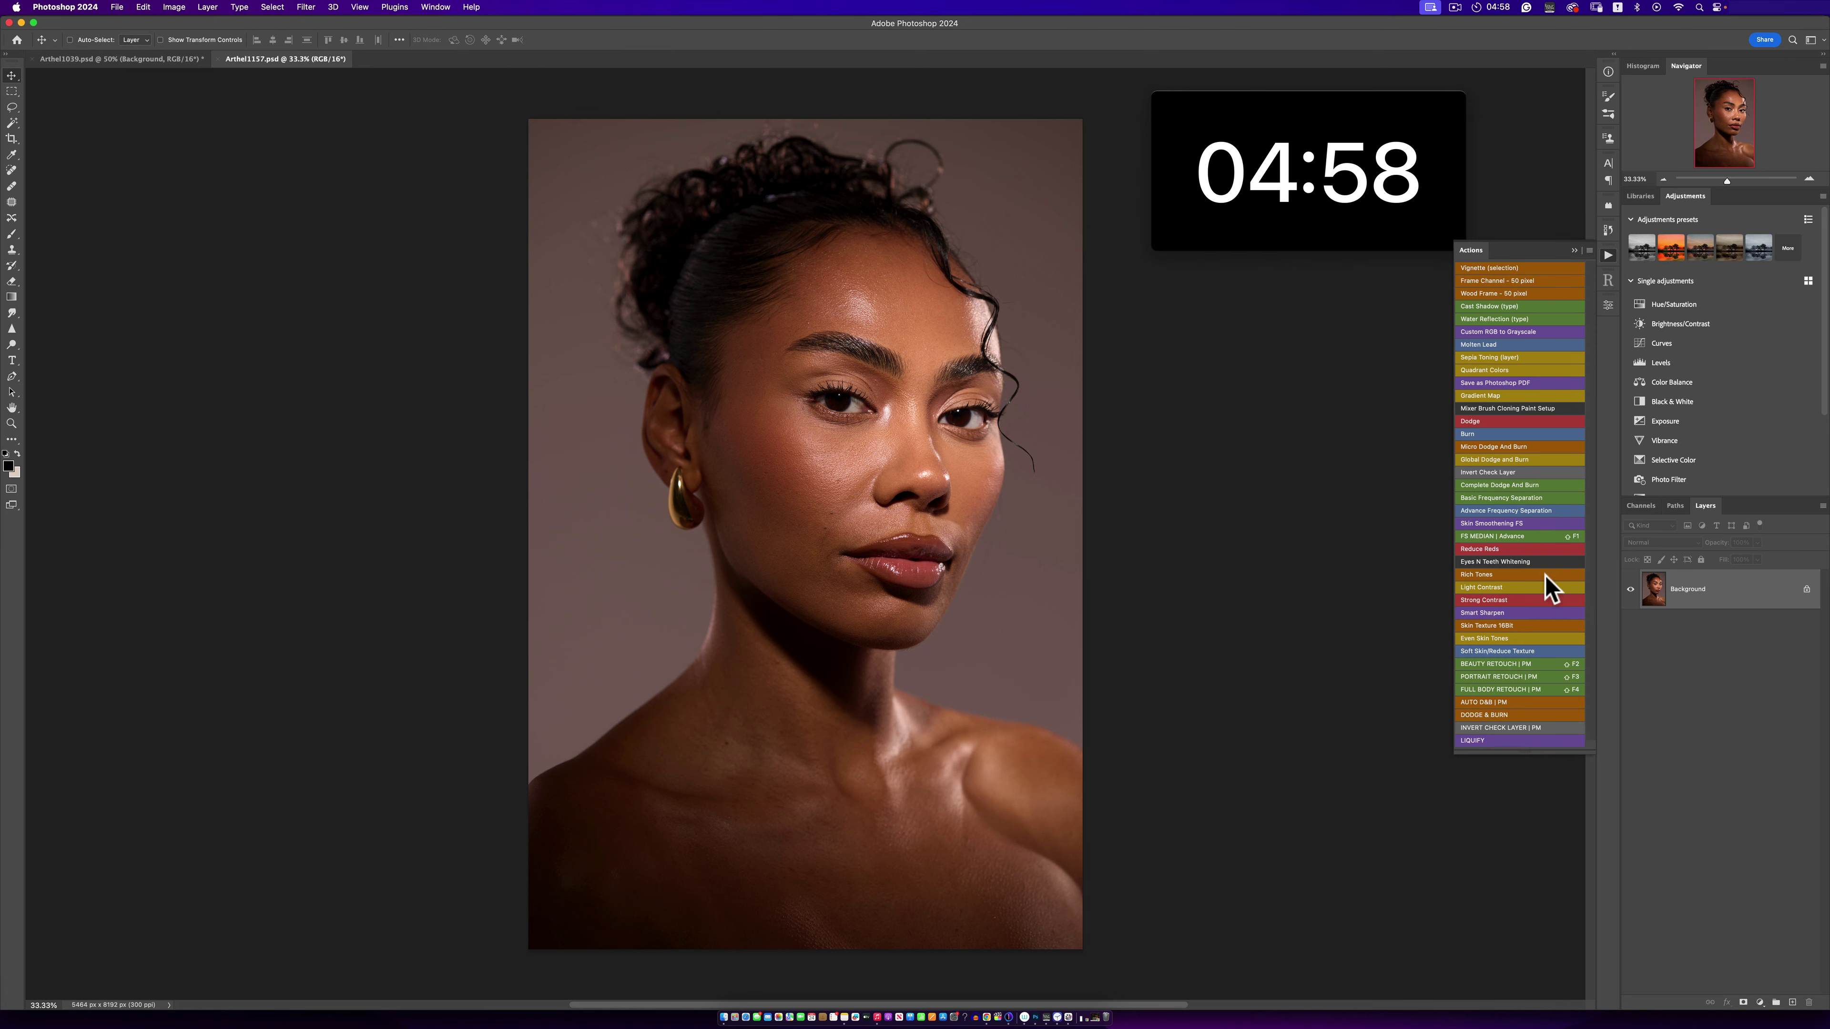
left_click(1501, 661)
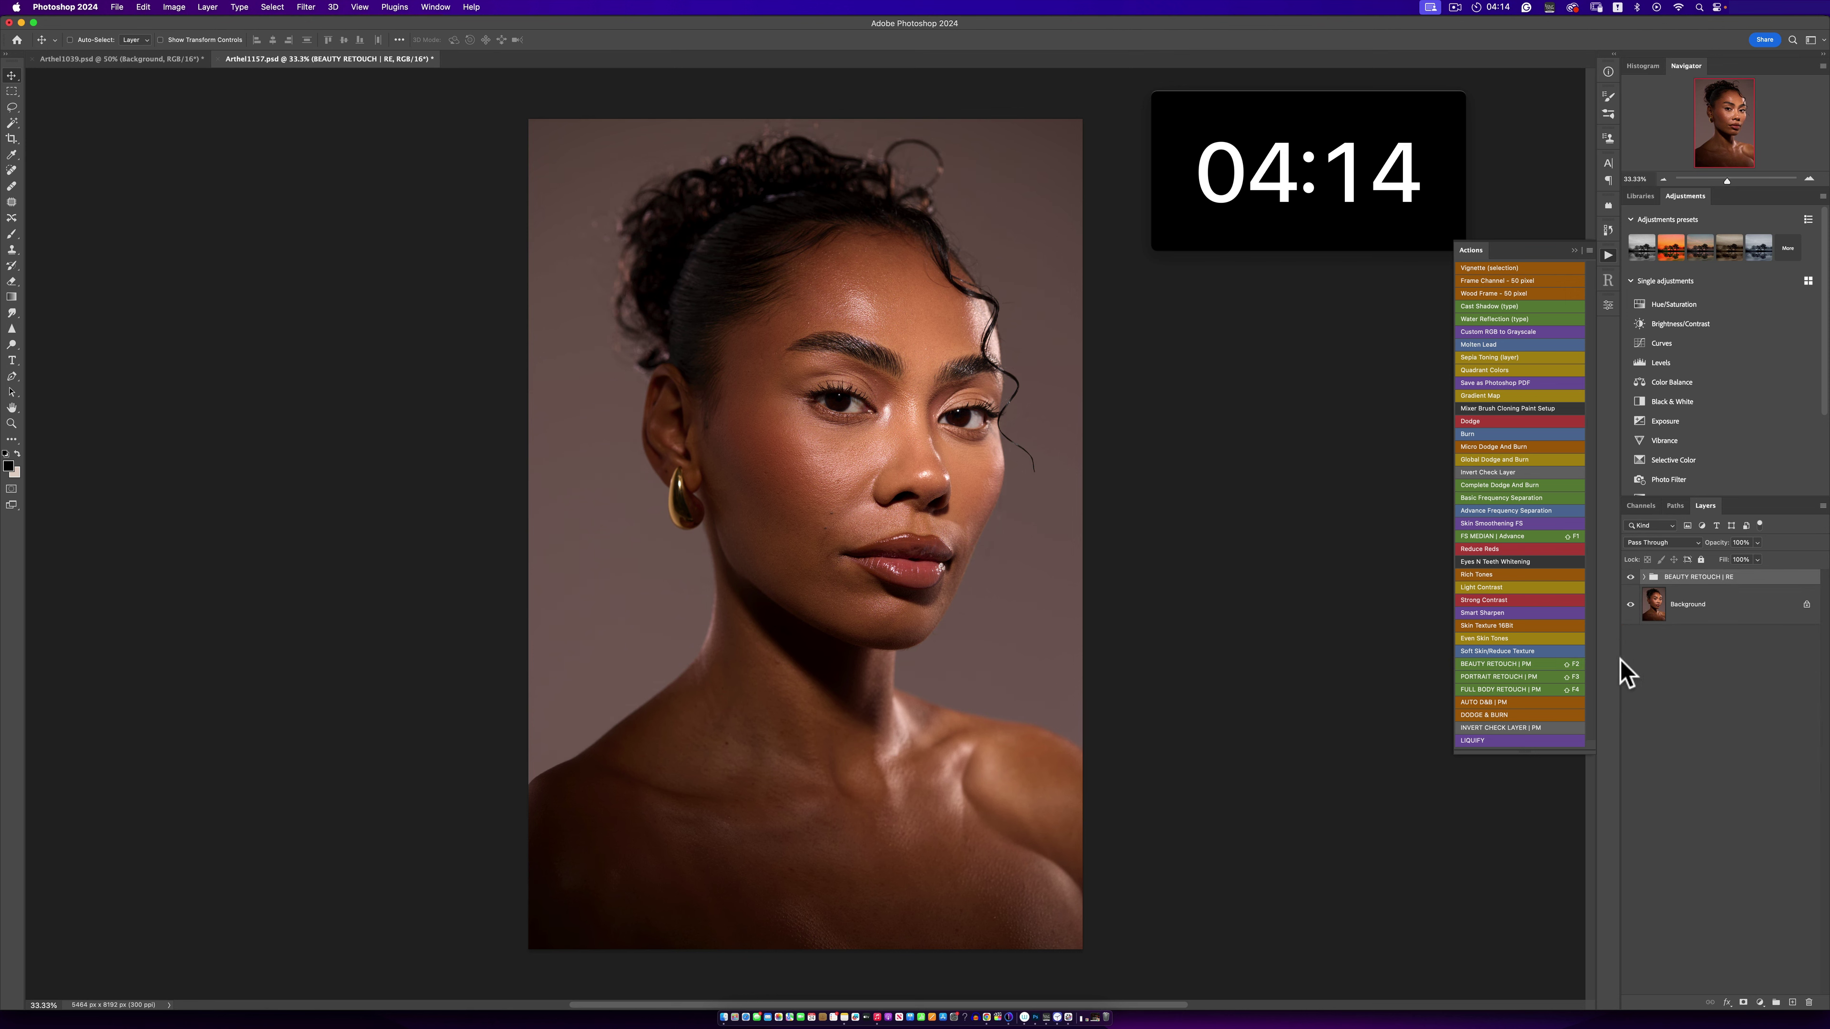
- On the HIGH | TEXTURE + WORK layer of the retouch group, clean the skin texture beside the mouth with the Clone Stamp
left_click(1643, 576)
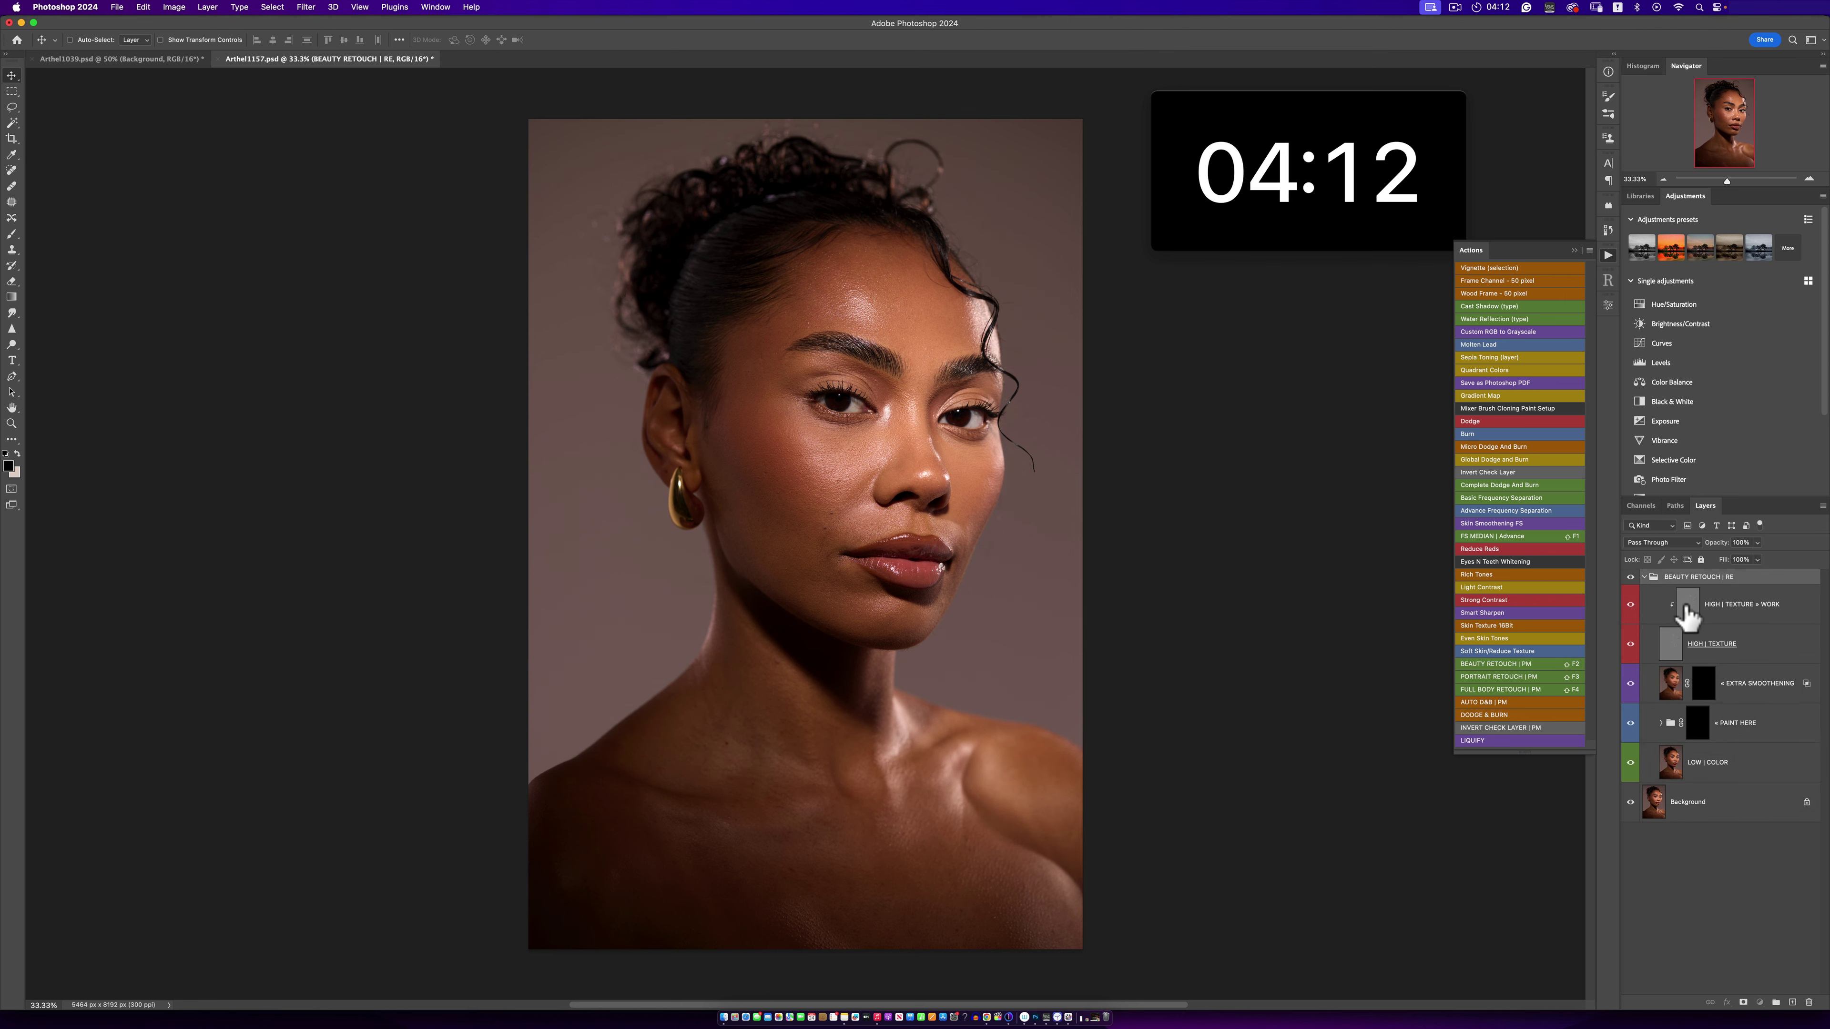
left_click(1686, 614)
key("z")
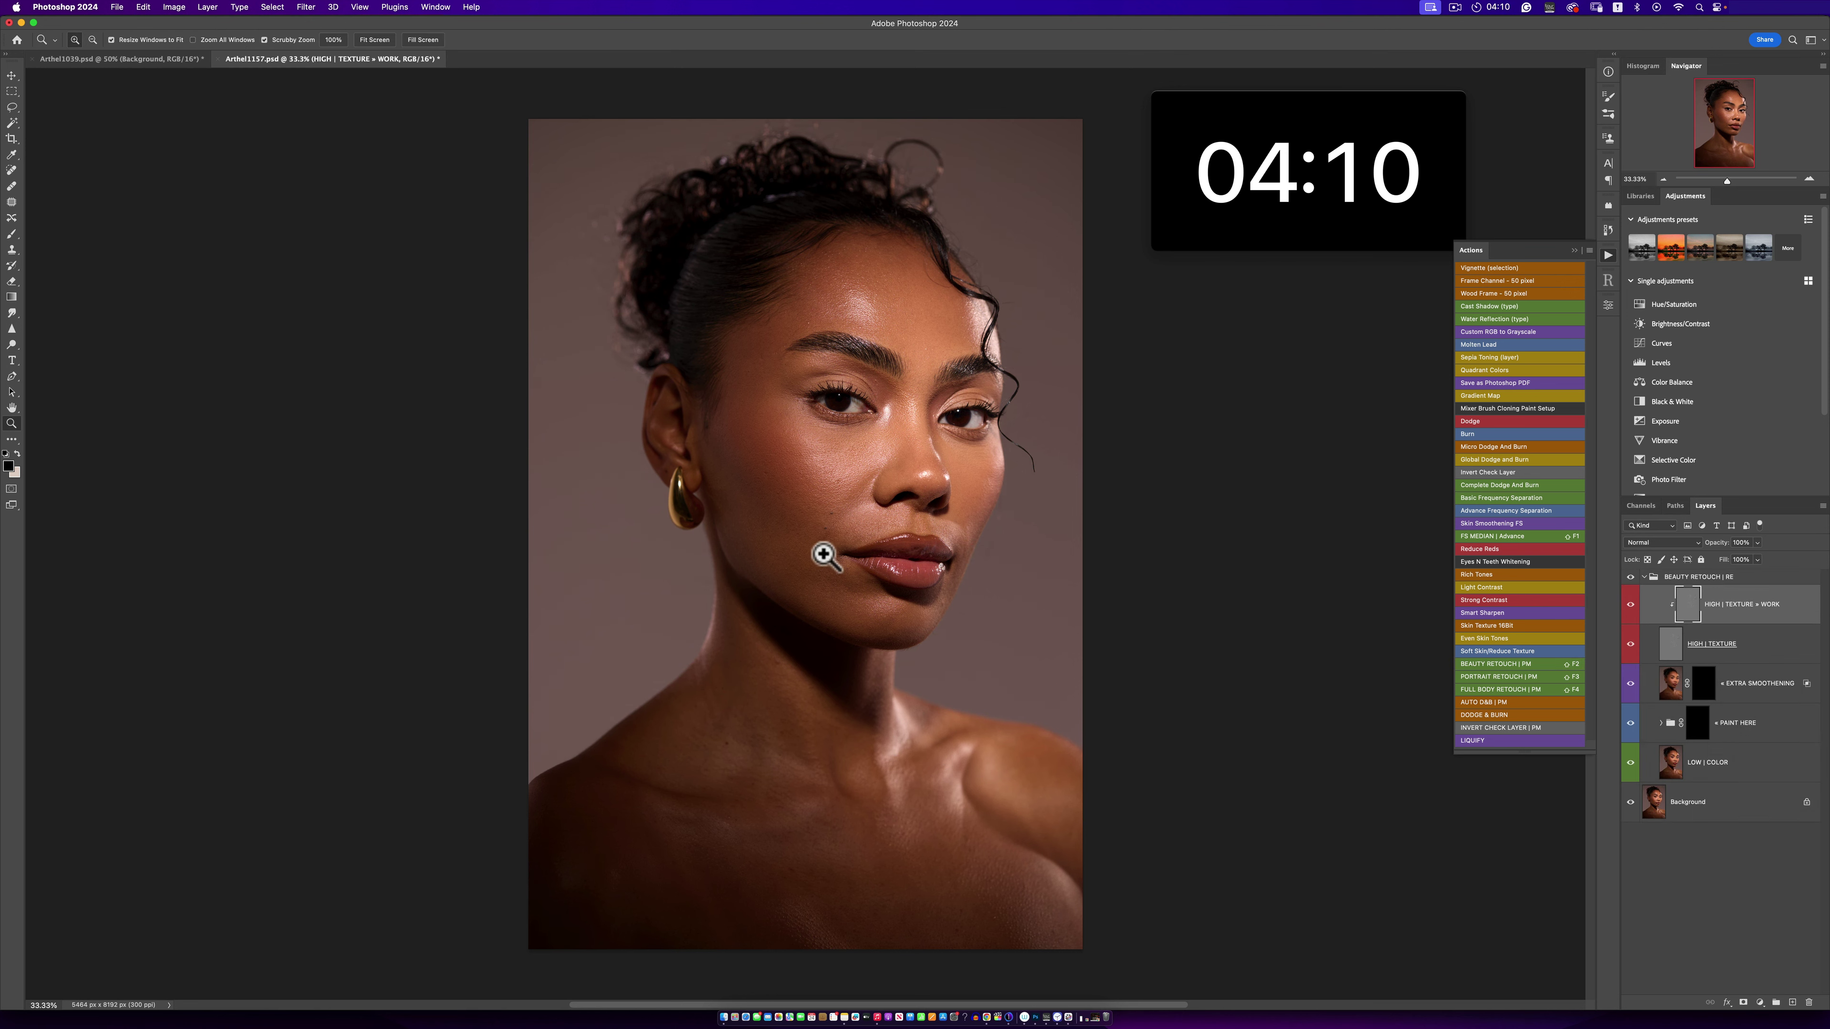
left_click(823, 554)
left_click(824, 548)
left_click(821, 546)
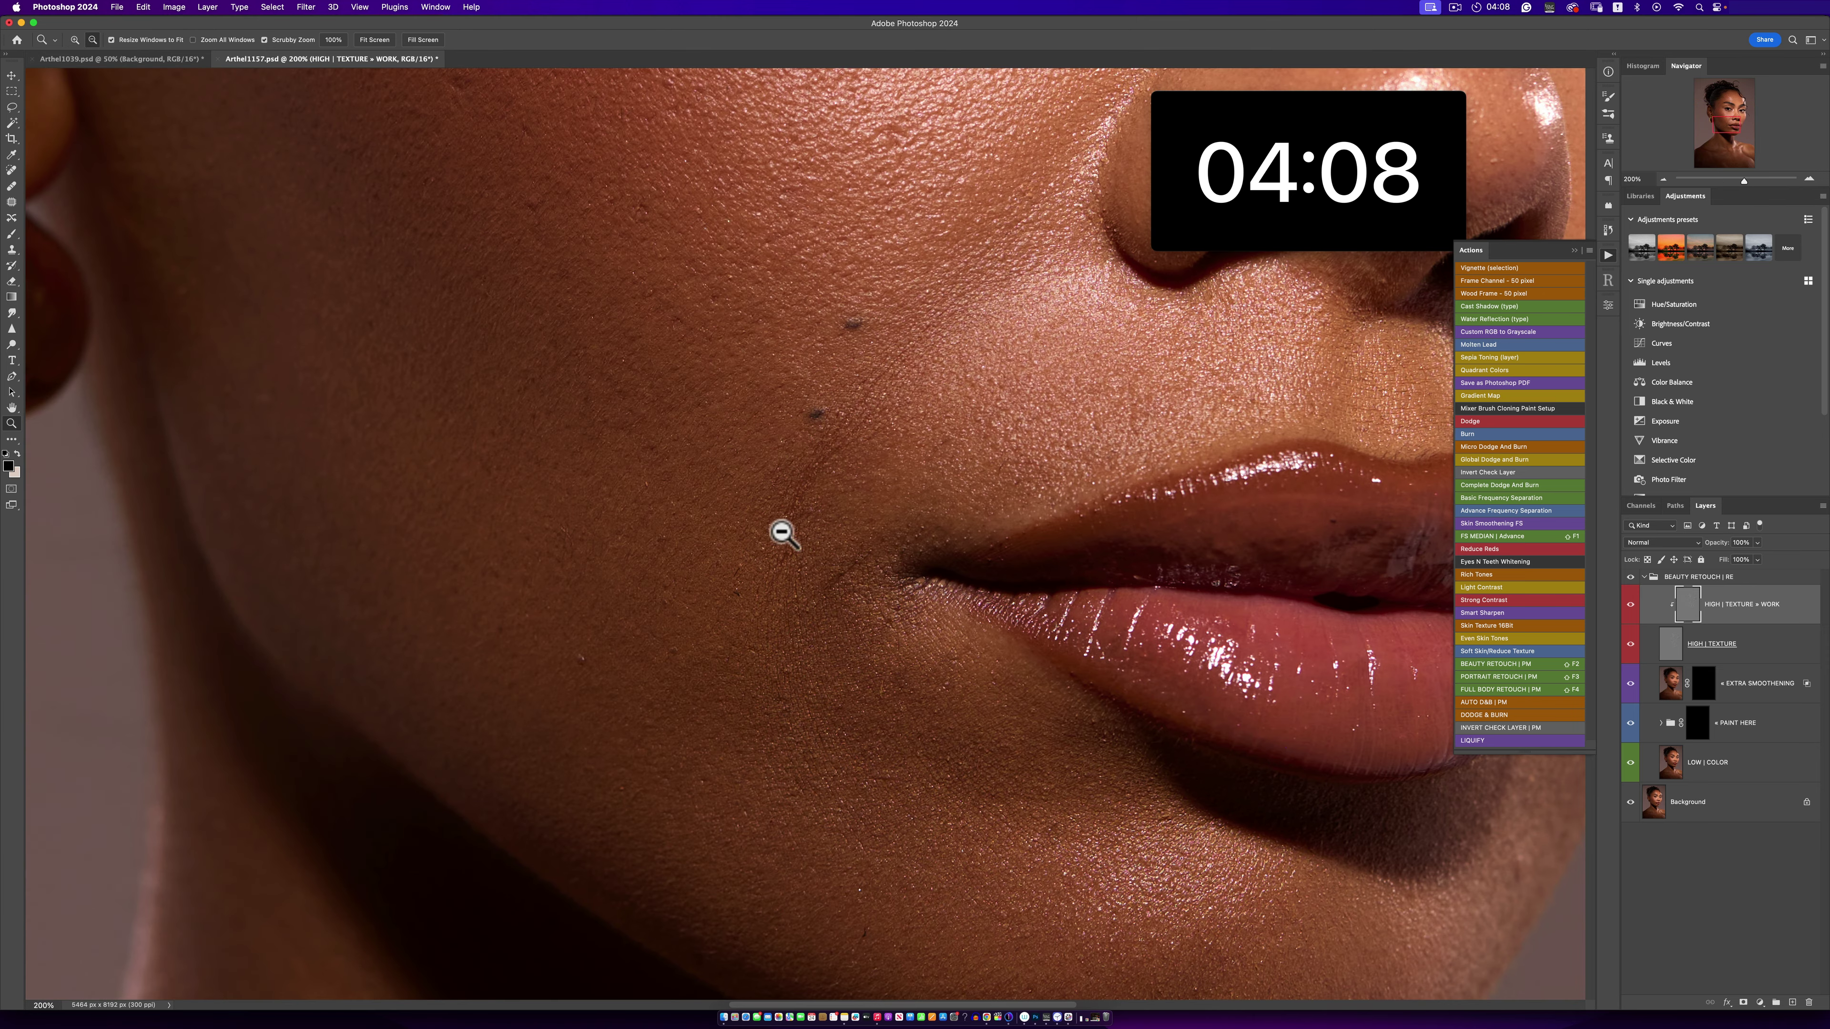
left_click(826, 508, "alt")
key("s")
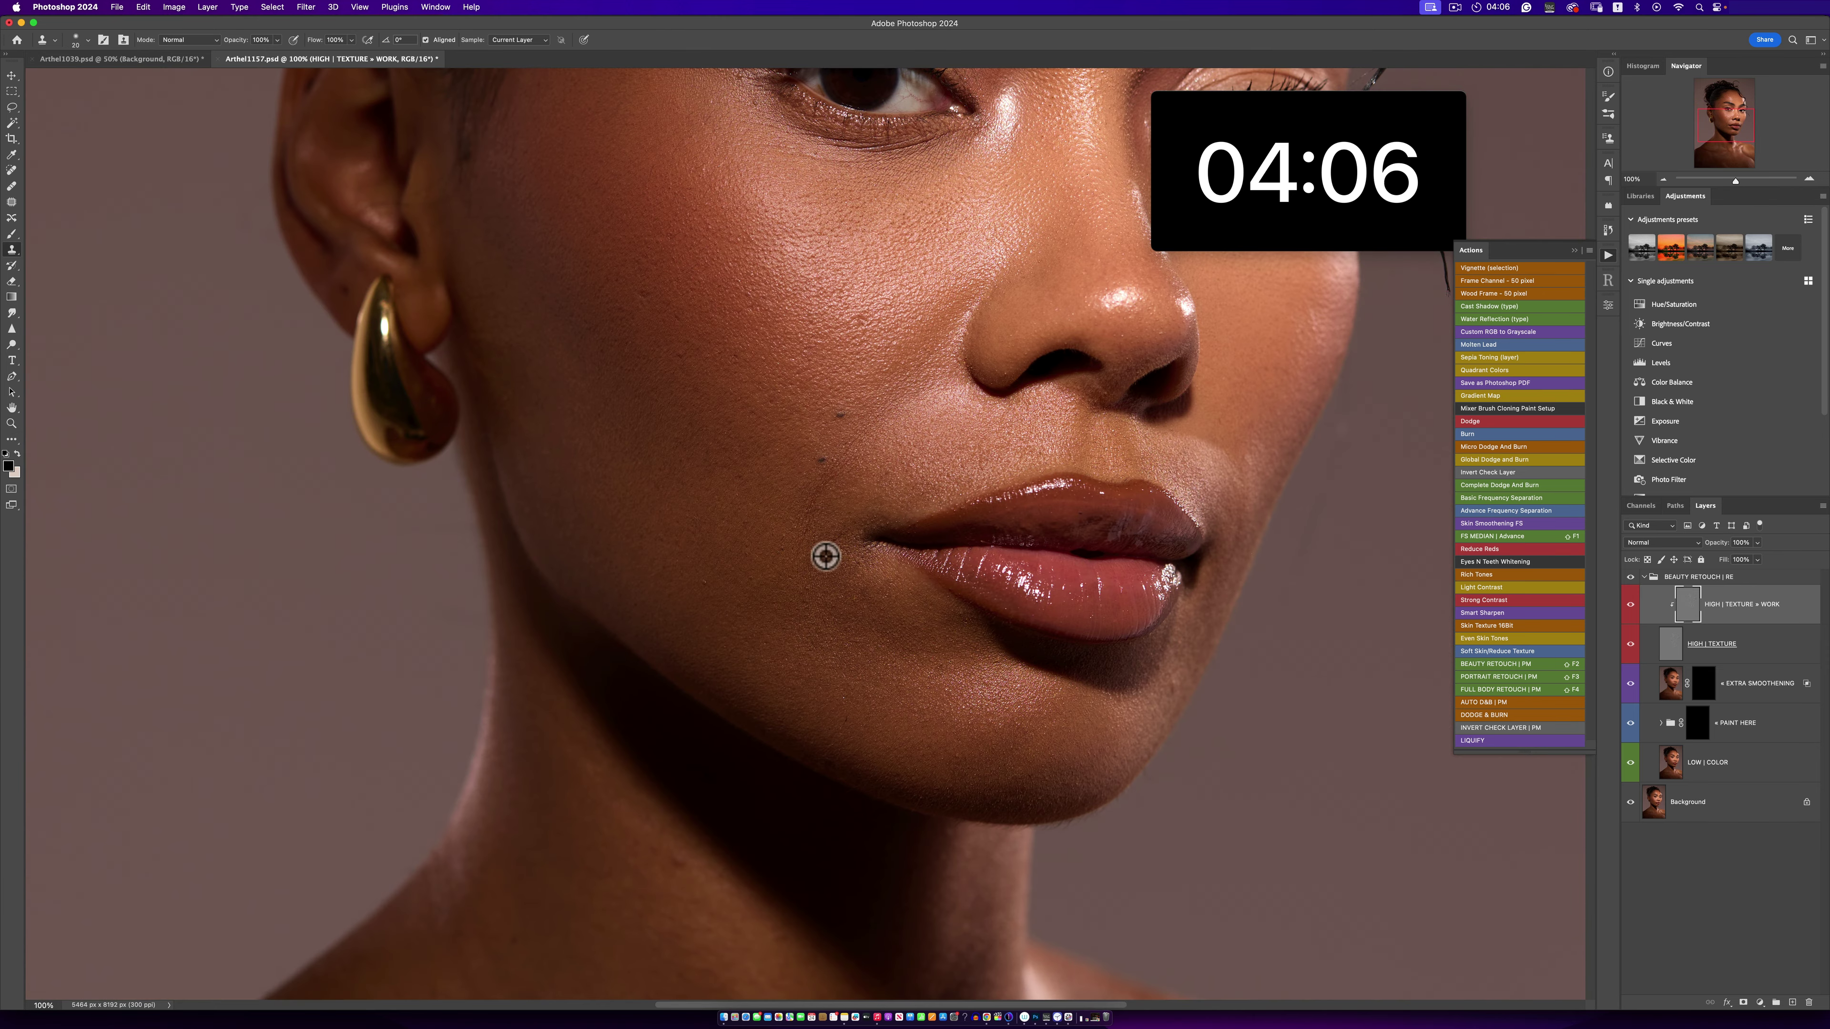
left_click(825, 555, "alt")
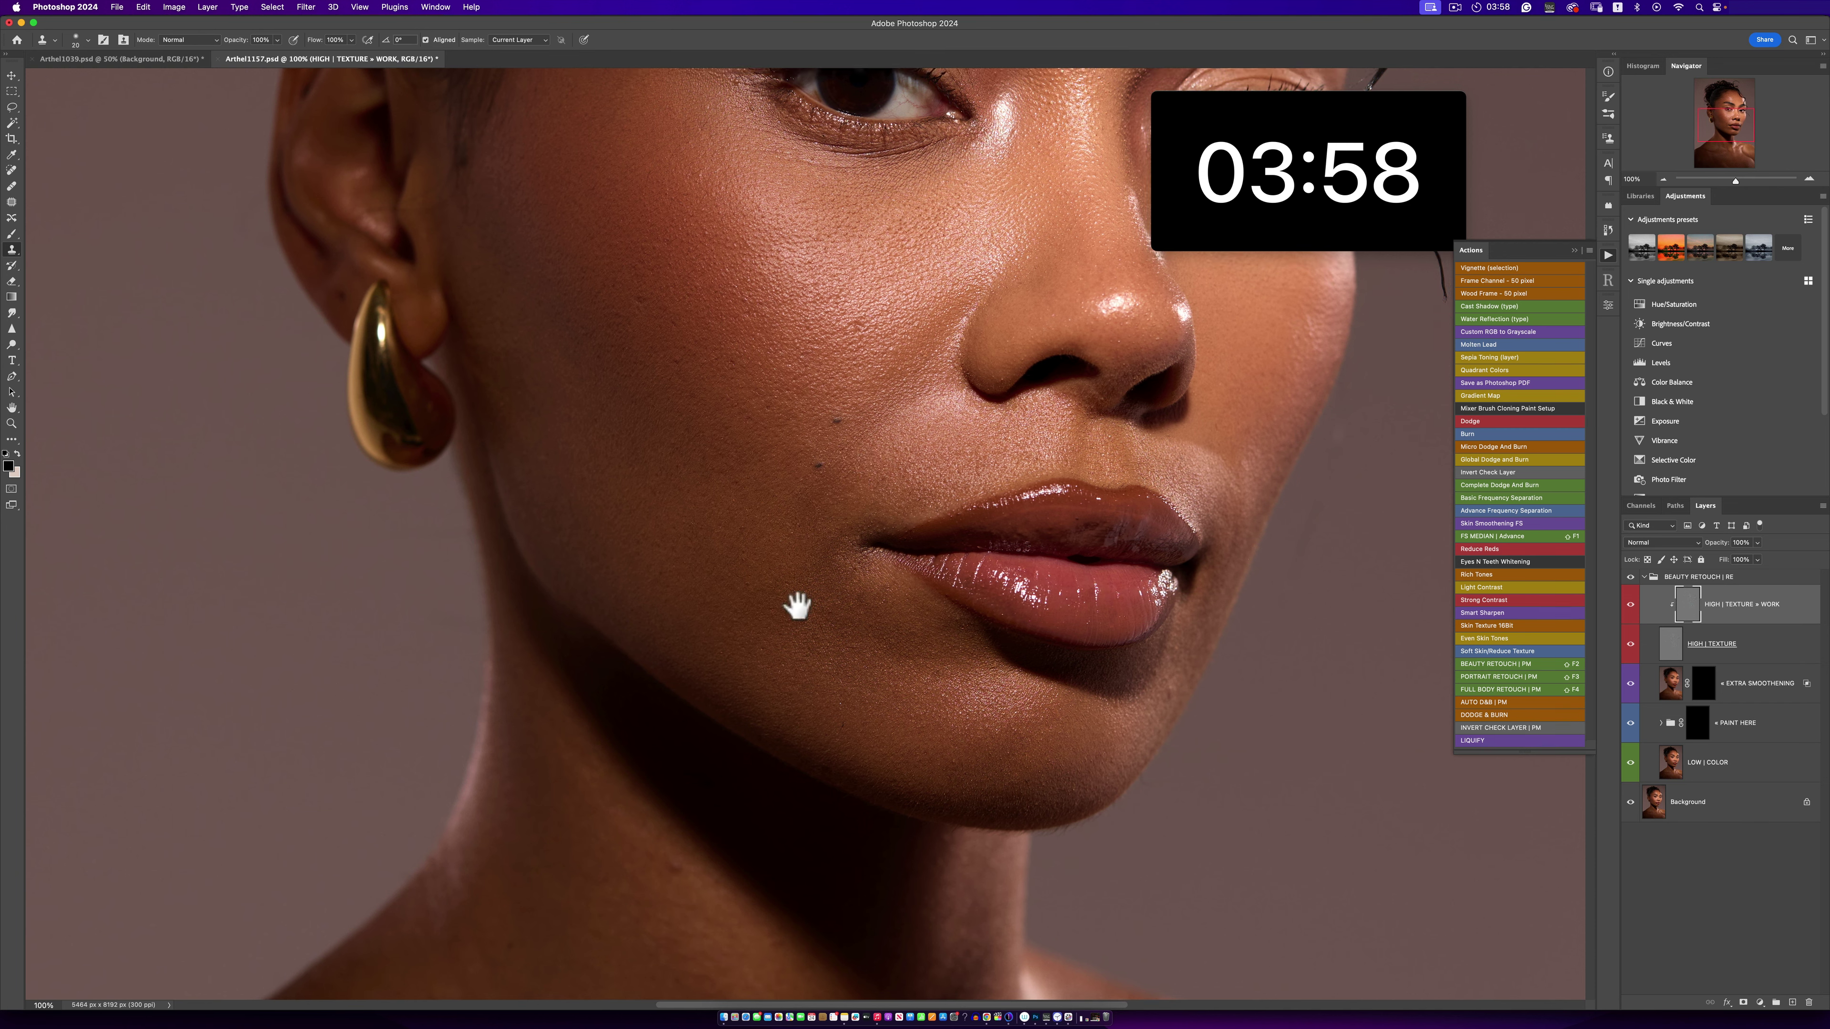
- Clone clean skin texture over the small blemishes on the forehead, the temple and around the outer eyebrow
scroll(799, 598, "up", 10)
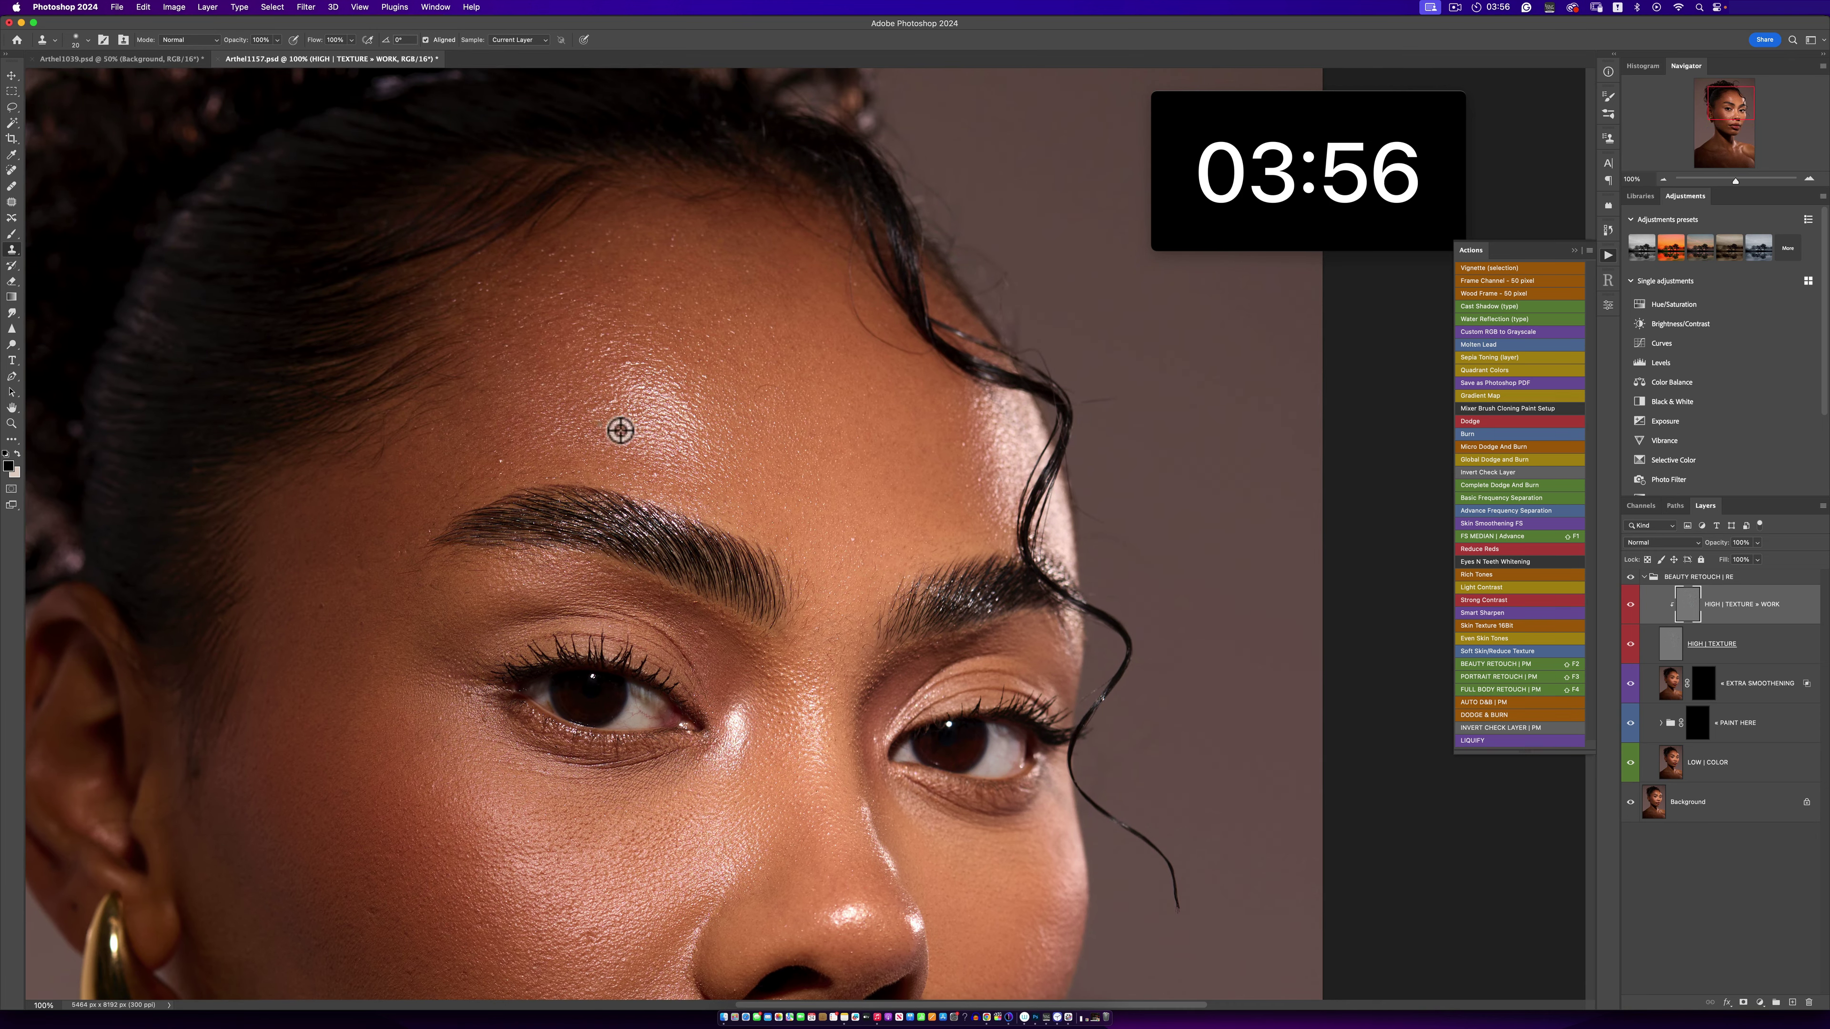
left_click(498, 442, "alt")
left_click_drag(501, 461, 509, 459)
left_click(361, 537, "alt")
left_click_drag(383, 569, 395, 573)
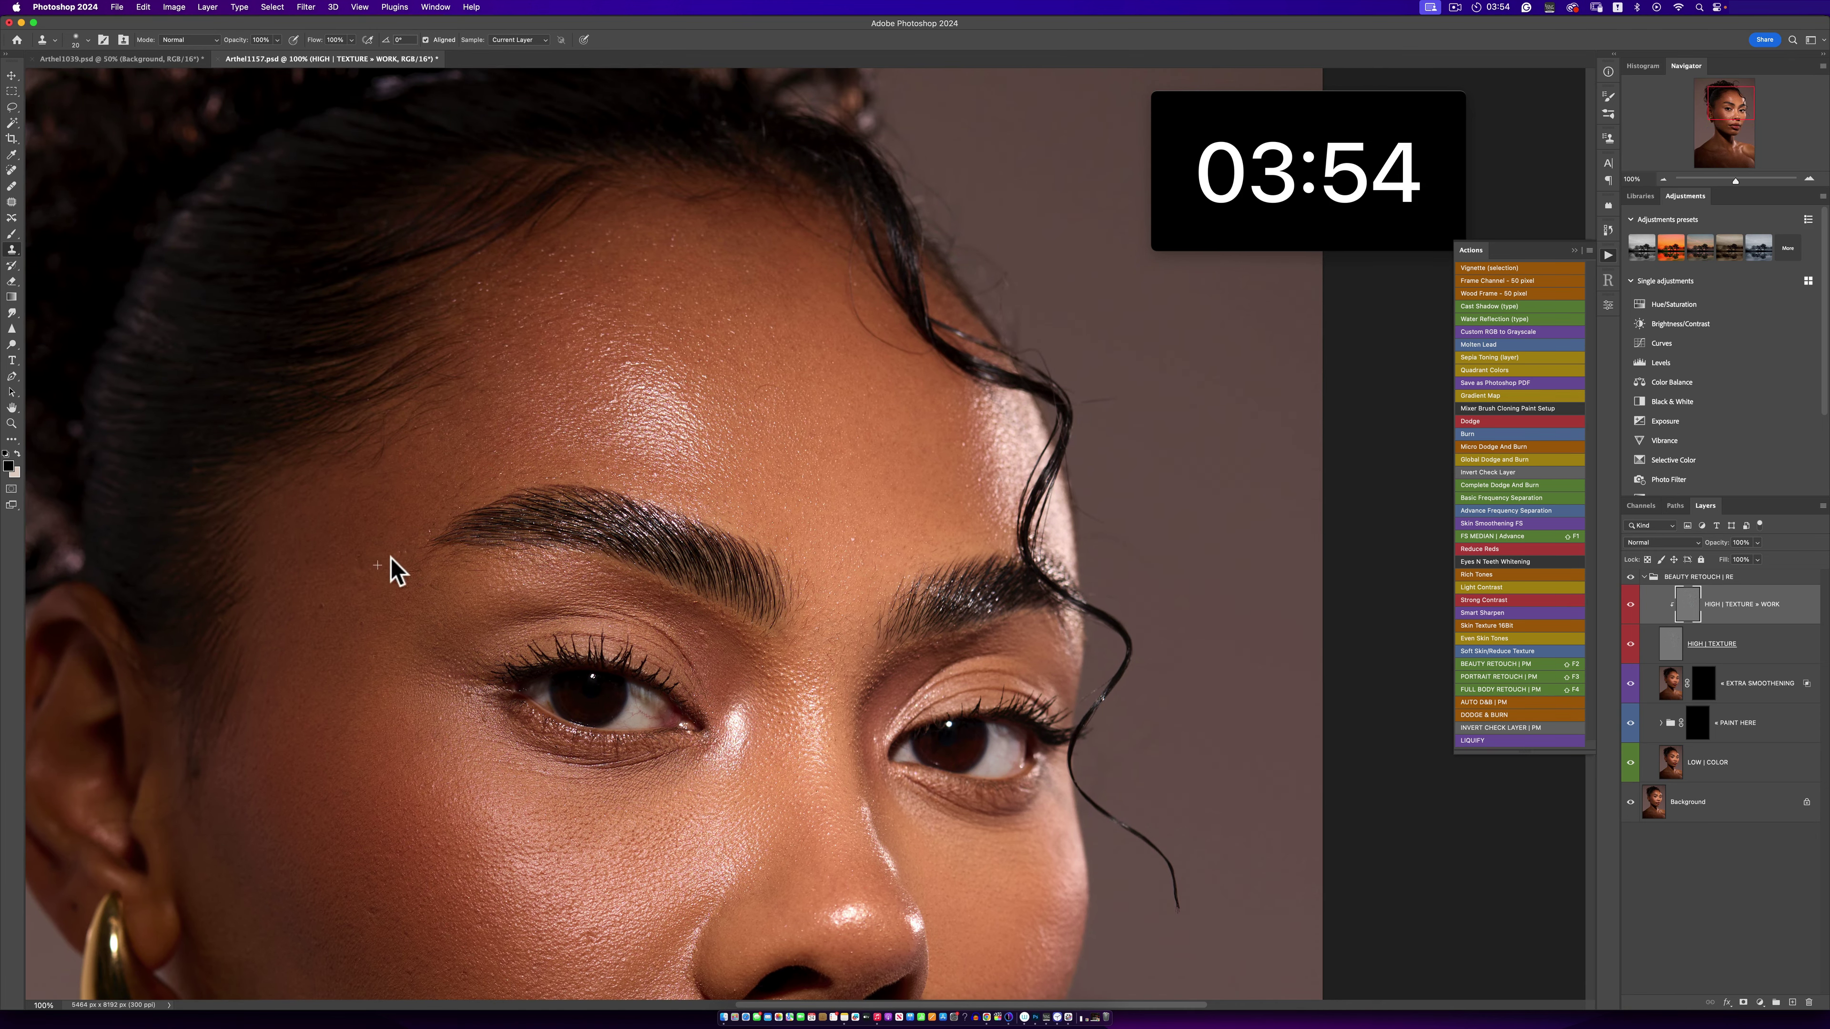
left_click(754, 426, "alt")
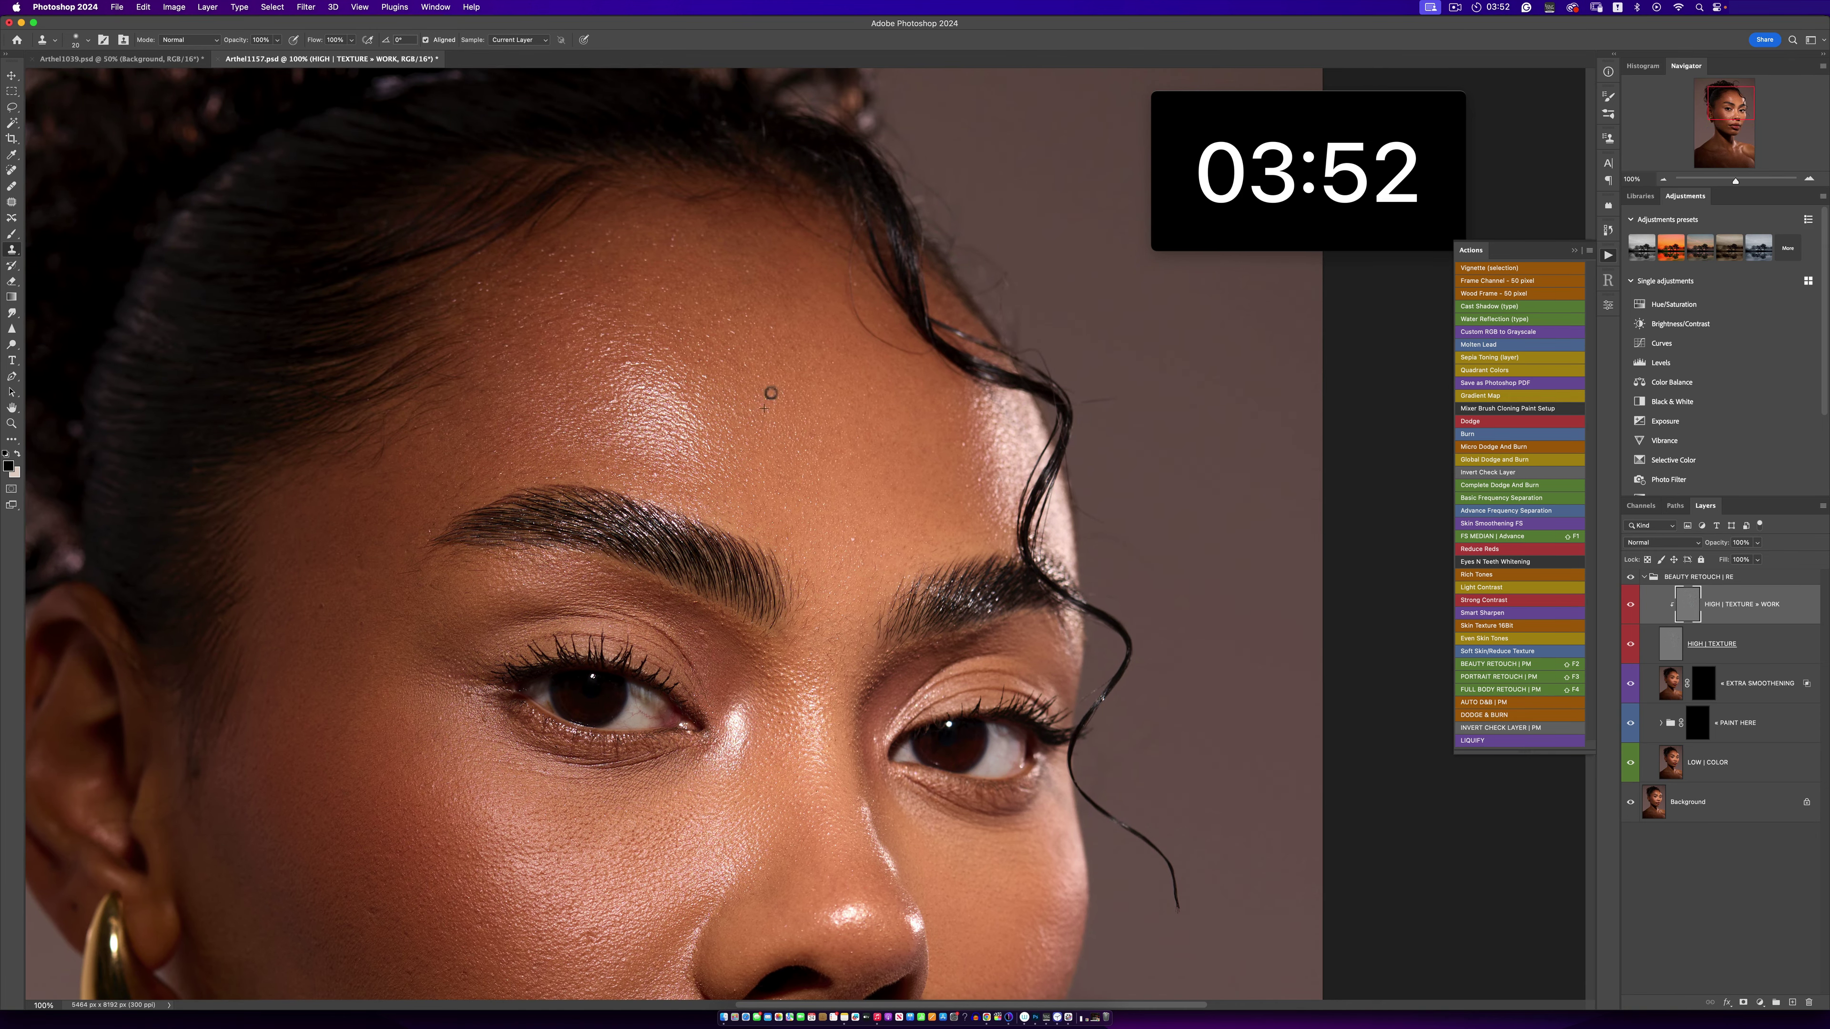
left_click_drag(770, 393, 780, 397)
left_click_drag(756, 482, 851, 340)
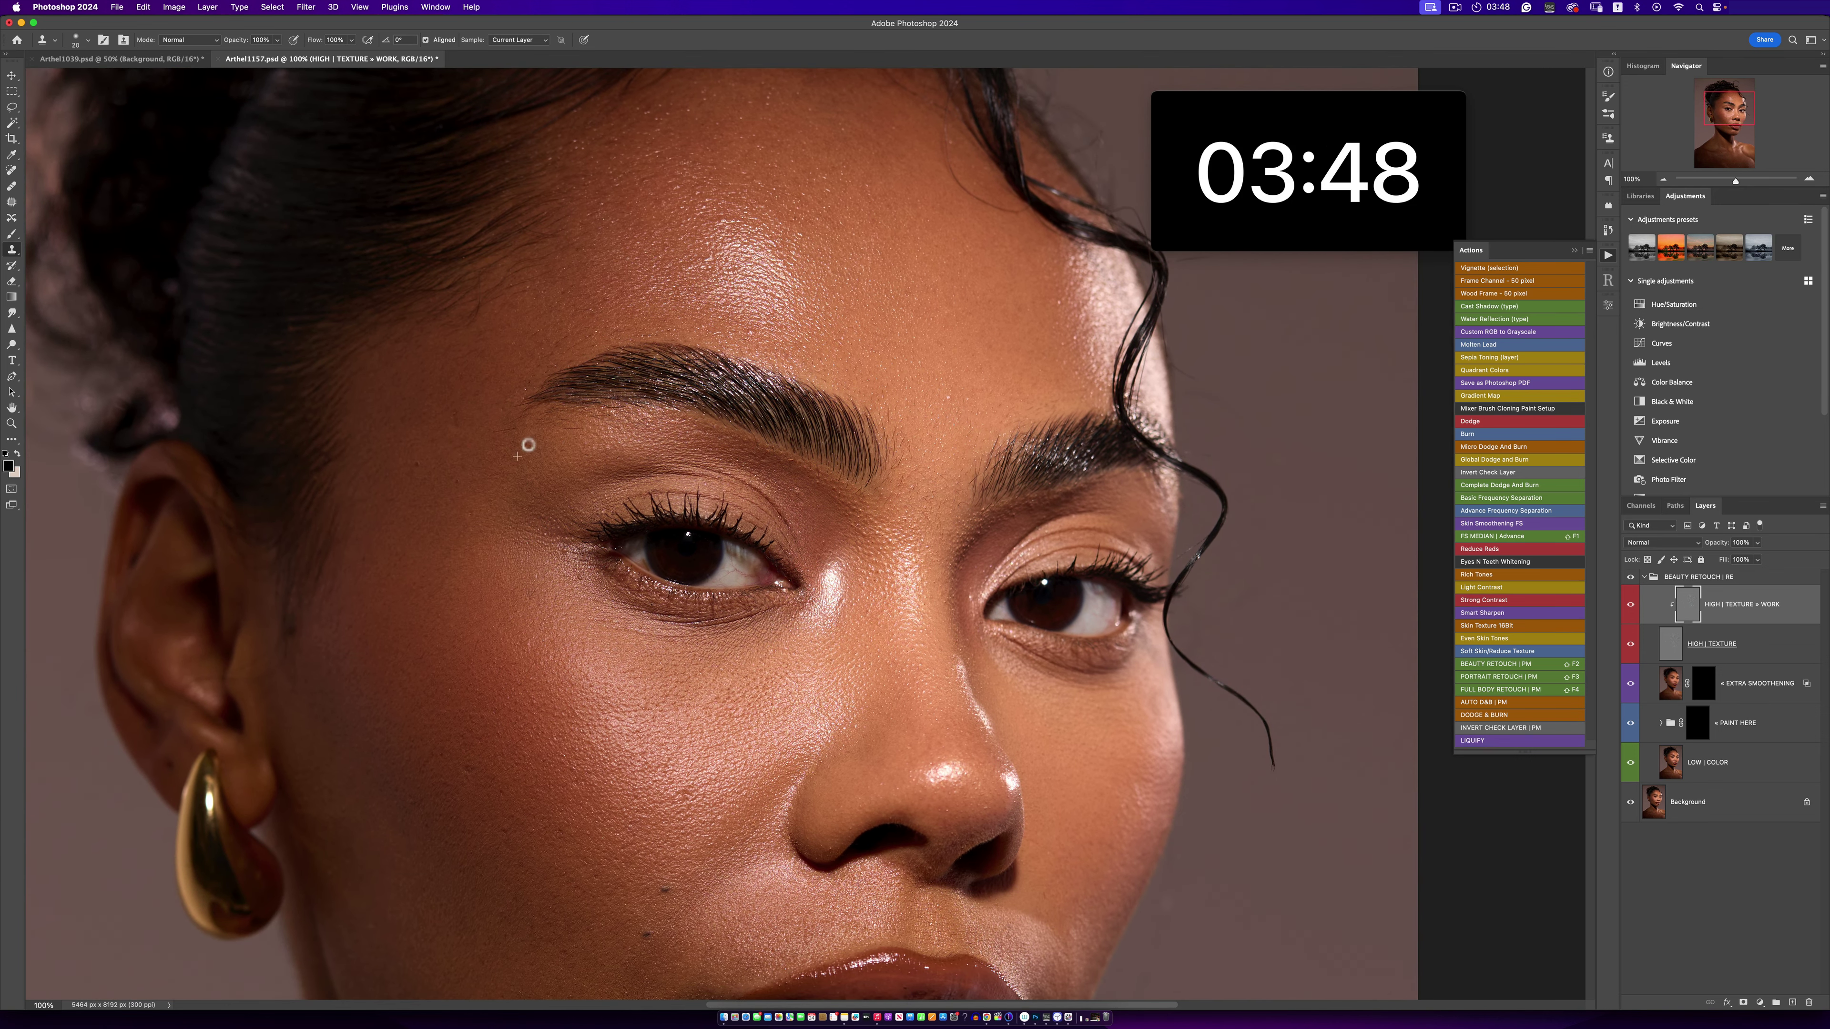
left_click(575, 450, "alt")
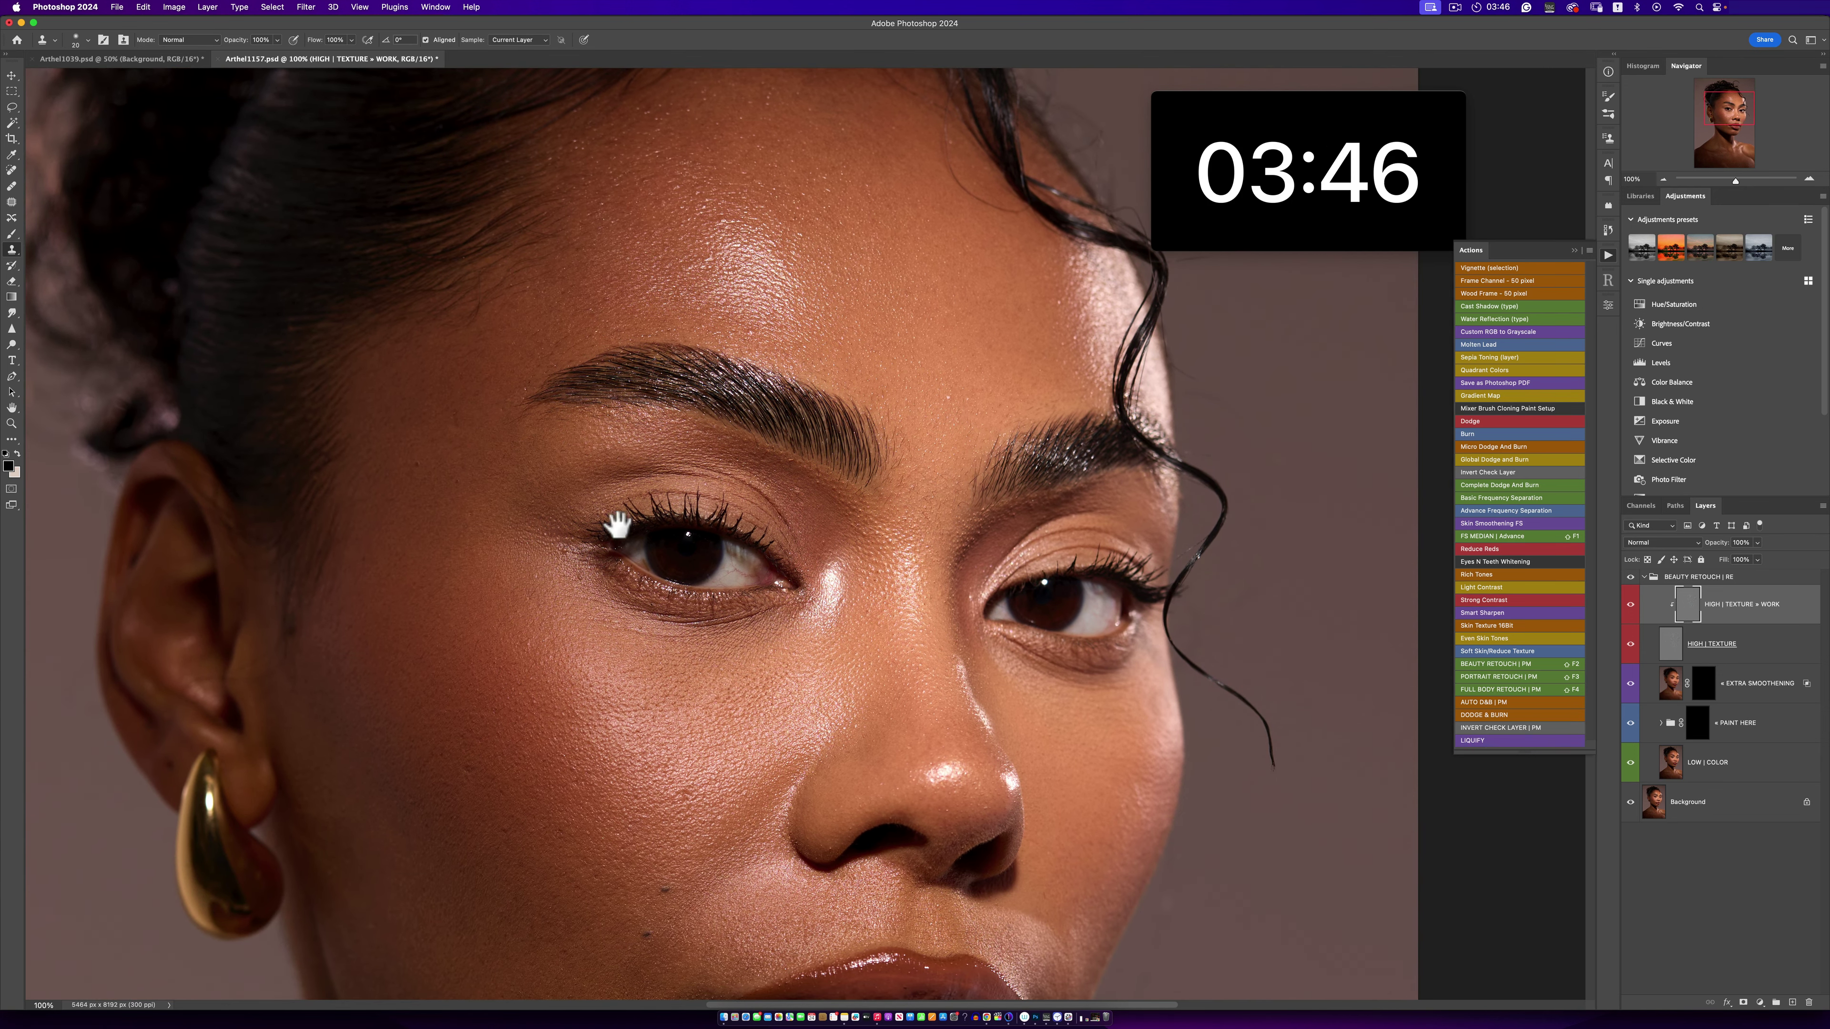
- Clone clean skin texture over the small blemishes on the neck, chest and shoulder with a larger Clone Stamp brush
scroll(621, 523, "down", 10)
scroll(664, 555, "down", 10)
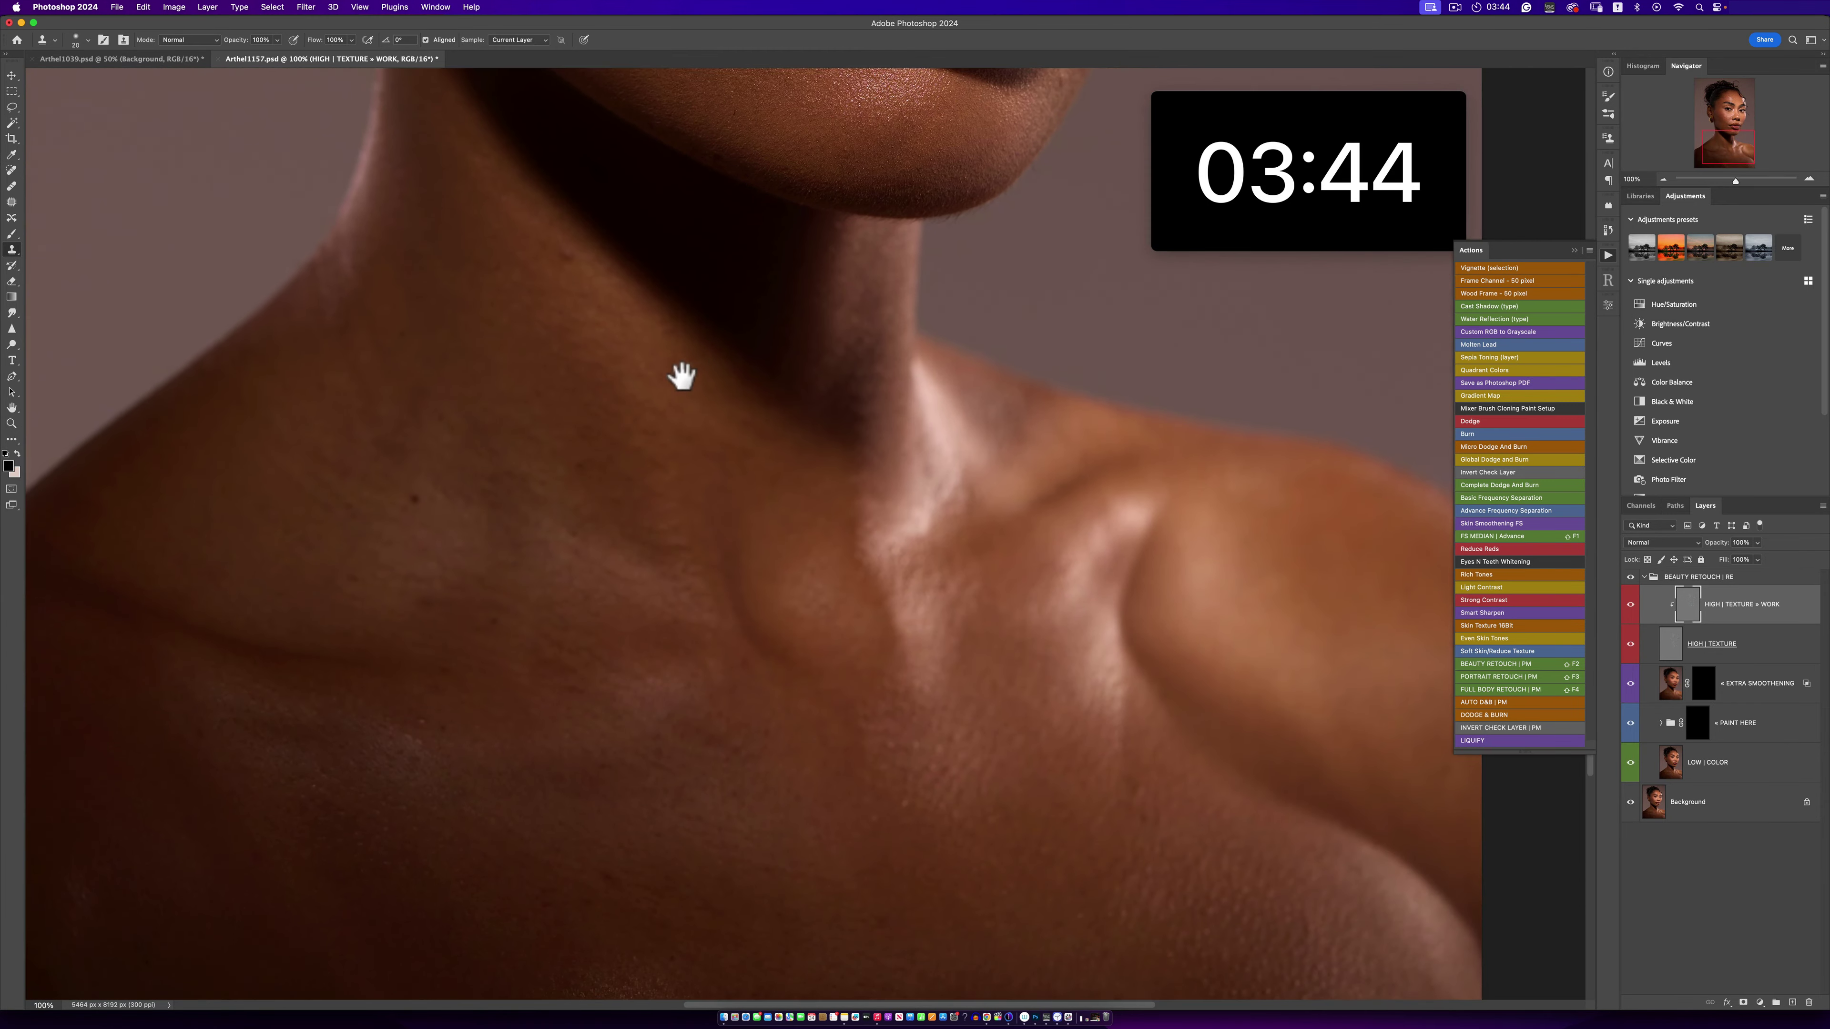
key("z")
left_click(675, 581, "alt")
left_click(674, 580, "alt")
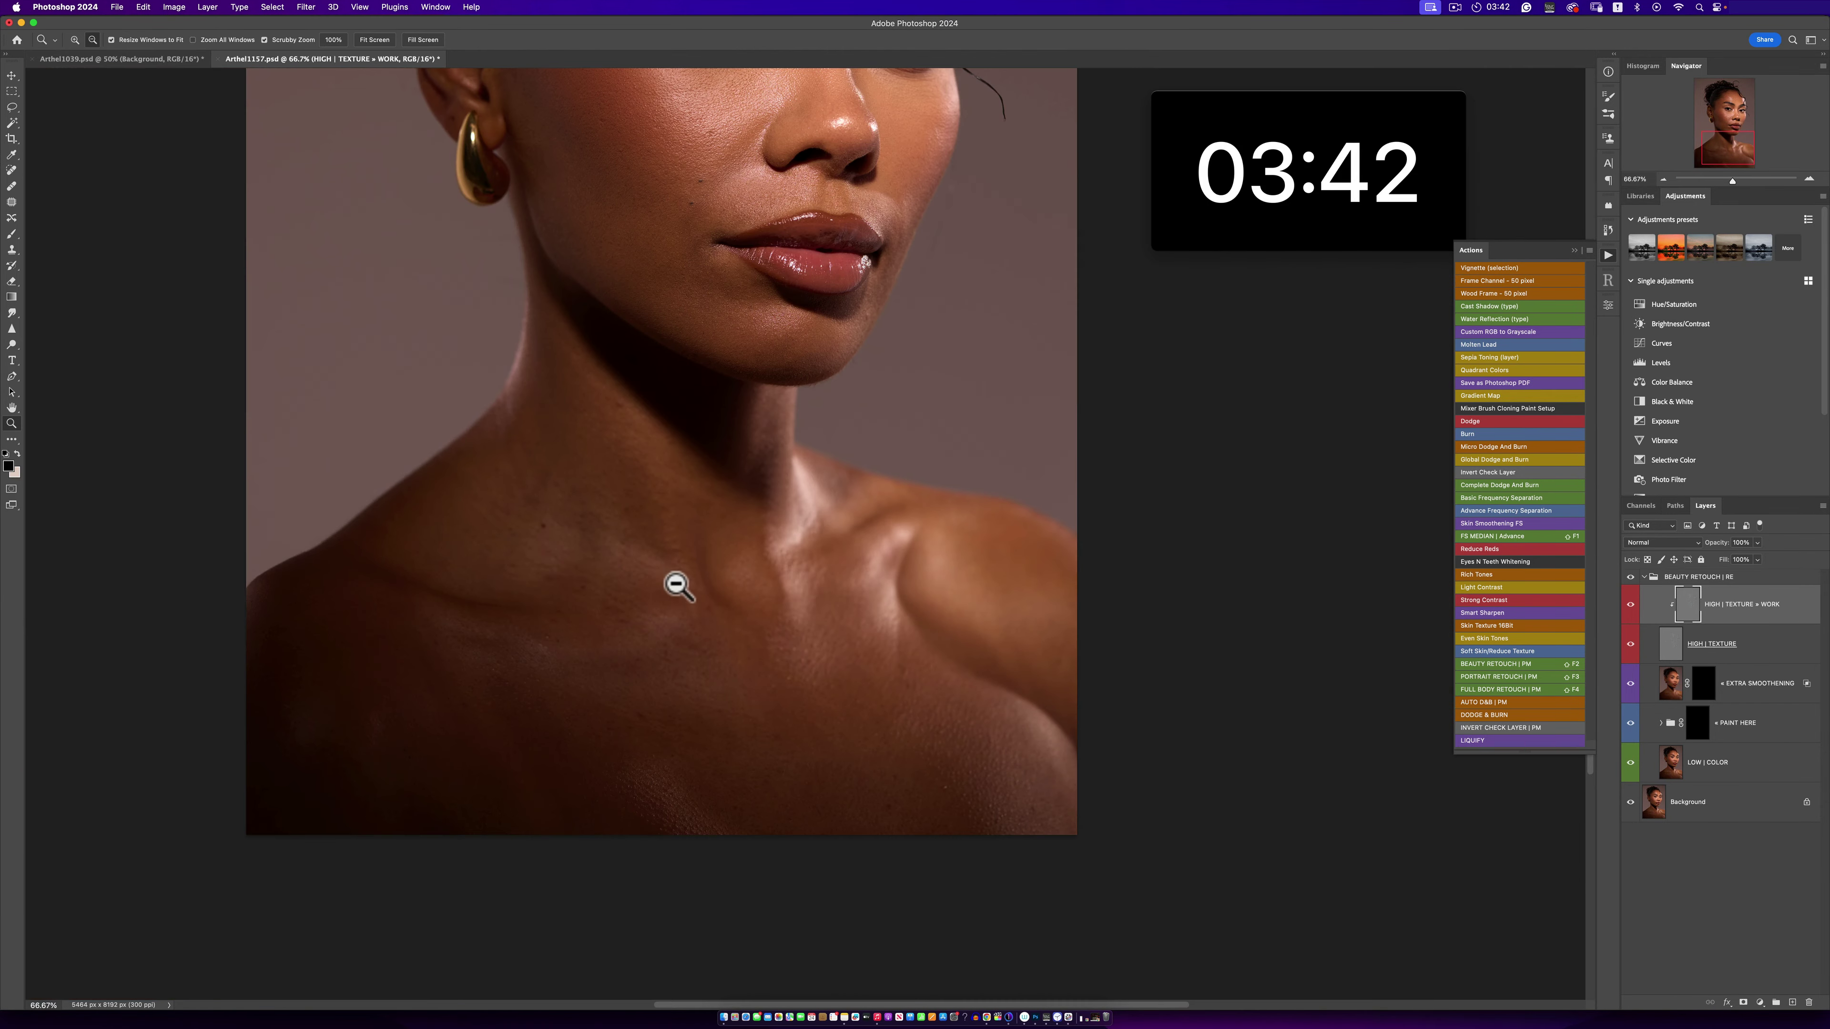
left_click(663, 611)
key("s")
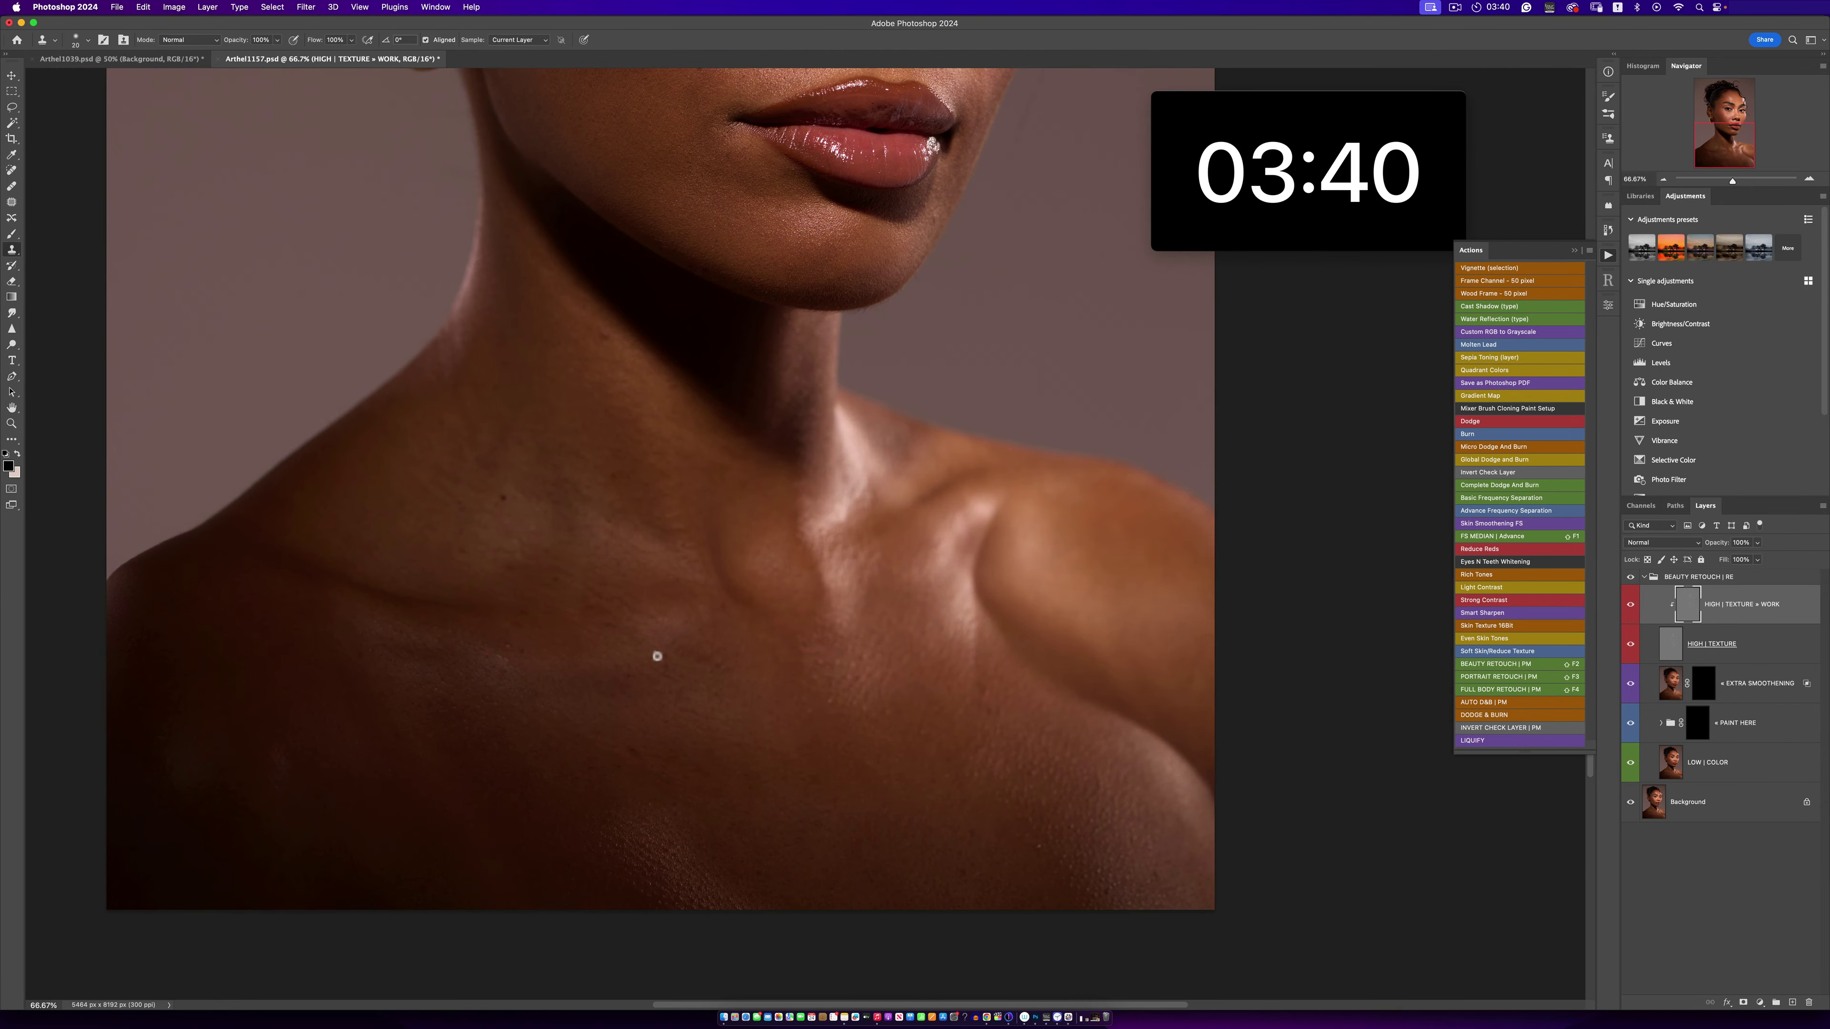
key("bracketright")
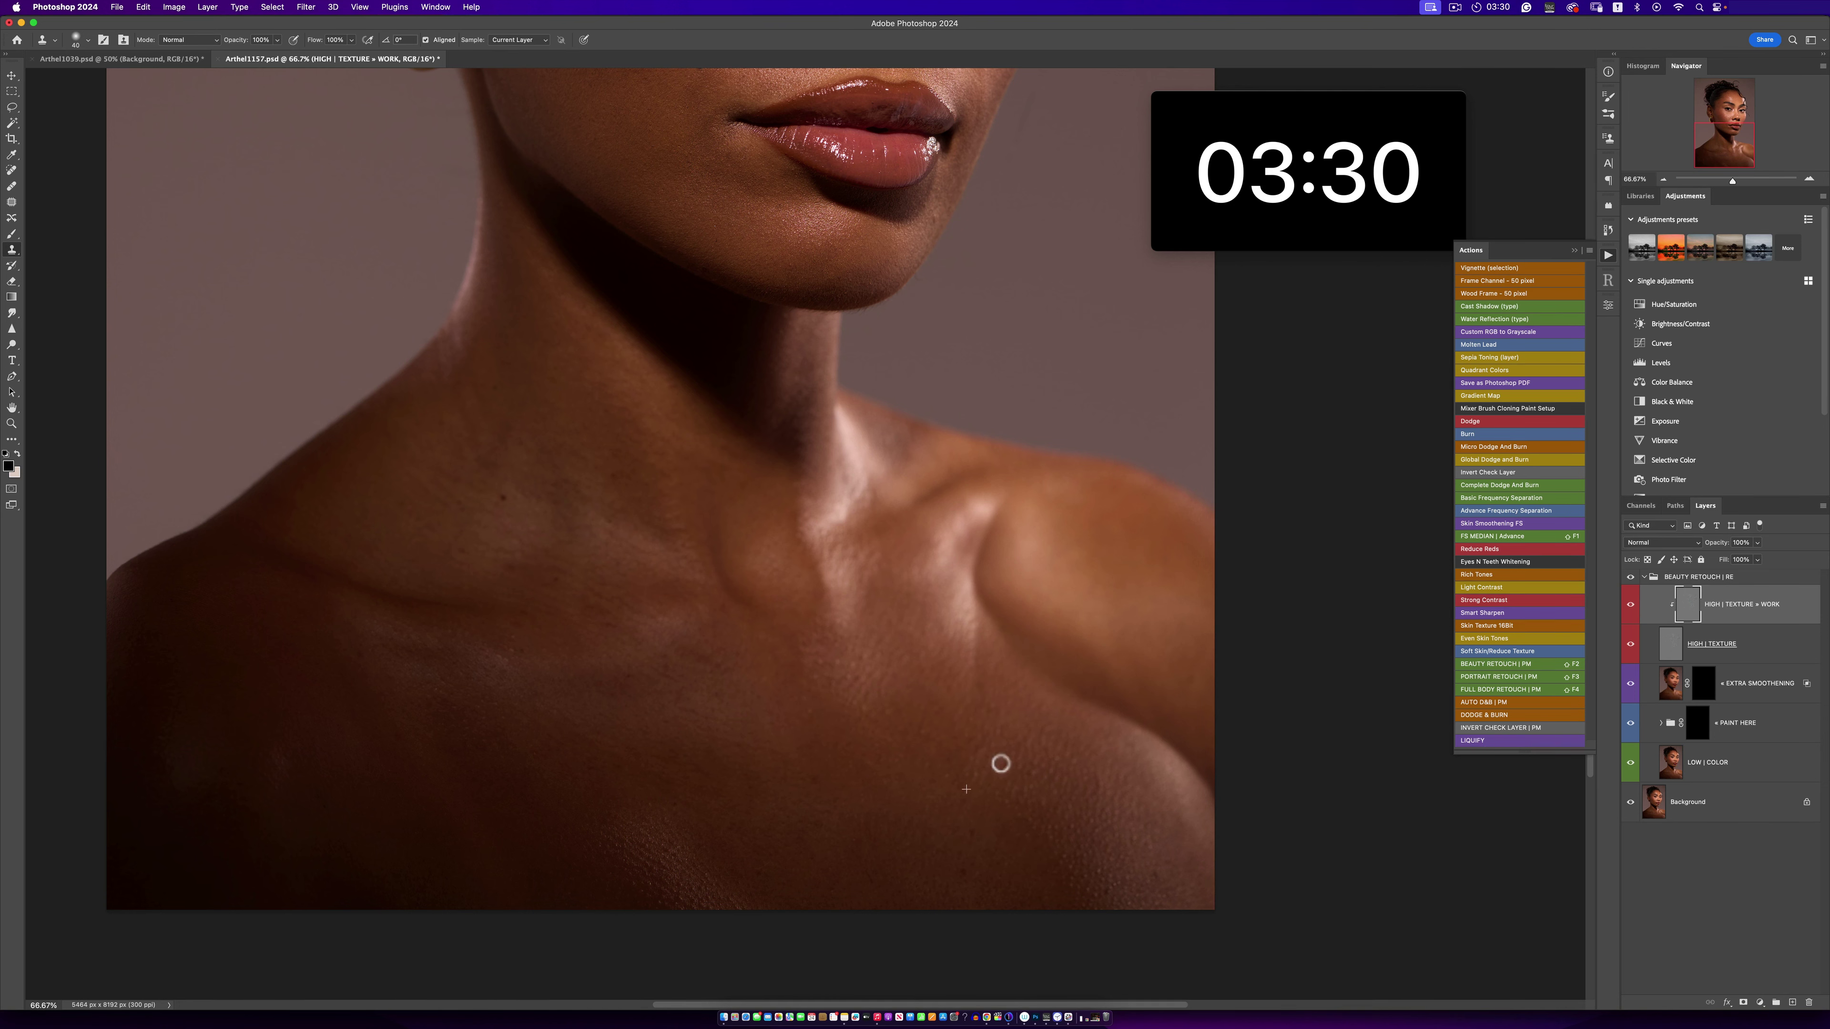
- Target the PAINT HERE group's mask with the Brush tool, using white and a higher flow
scroll(1071, 780, "down", 4)
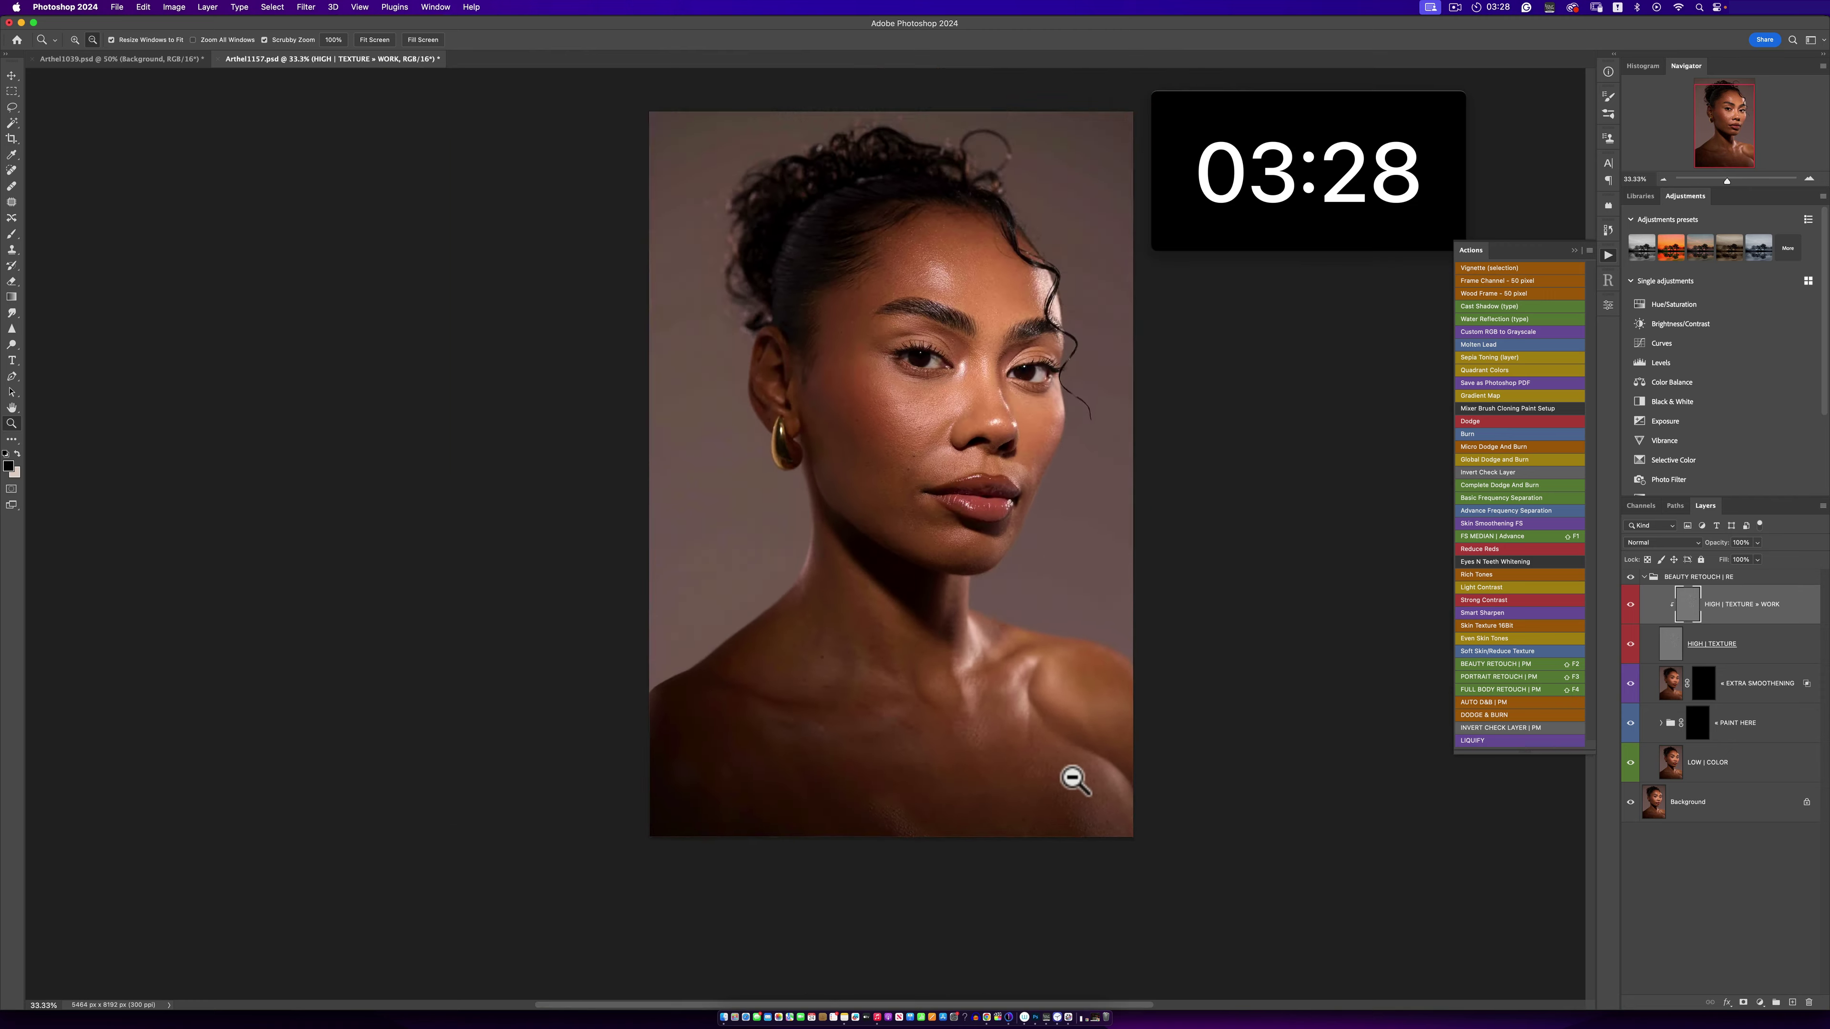
scroll(1024, 670, "up", 2)
scroll(1009, 676, "right", 2)
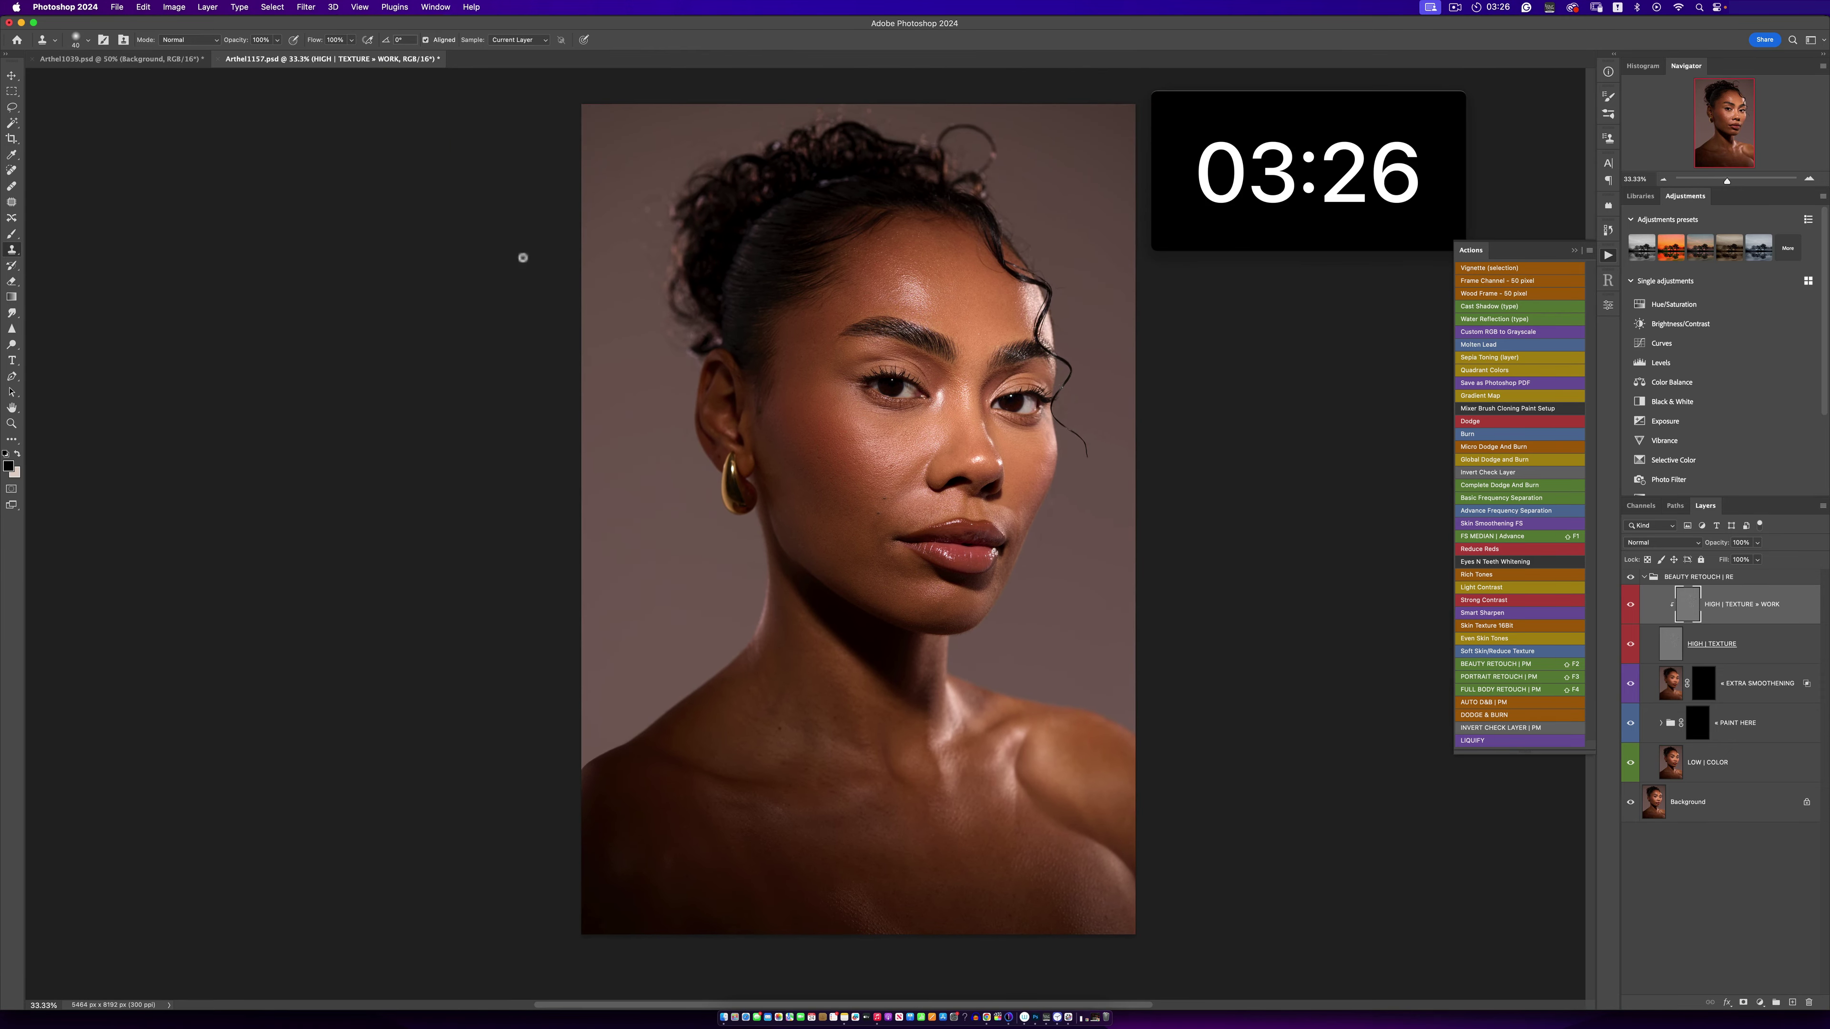
left_click(12, 234)
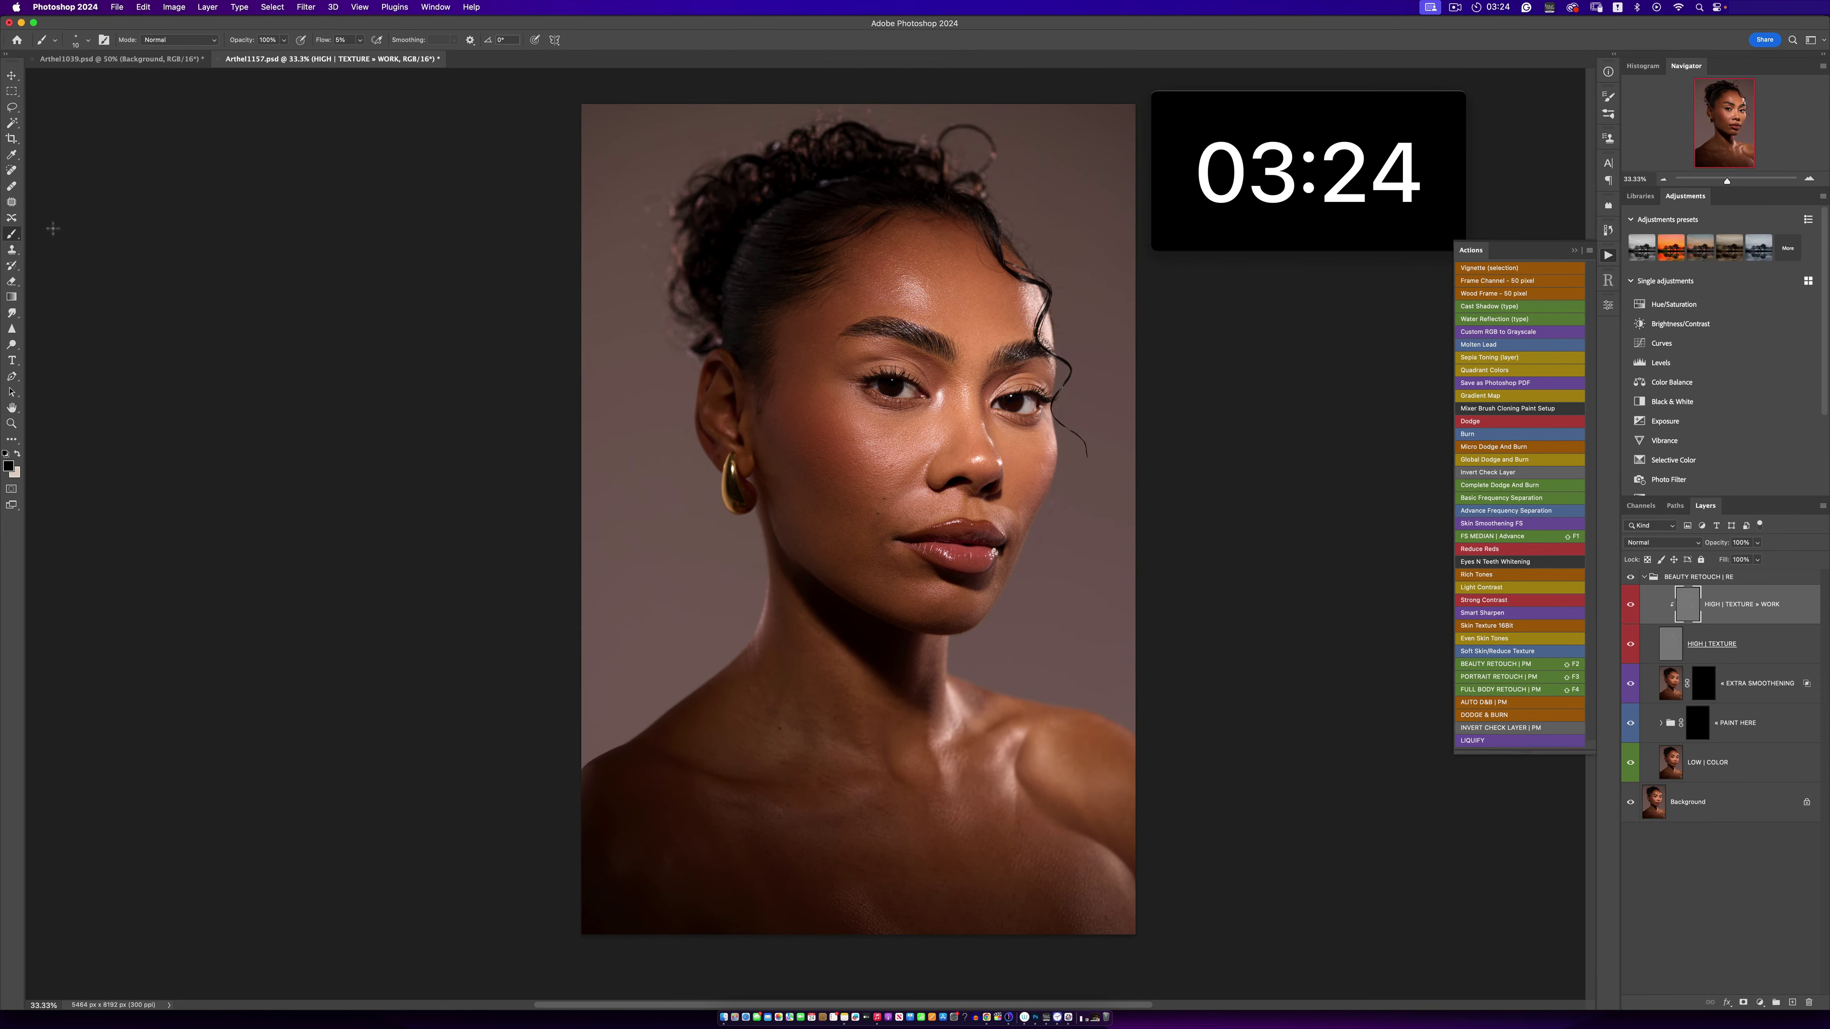
left_click(1696, 728)
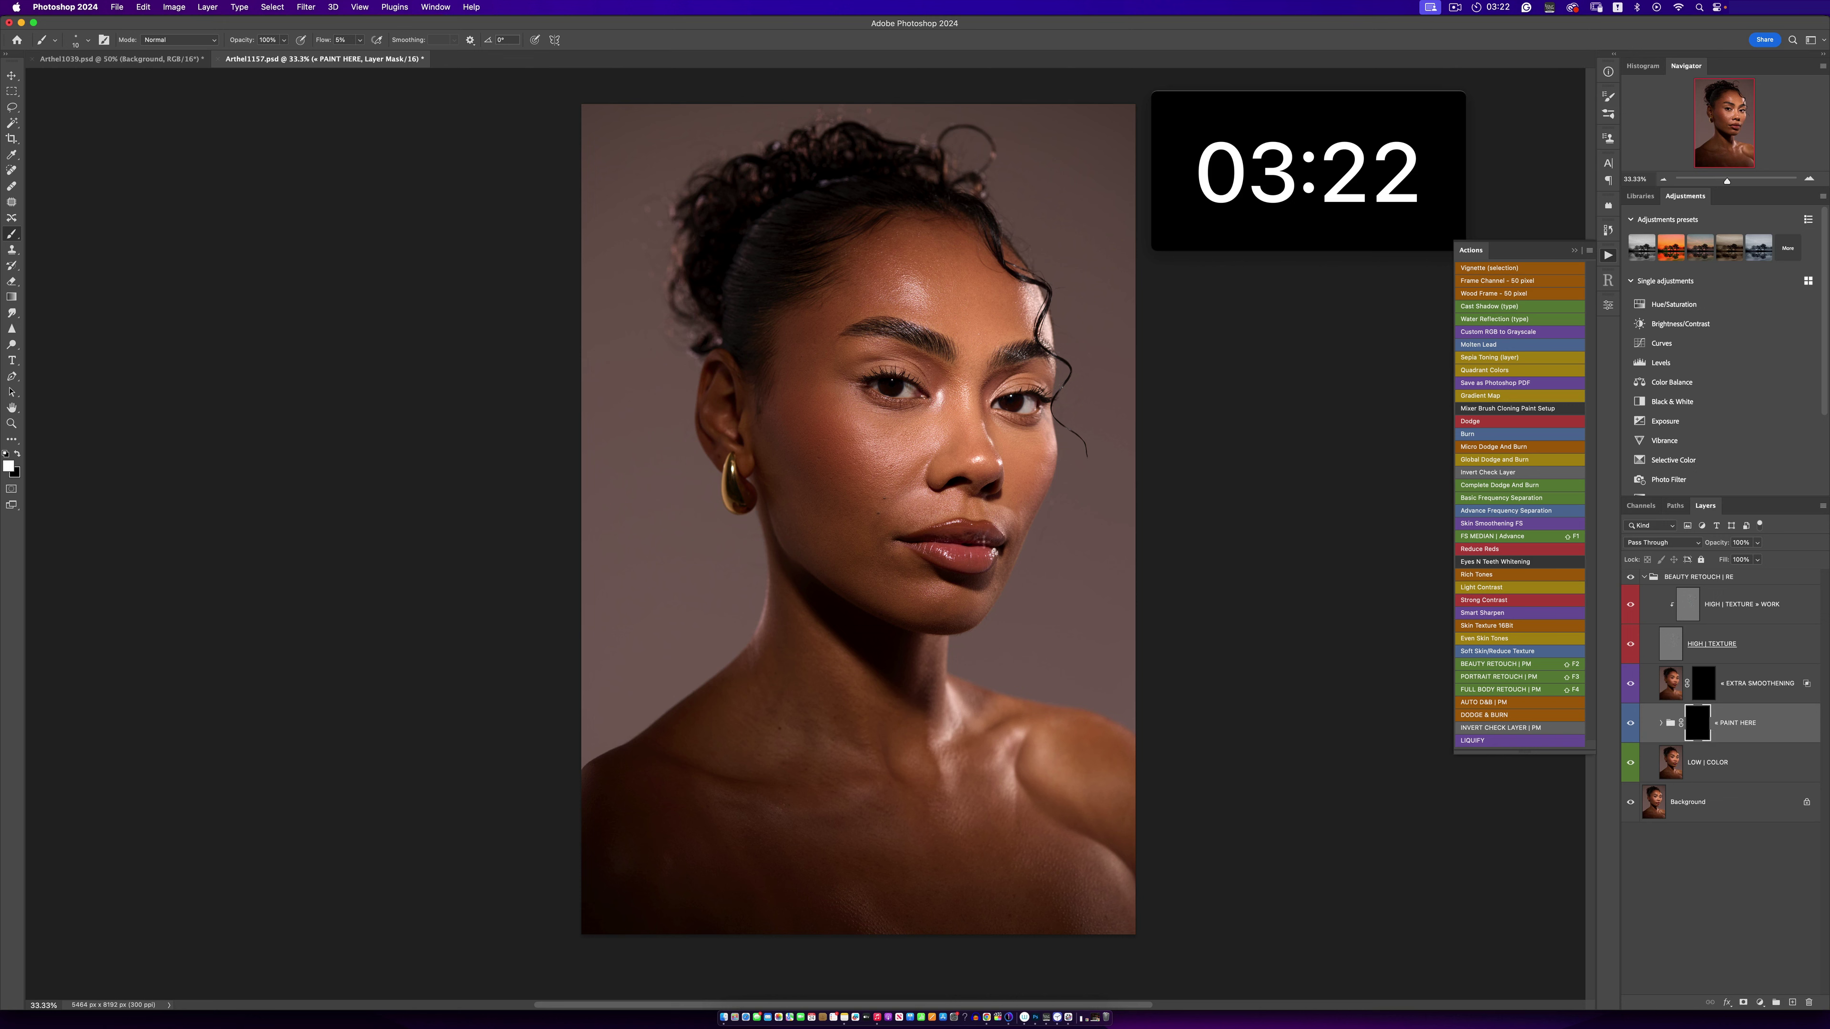
key("x")
key("bracketright")
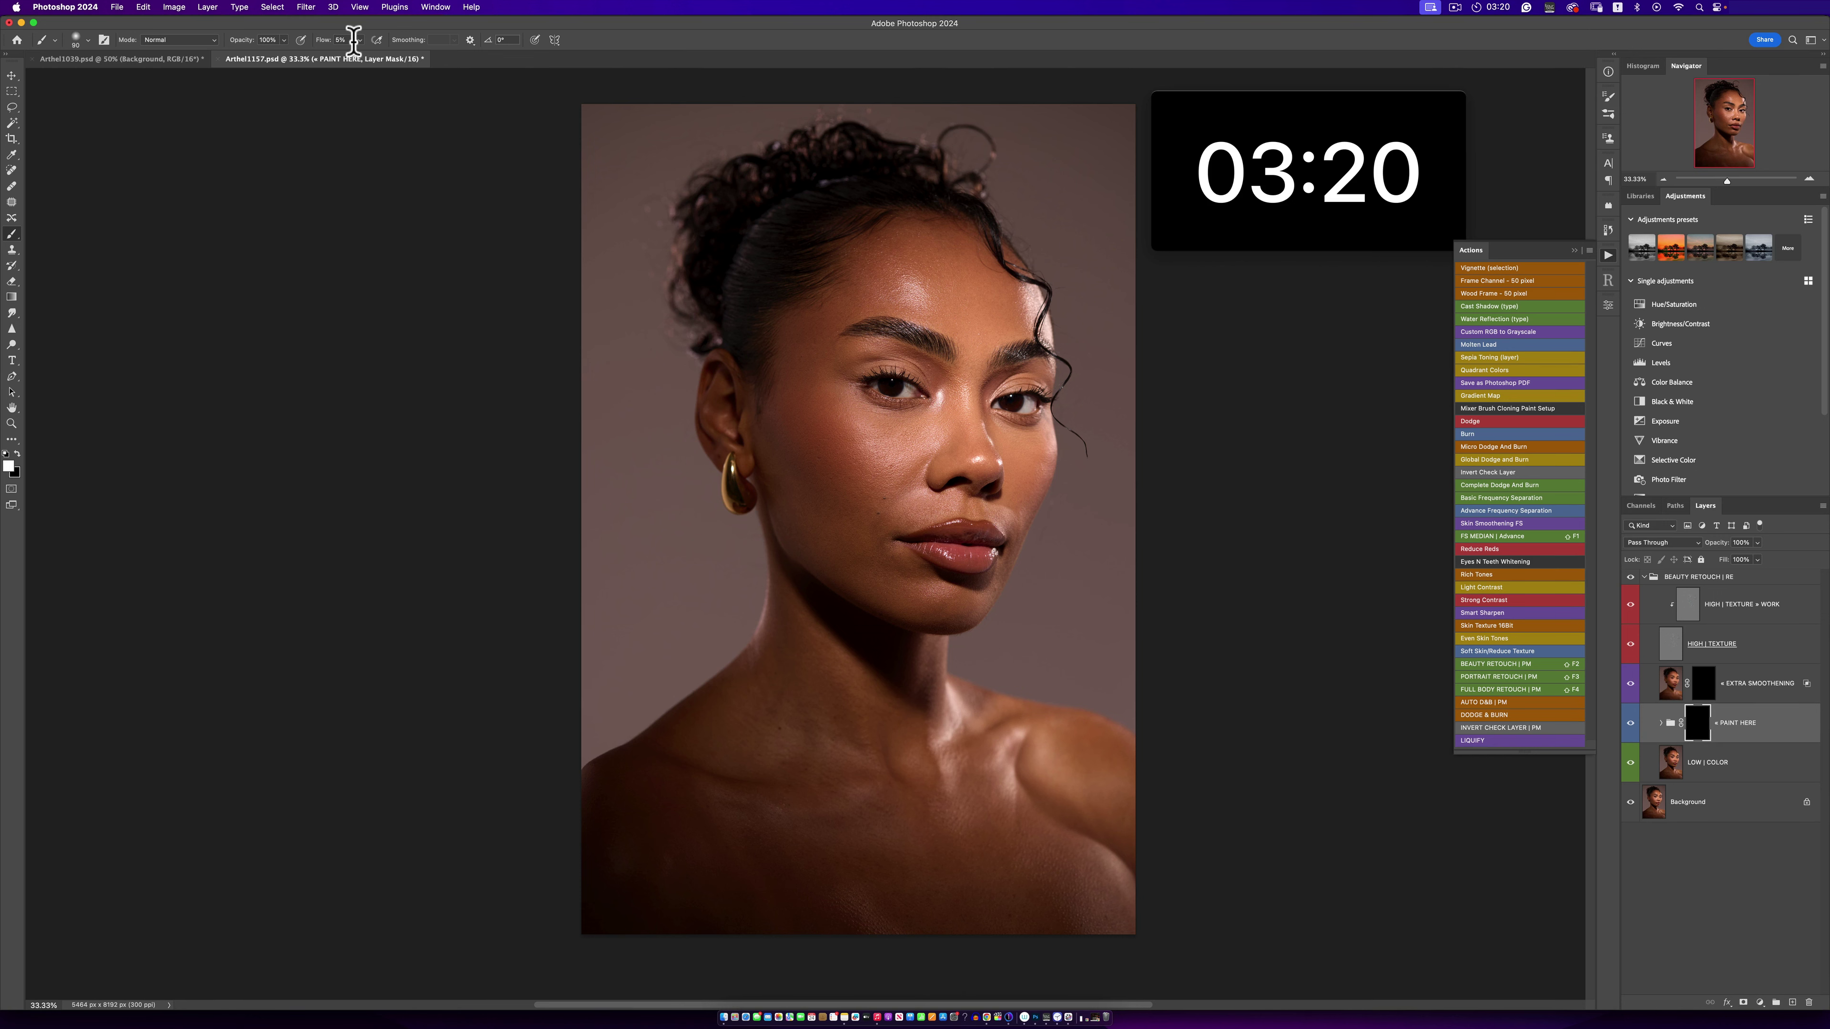
left_click(358, 40)
left_click_drag(362, 53, 371, 53)
left_click(609, 40)
- Paint white on the PAINT HERE mask over the near cheek and temple with a much larger brush
key("bracketright")
key("bracketright")
key("bracketright")
key("bracketright")
key("bracketright")
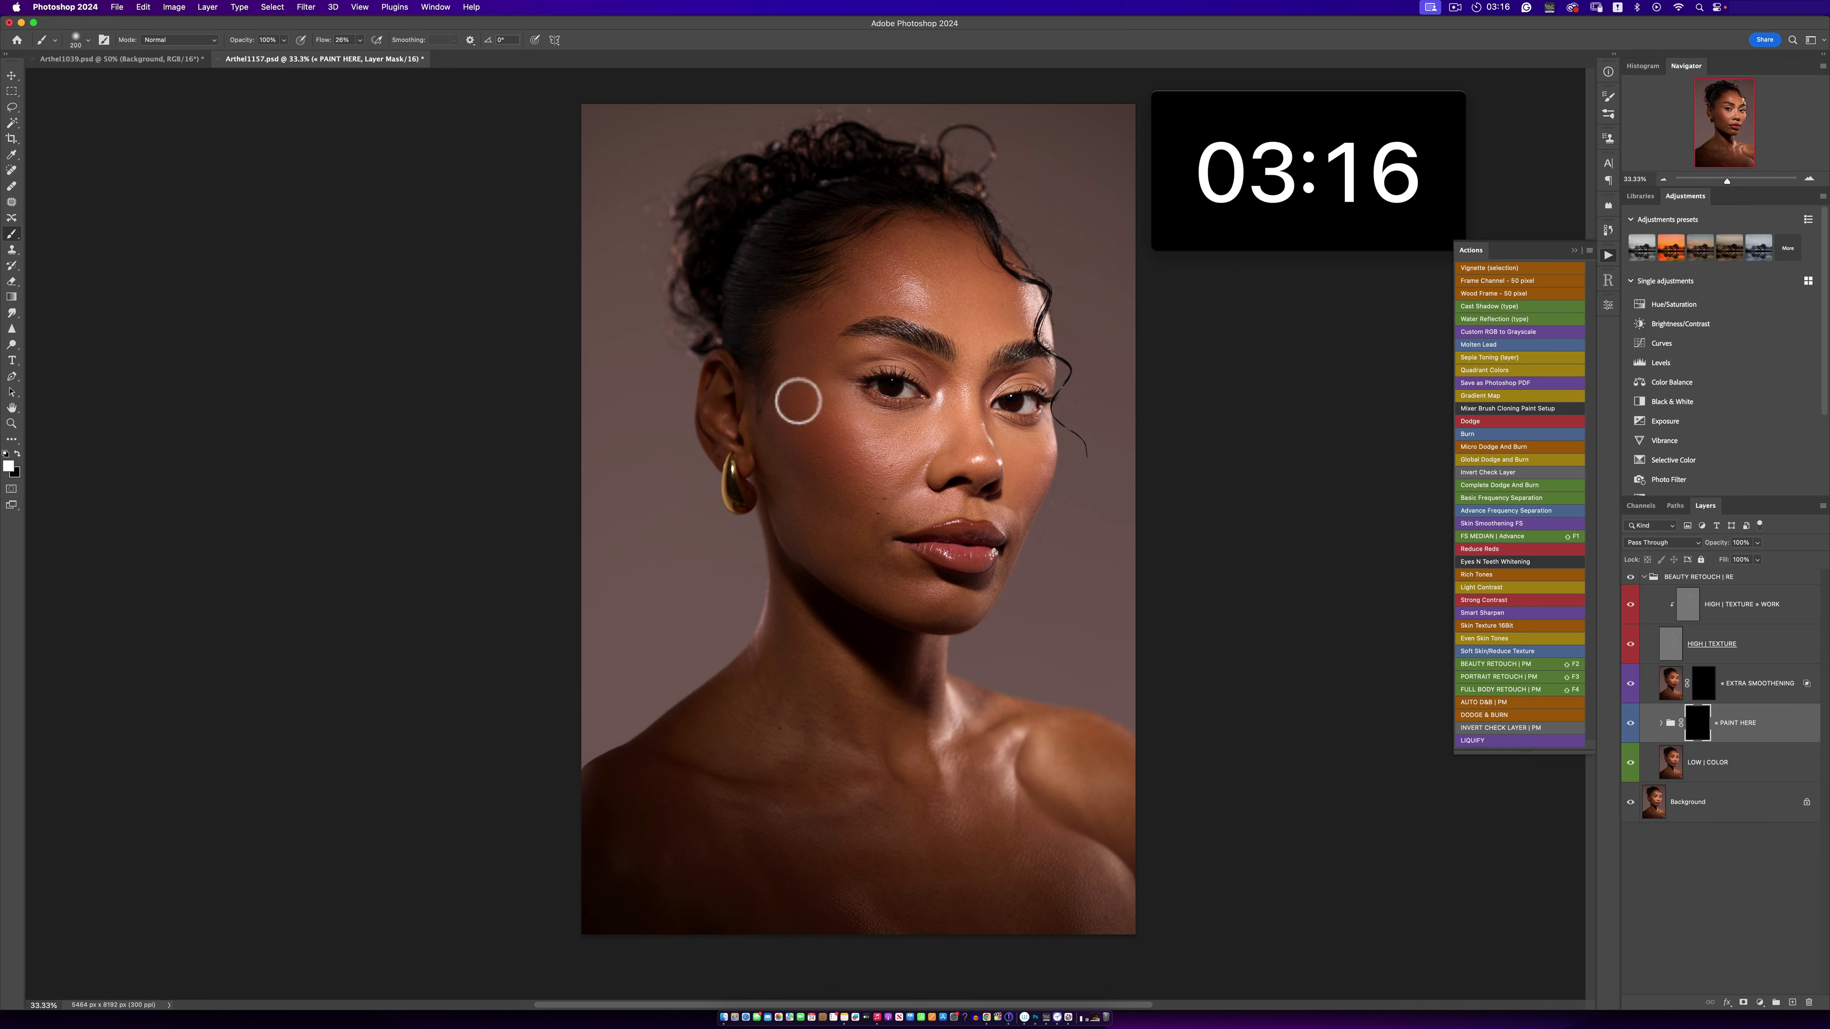
key("bracketright")
key("bracketright")
key("bracketright")
key("bracketright")
key("bracketright")
key("bracketright")
key("bracketright")
mouse_move(839, 453)
left_mouse_down()
mouse_move(819, 393)
mouse_move(867, 466)
mouse_move(818, 420)
mouse_move(815, 369)
left_mouse_up()
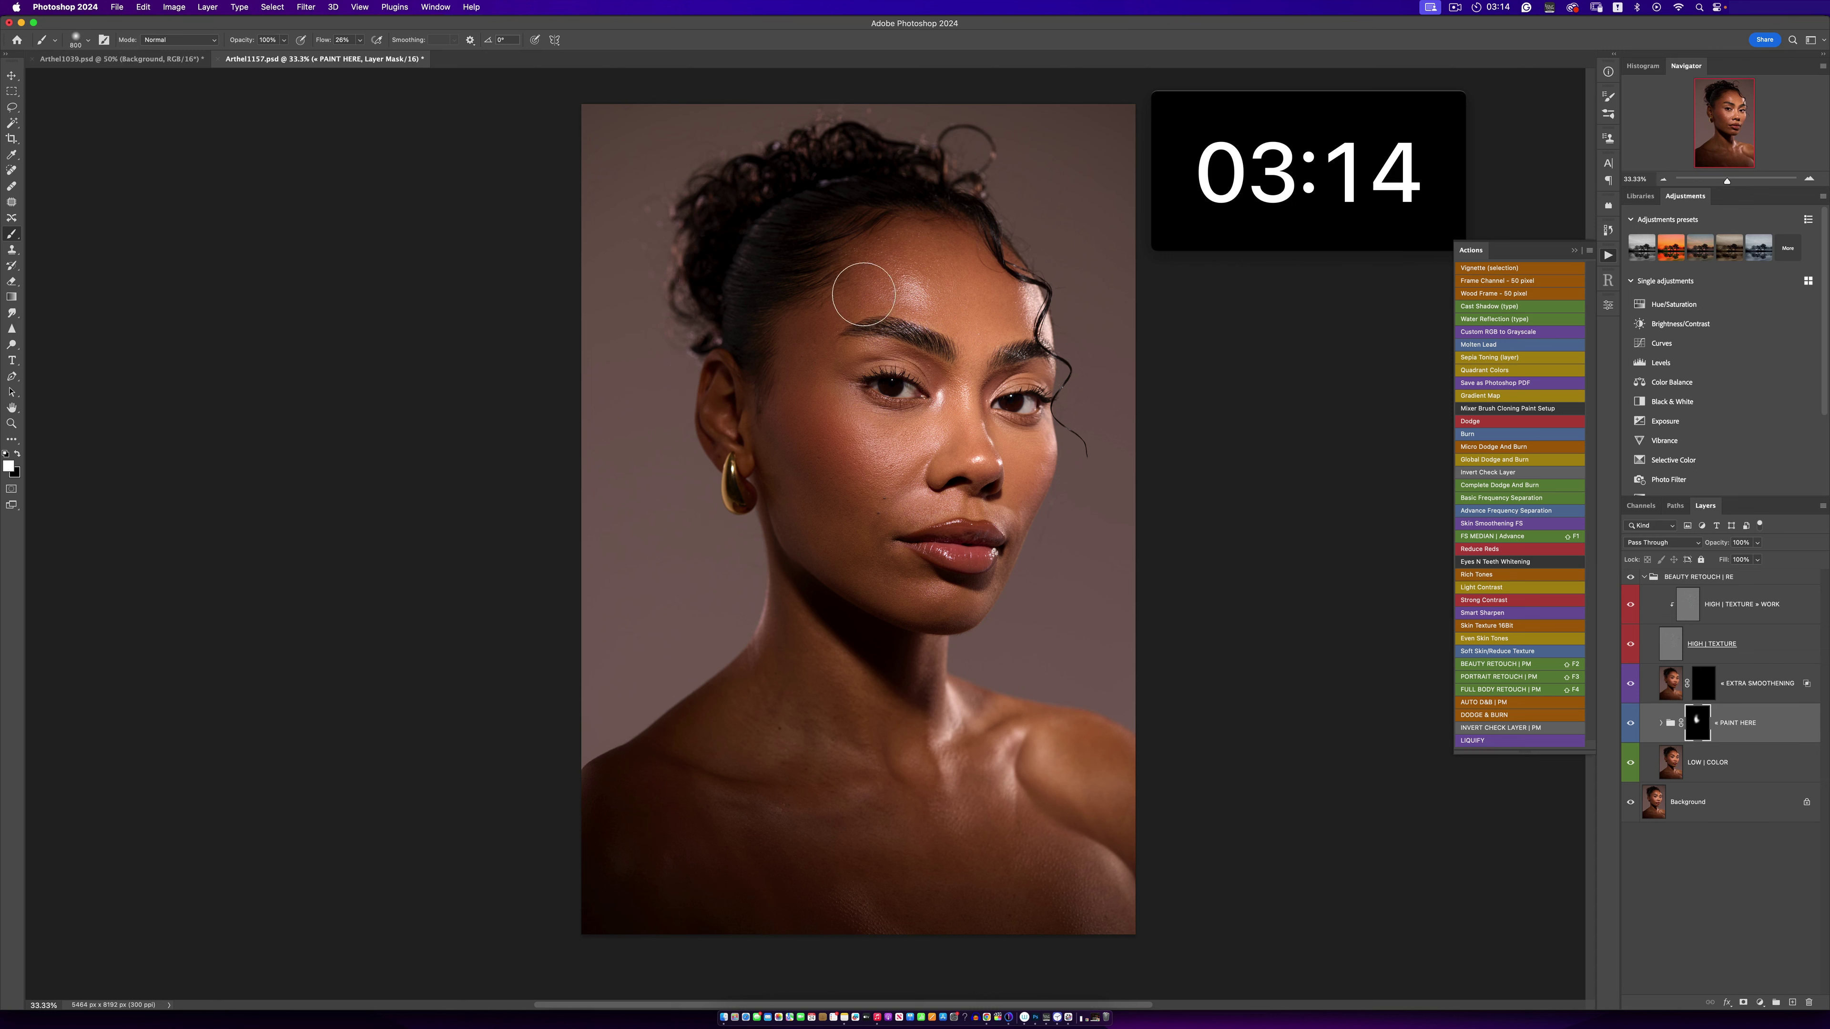
- Extend the PAINT HERE mask over the forehead, the jaw and the far cheek, using a smaller brush for tighter areas
key("bracketleft")
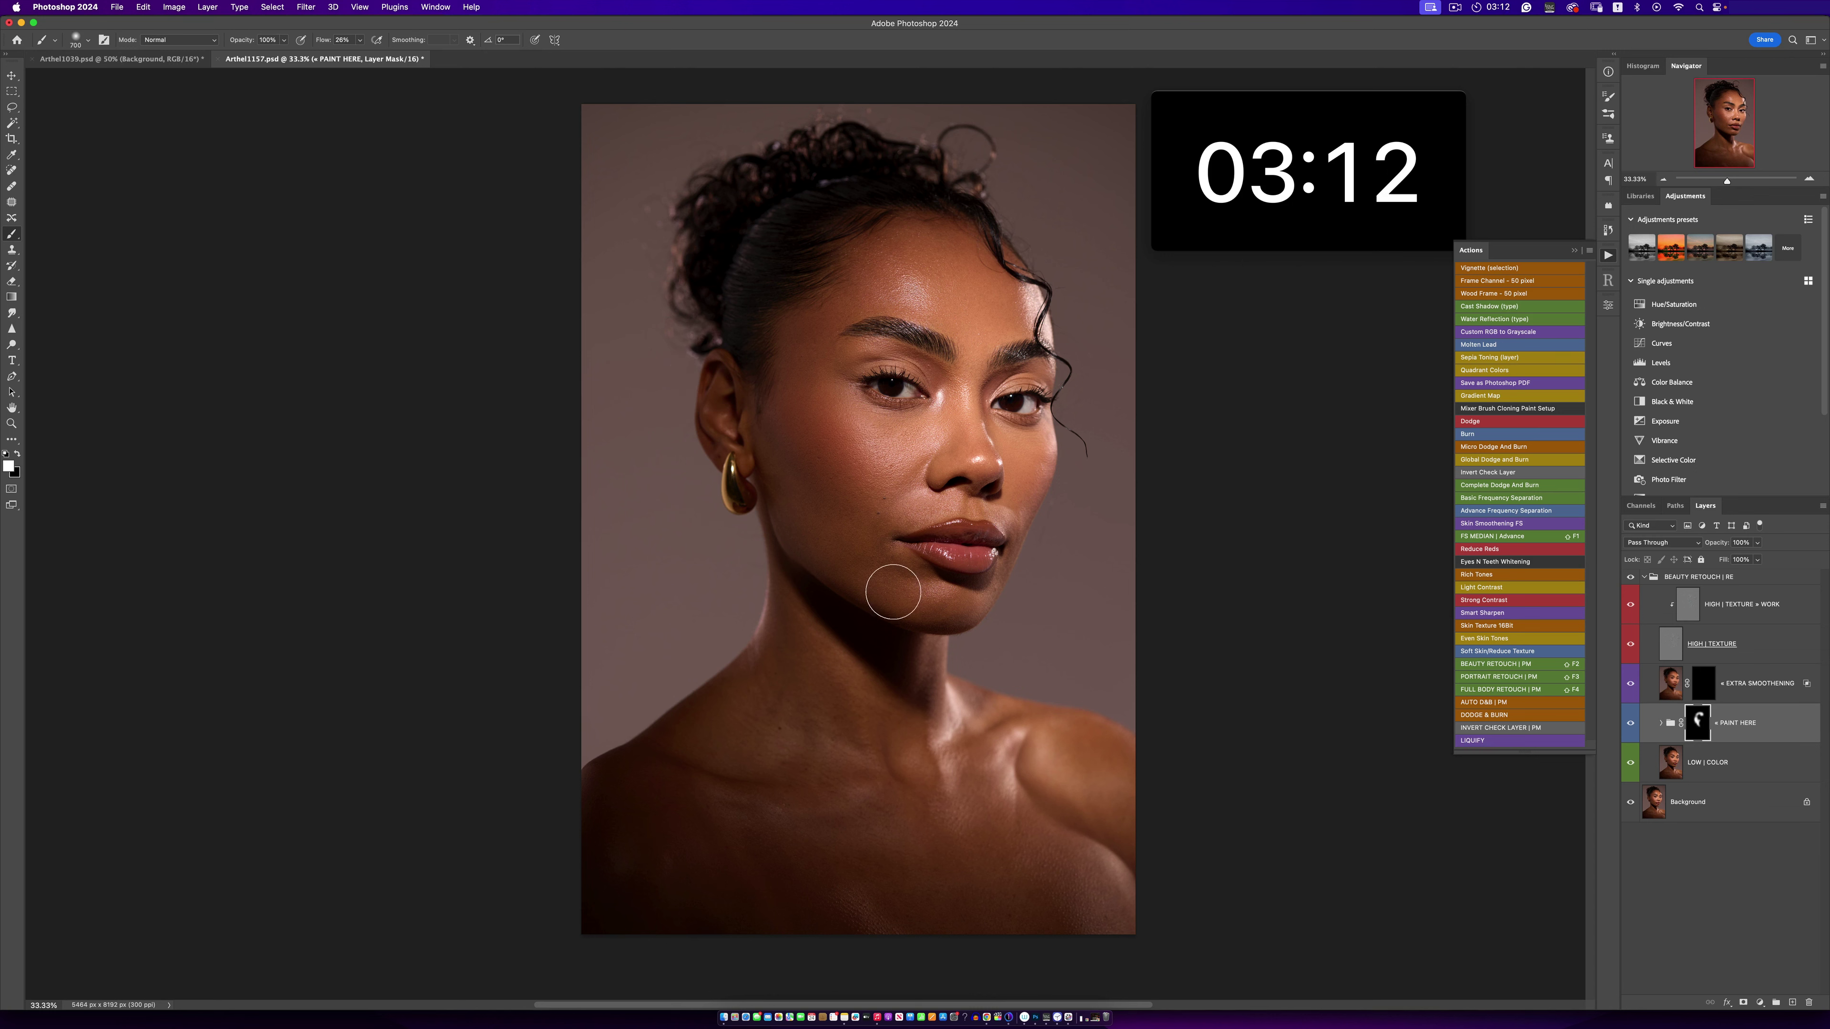
key("bracketleft")
mouse_move(836, 473)
left_mouse_down()
mouse_move(870, 539)
mouse_move(909, 491)
mouse_move(994, 498)
mouse_move(1026, 454)
left_mouse_up()
key("bracketleft")
key("bracketleft")
key("bracketleft")
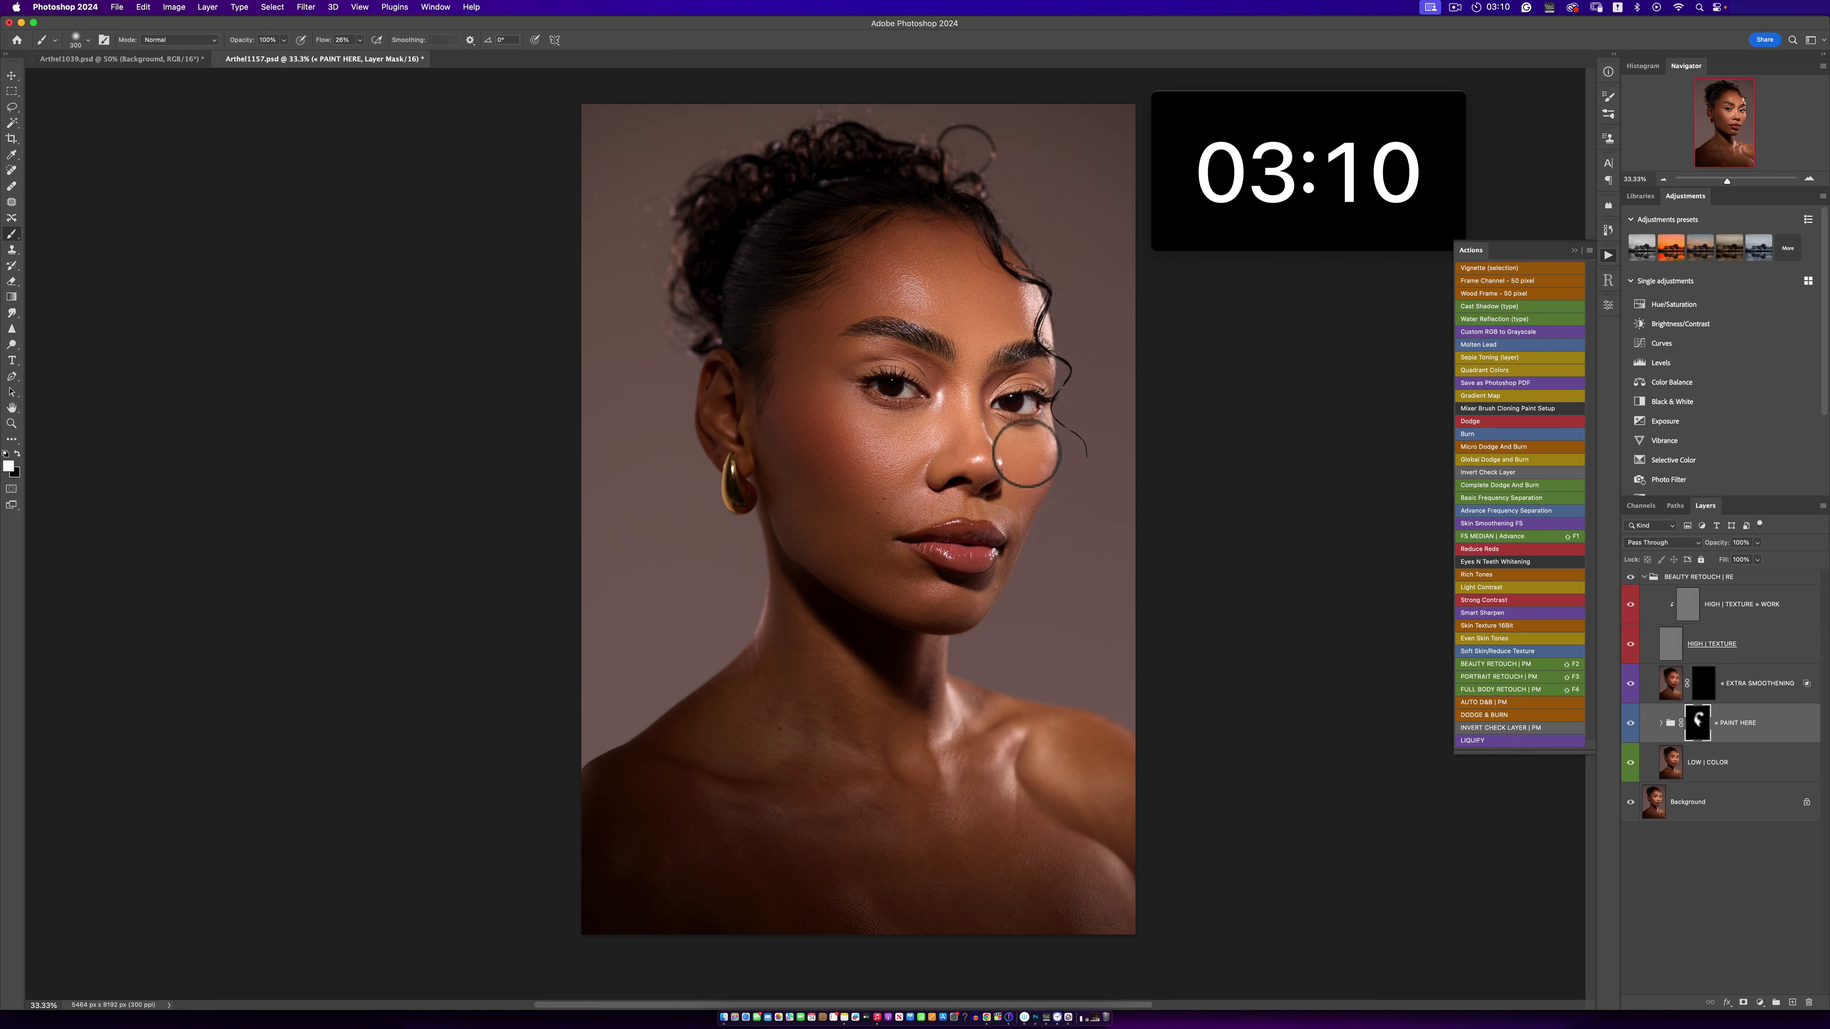
- Paint the PAINT HERE mask over the chin, around the nose and down the neck with an enlarged brush
key("bracketright")
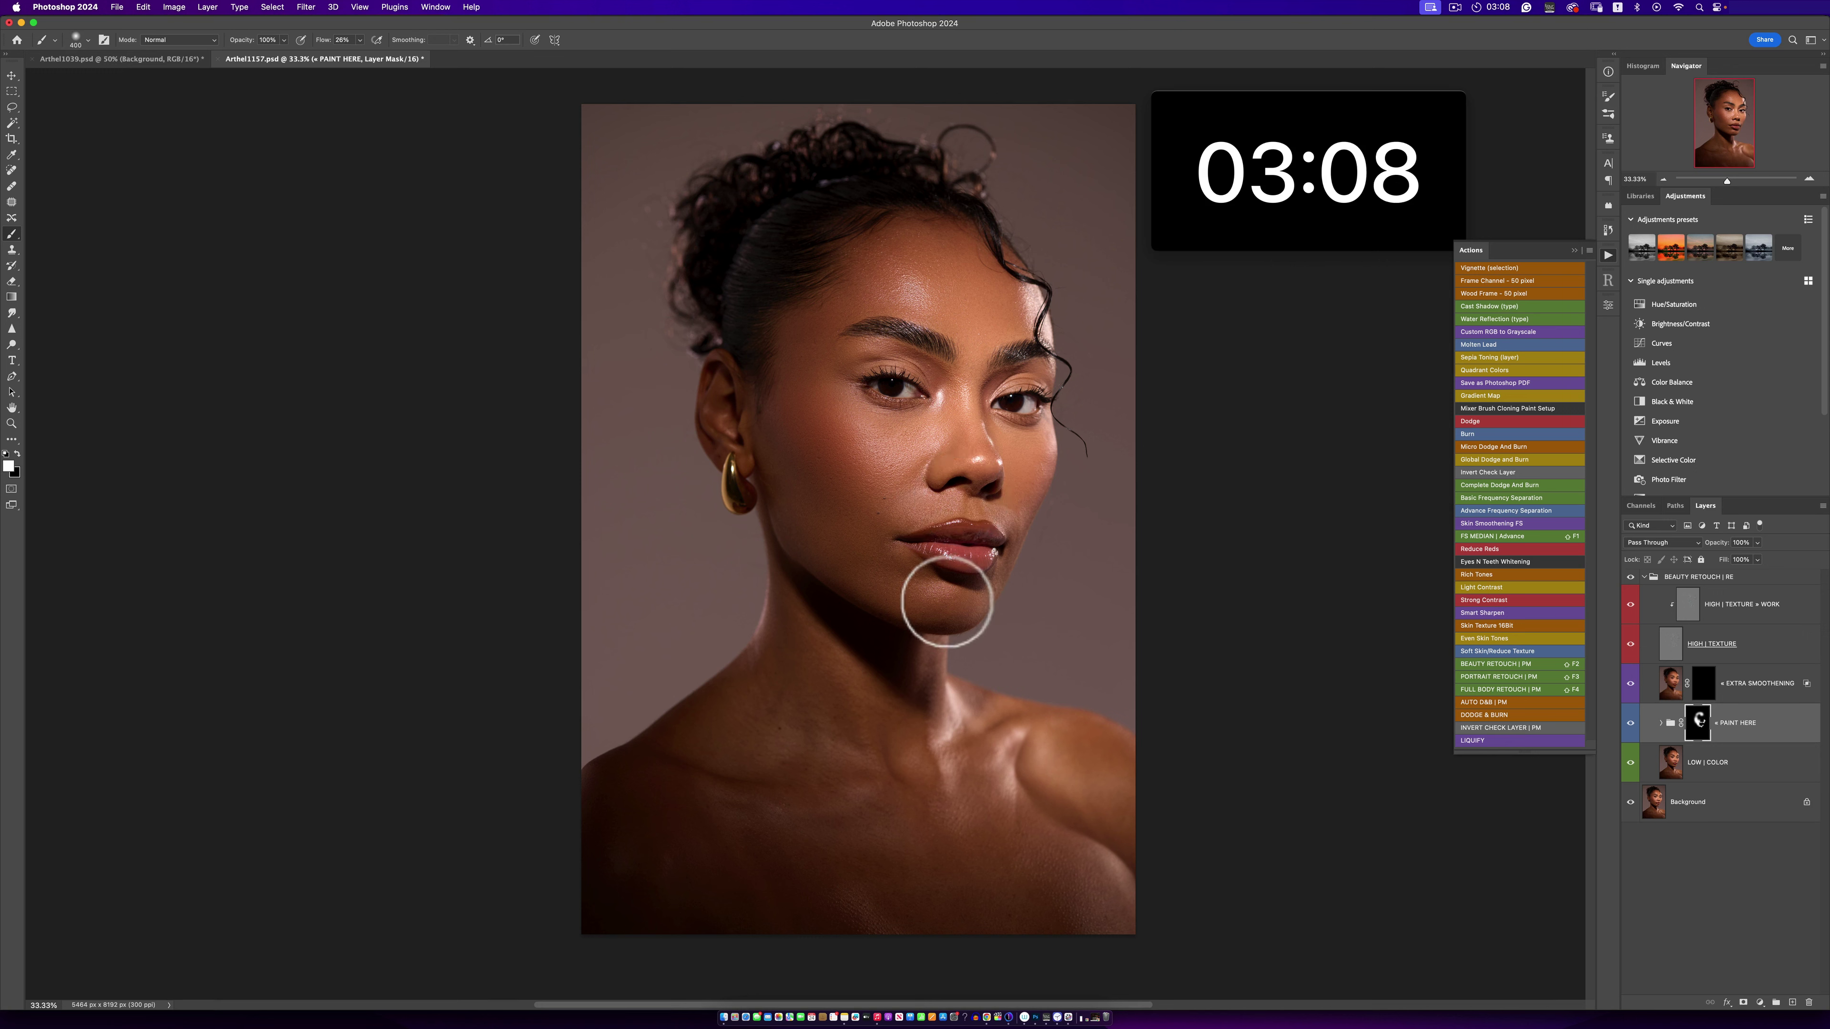
key("bracketright")
key("bracketright")
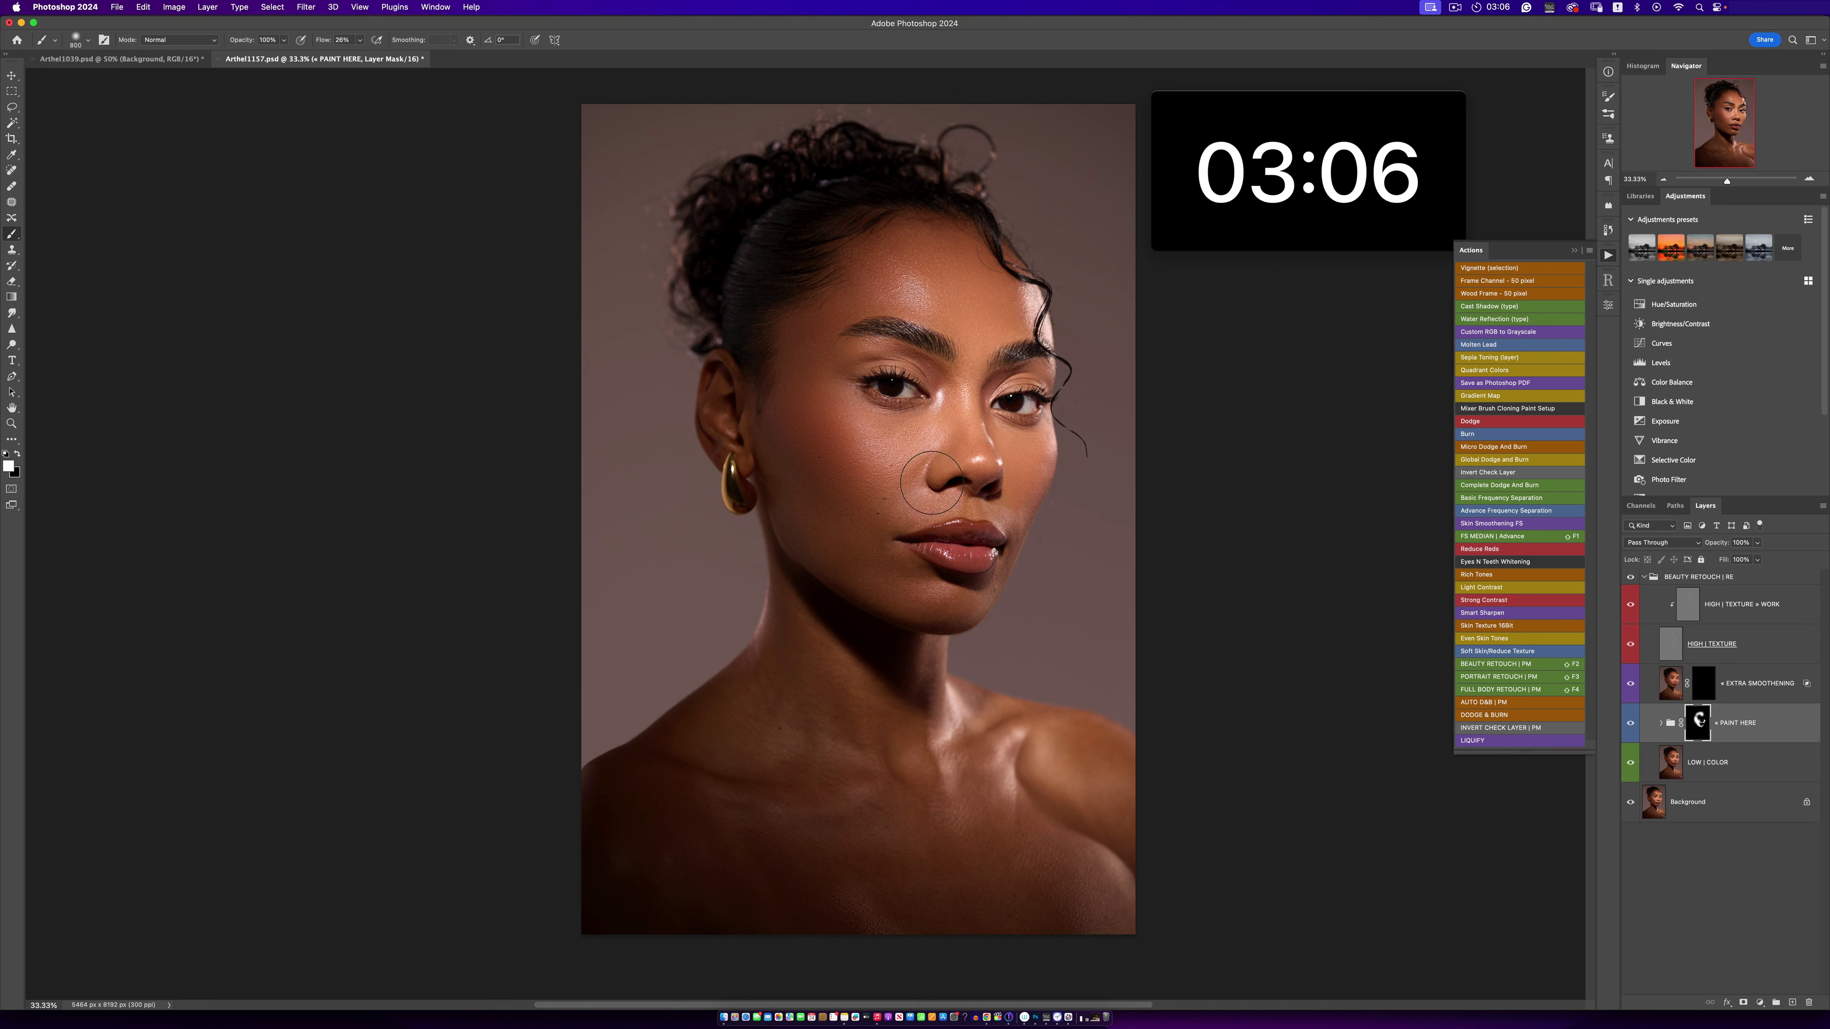
key("bracketright")
key("bracketright")
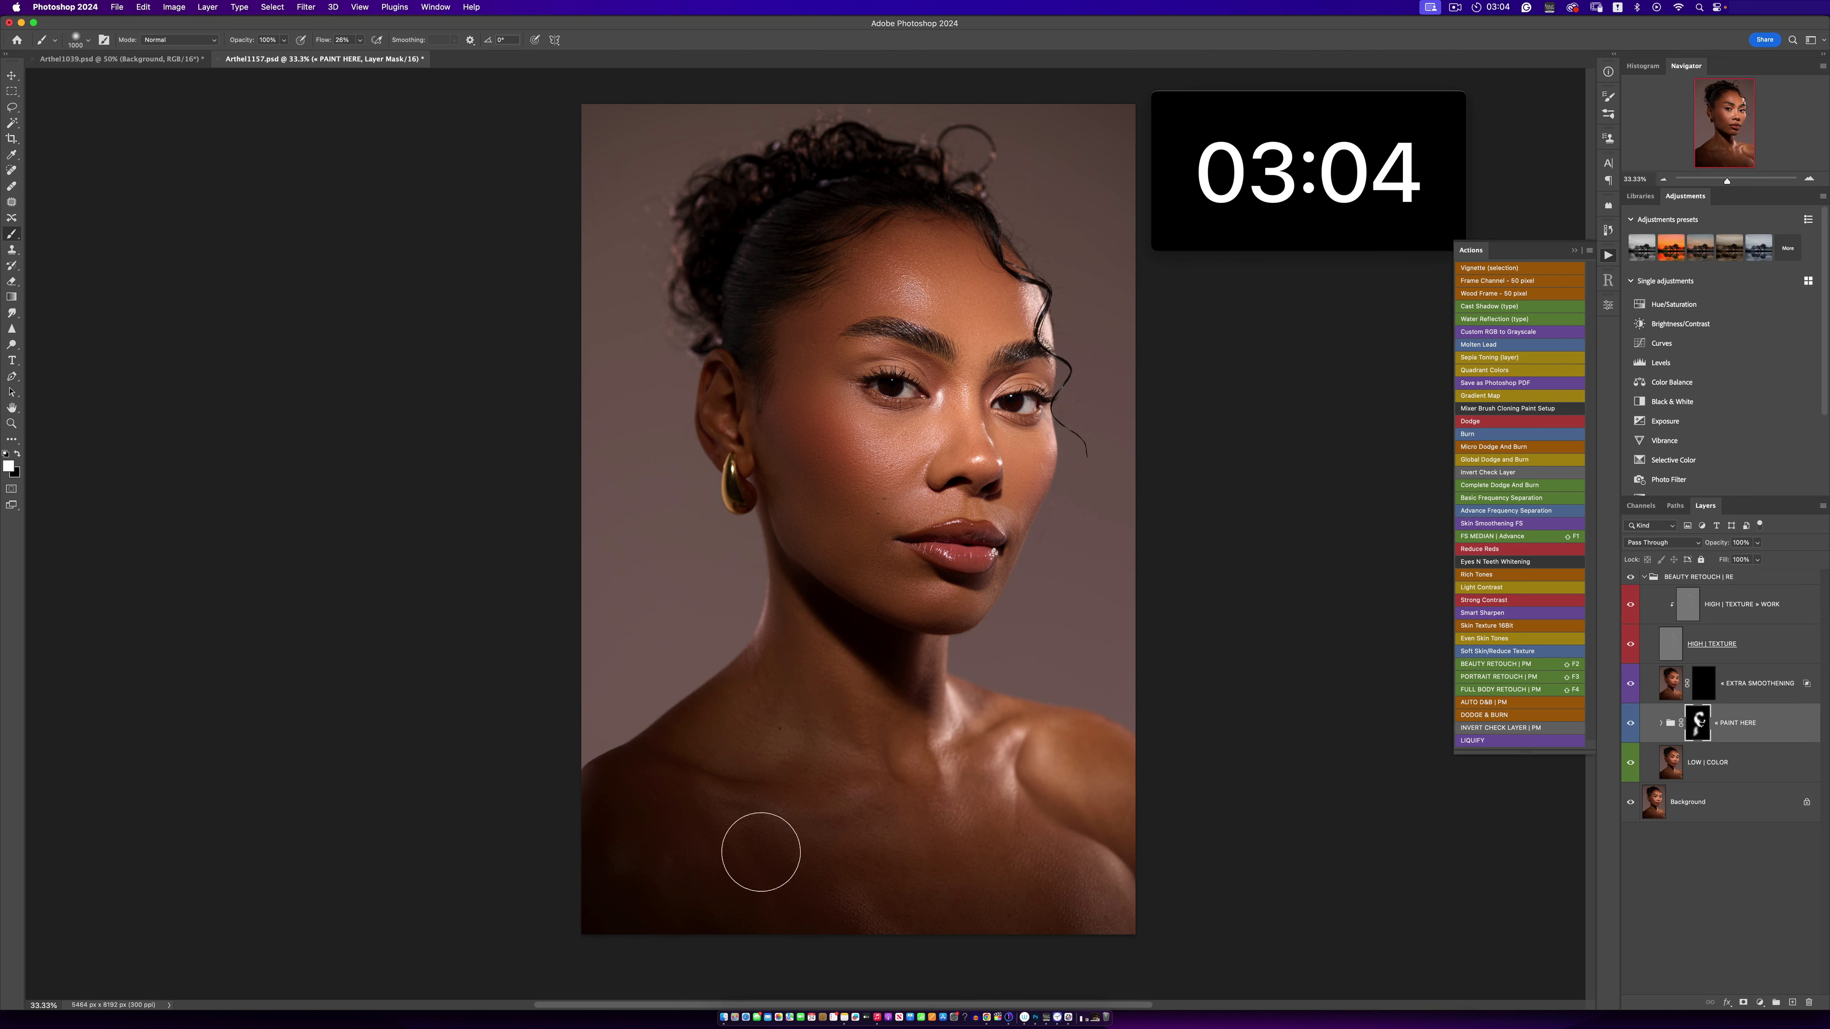
- Brush the skin smoothing across the chest, collarbones and shoulders on the PAINT HERE mask
mouse_move(760, 852)
left_mouse_down()
mouse_move(845, 914)
mouse_move(978, 786)
left_mouse_up()
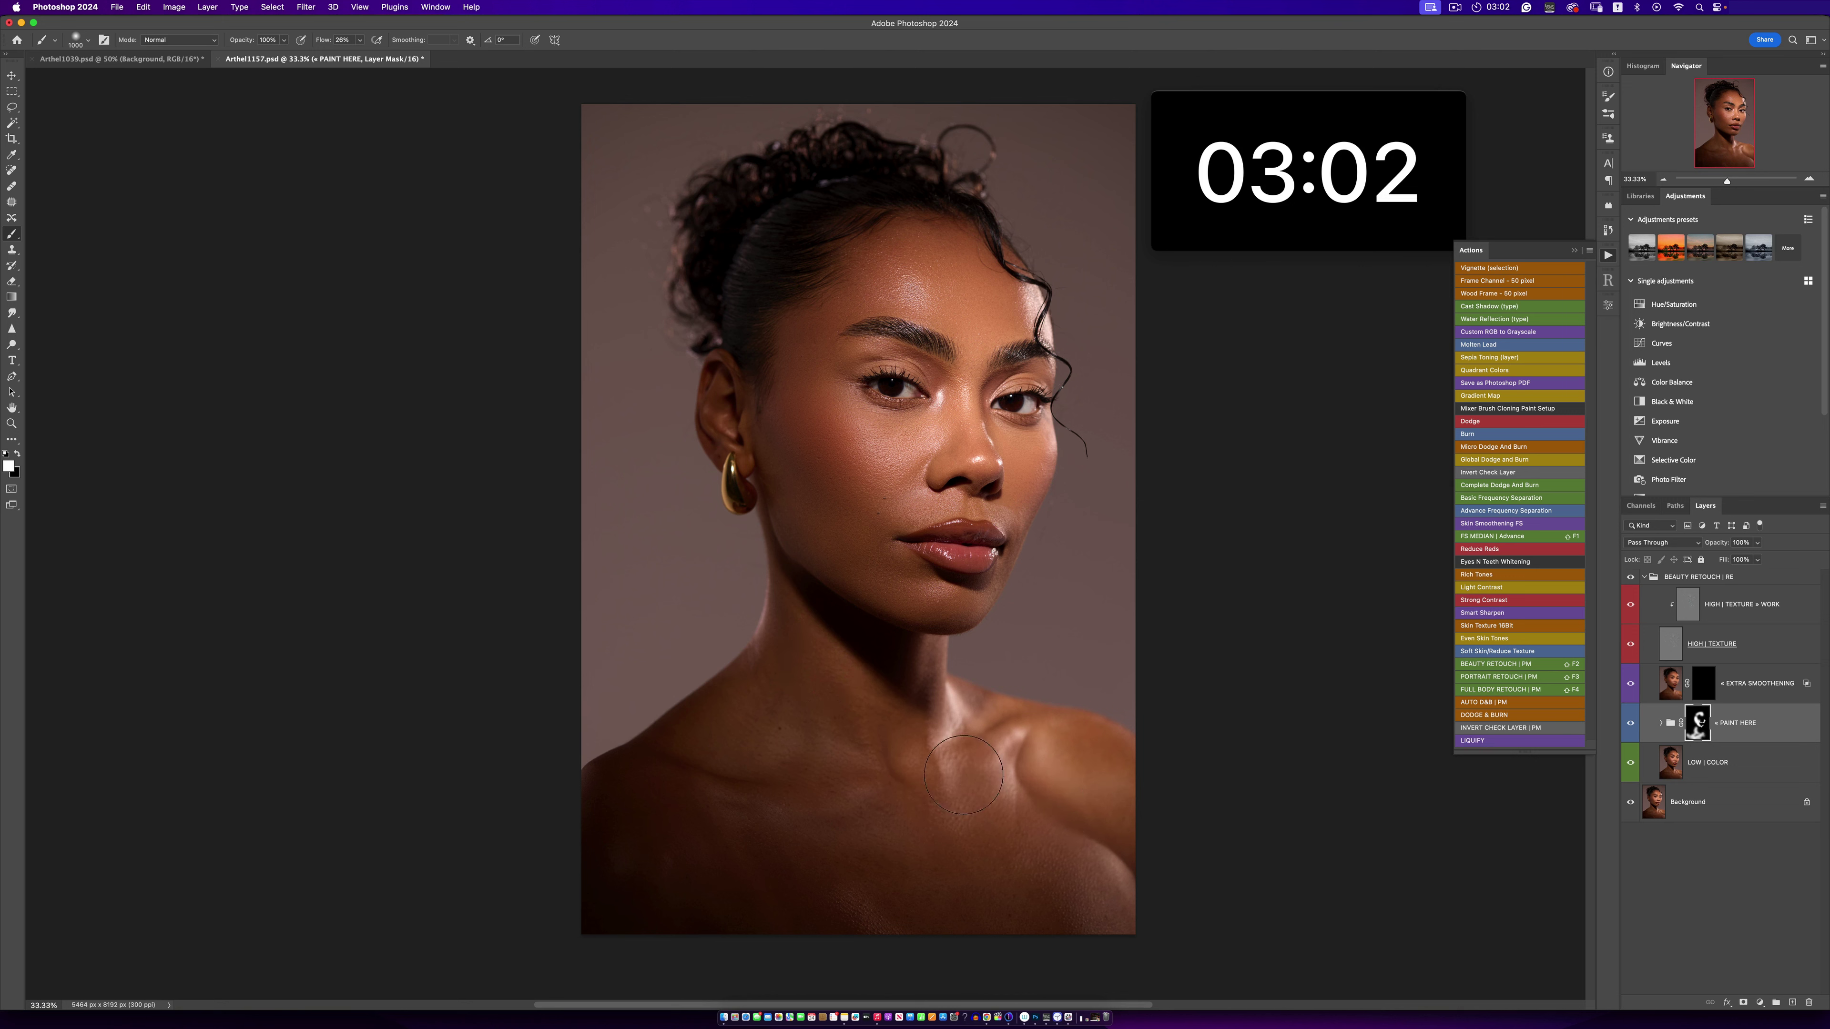
key("bracketleft")
key("bracketleft")
key("bracketleft")
key("bracketleft")
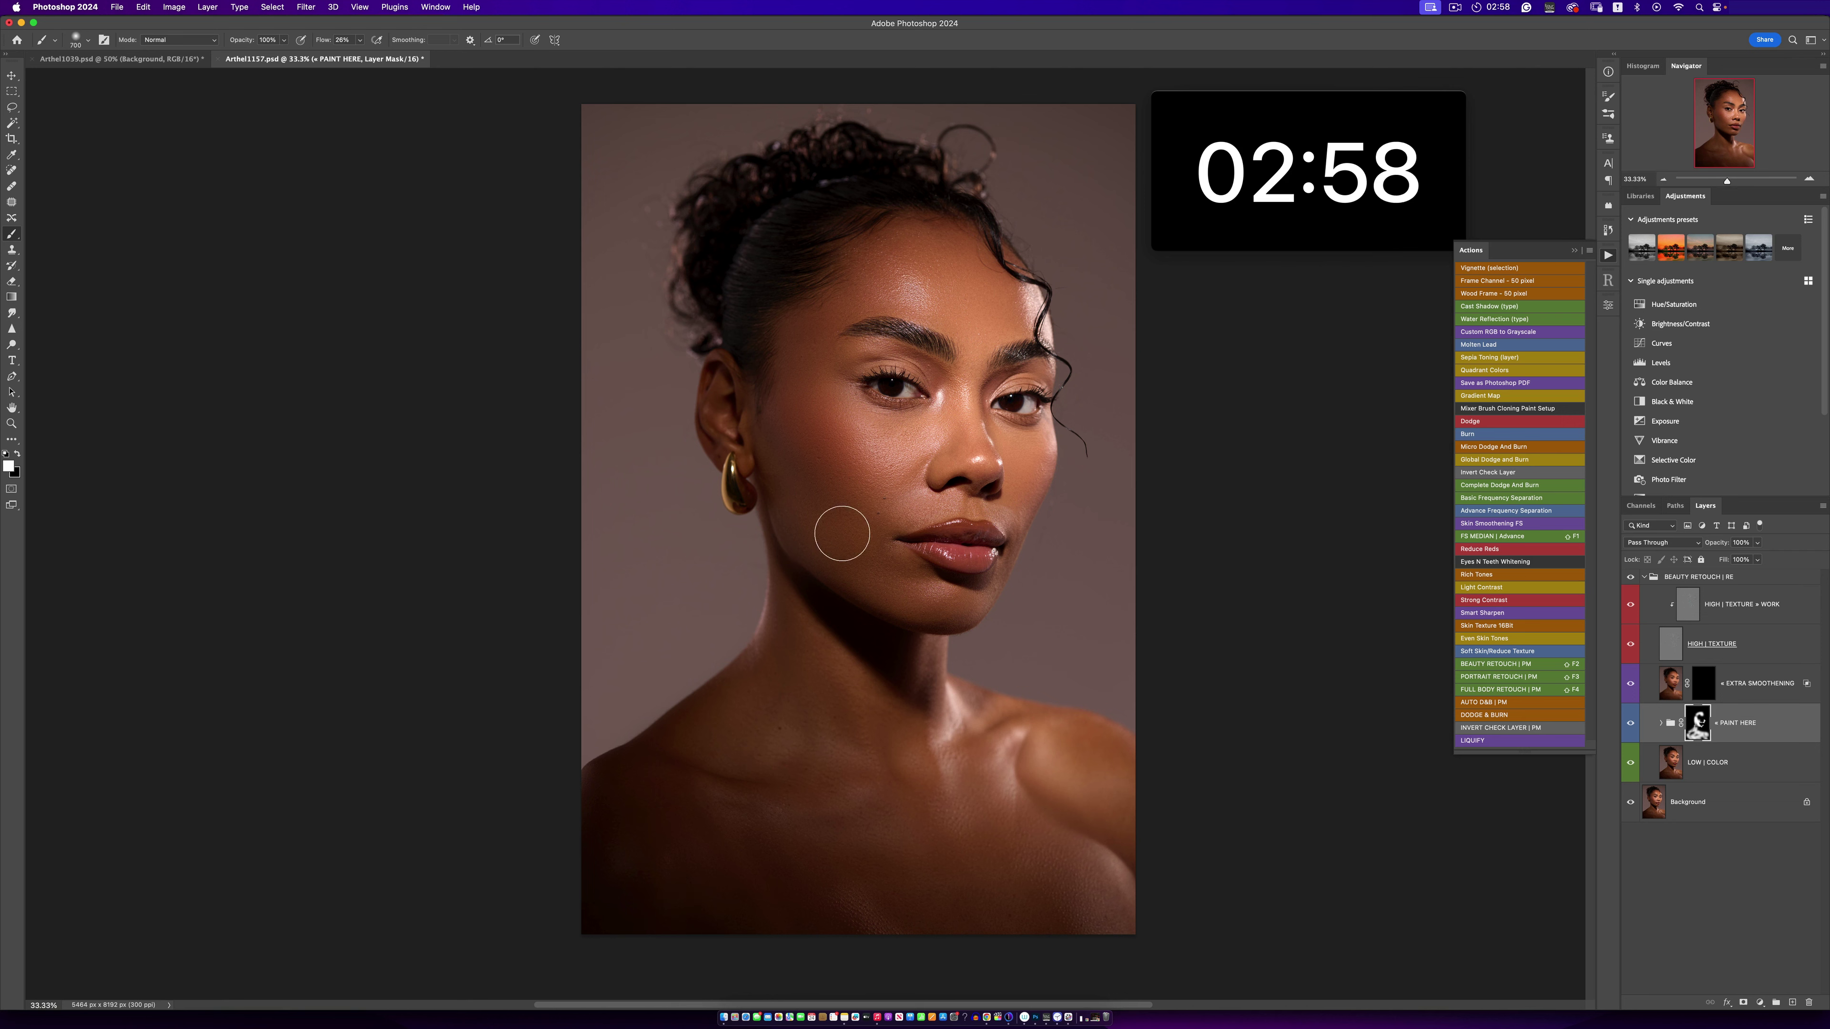
- Refine the PAINT HERE mask along the jawline, on the forehead and around the mouth, adjusting the brush size for each area
key("bracketleft")
key("bracketleft")
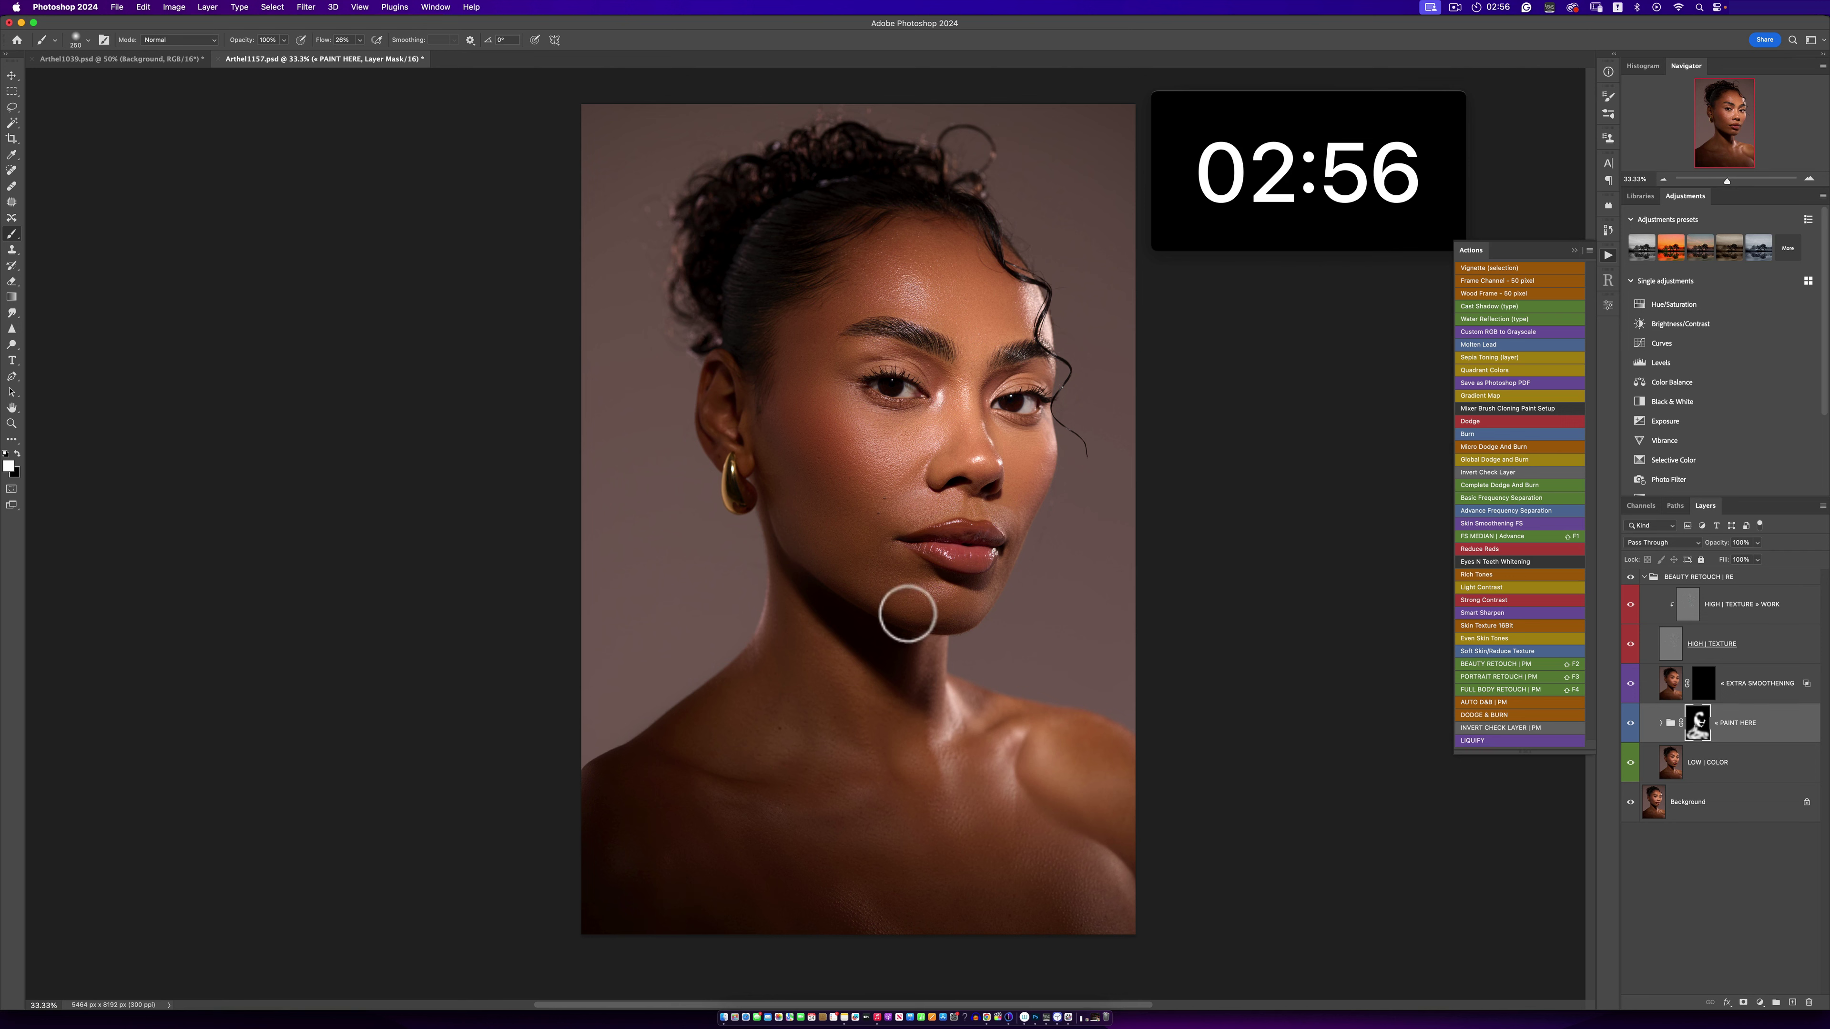
key("bracketright")
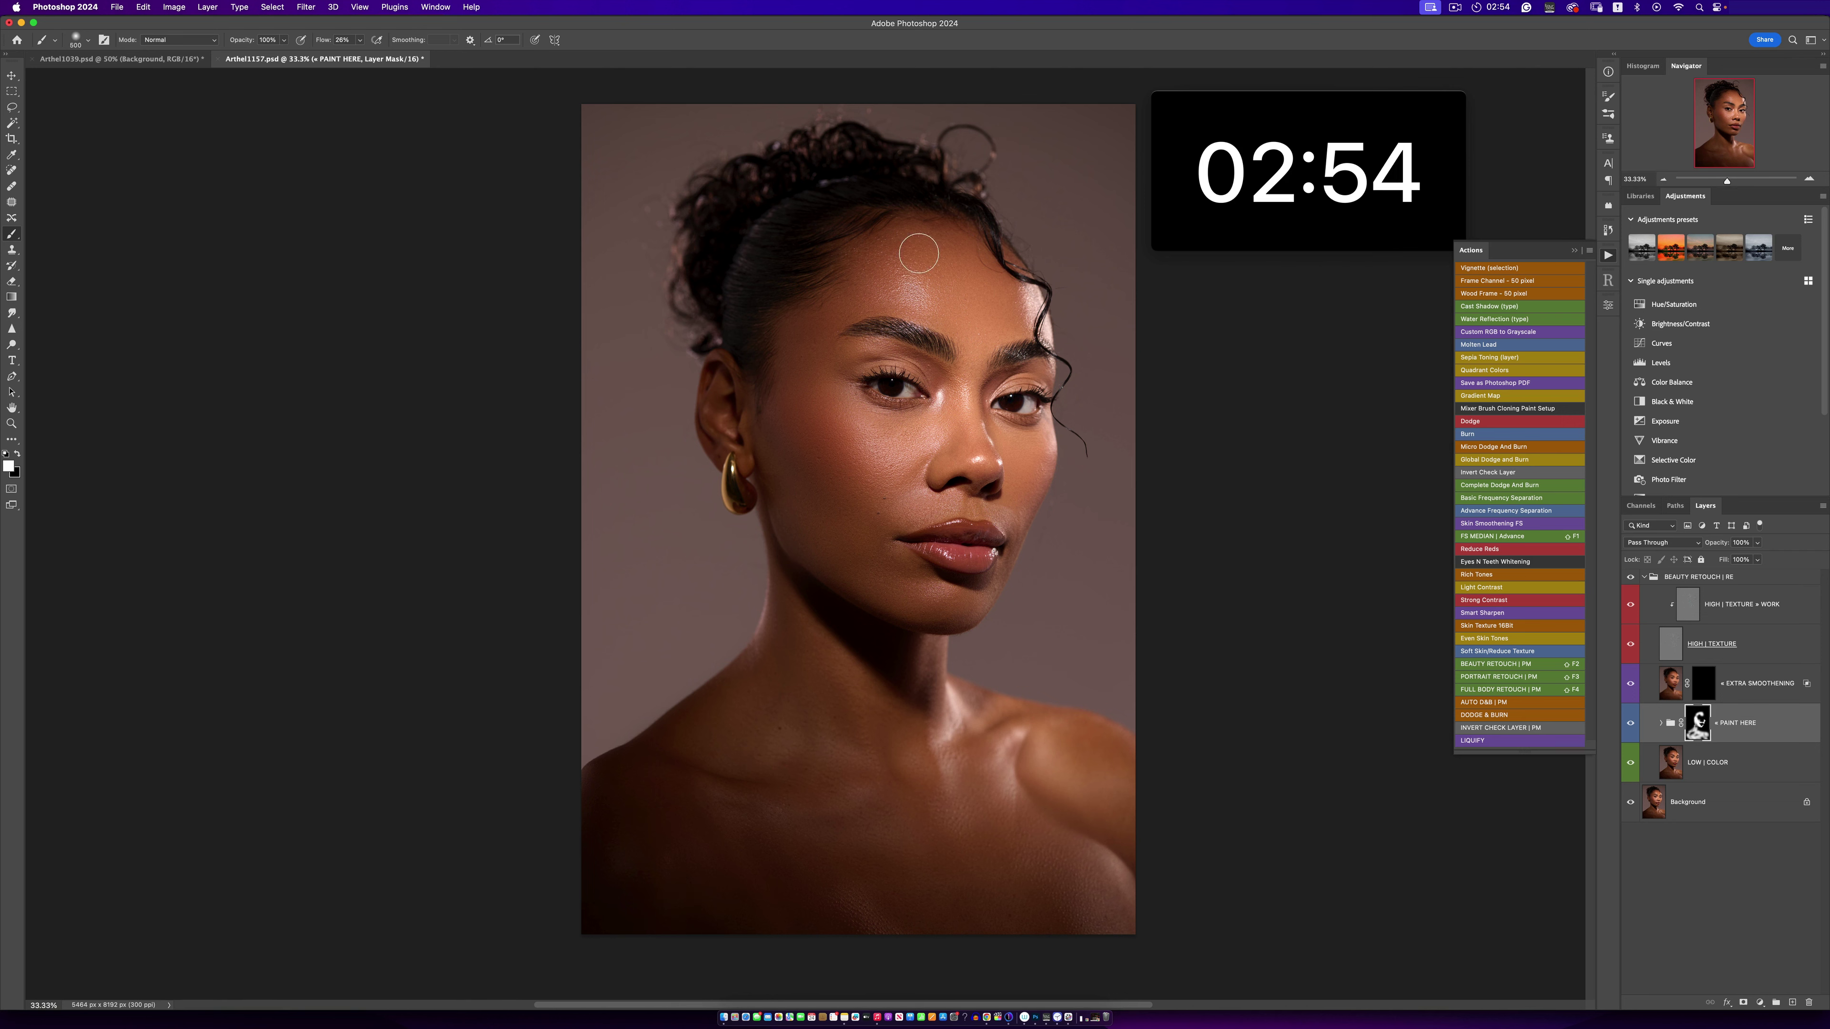
key("bracketright")
key("bracketleft")
key("bracketleft")
key("bracketleft")
key("bracketleft")
key("bracketleft")
key("bracketleft")
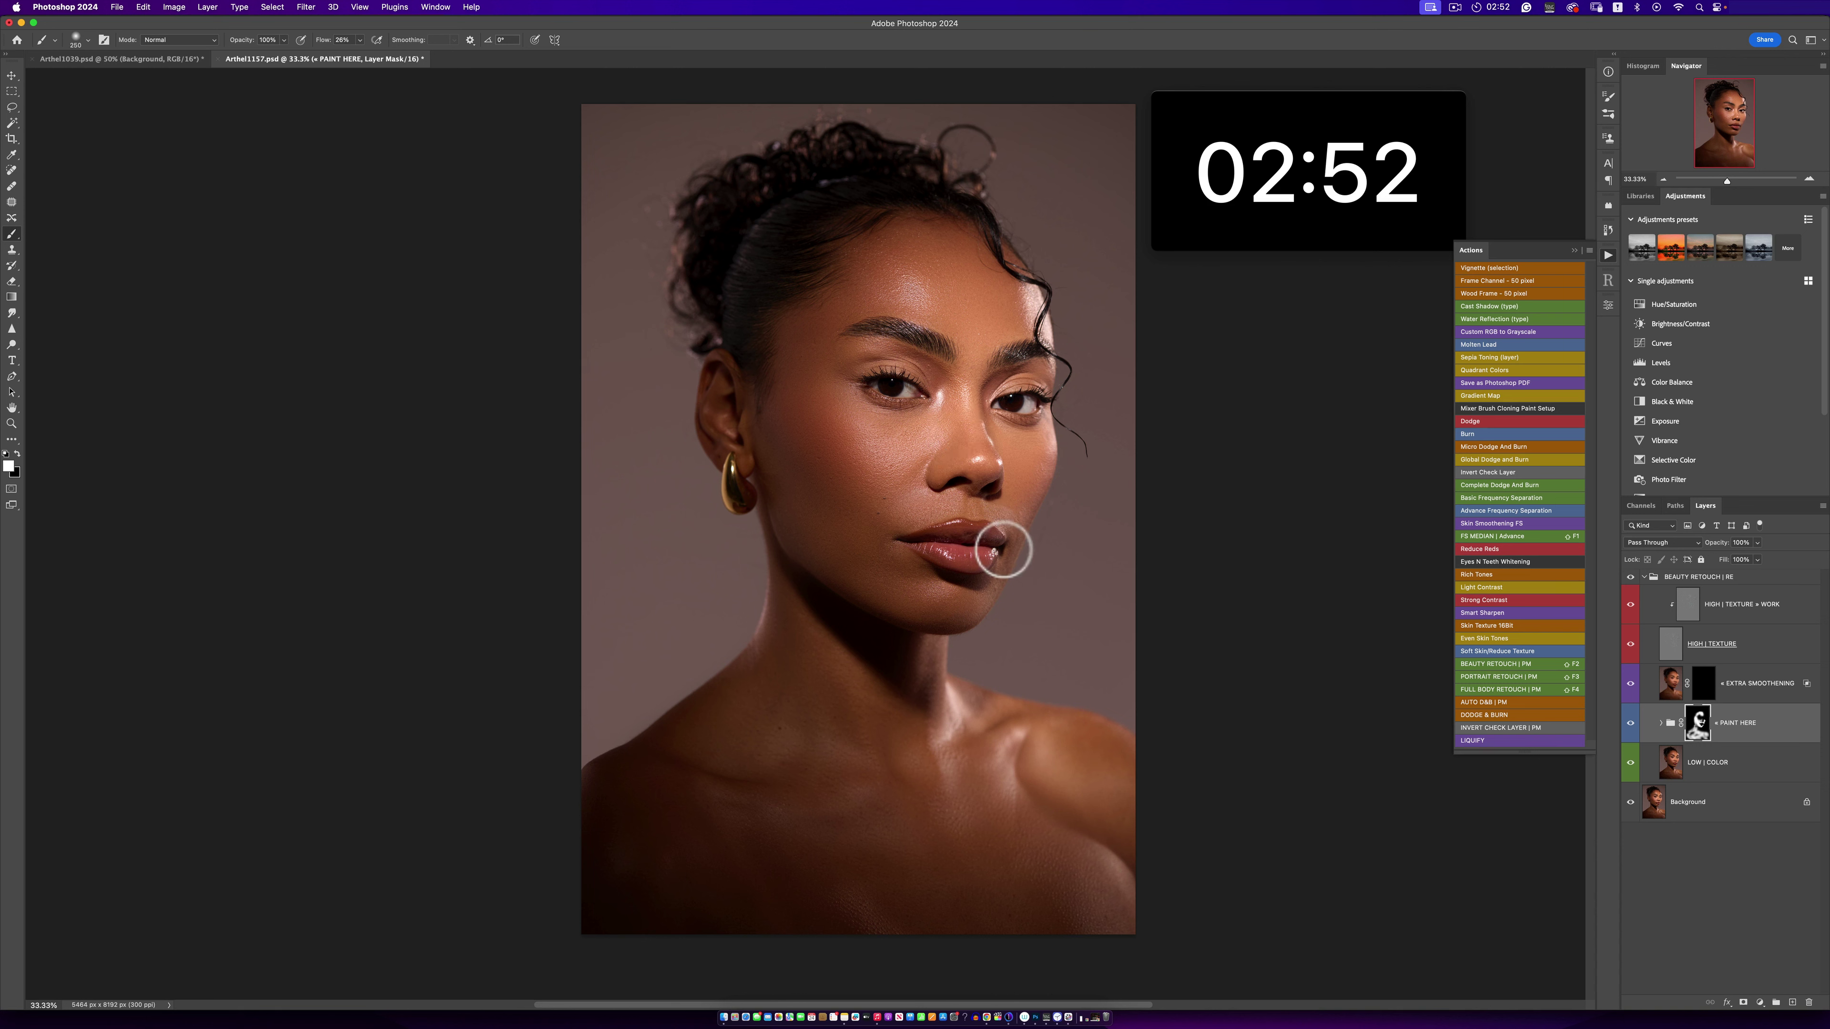
- Enlarge the brush and blend the PAINT HERE mask over the lower neck
key("bracketright")
key("bracketright")
key("bracketright")
key("bracketright")
key("bracketright")
key("bracketright")
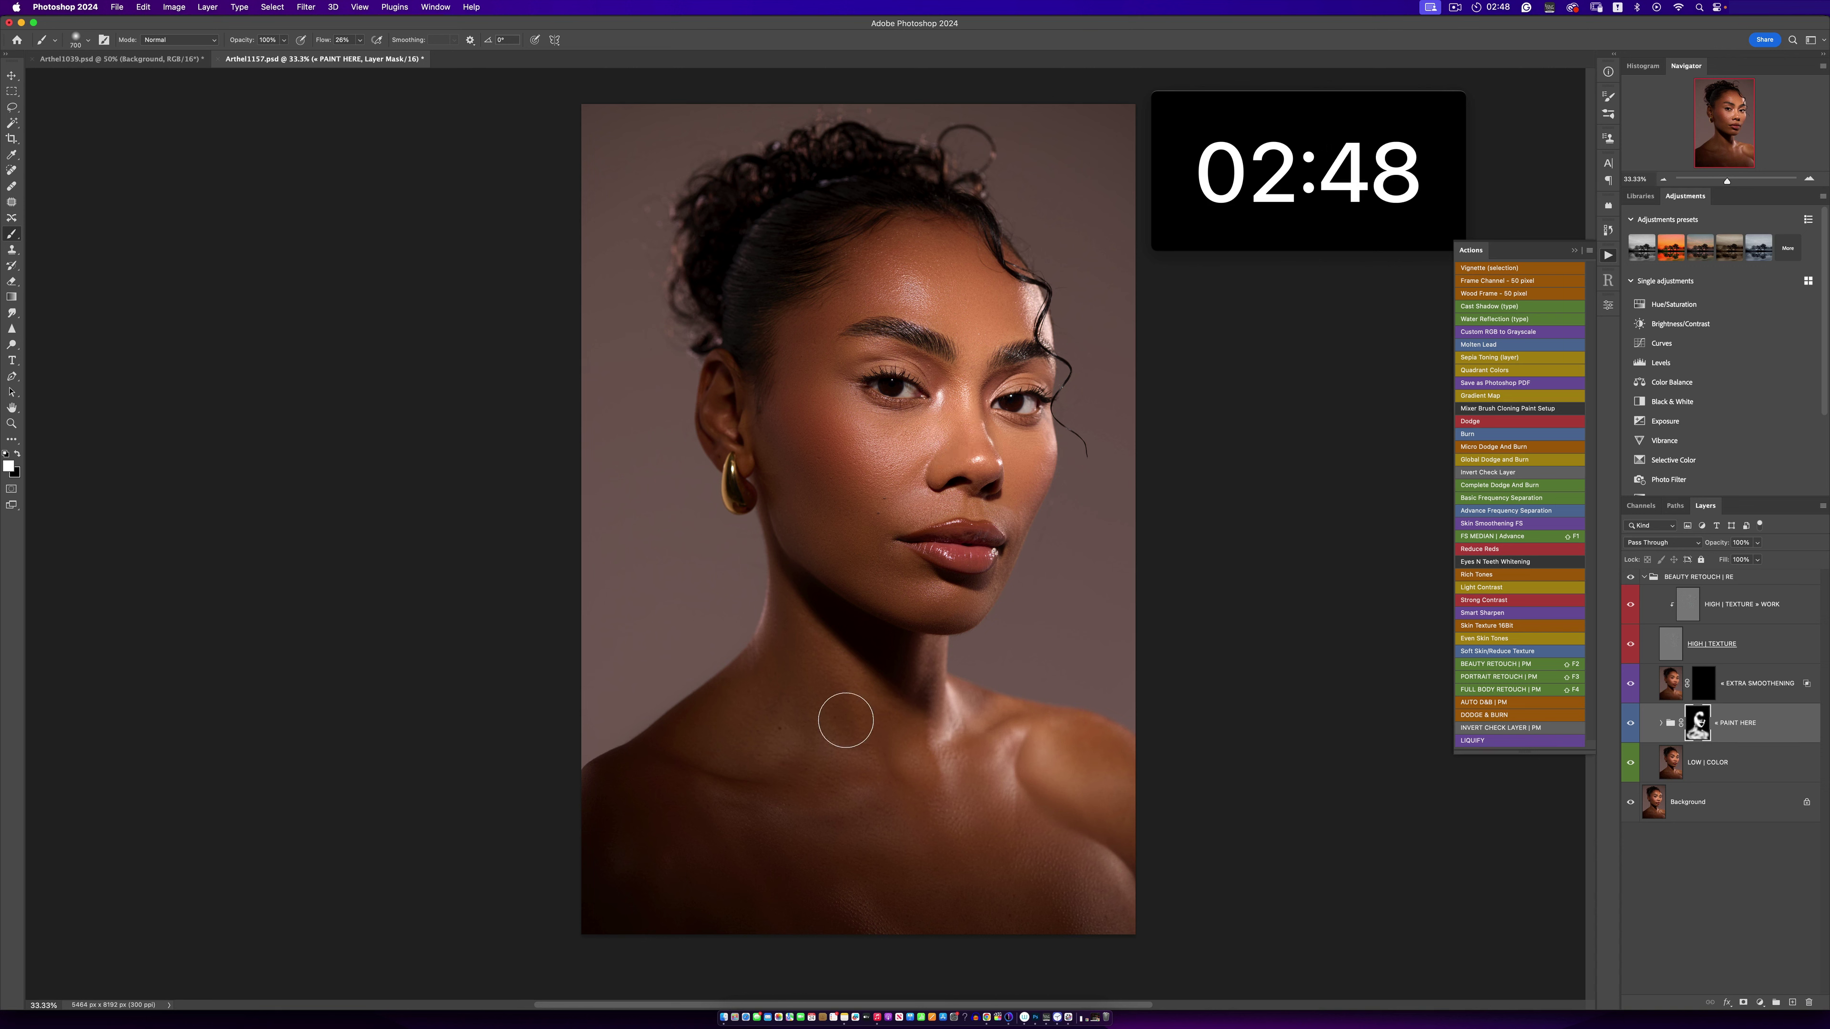
- Paint white on the EXTRA SMOOTHENING layer's mask over the near cheek, the jaw and the chest
key("z")
left_click(839, 723, "alt")
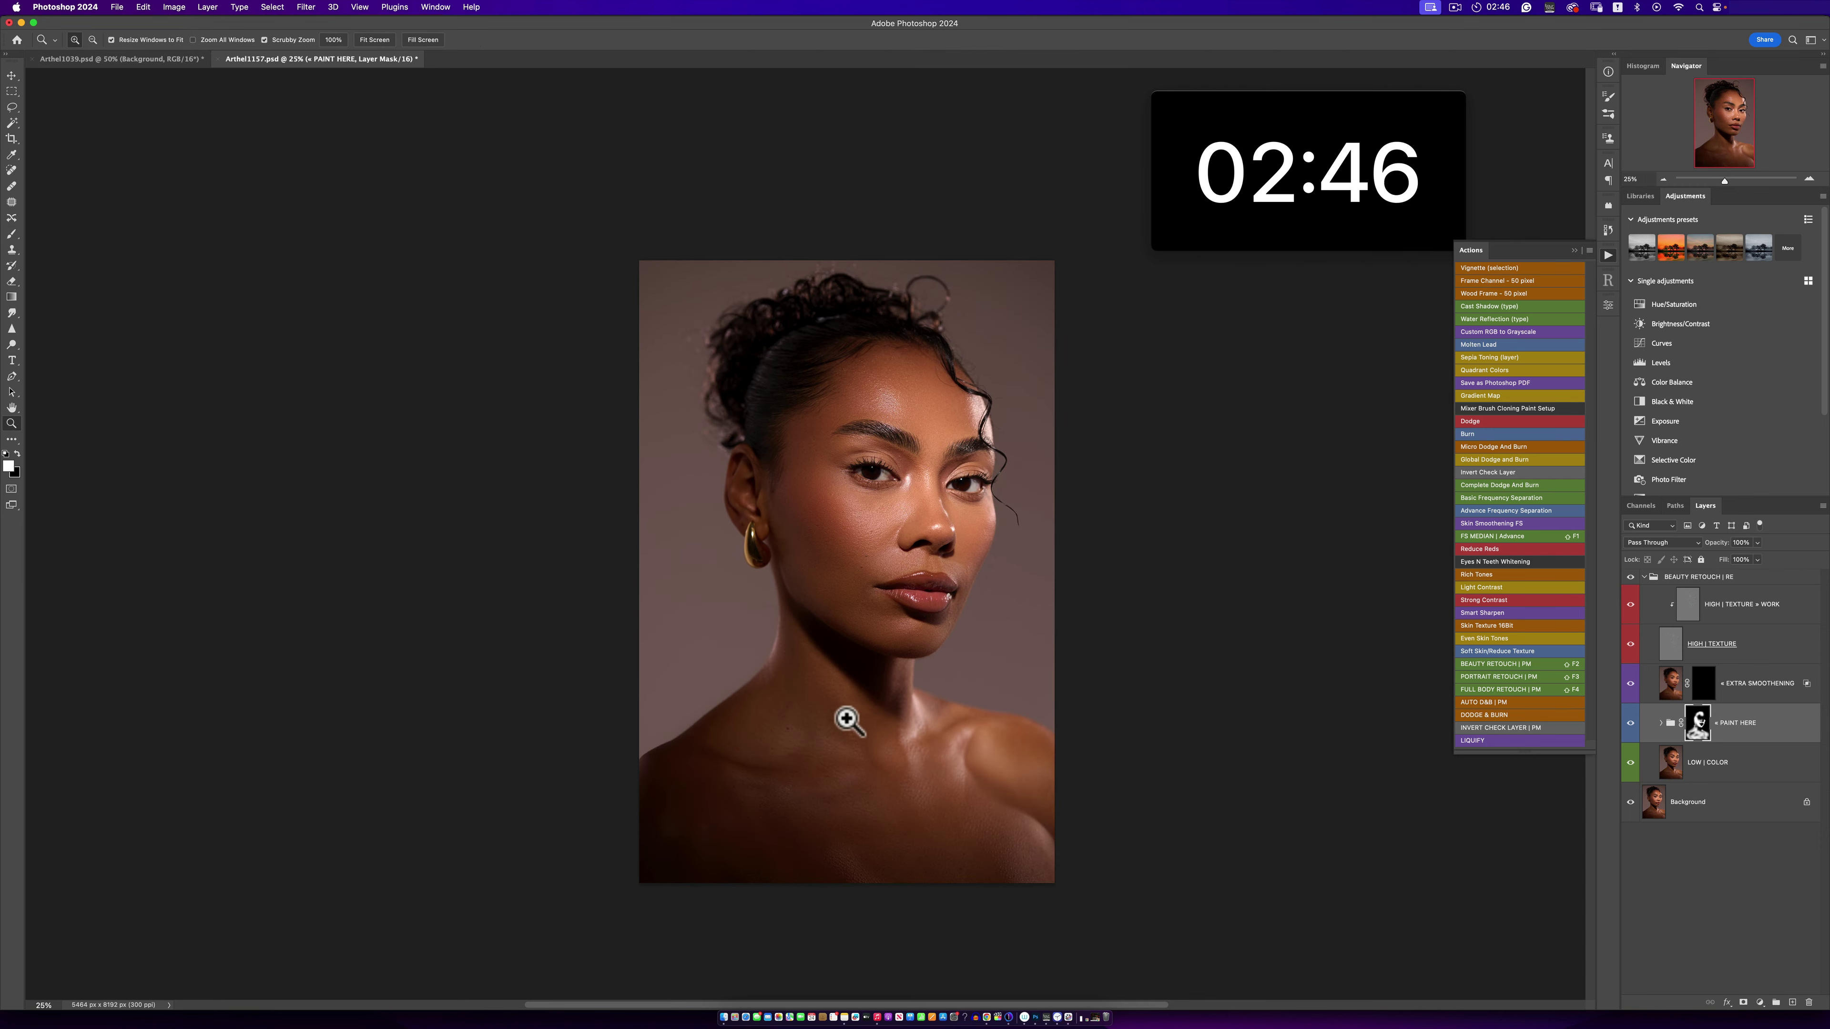
left_click(846, 719)
key("b")
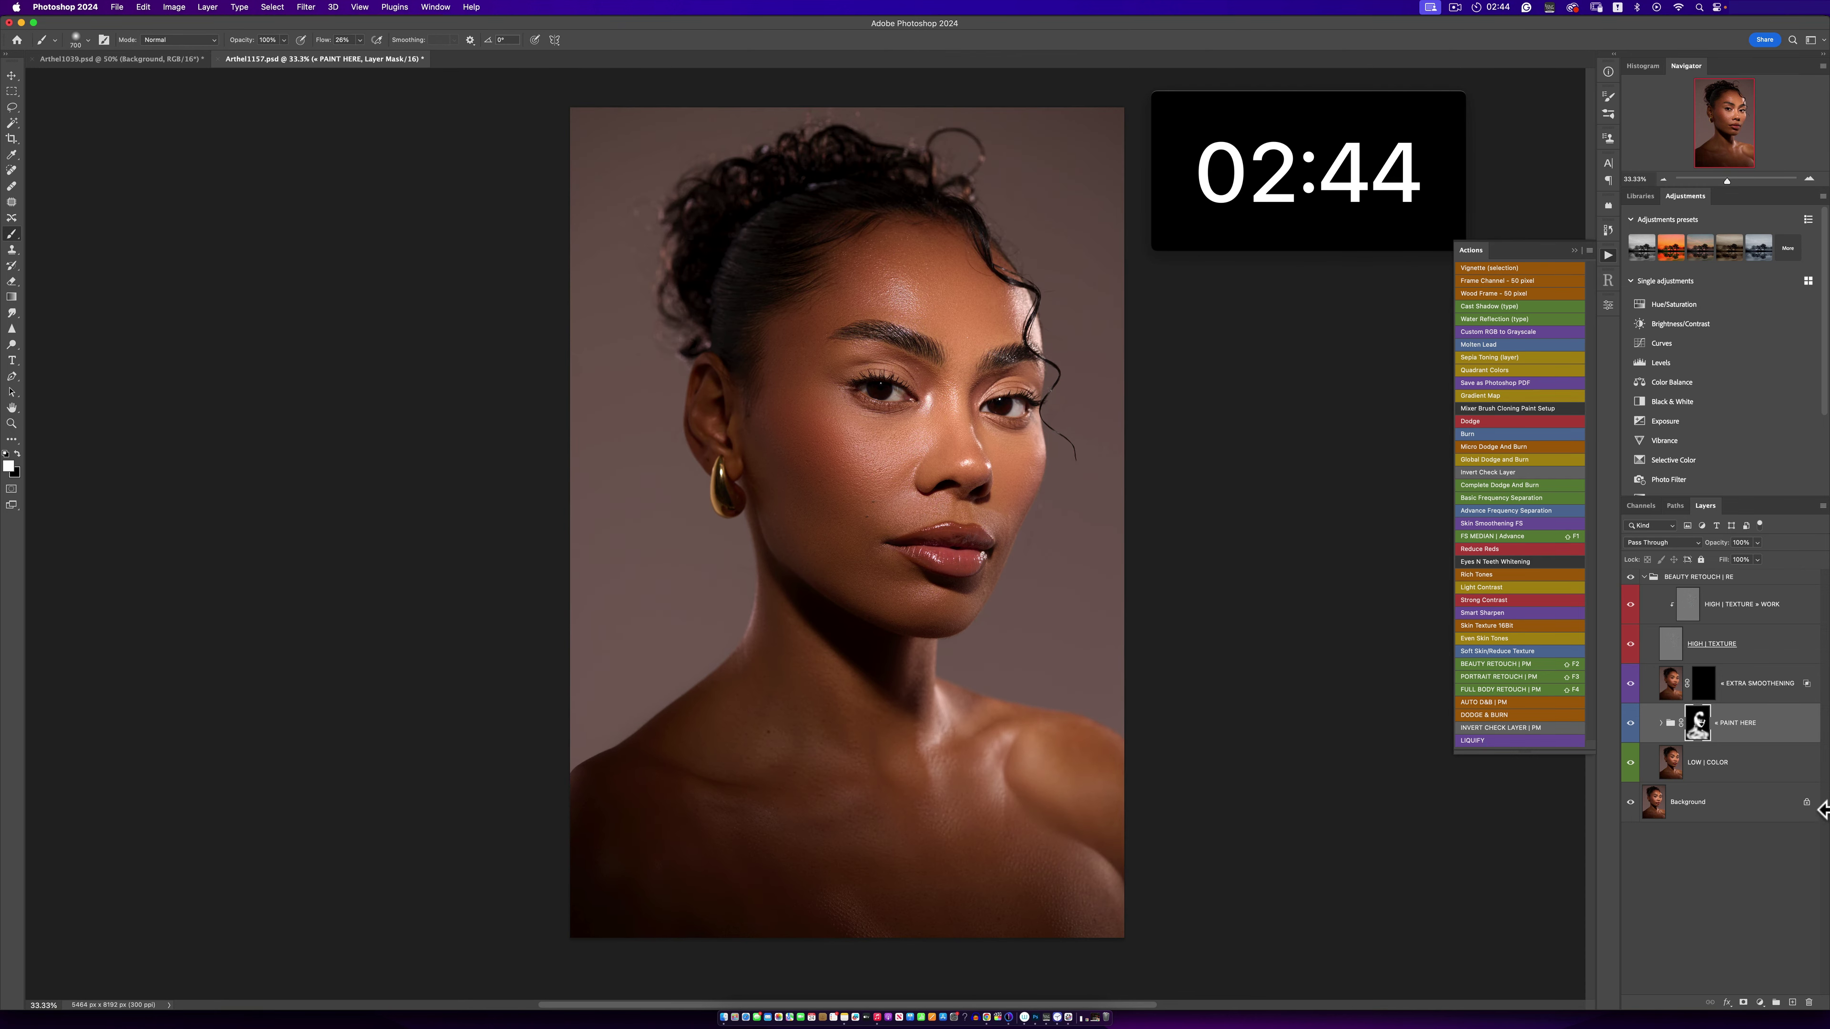
left_click(1703, 683)
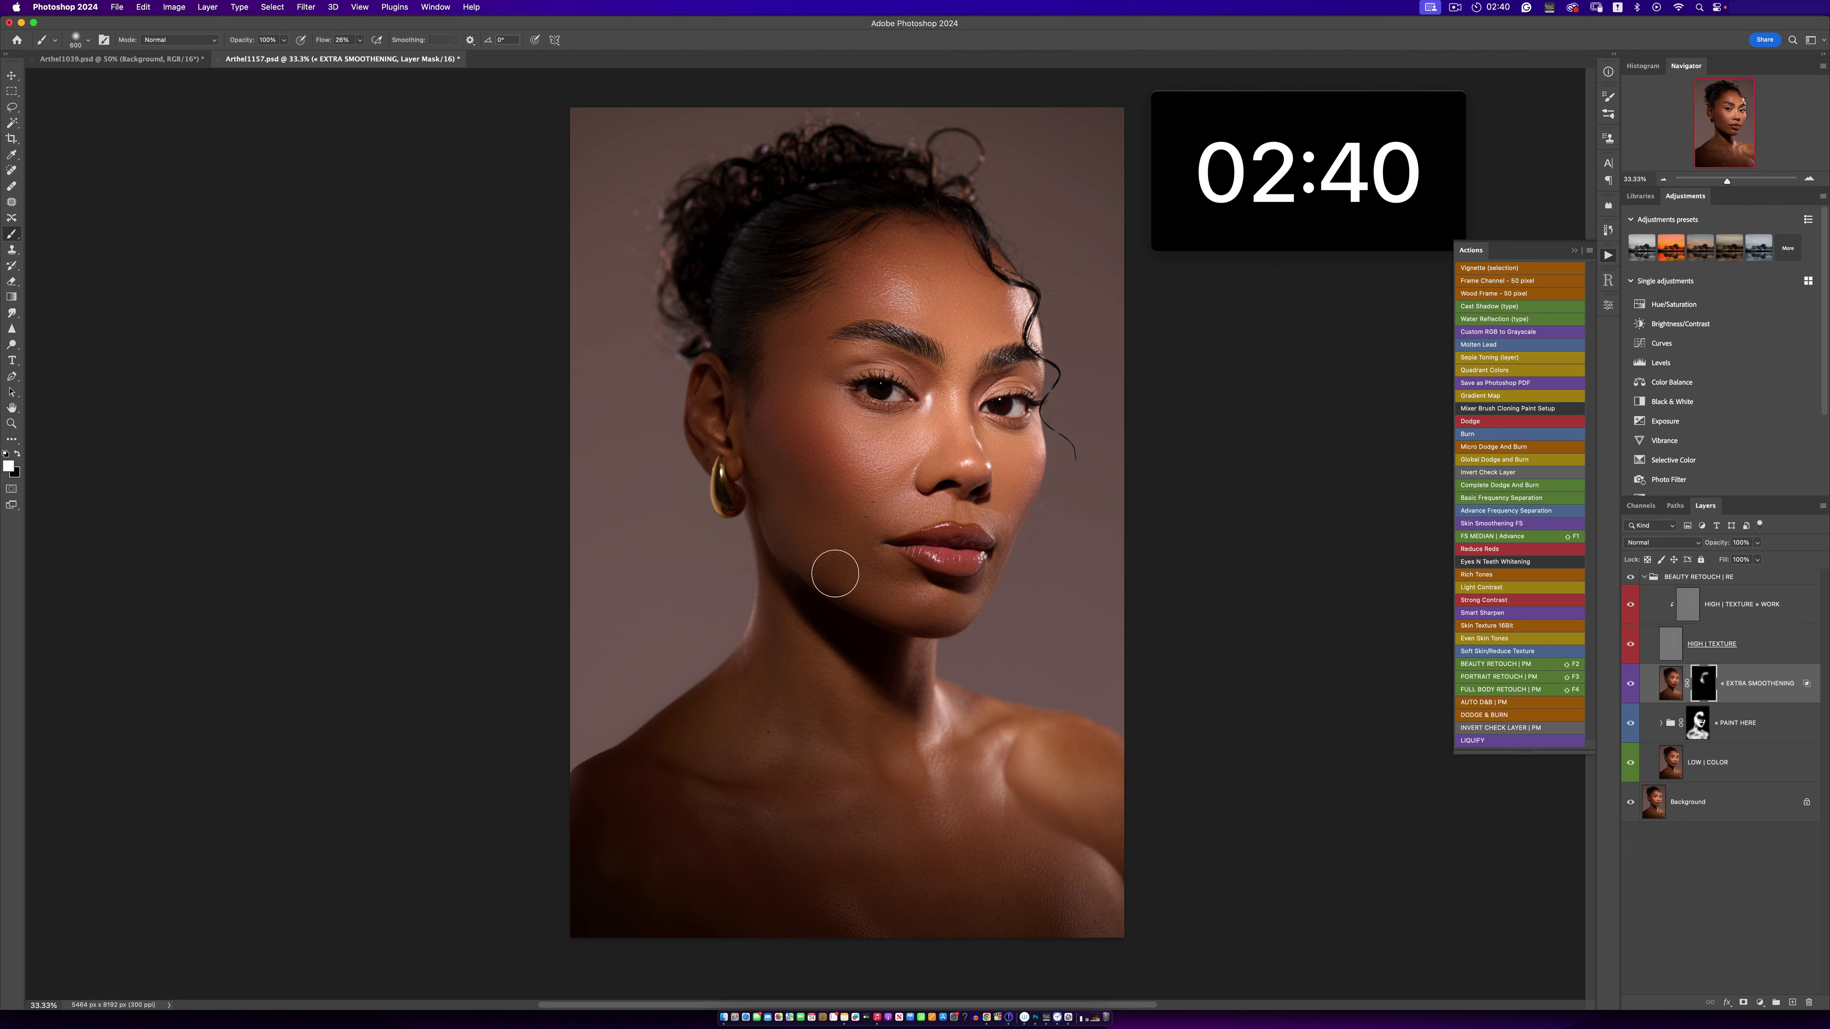
key("bracketright")
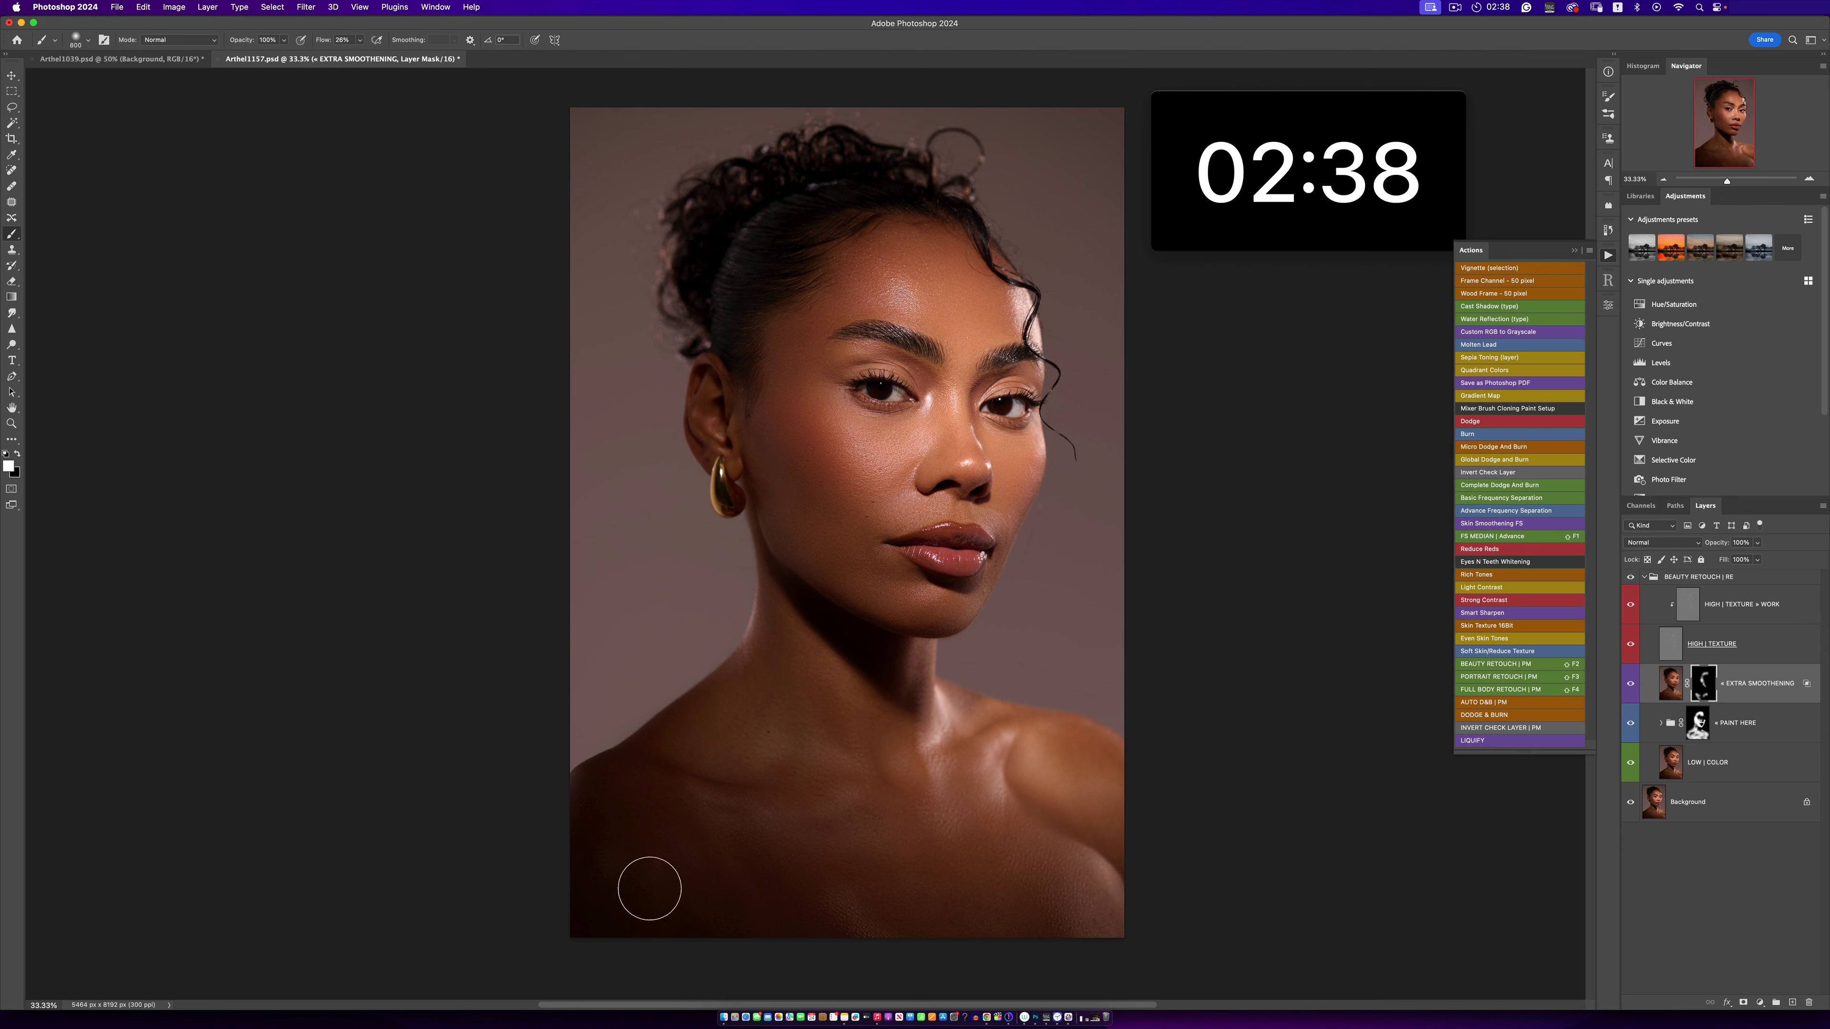
key("bracketright")
key("bracketright")
key("bracketright")
- Touch up the EXTRA SMOOTHENING mask on both cheeks, adjusting the brush size to each area
key("bracketleft")
key("bracketleft")
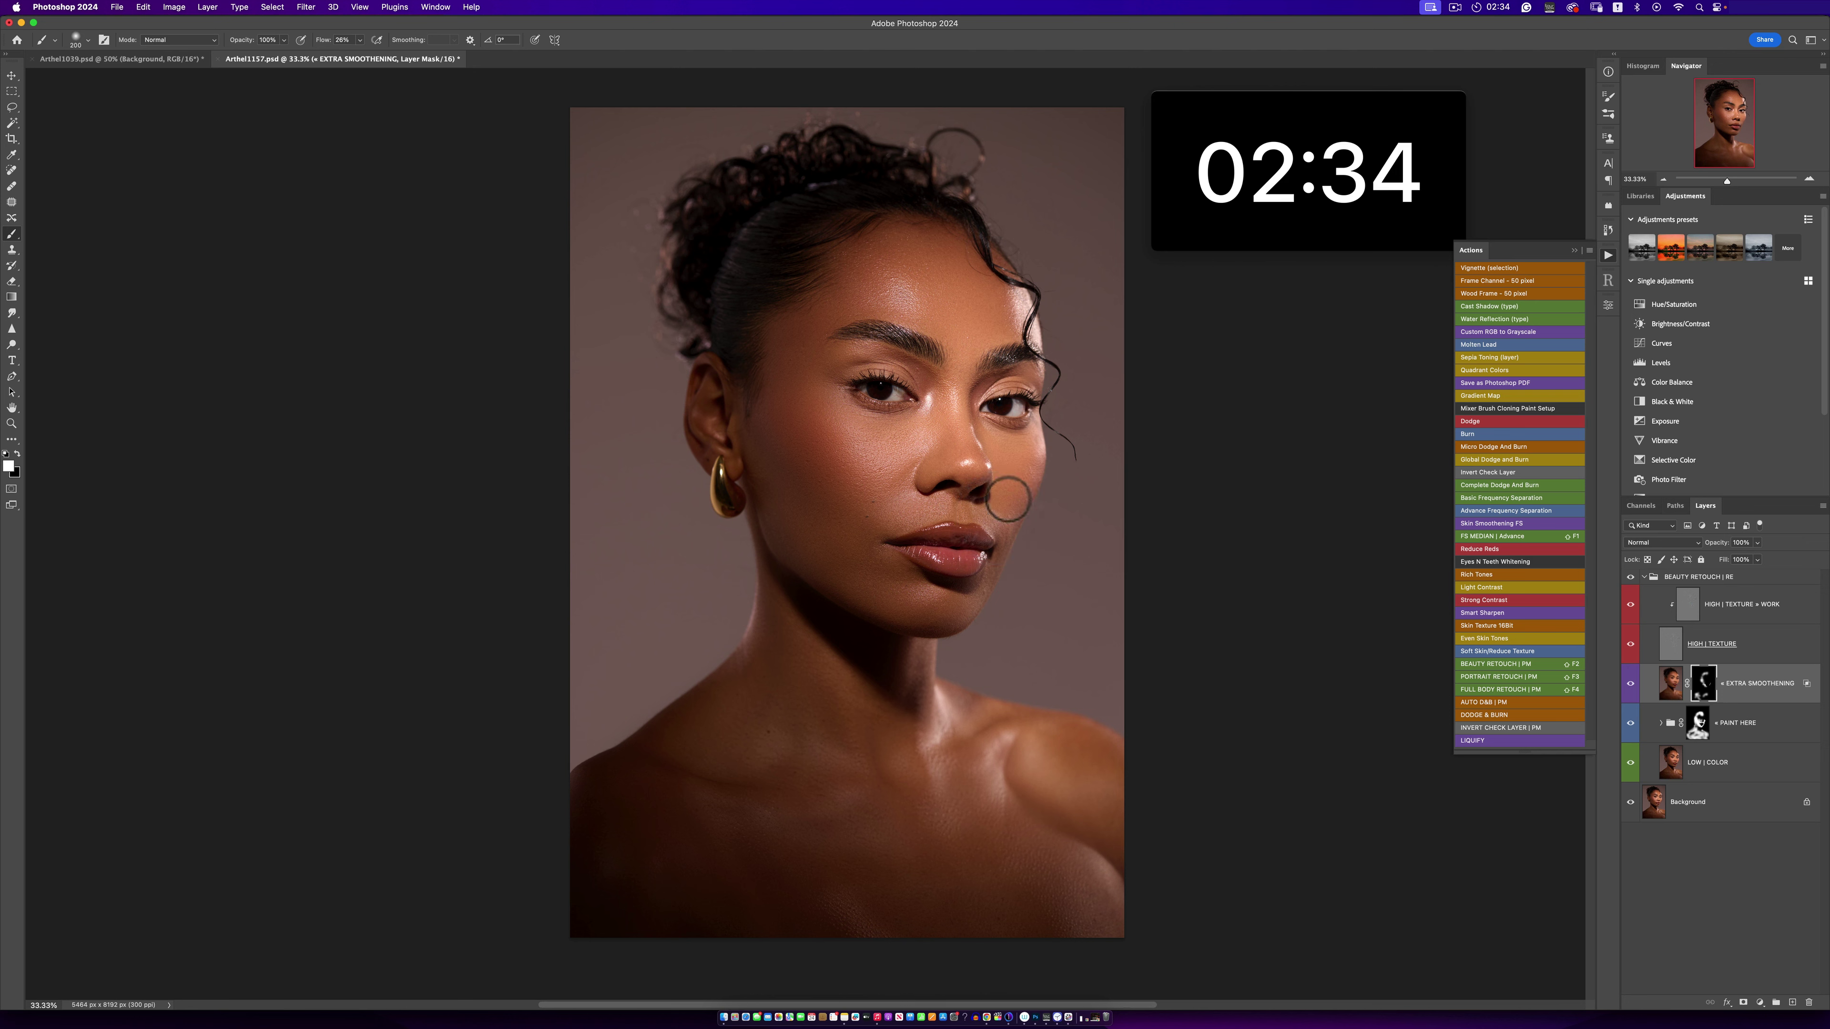
key("bracketright")
key("bracketright")
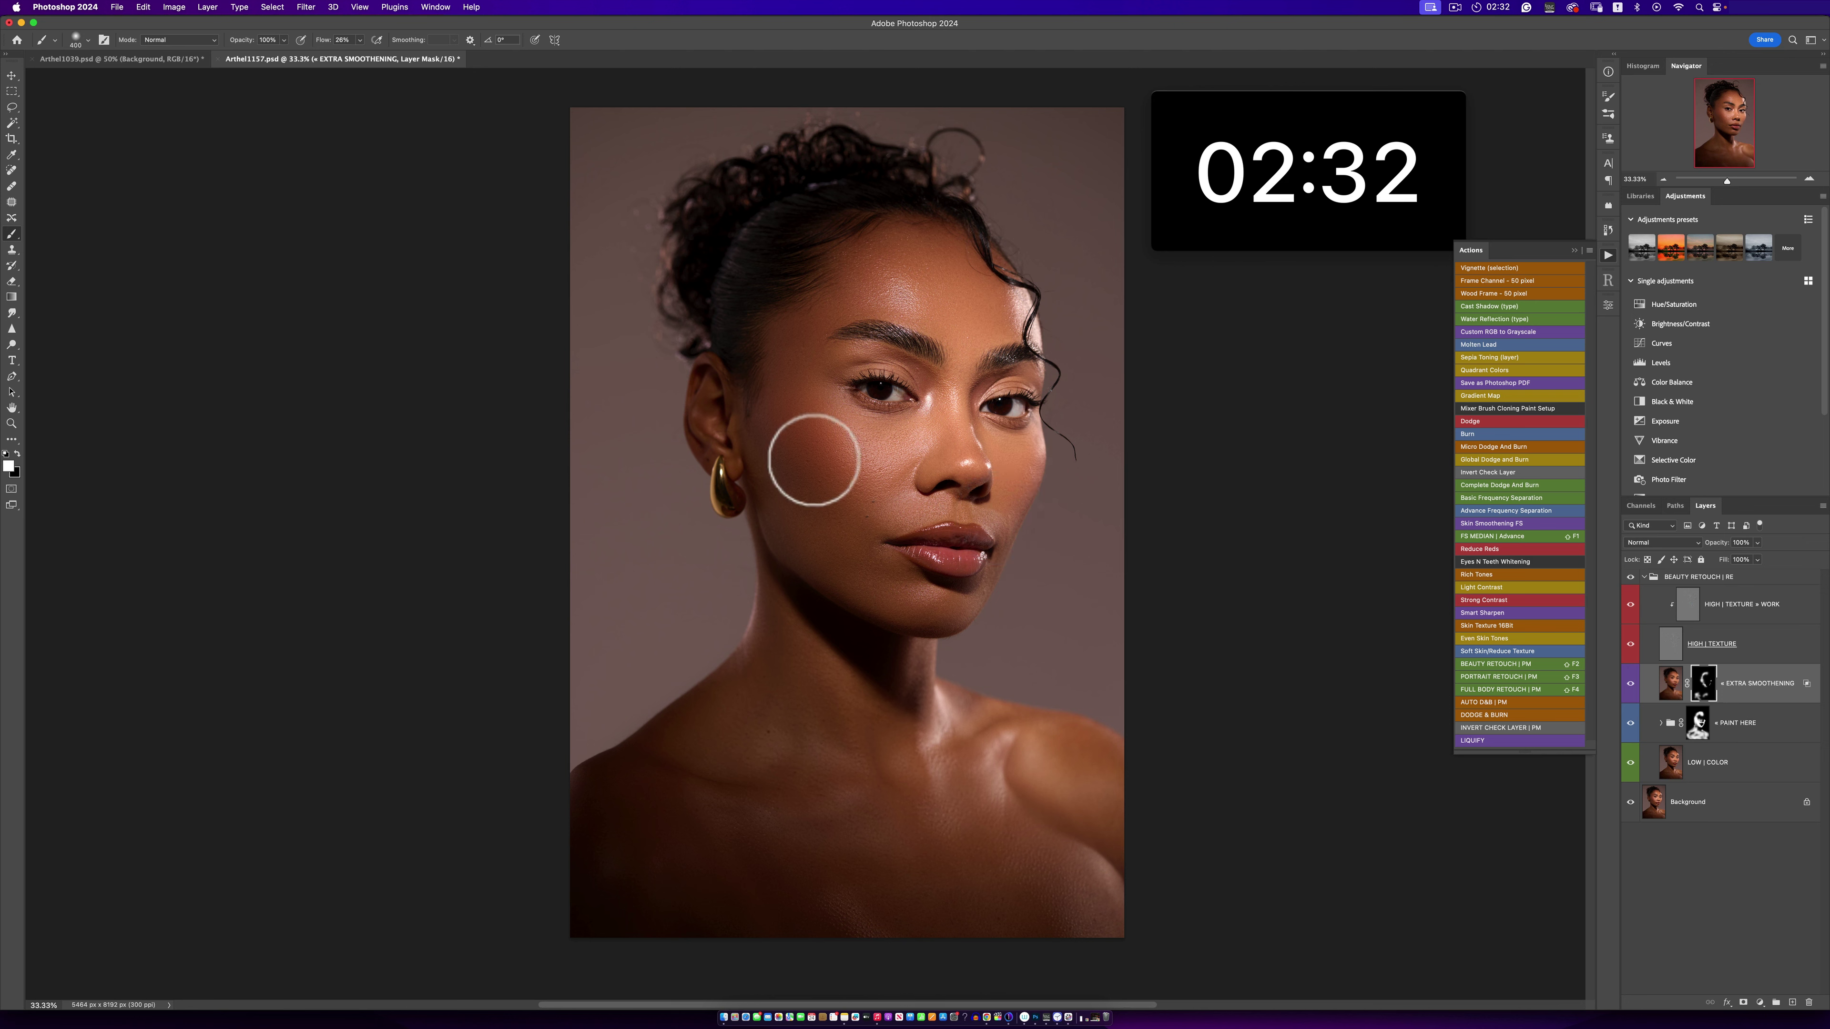
- Collapse the BEAUTY RETOUCH group, add the dodge and burn groups with an action, and hide the Invert Check Layer group
left_click(1657, 577)
left_click(1644, 576)
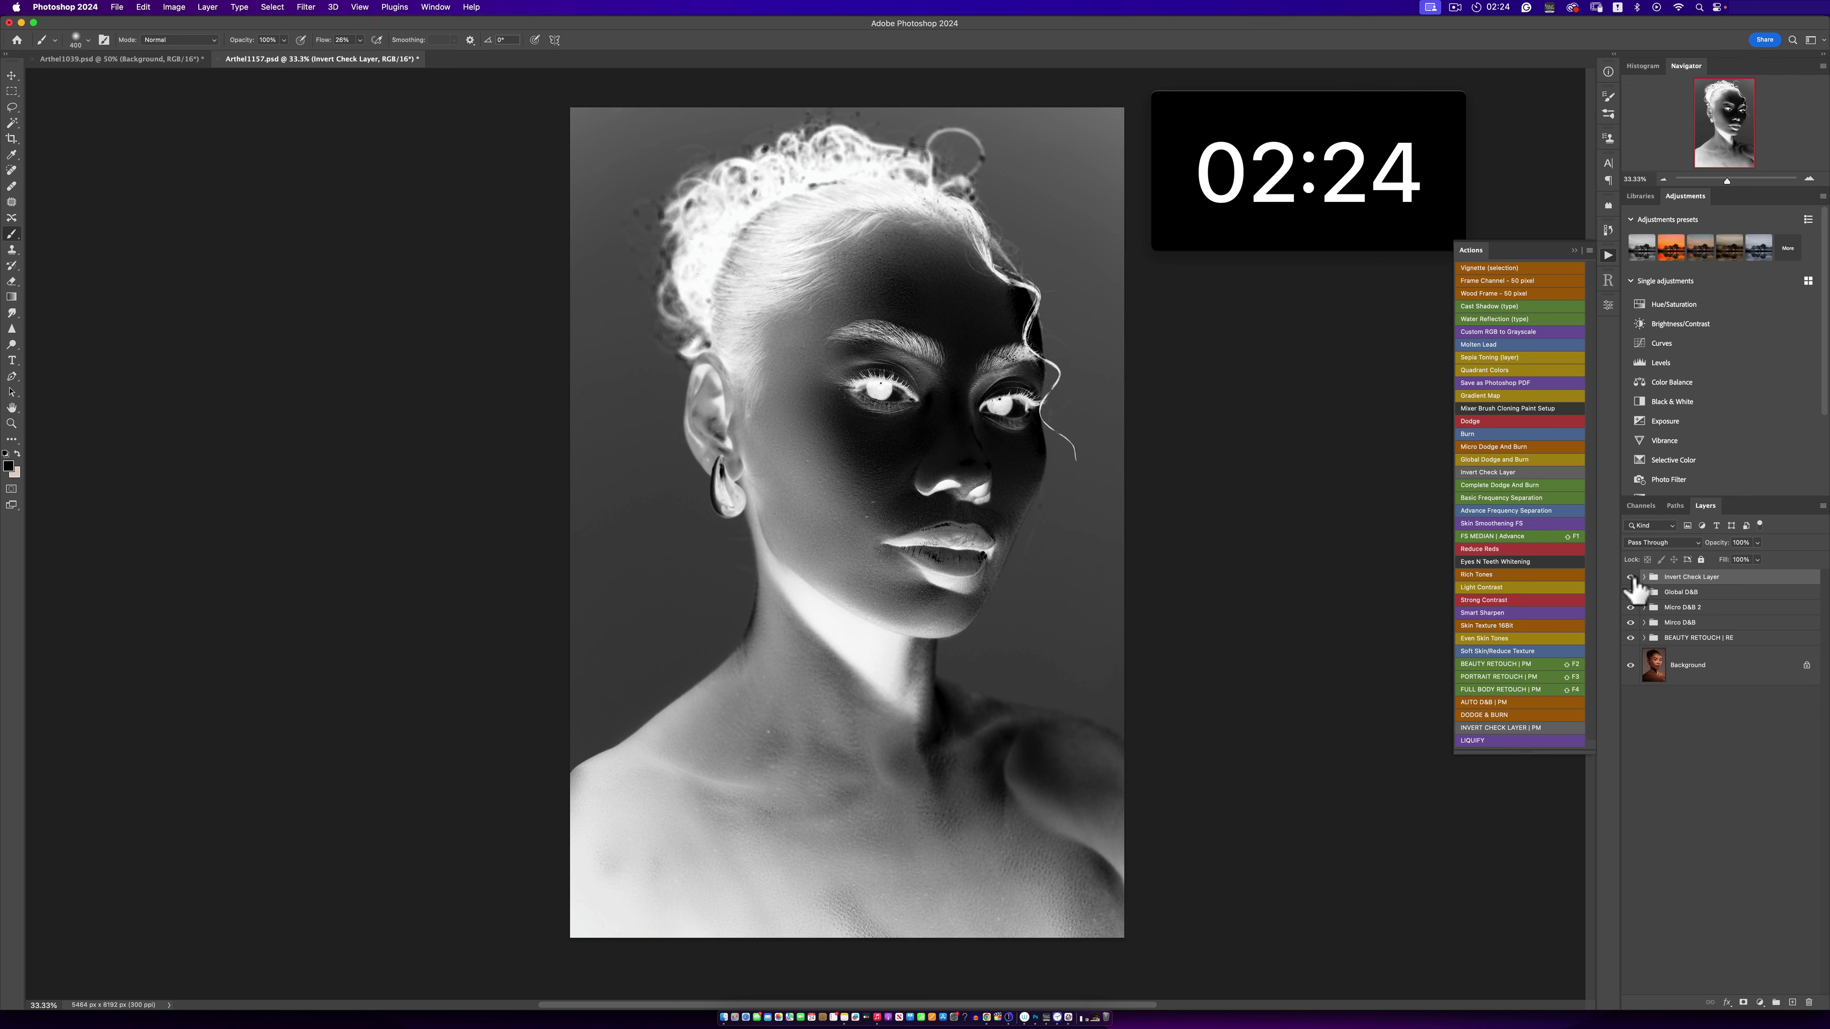
left_click(1630, 577)
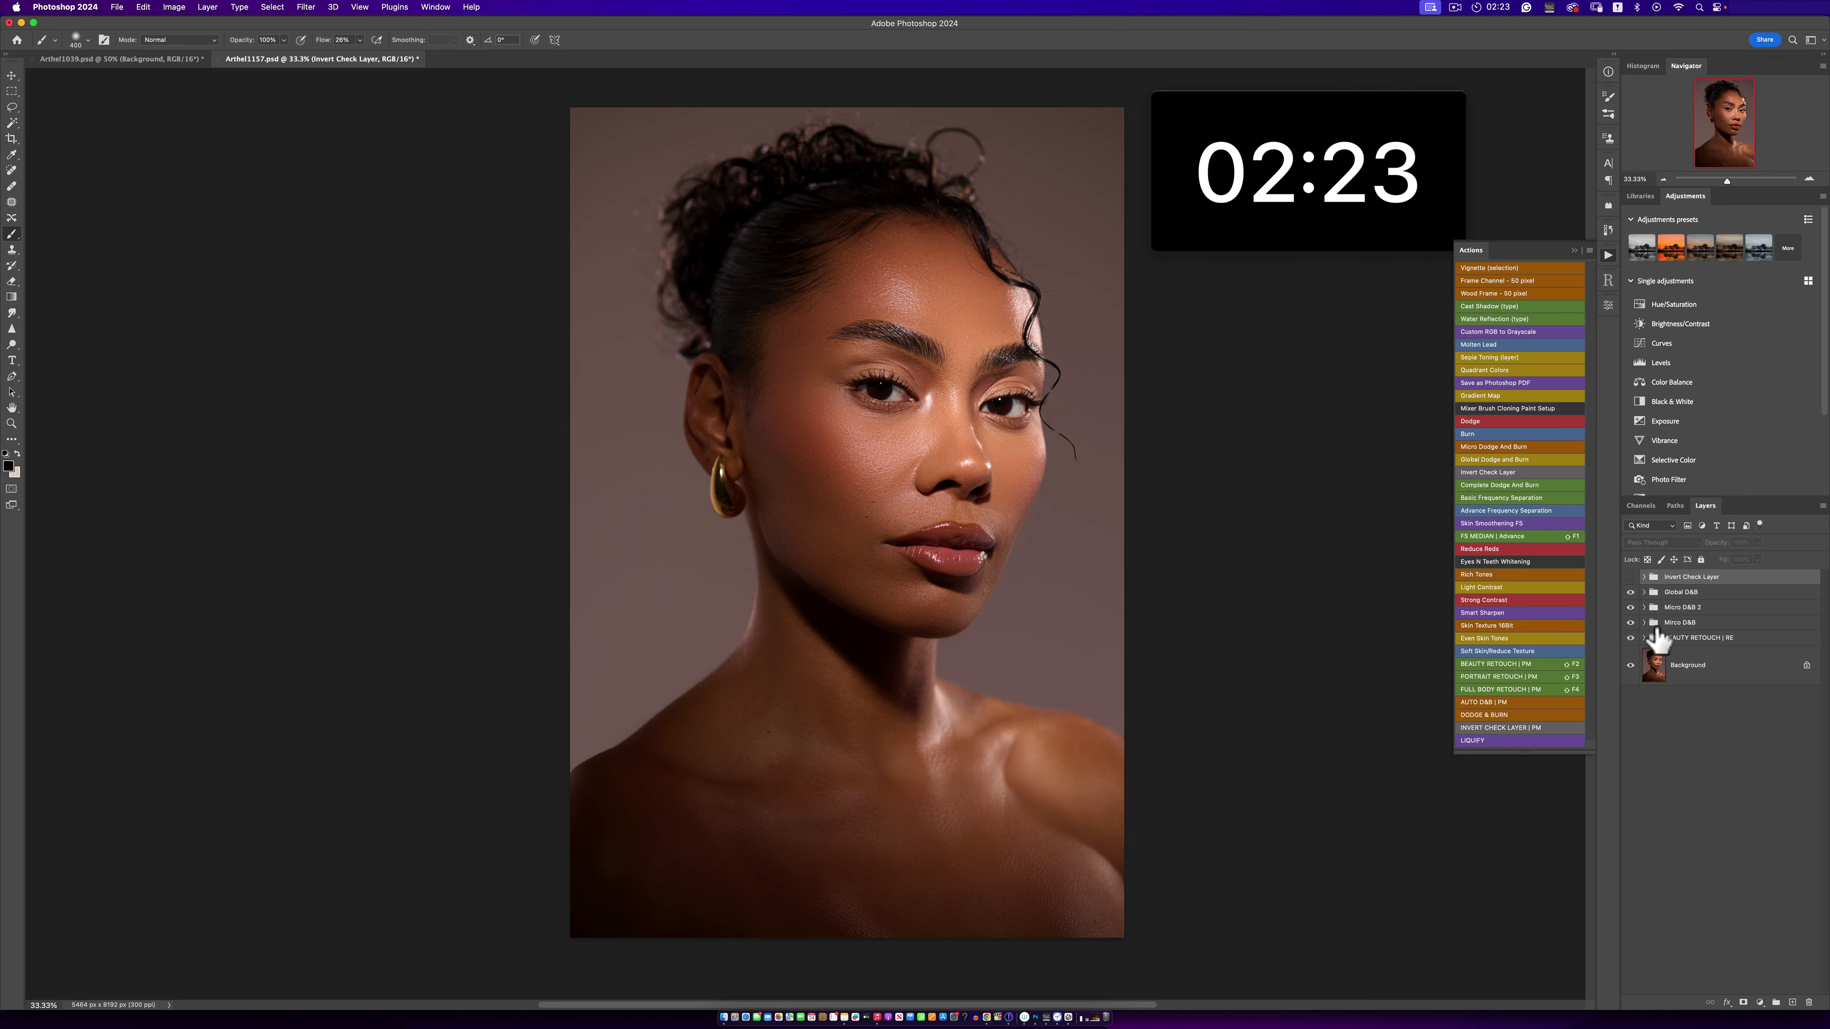
- Expand the Global D&B group and set the brush flow to 4%
left_click(1644, 592)
key("bracketright")
key("bracketright")
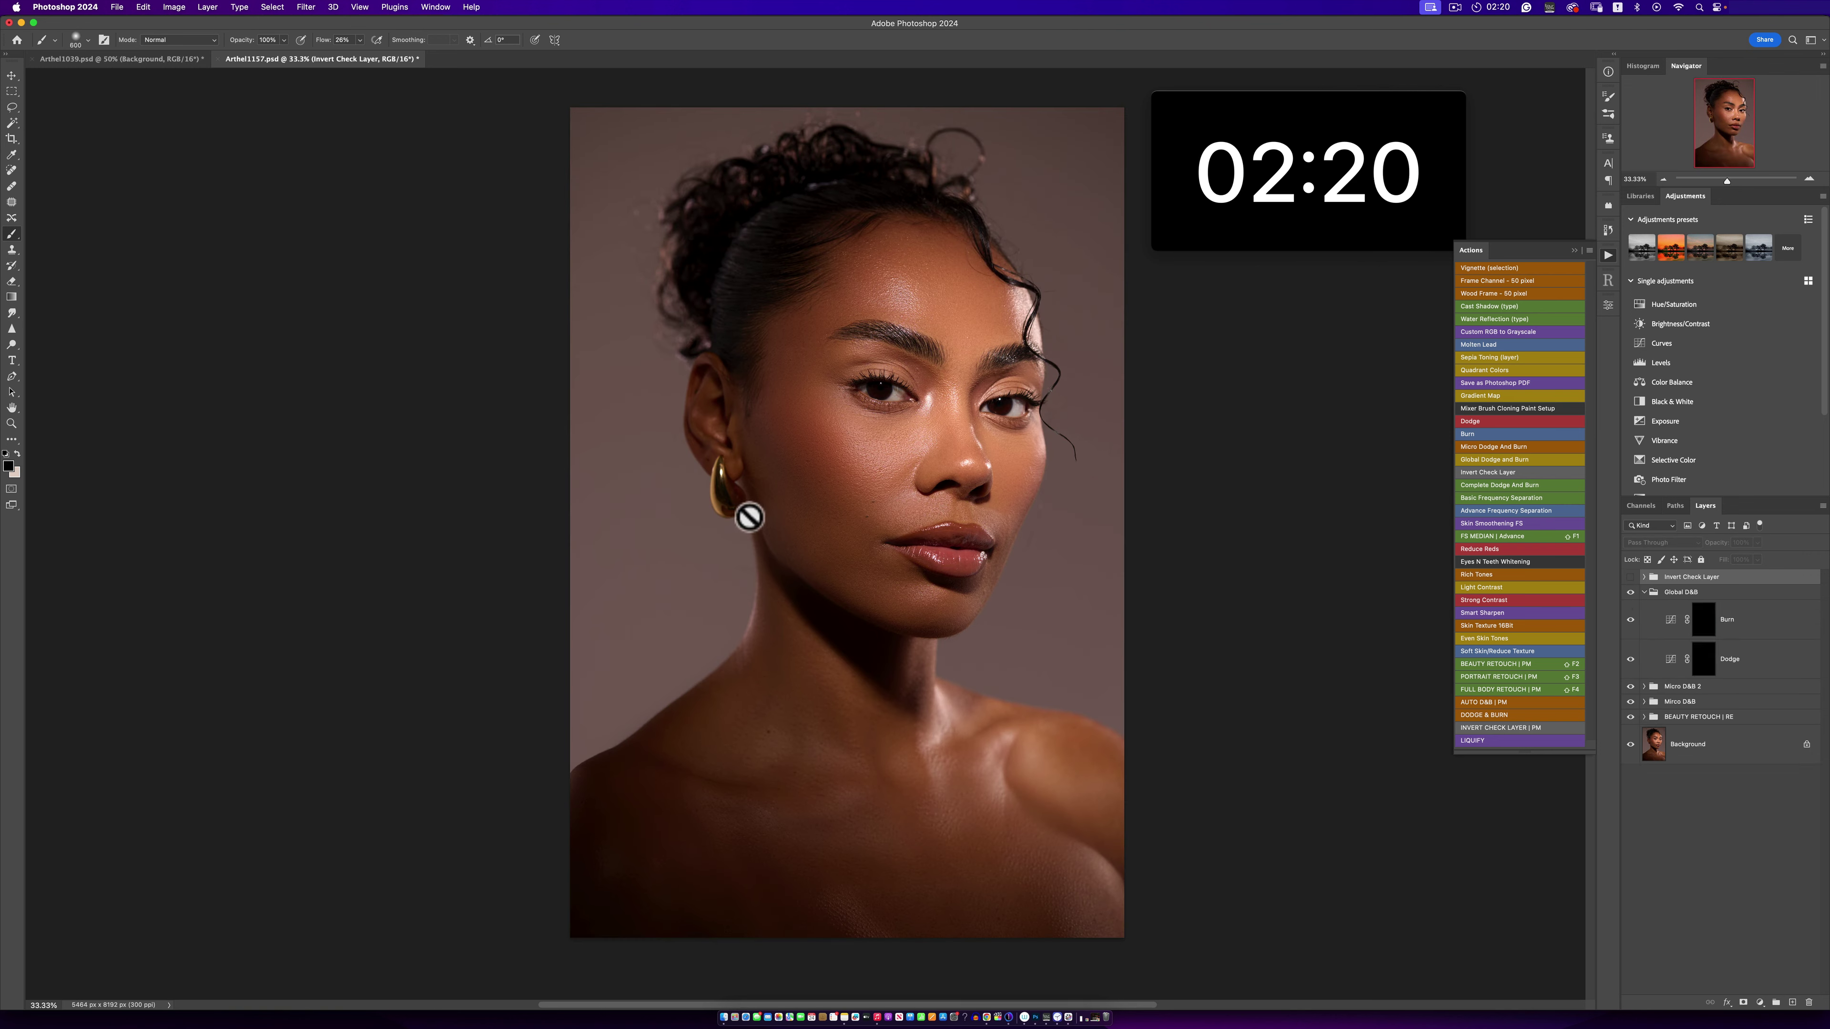
left_click(359, 39)
left_click_drag(349, 53, 347, 51)
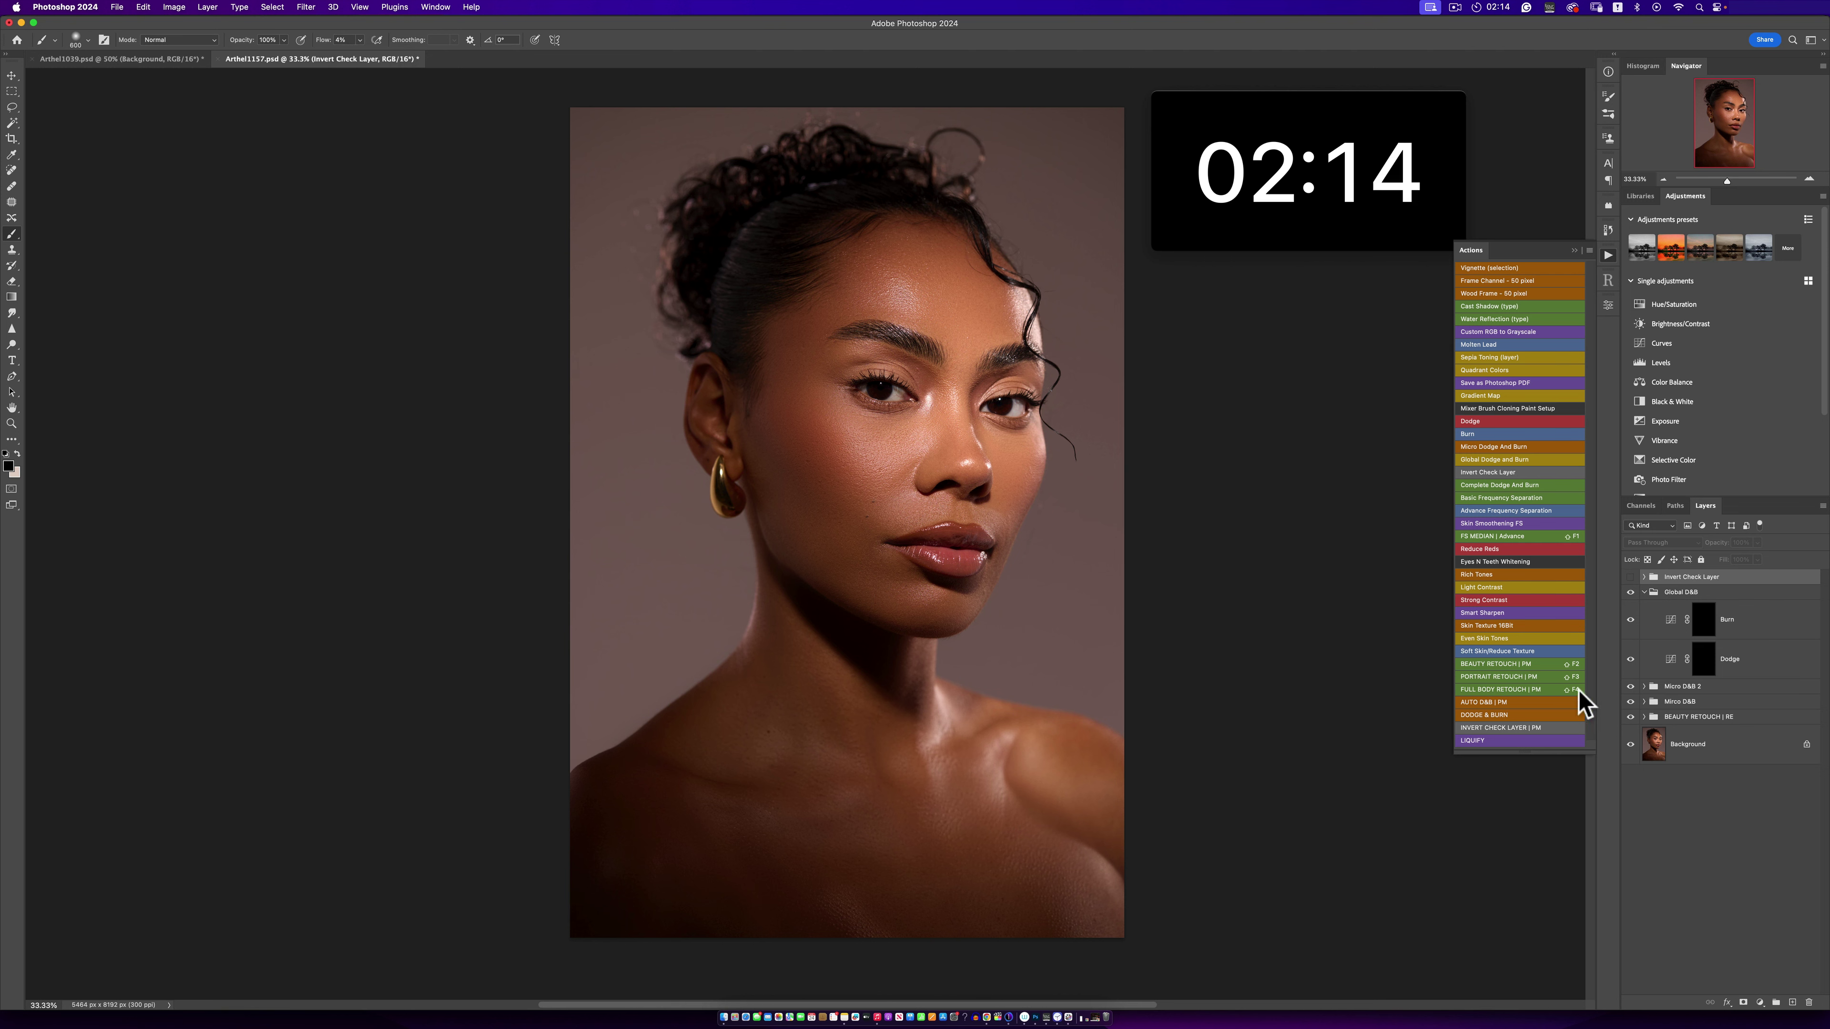
- Paint white on the Global D&B Dodge mask over the forehead, both cheeks and upper lip, adapting the brush size to each area
left_click(1703, 659)
key("x")
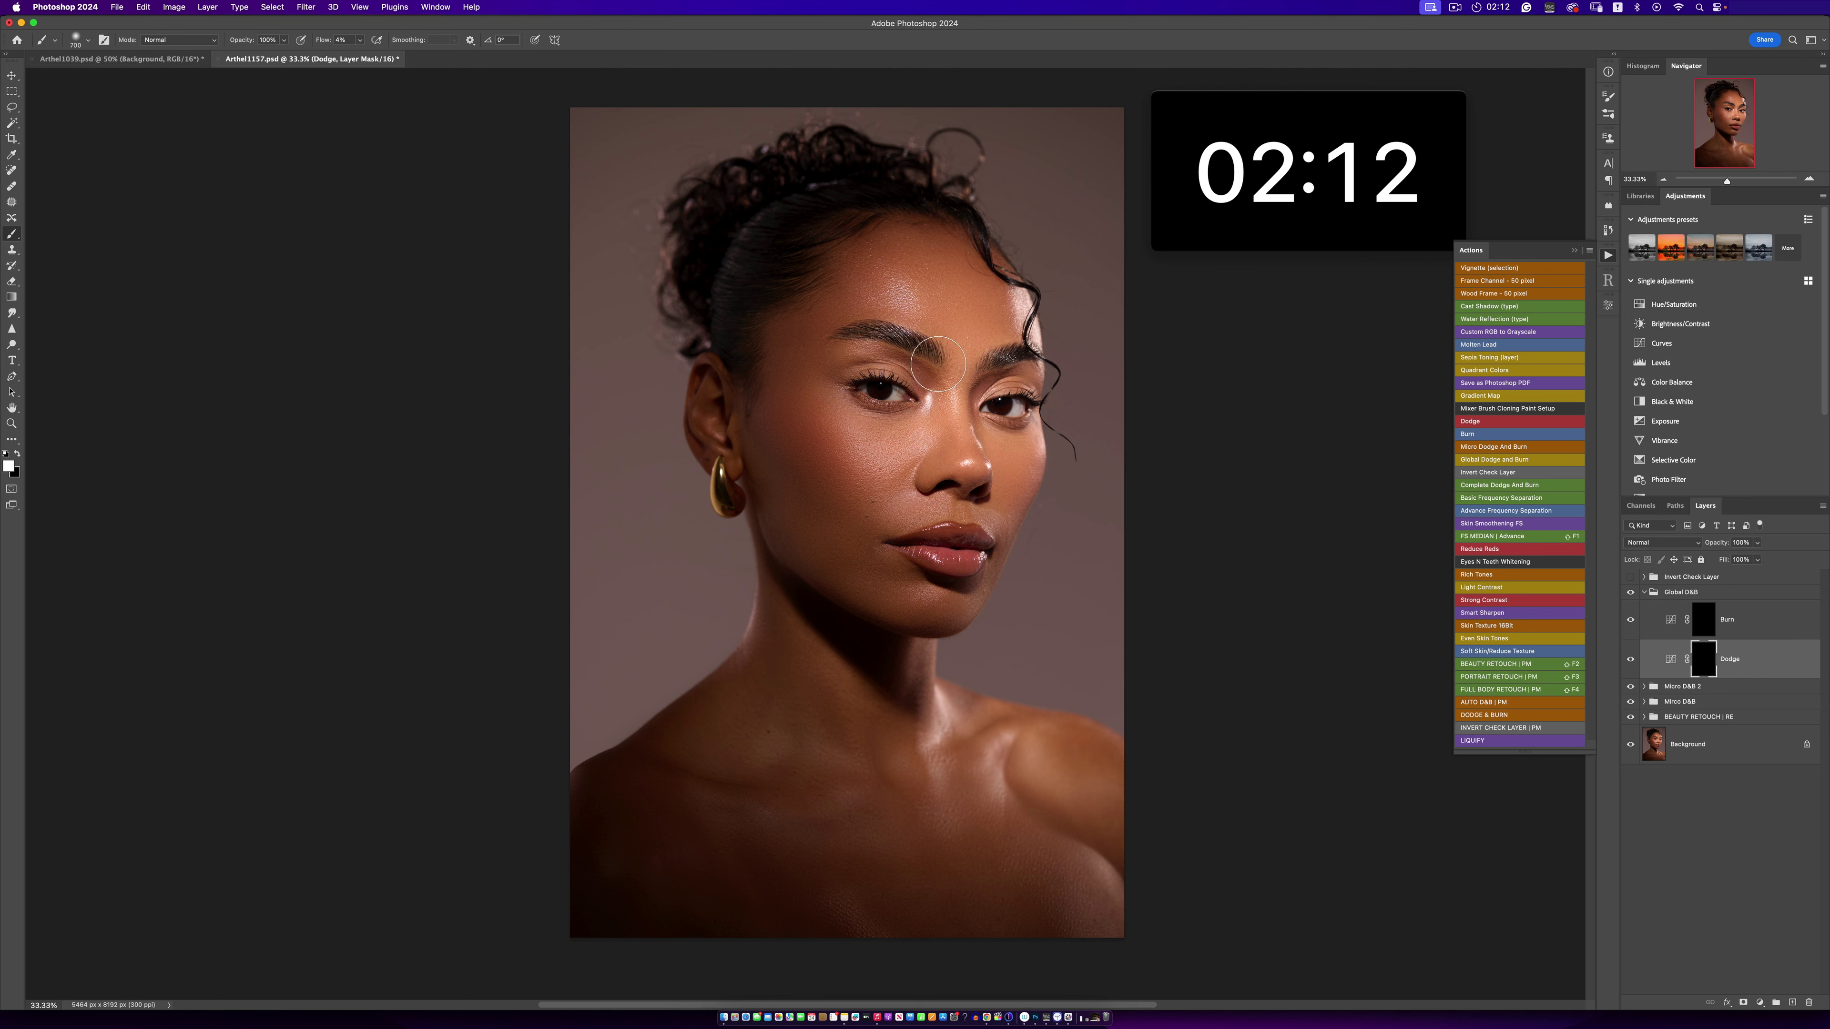
key("bracketright")
key("bracketright")
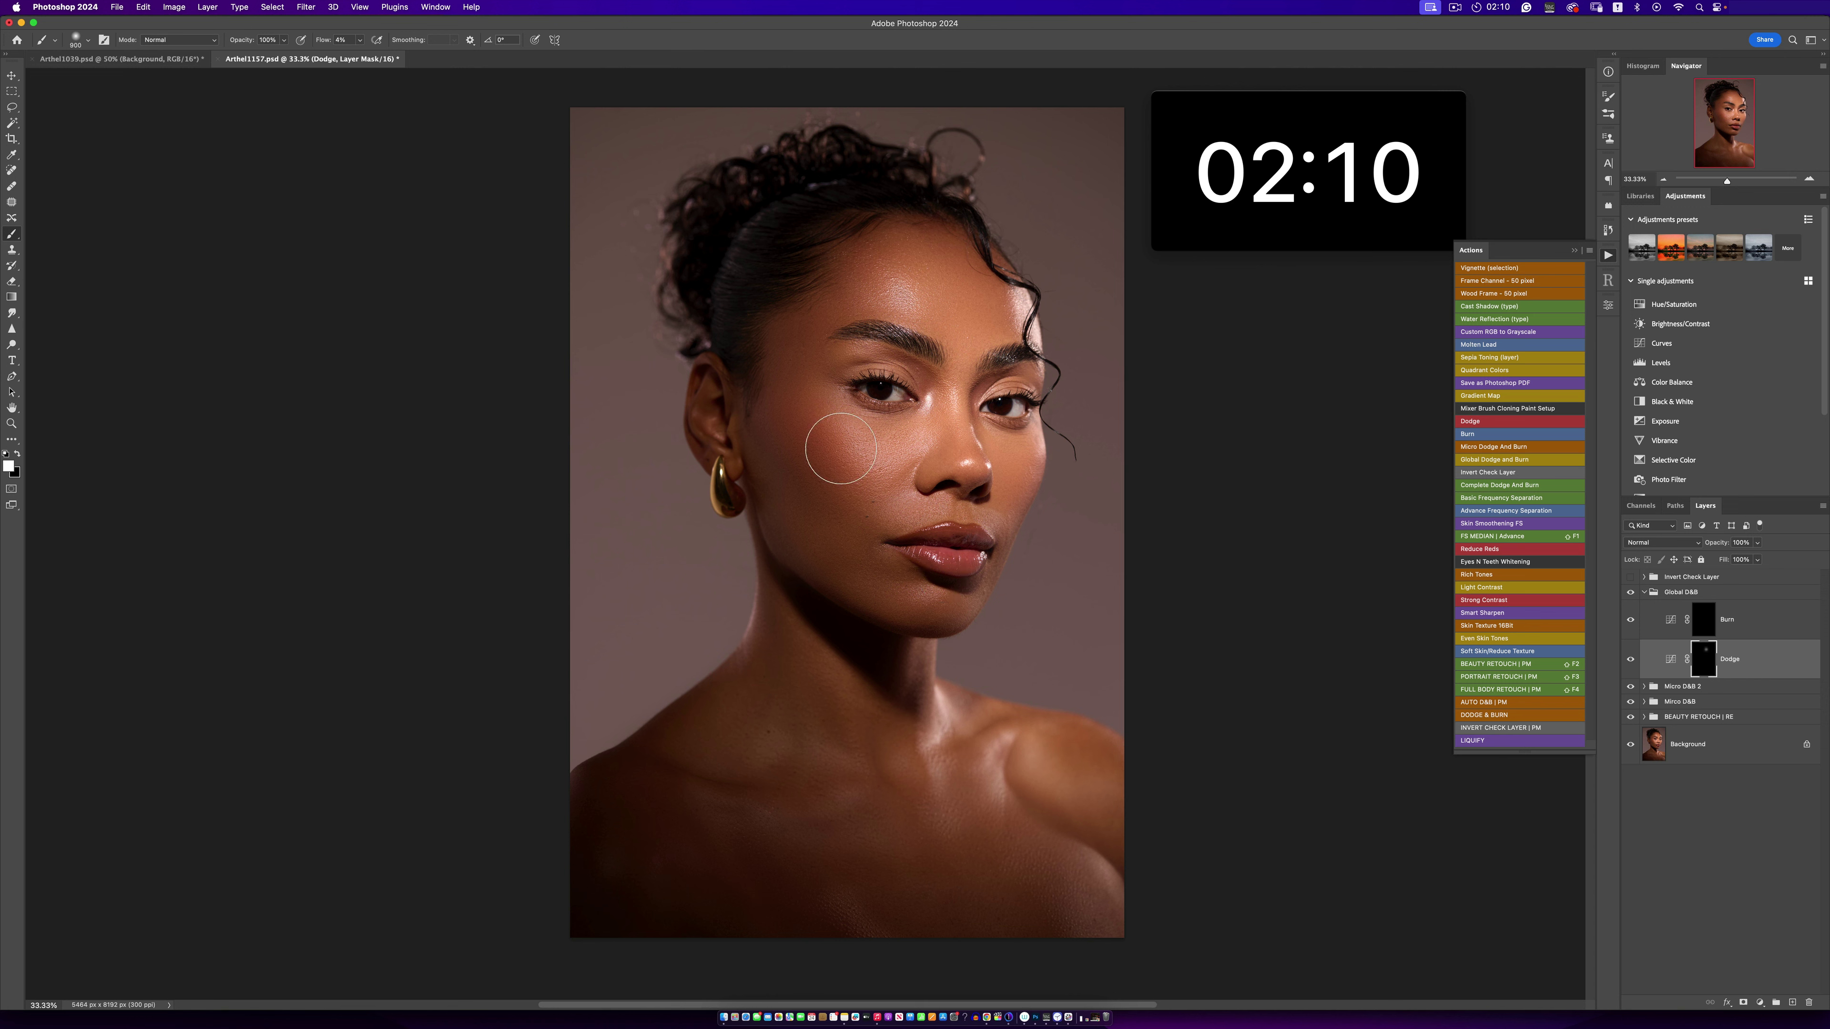
key("bracketleft")
key("bracketleft")
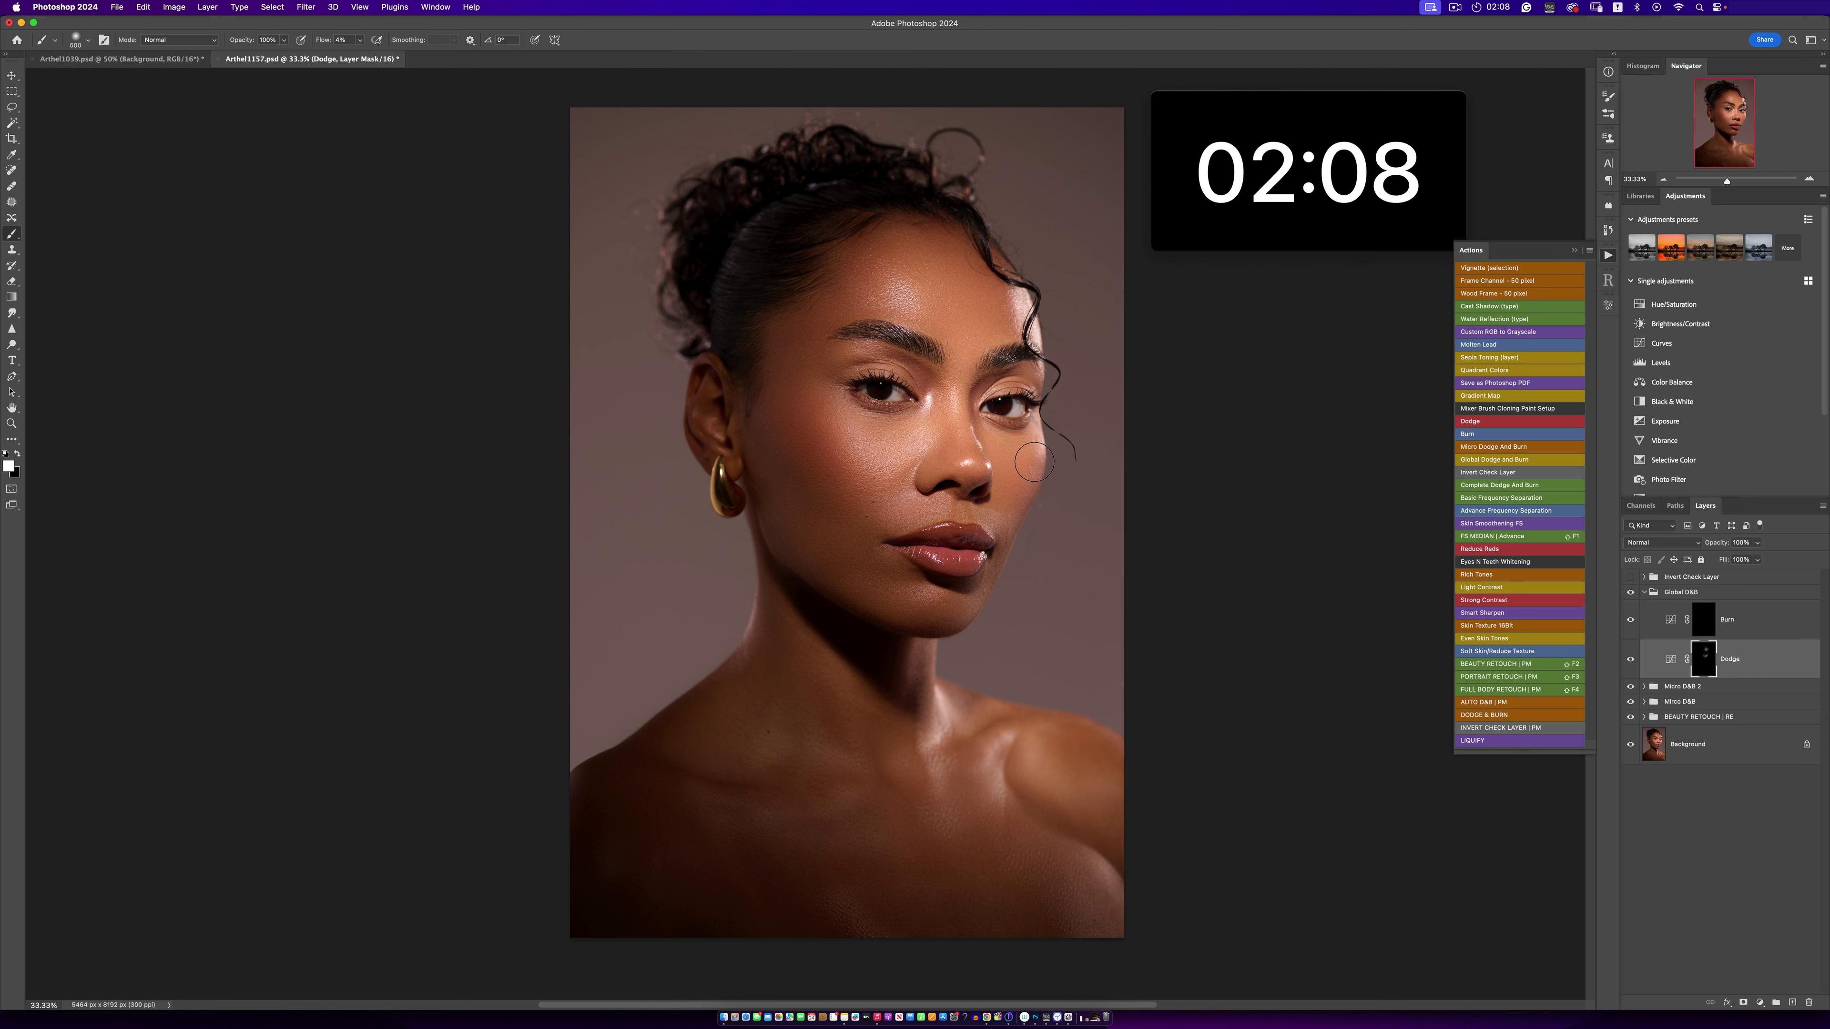
key("bracketleft")
key("bracketleft")
key("bracketleft")
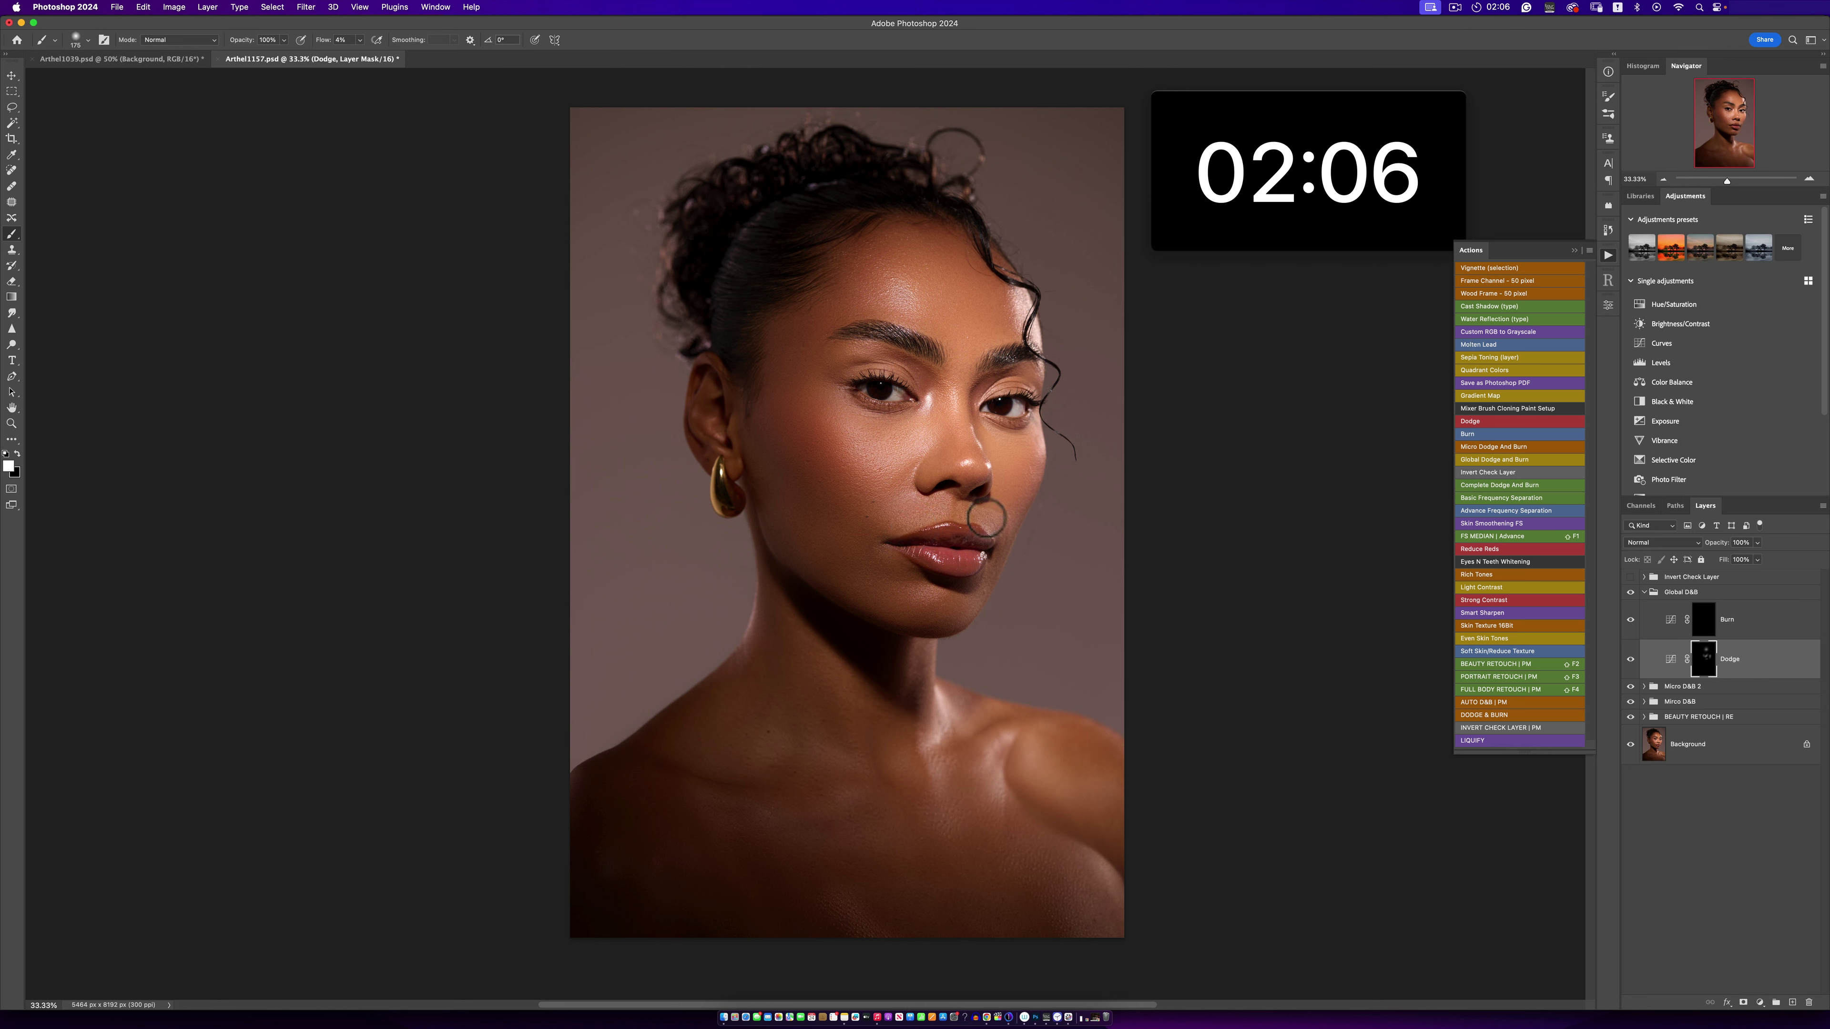
- Enlarge the brush and paint white on the Dodge mask over the collarbone, chest and far shoulder highlights
key("bracketright")
key("bracketright")
key("bracketright")
key("bracketright")
key("bracketright")
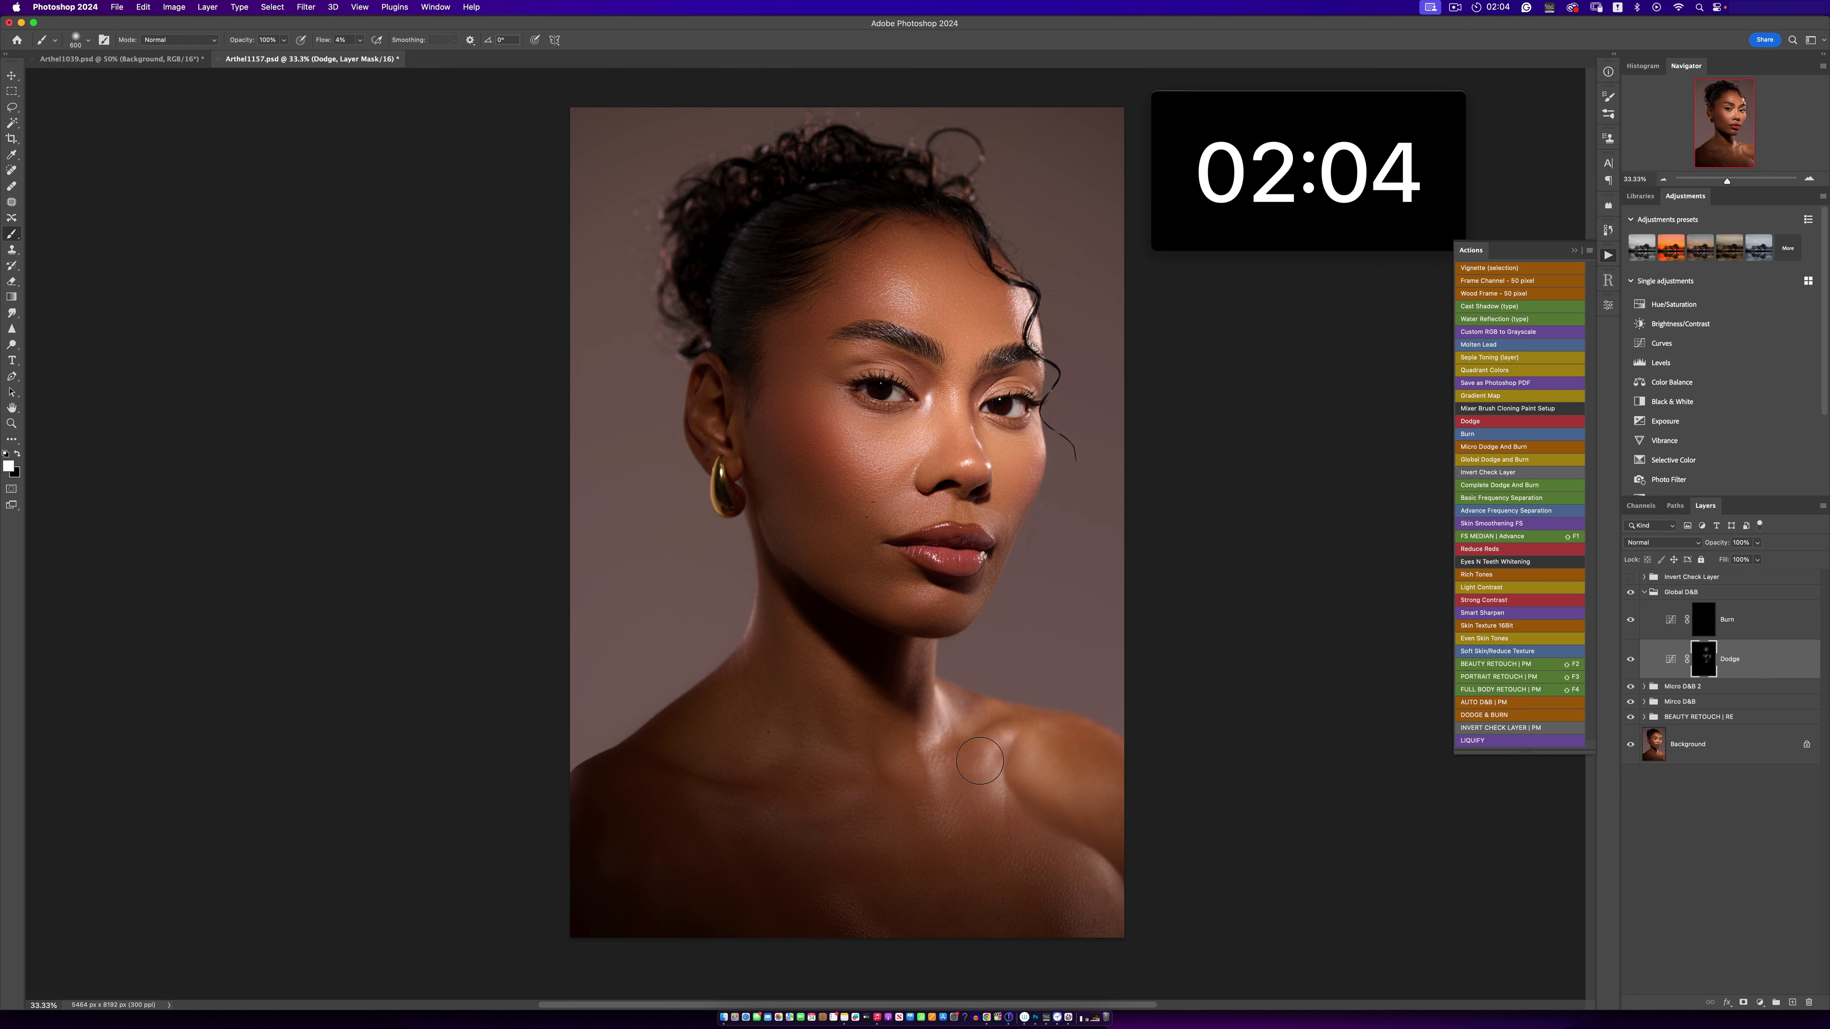
key("bracketright")
key("bracketright")
key("bracketright")
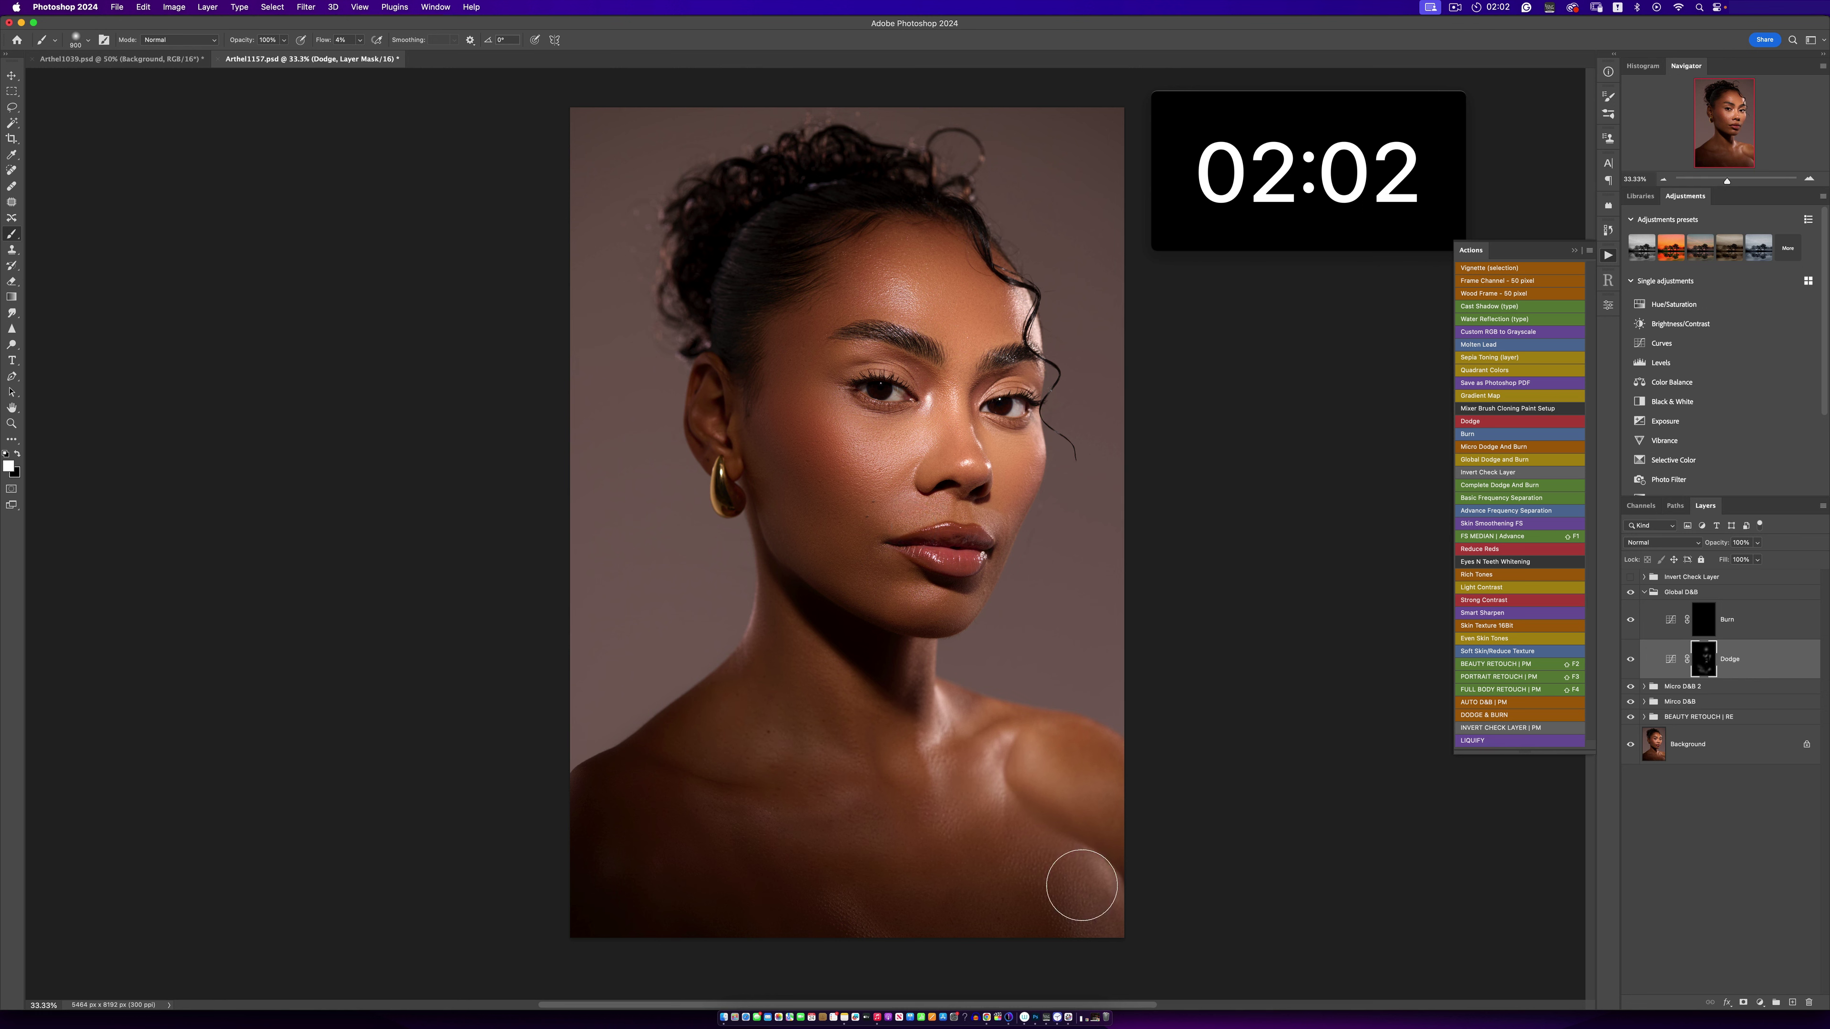
- Build up the Dodge mask highlights on the near cheek, forehead and far cheek
key("bracketright")
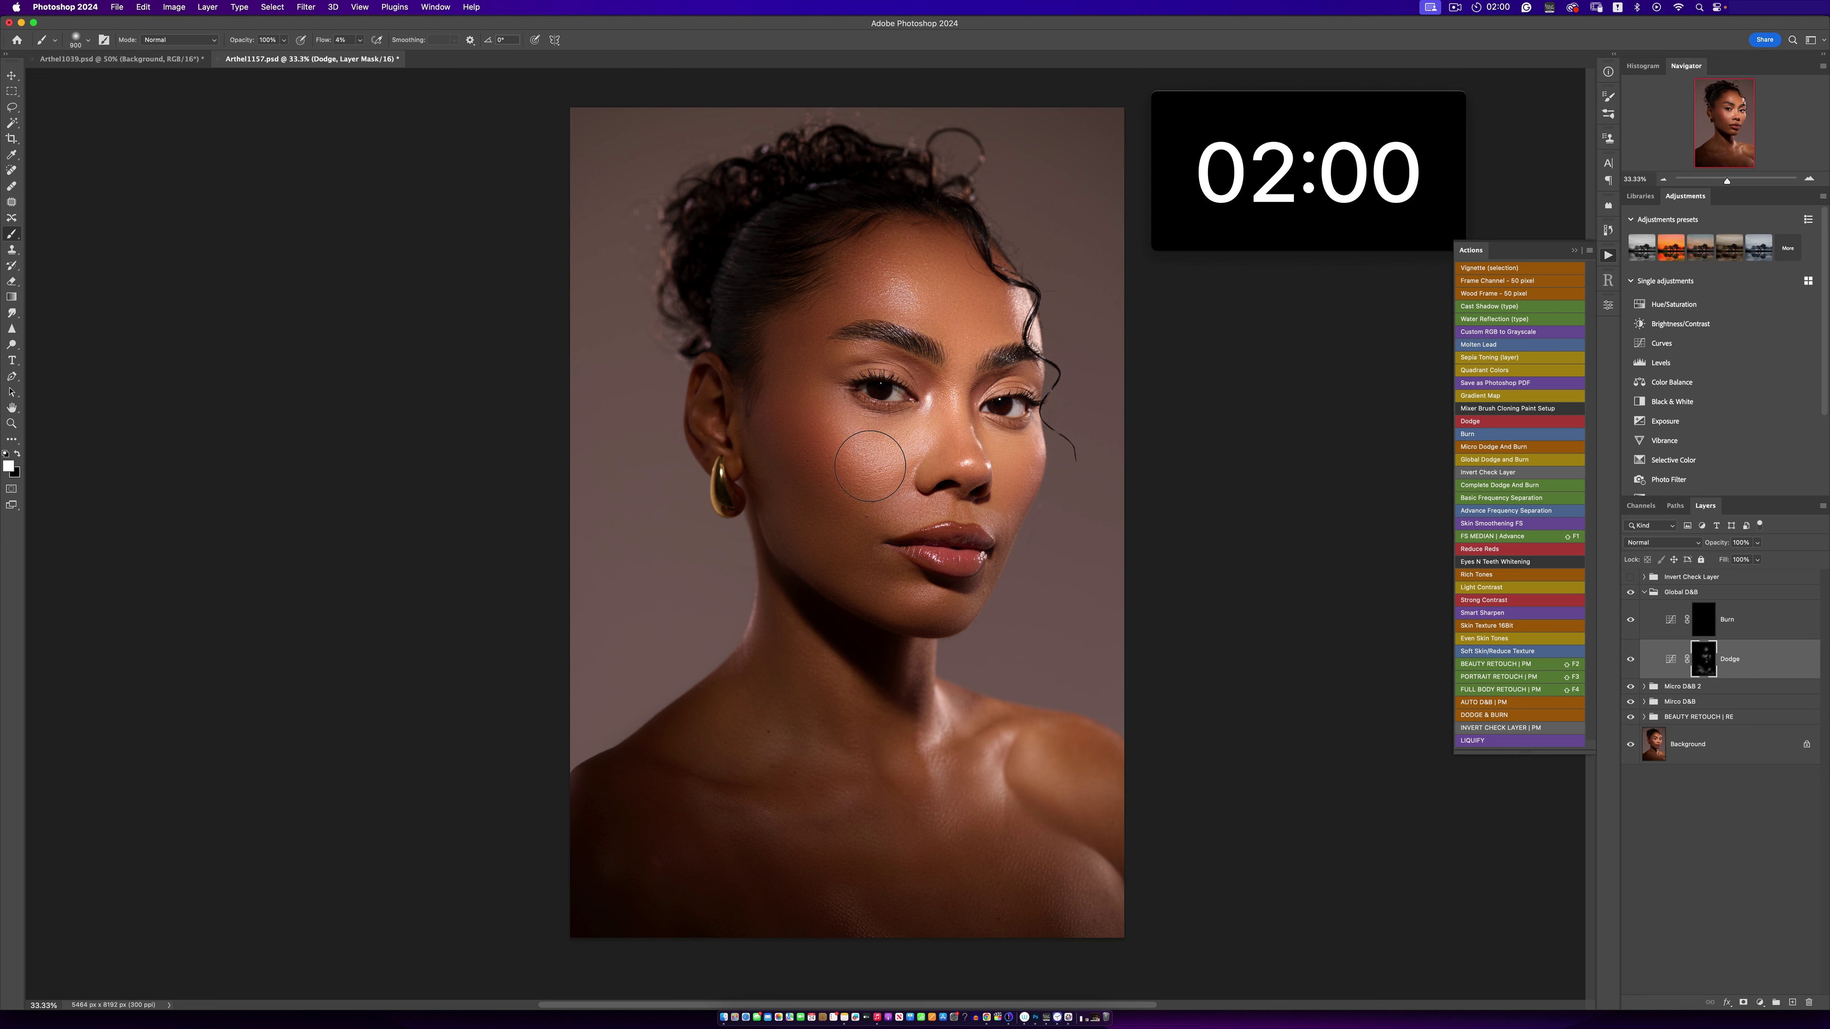
key("bracketright")
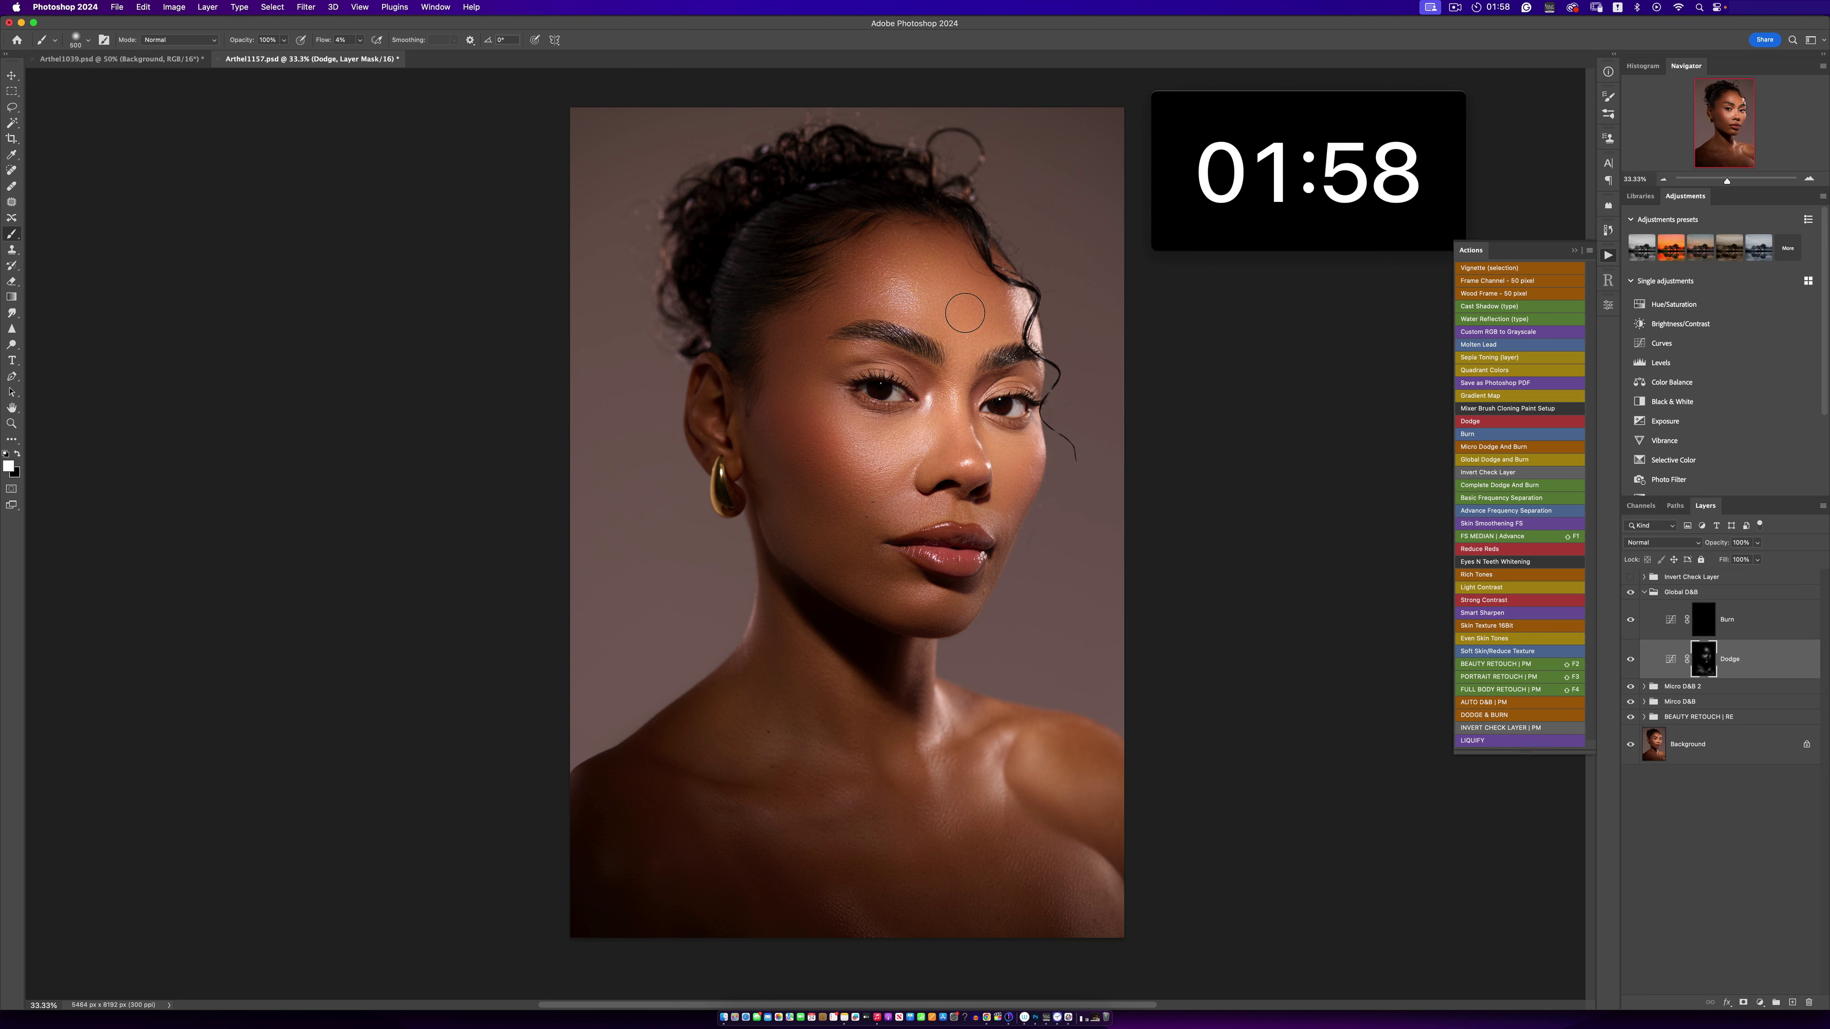
key("bracketleft")
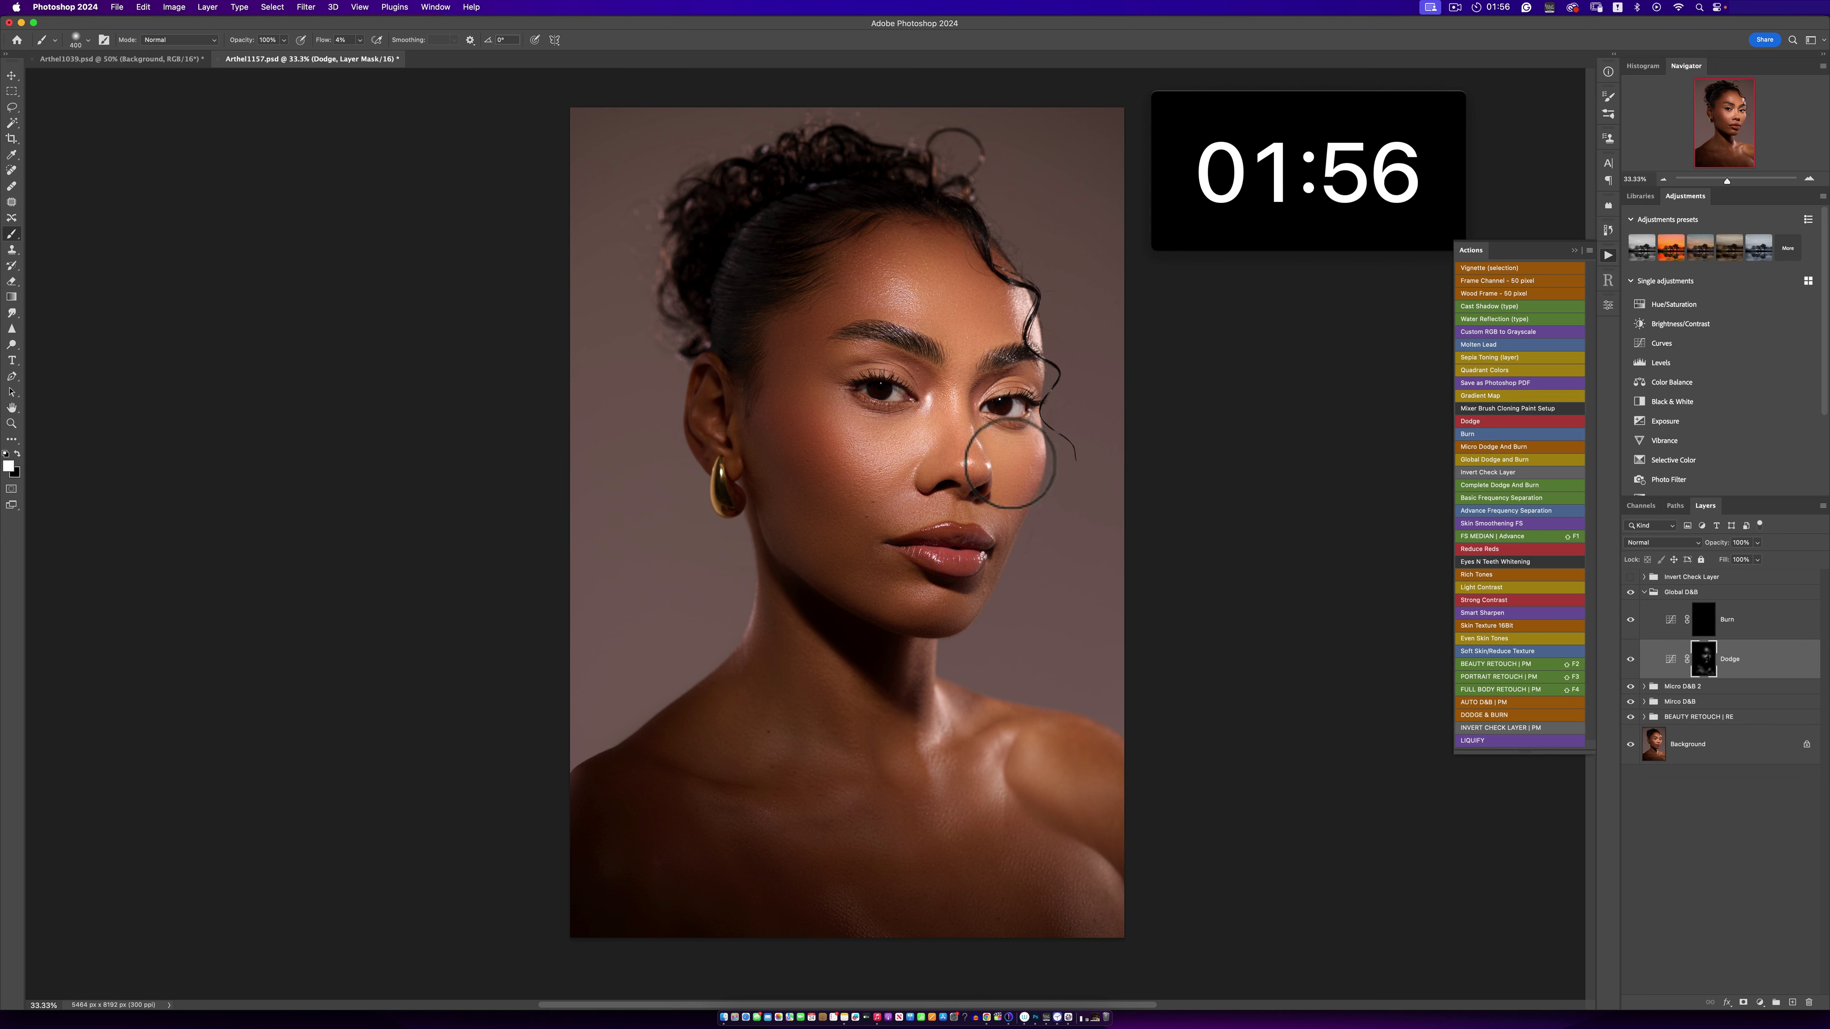
- Paint white on the Global D&B Burn mask along the near cheek and temple and around the forehead
left_click(1702, 631)
key("bracketright")
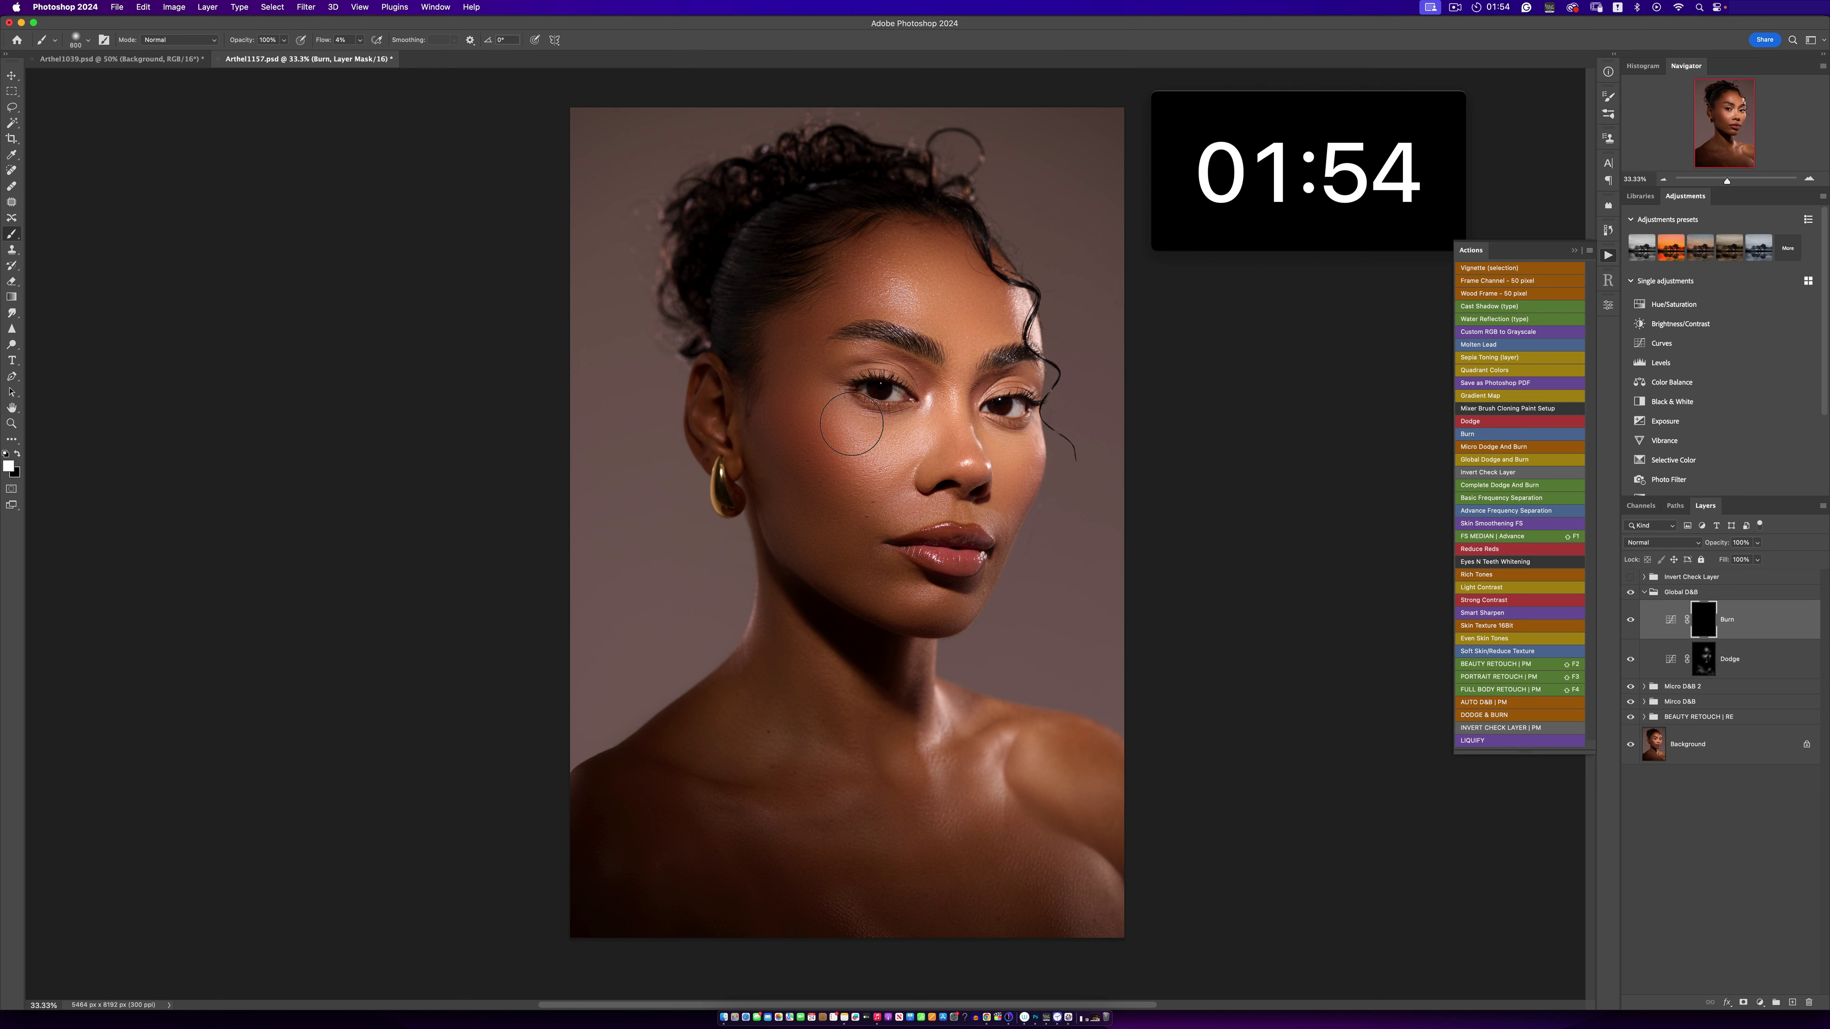
key("bracketright")
left_click_drag(841, 482, 754, 375)
key("bracketright")
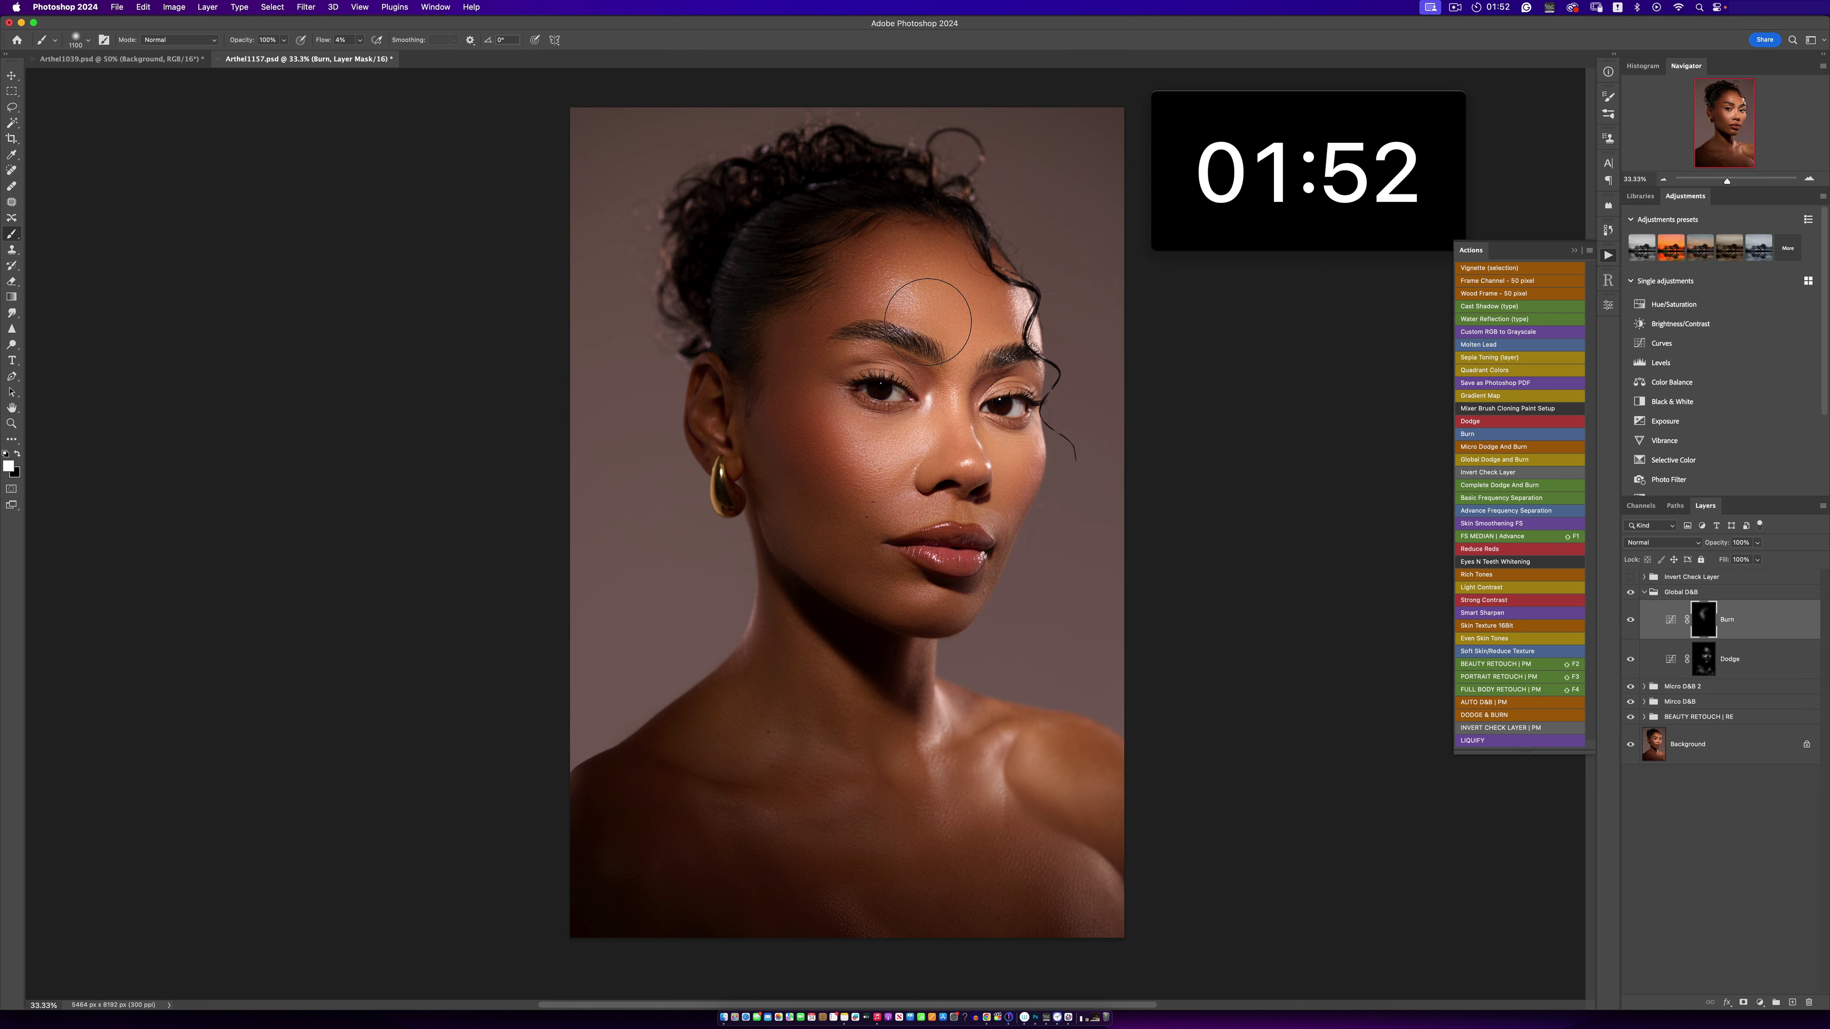
key("bracketleft")
key("bracketleft")
key("bracketleft")
key("bracketleft")
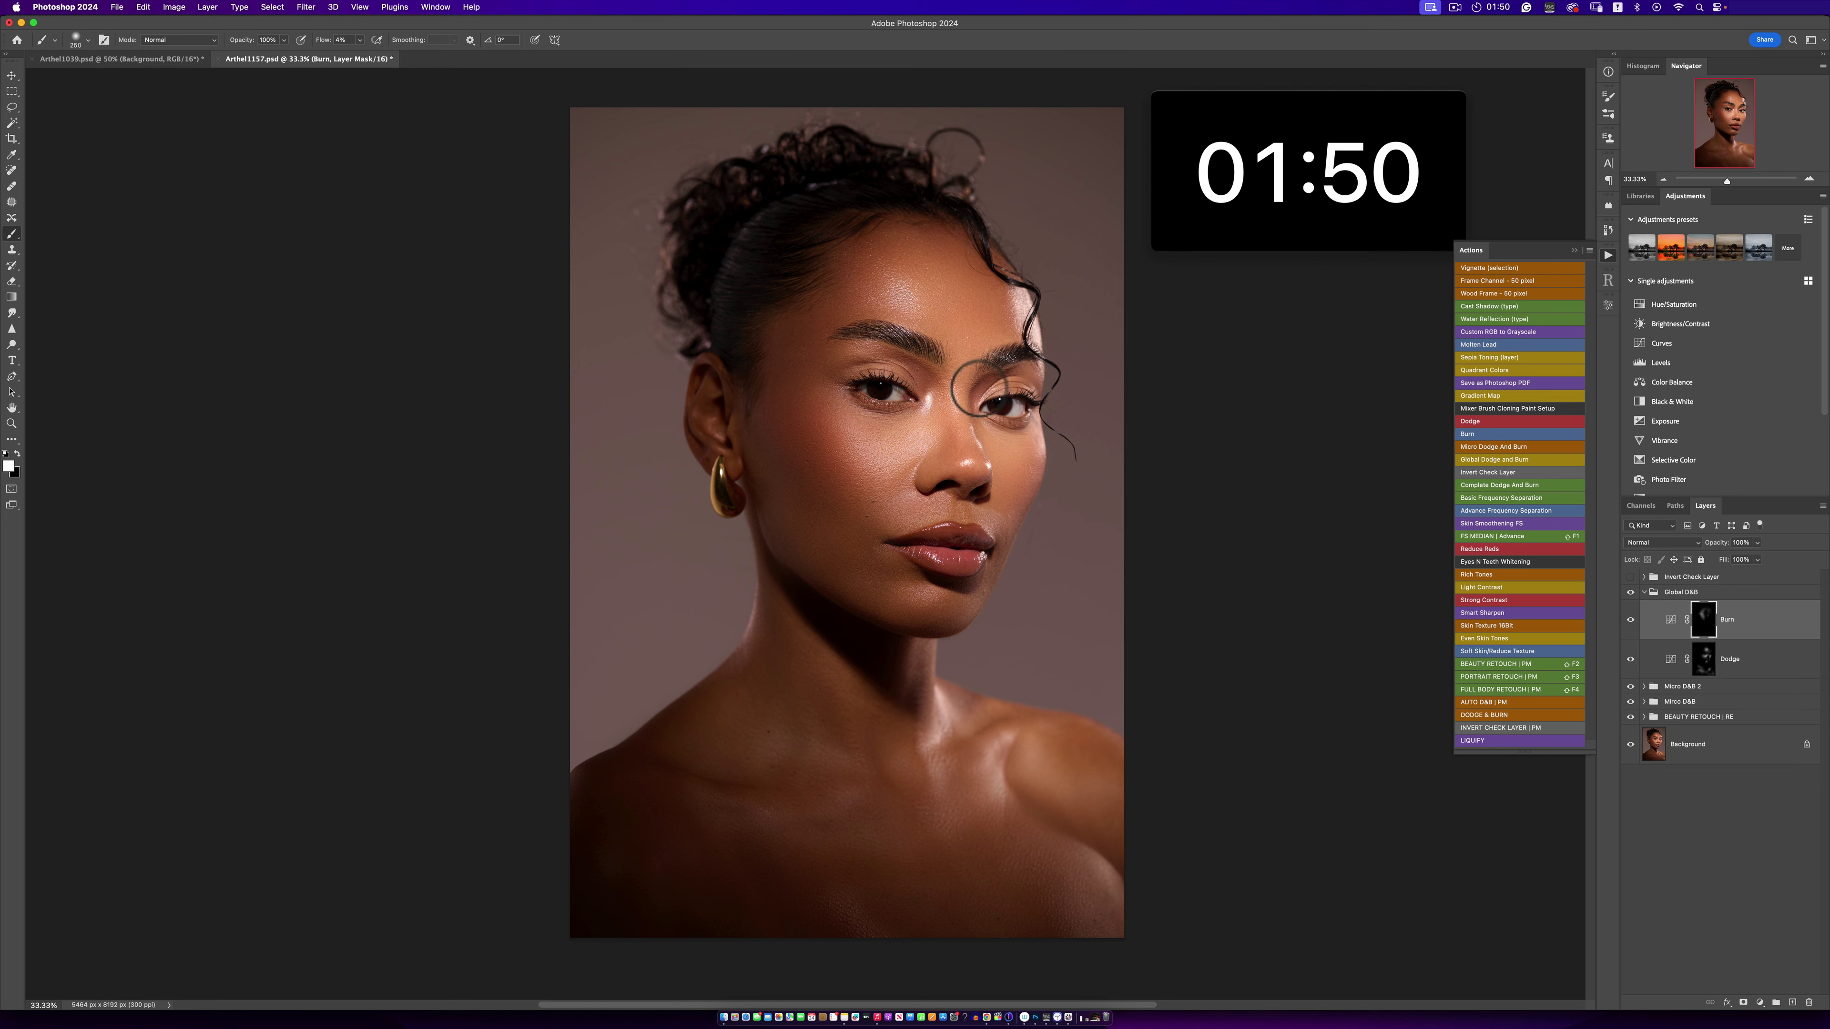
- Paint the Burn mask around the mouth and chin, and enlarge the brush to cover the neck and chest shadows
key("bracketright")
key("bracketright")
key("bracketright")
key("bracketright")
key("bracketright")
key("bracketright")
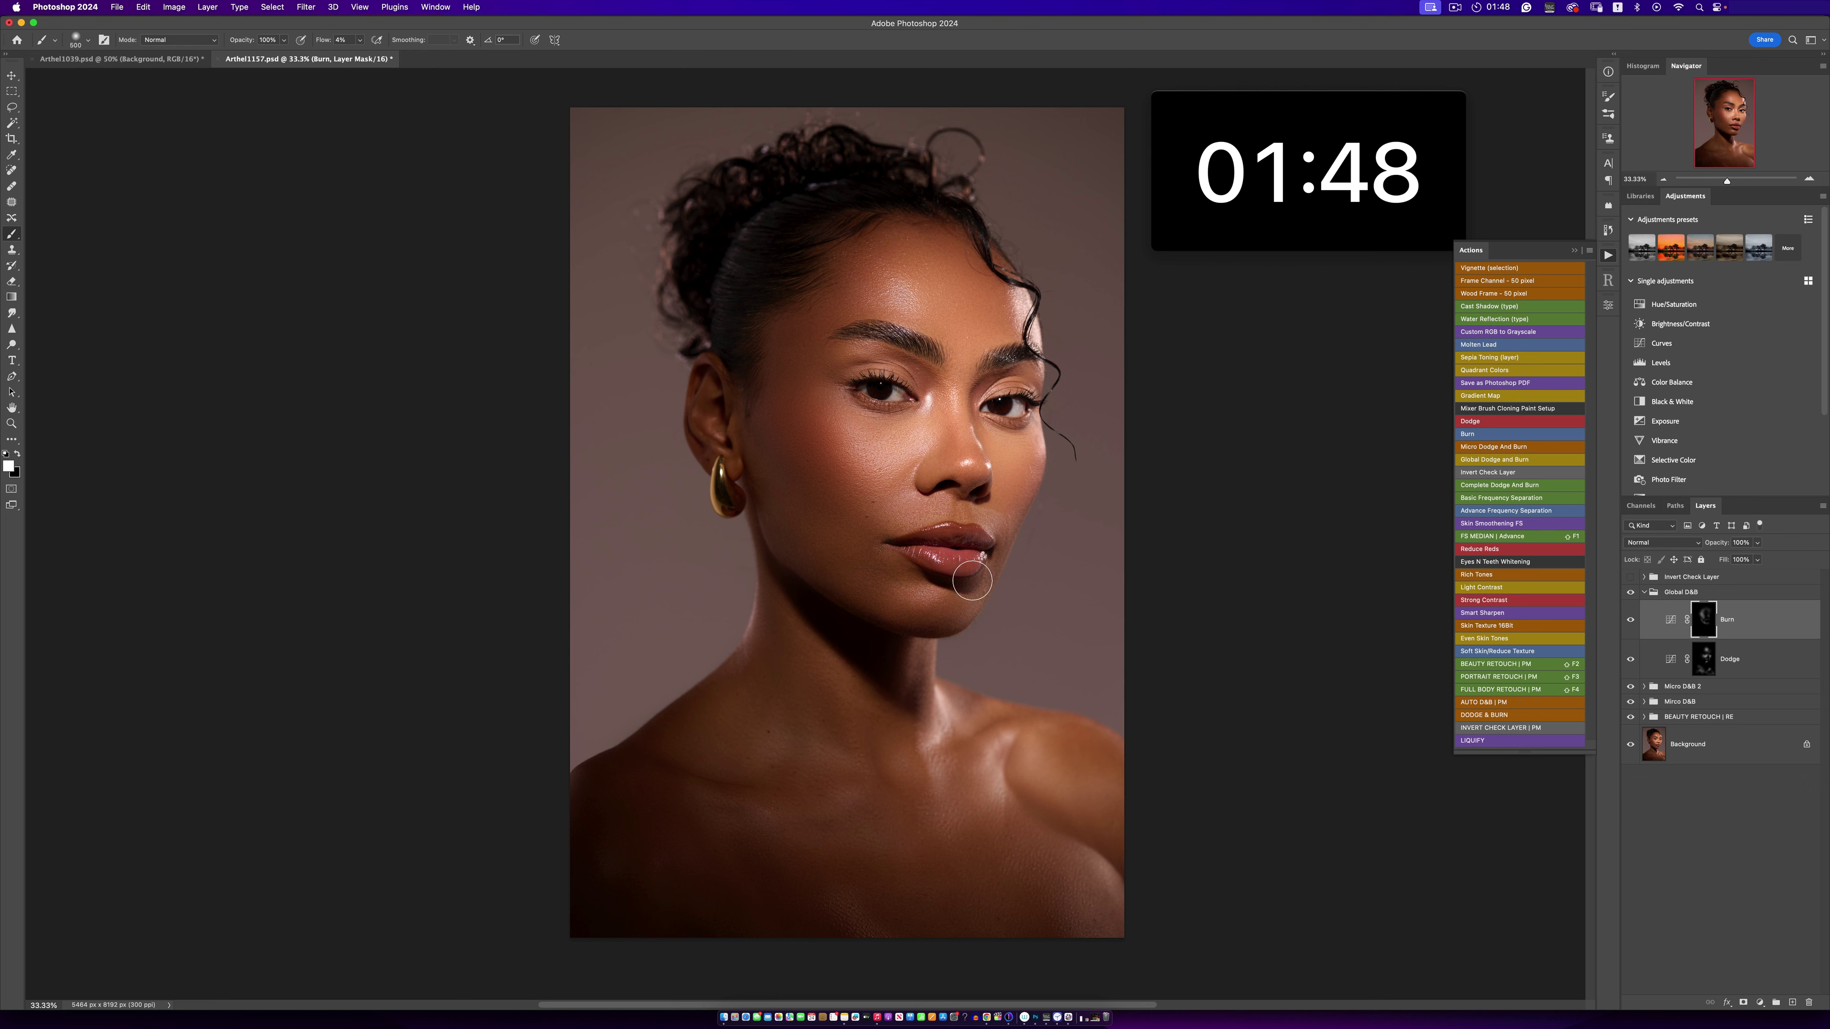
key("bracketright")
key("bracketright")
key("bracketright")
key("bracketright")
key("bracketright")
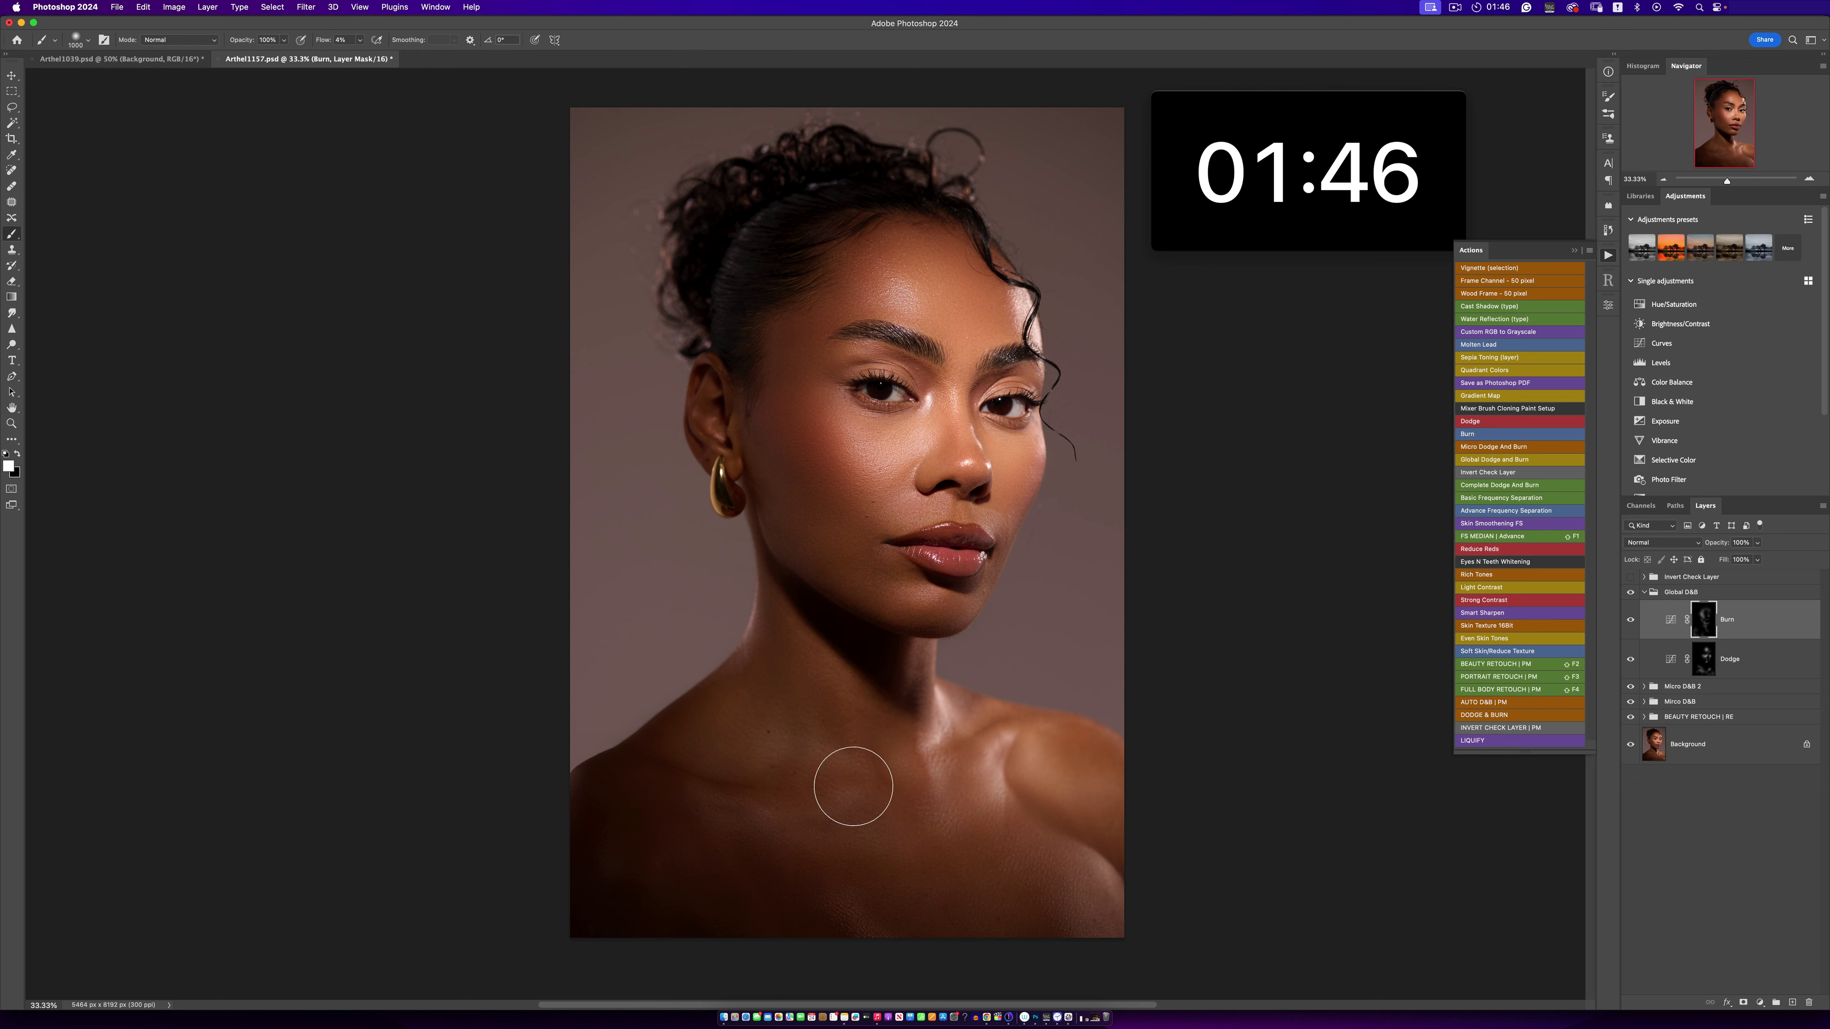
- Refine the Burn mask with progressively smaller brush sizes
key("bracketleft")
key("bracketleft")
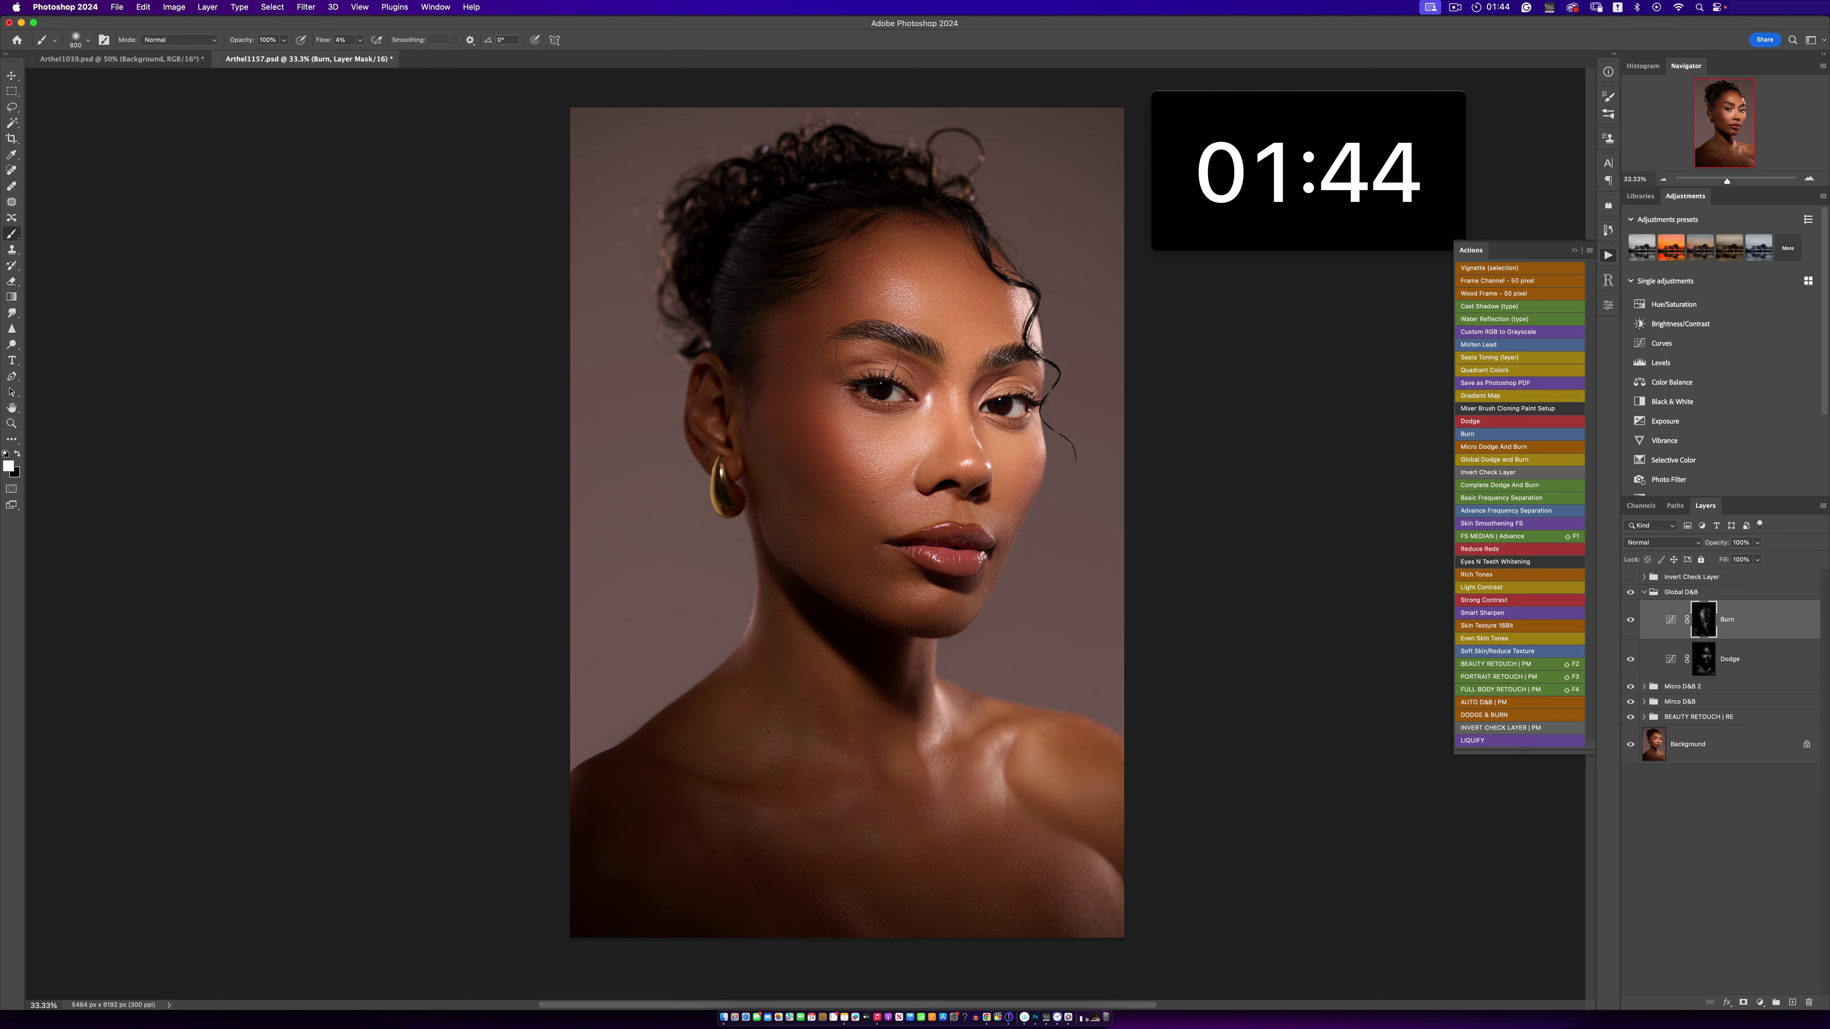
key("bracketleft")
key("bracketleft")
key("bracketleft")
key("bracketleft")
key("bracketleft")
key("bracketleft")
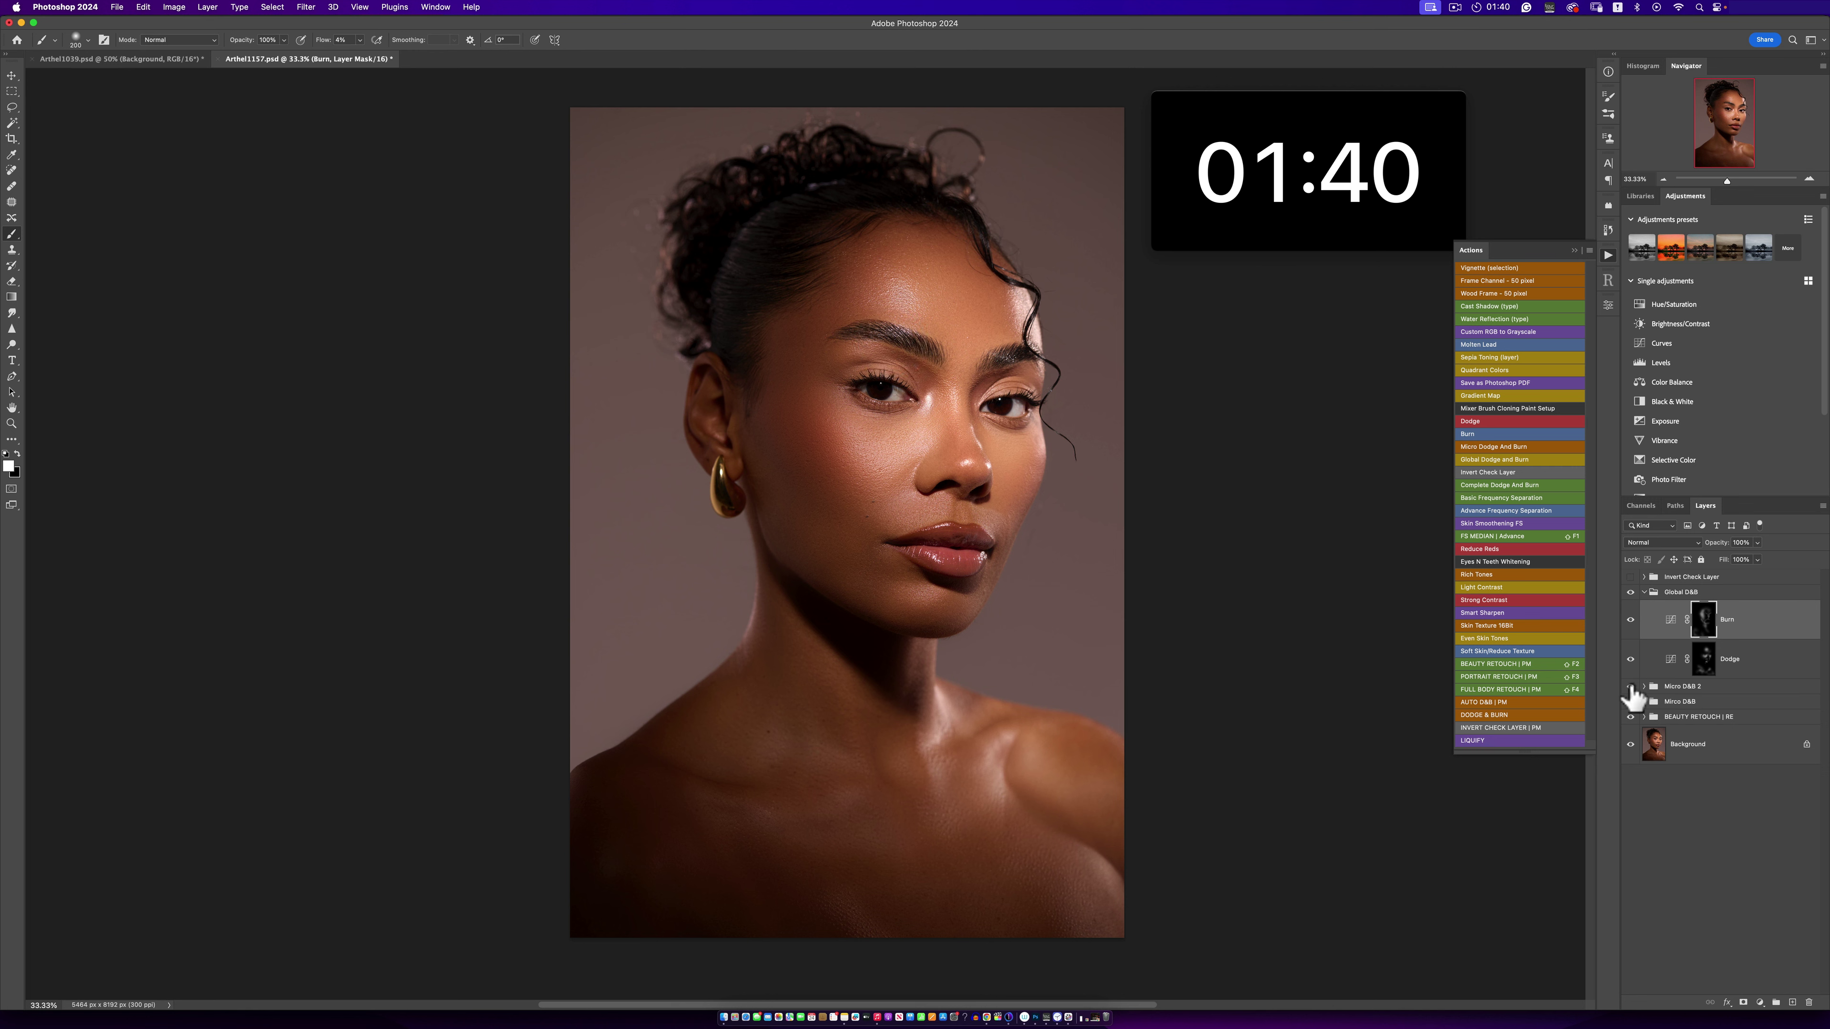
- Touch up the Dodge mask with a smaller brush and collapse the Global D&B group
left_click(1704, 660)
key("bracketleft")
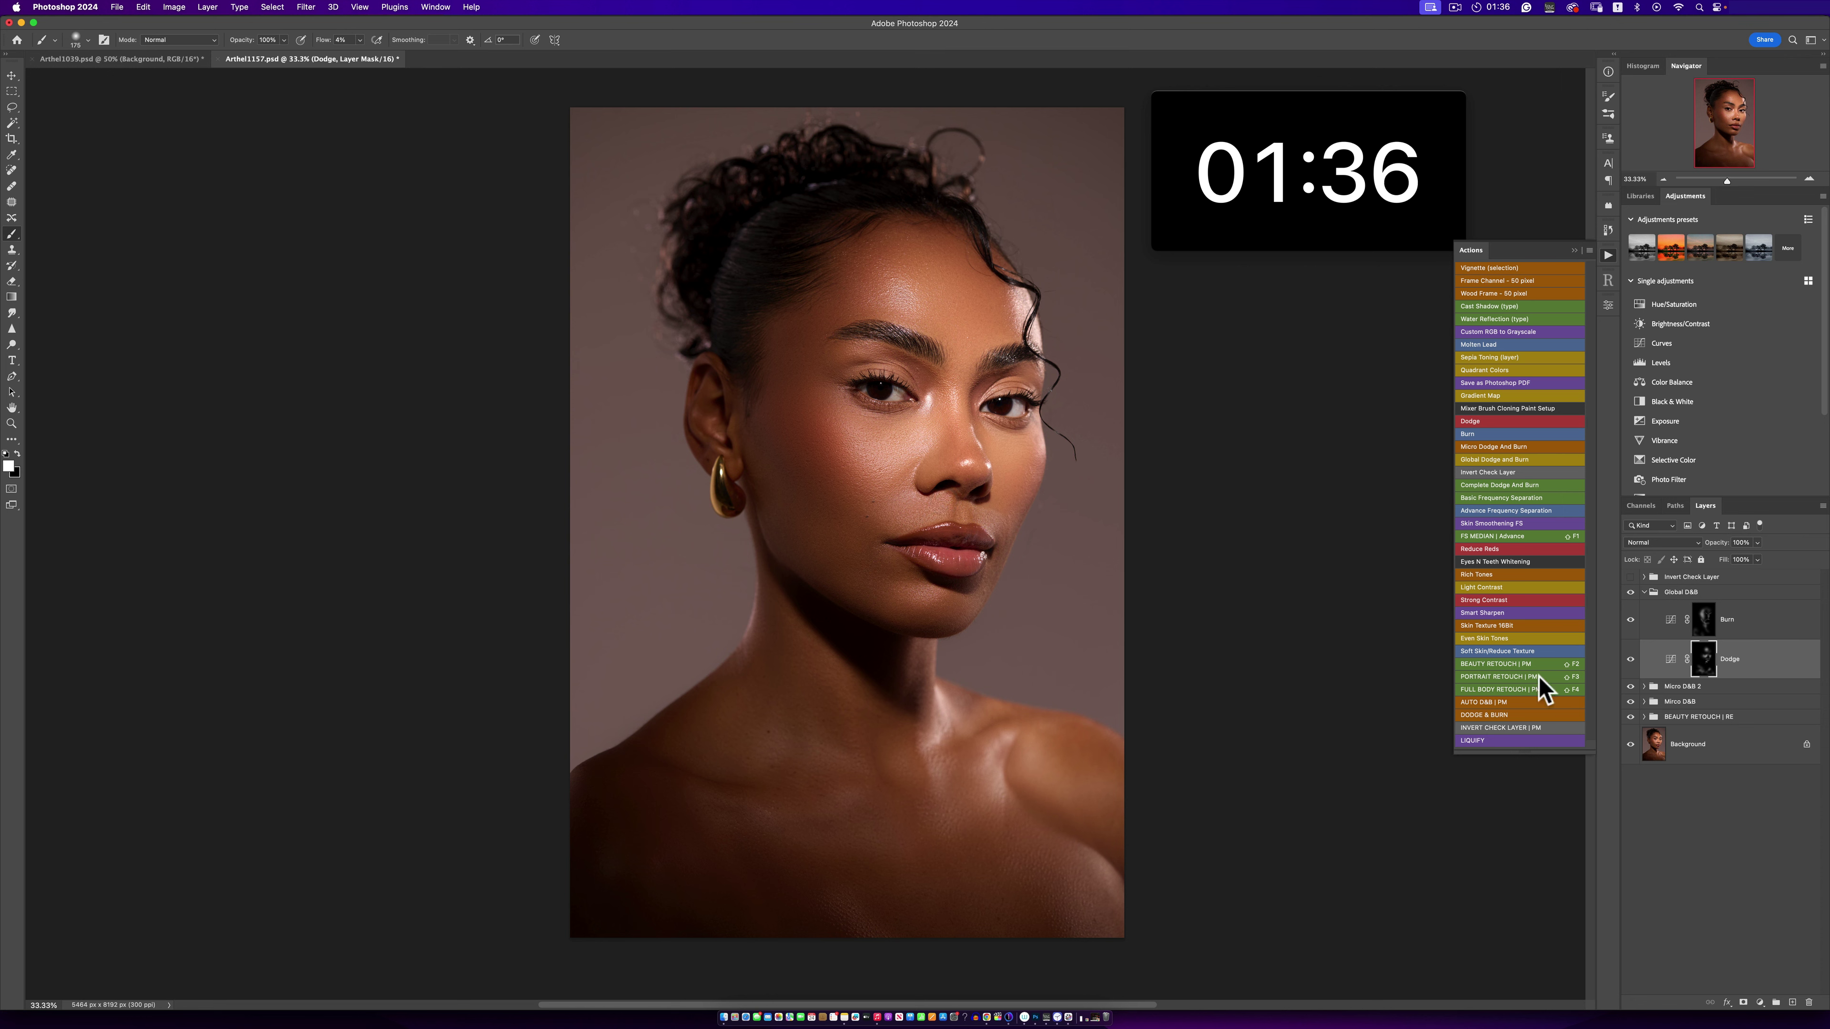
left_click(1644, 592)
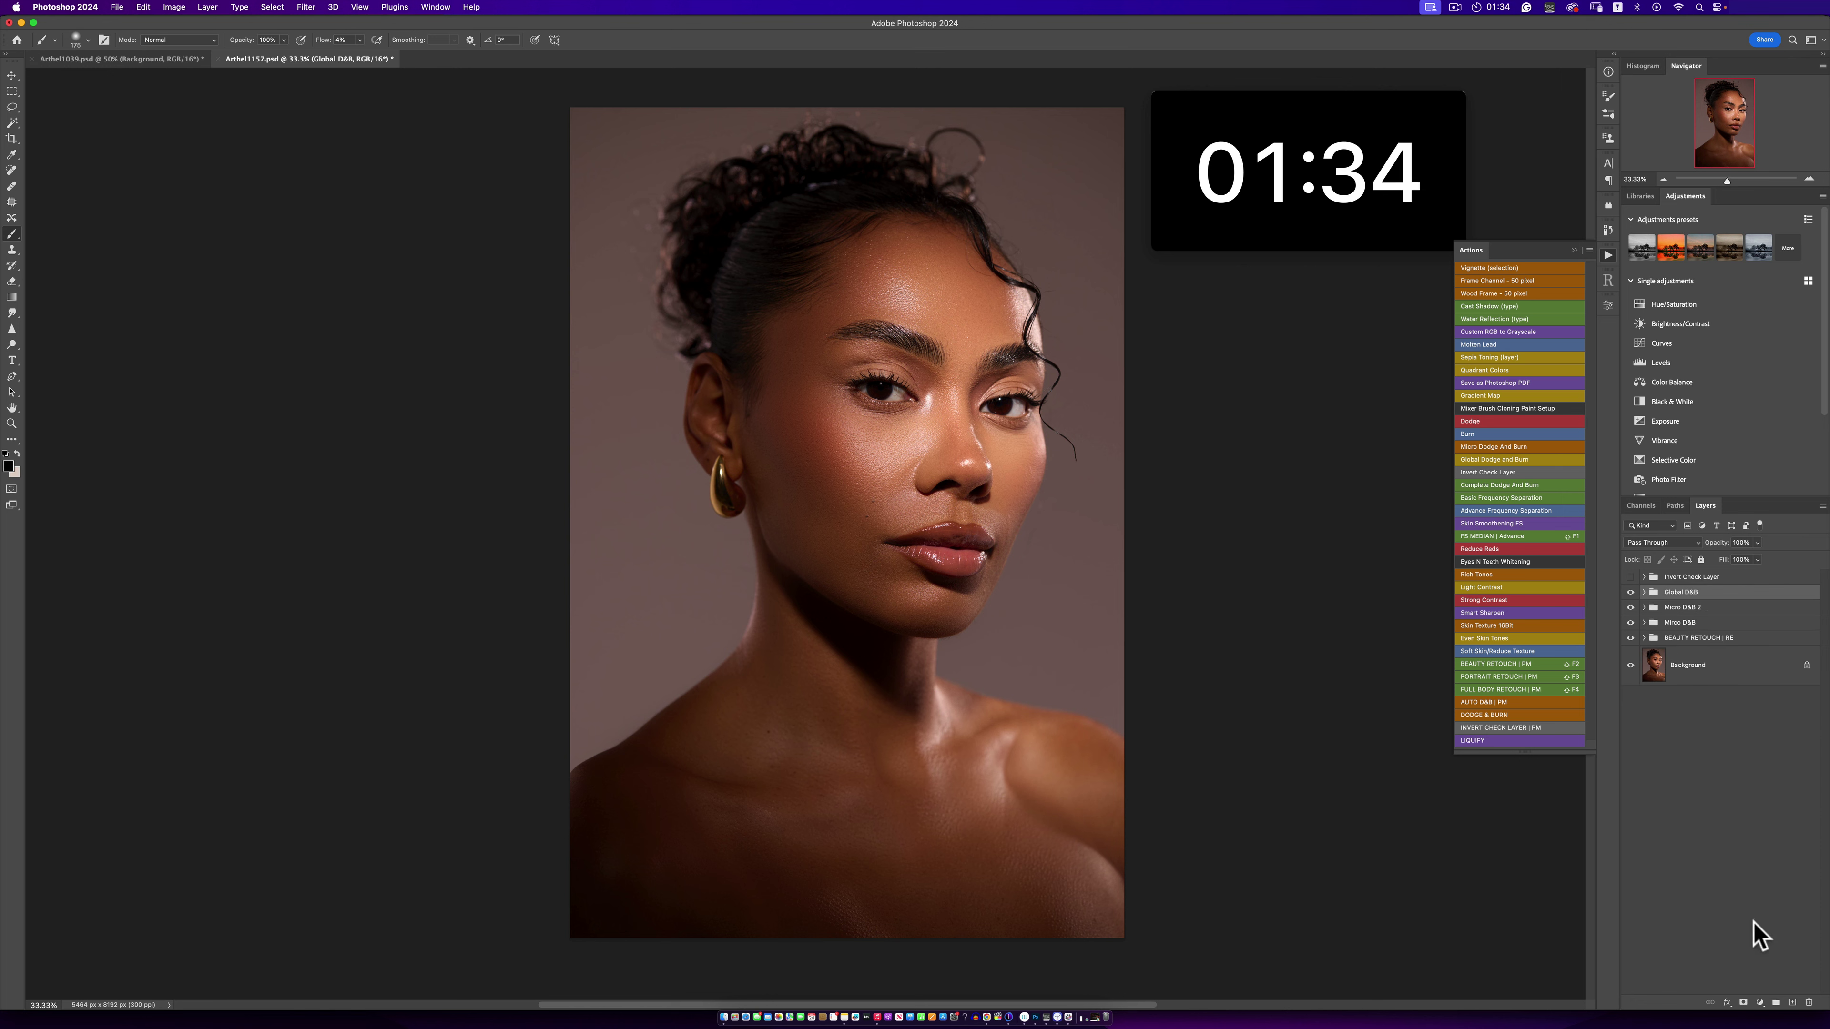
- Add a Levels adjustment layer above the Global D&B group and adjust its black input level to deepen the shadows
left_click(1759, 1002)
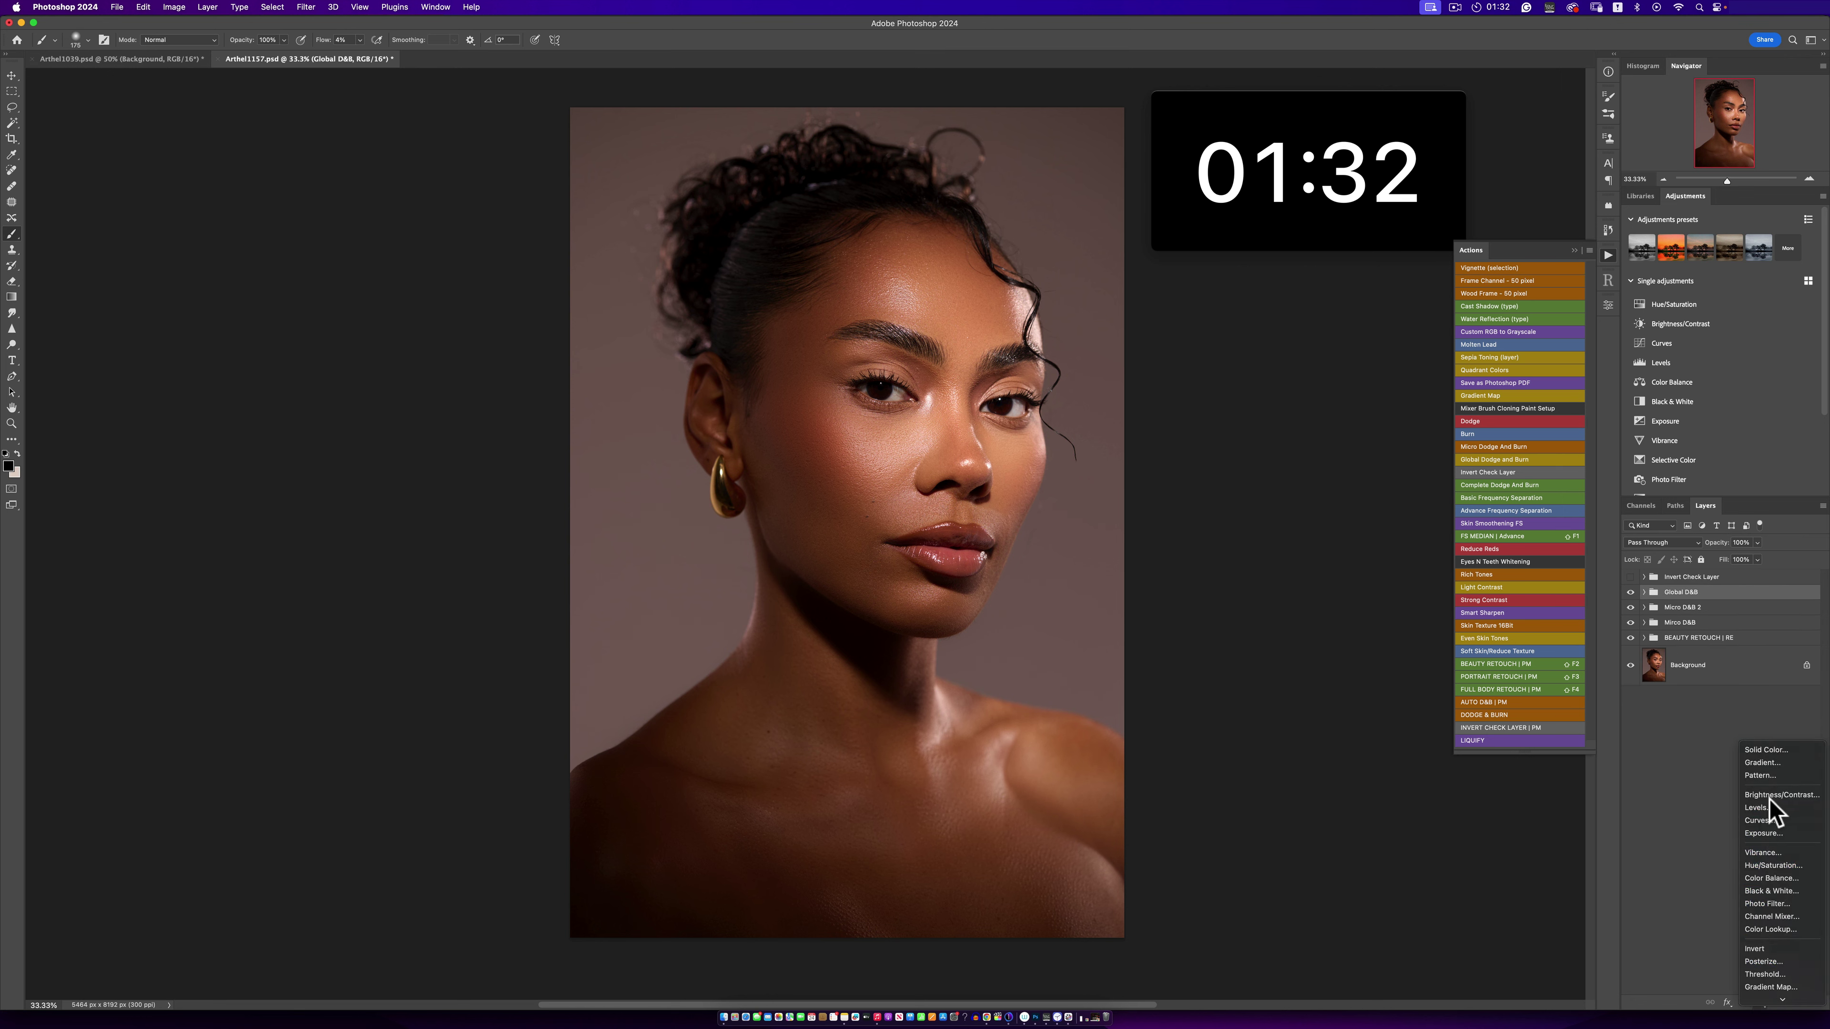
left_click(1765, 807)
left_click_drag(1576, 432, 1579, 429)
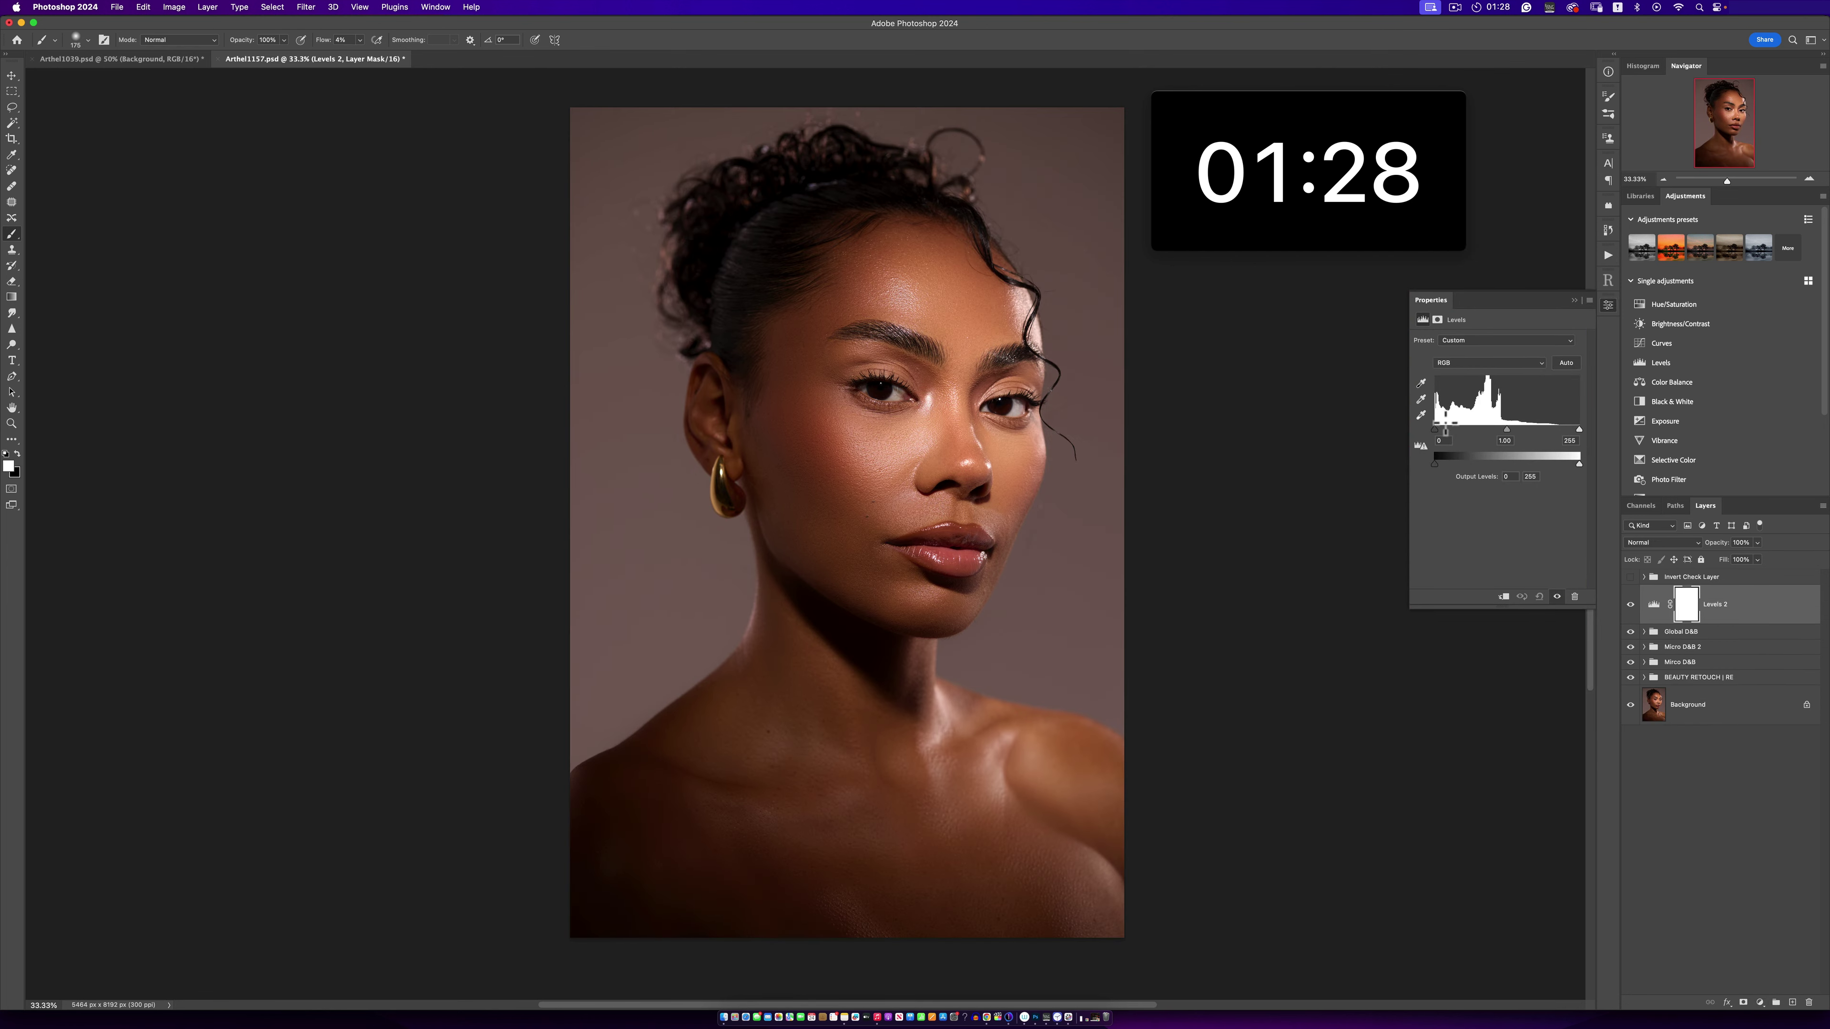
left_click_drag(1436, 430, 1438, 431)
left_click(1574, 300)
key("z")
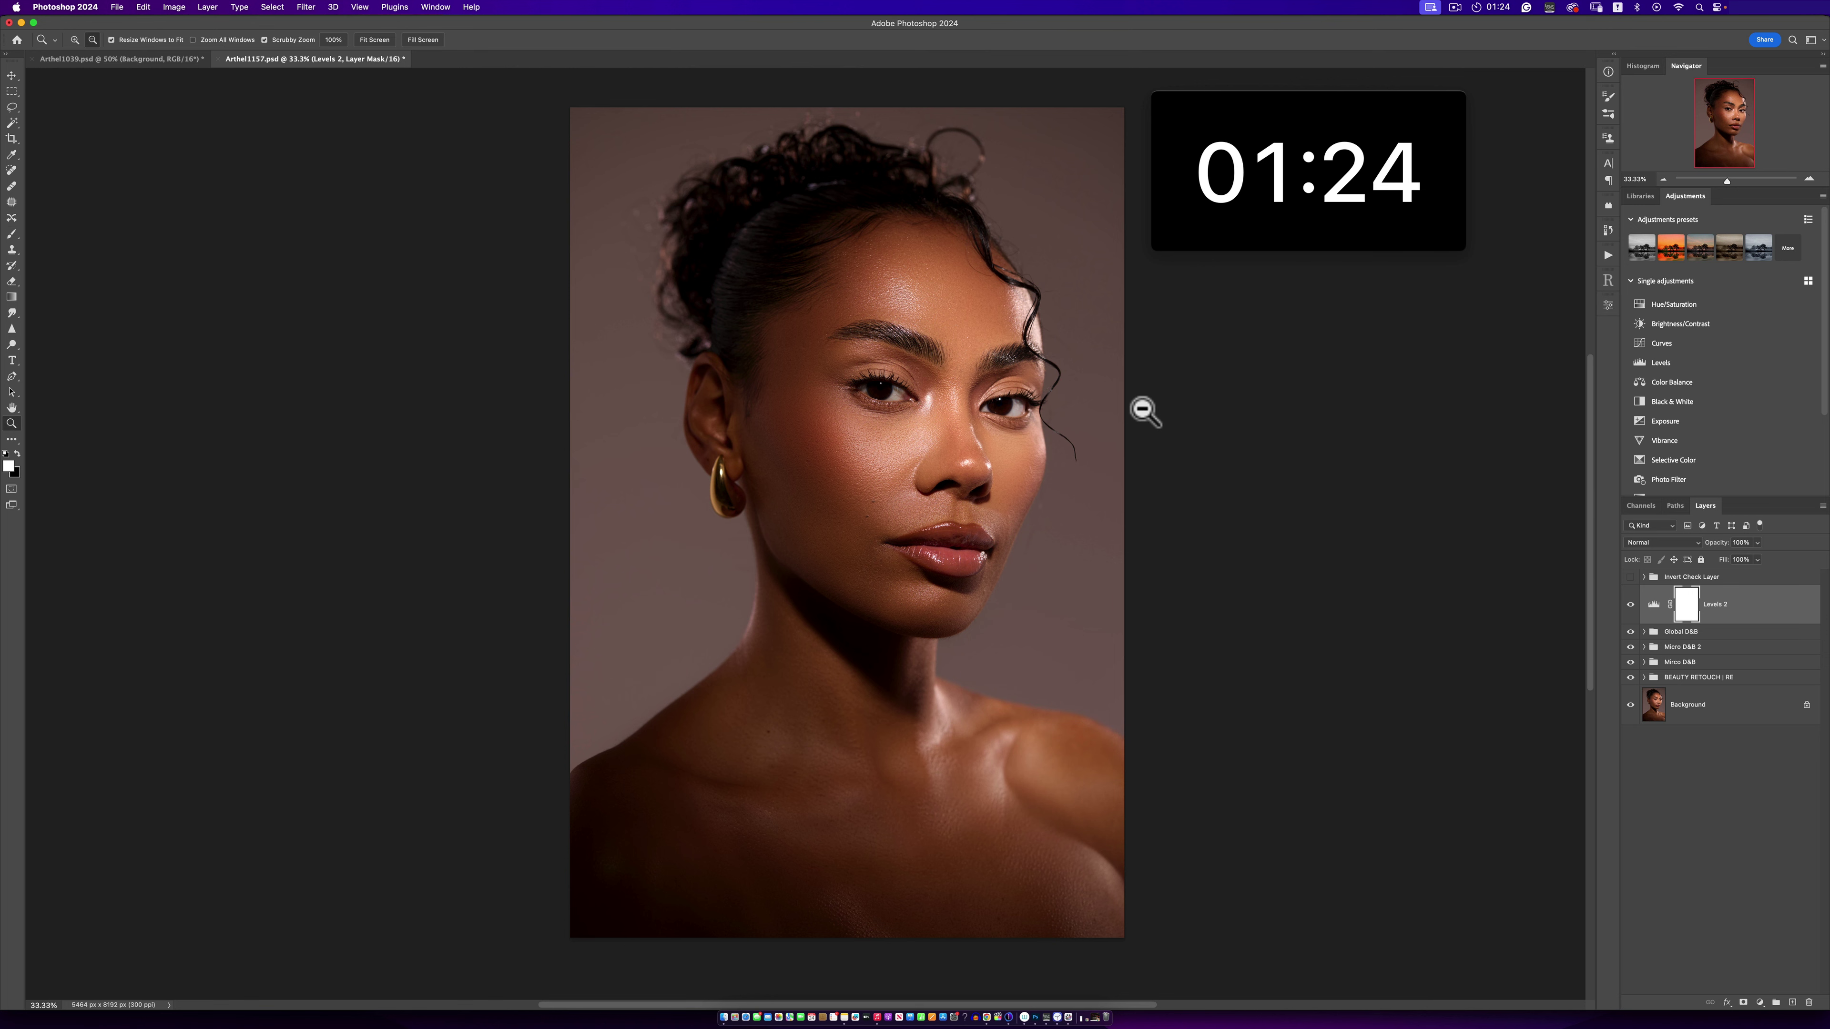
left_click(1132, 415, "alt")
left_click(1001, 464)
key("b")
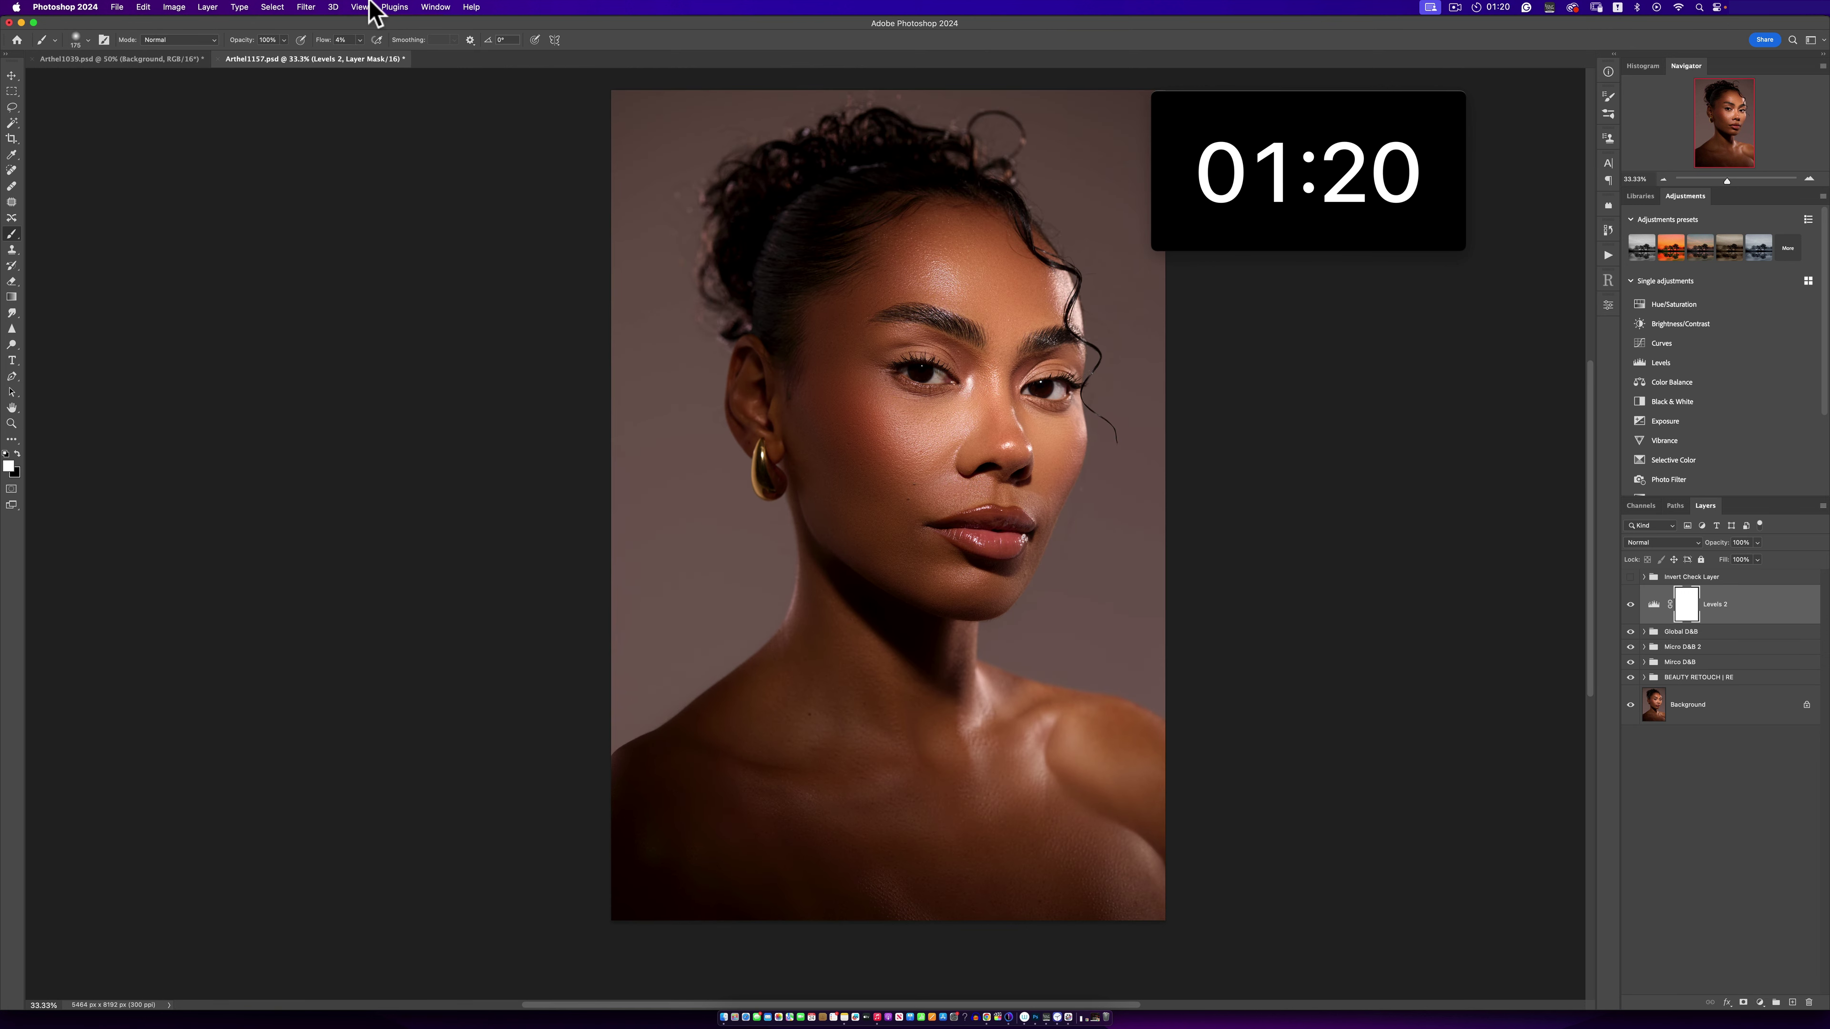
- Add a Color Balance adjustment layer and limit its mask to the backdrop by sampling the background with Color Range
left_click(1759, 1002)
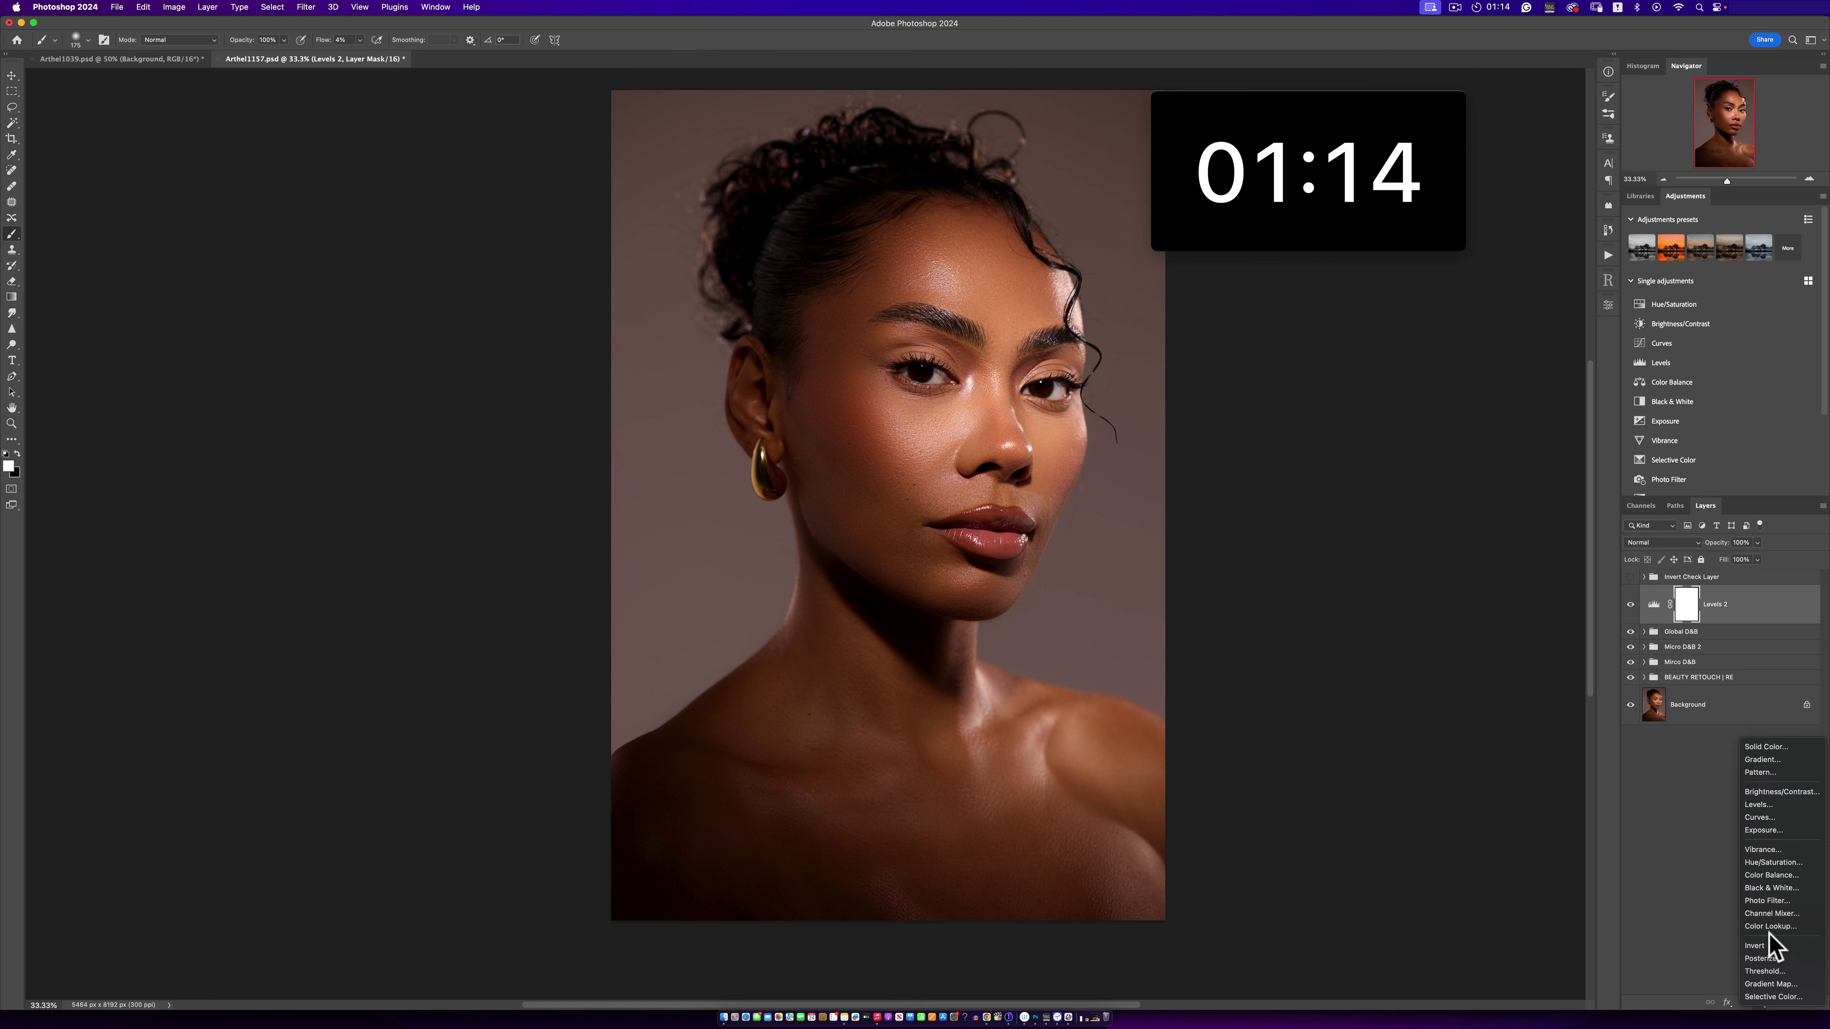
left_click(1766, 874)
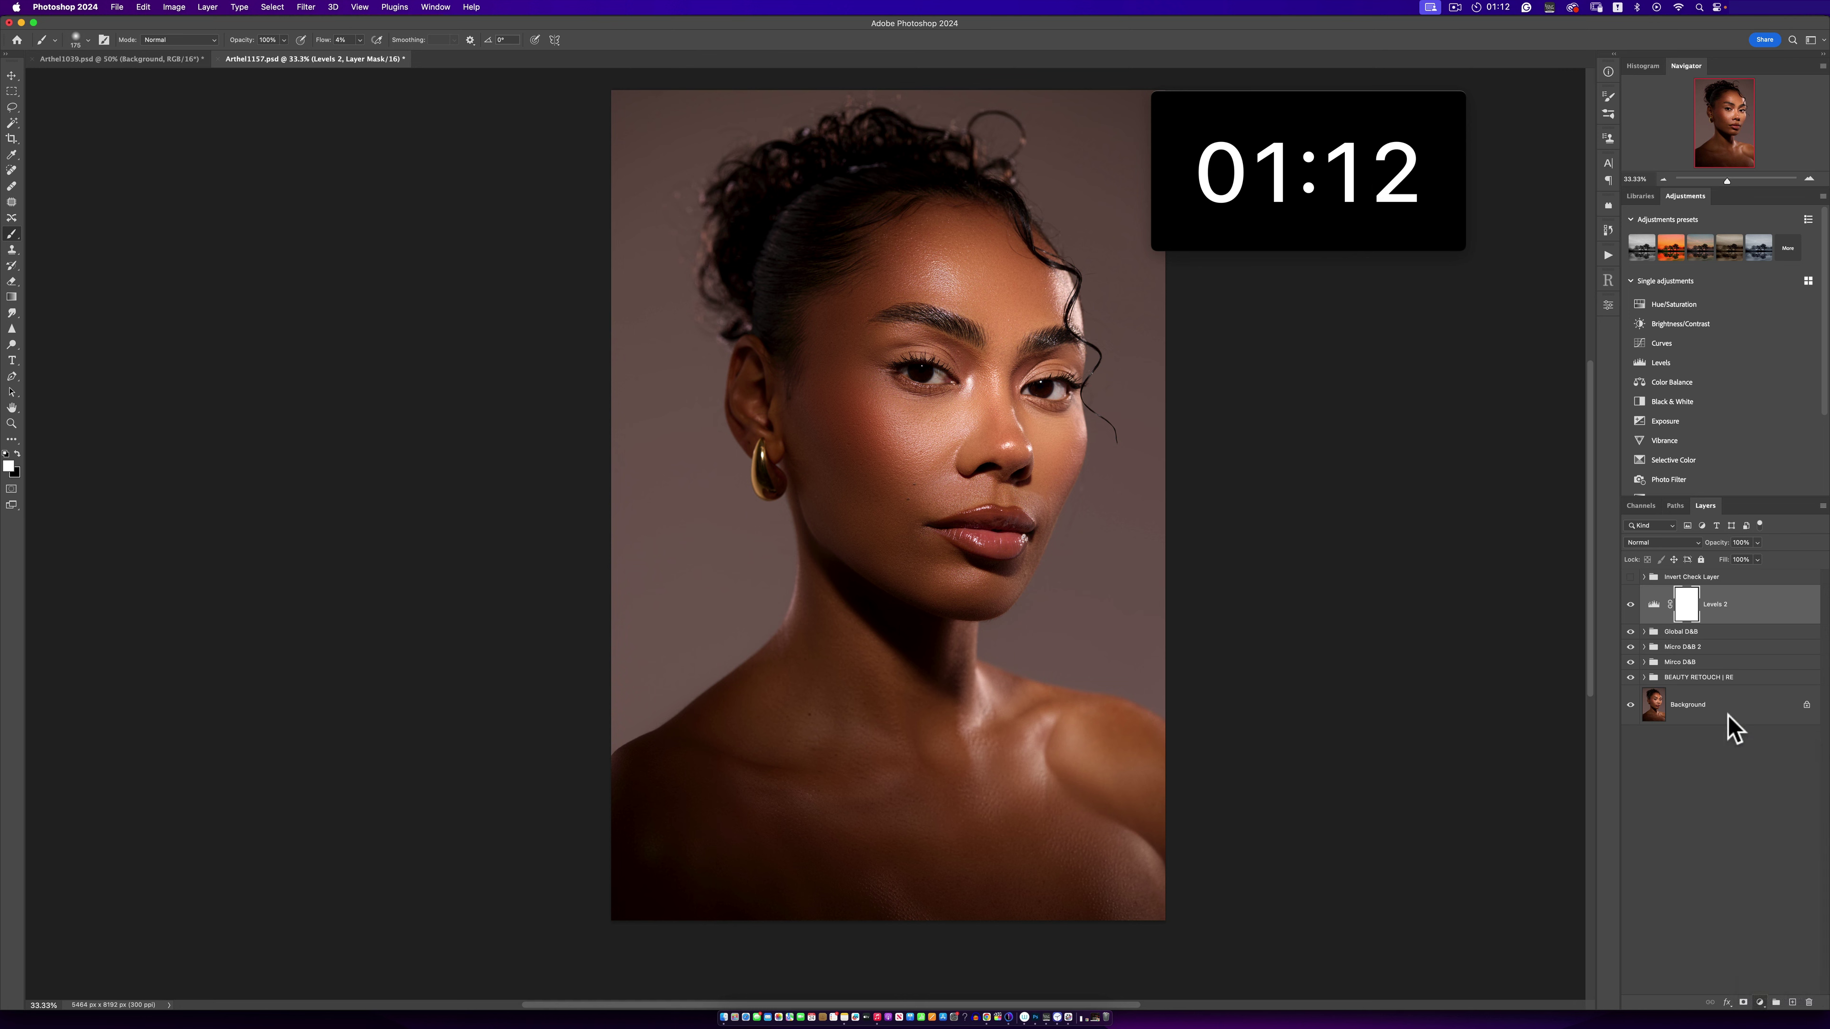
left_click(306, 8)
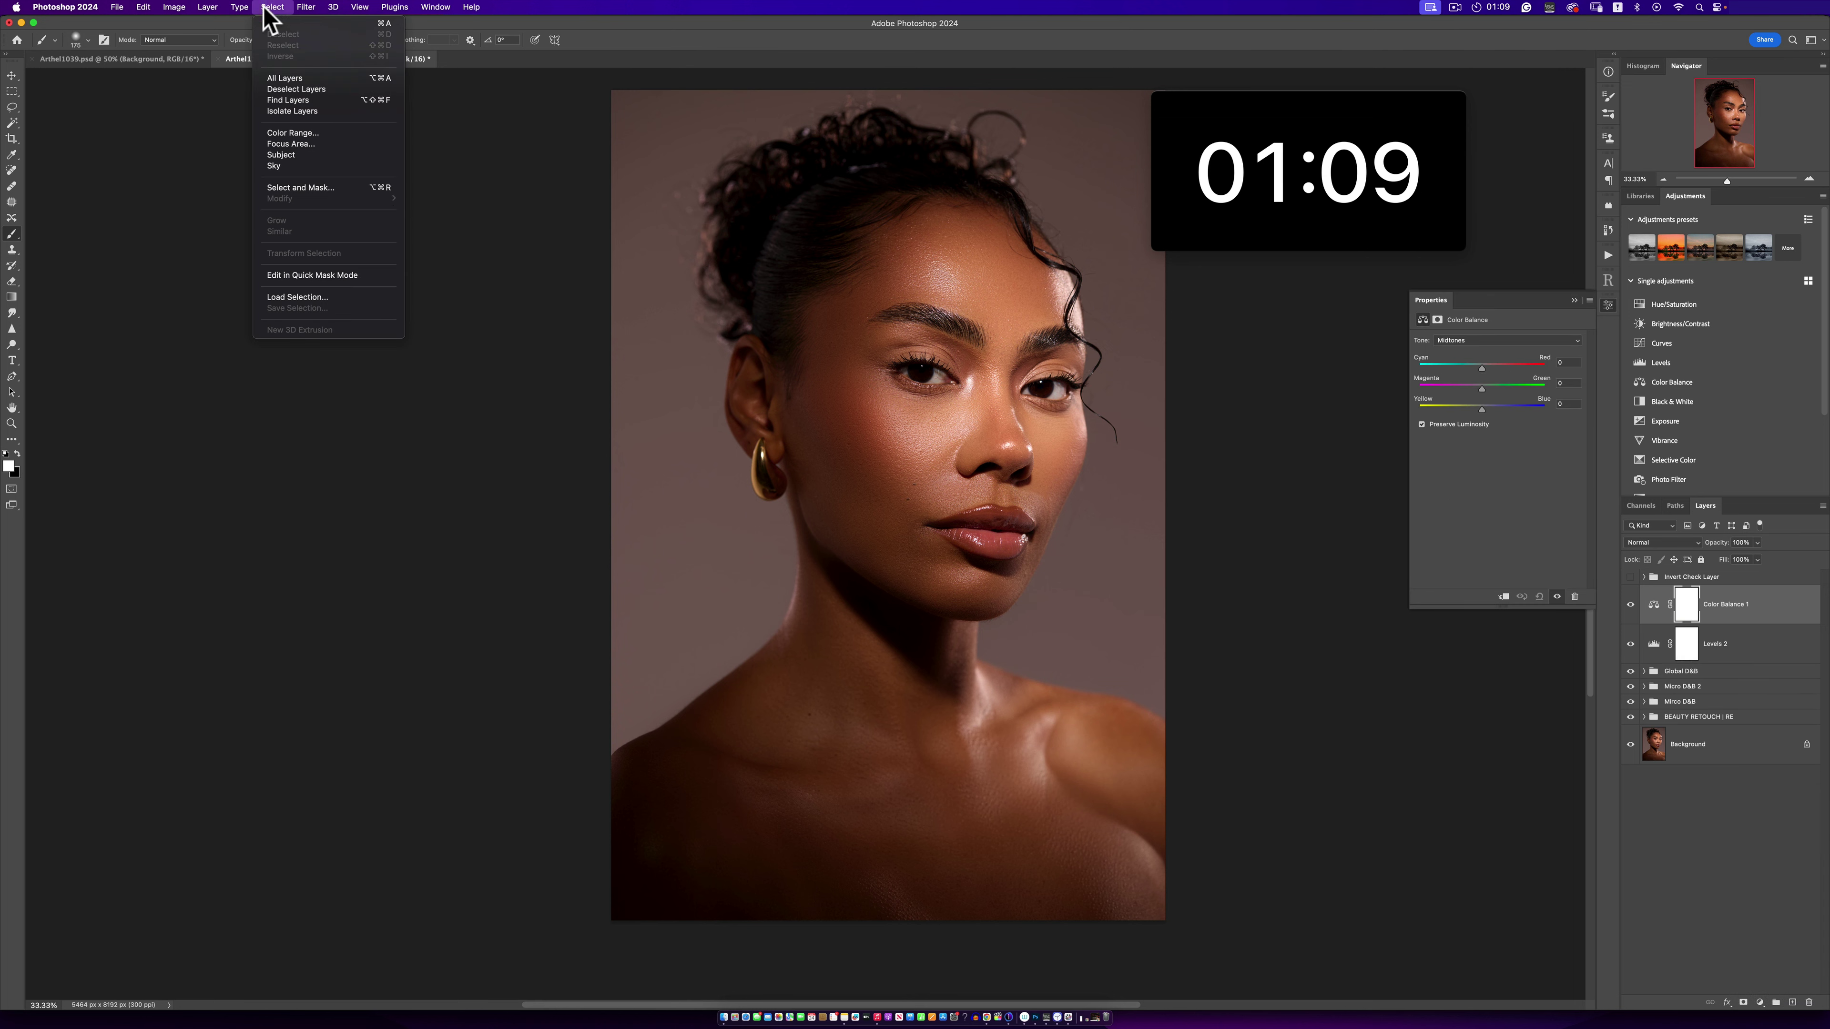
left_click(293, 134)
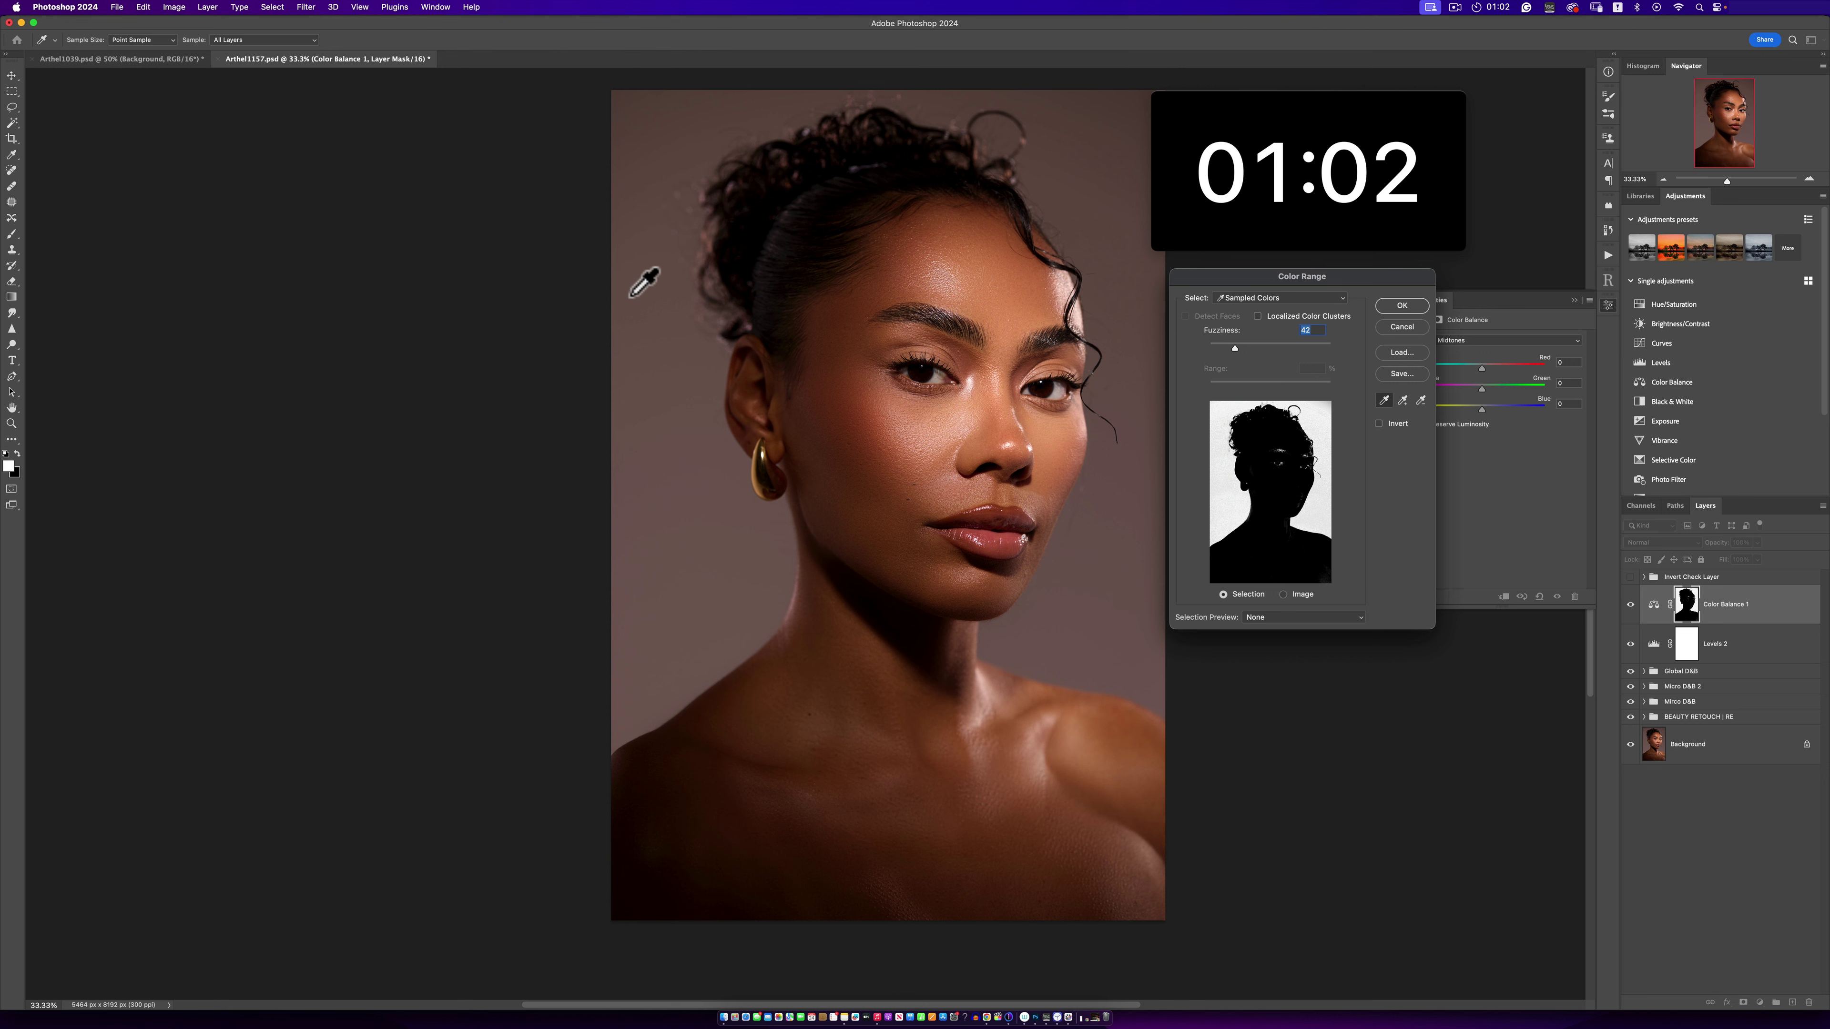
left_click(636, 245)
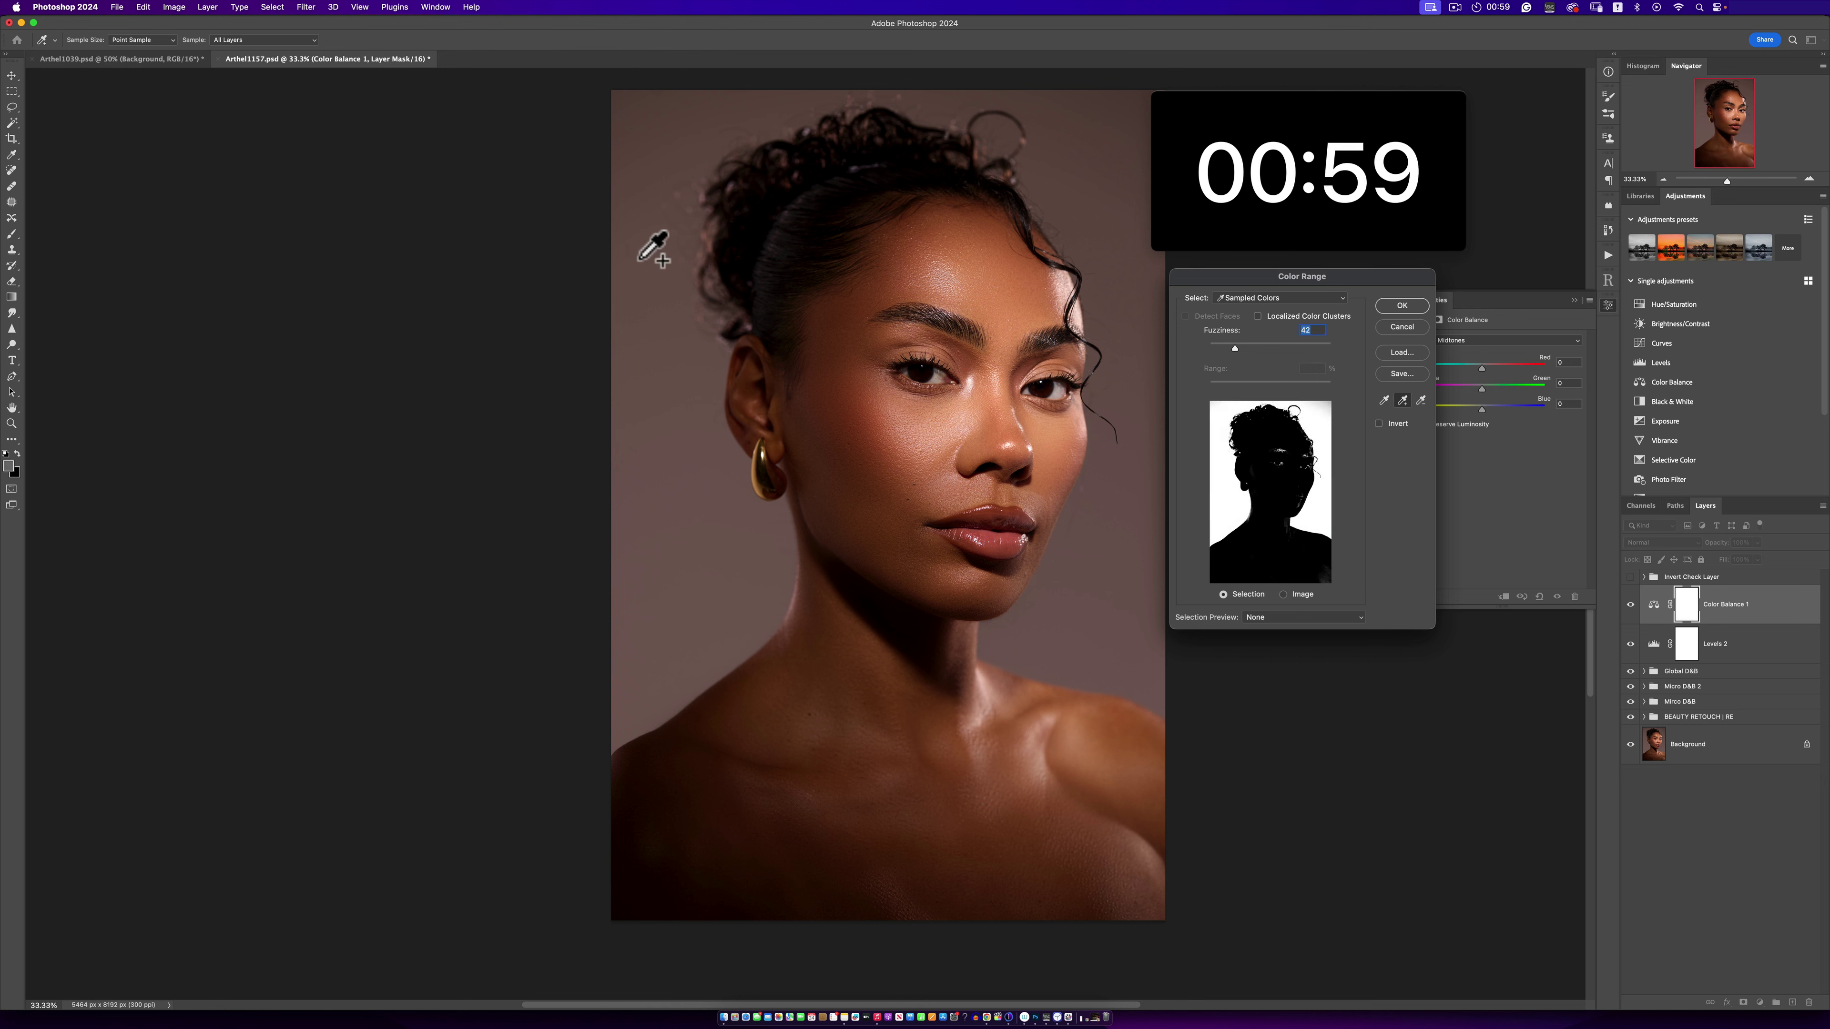
left_click(1384, 310)
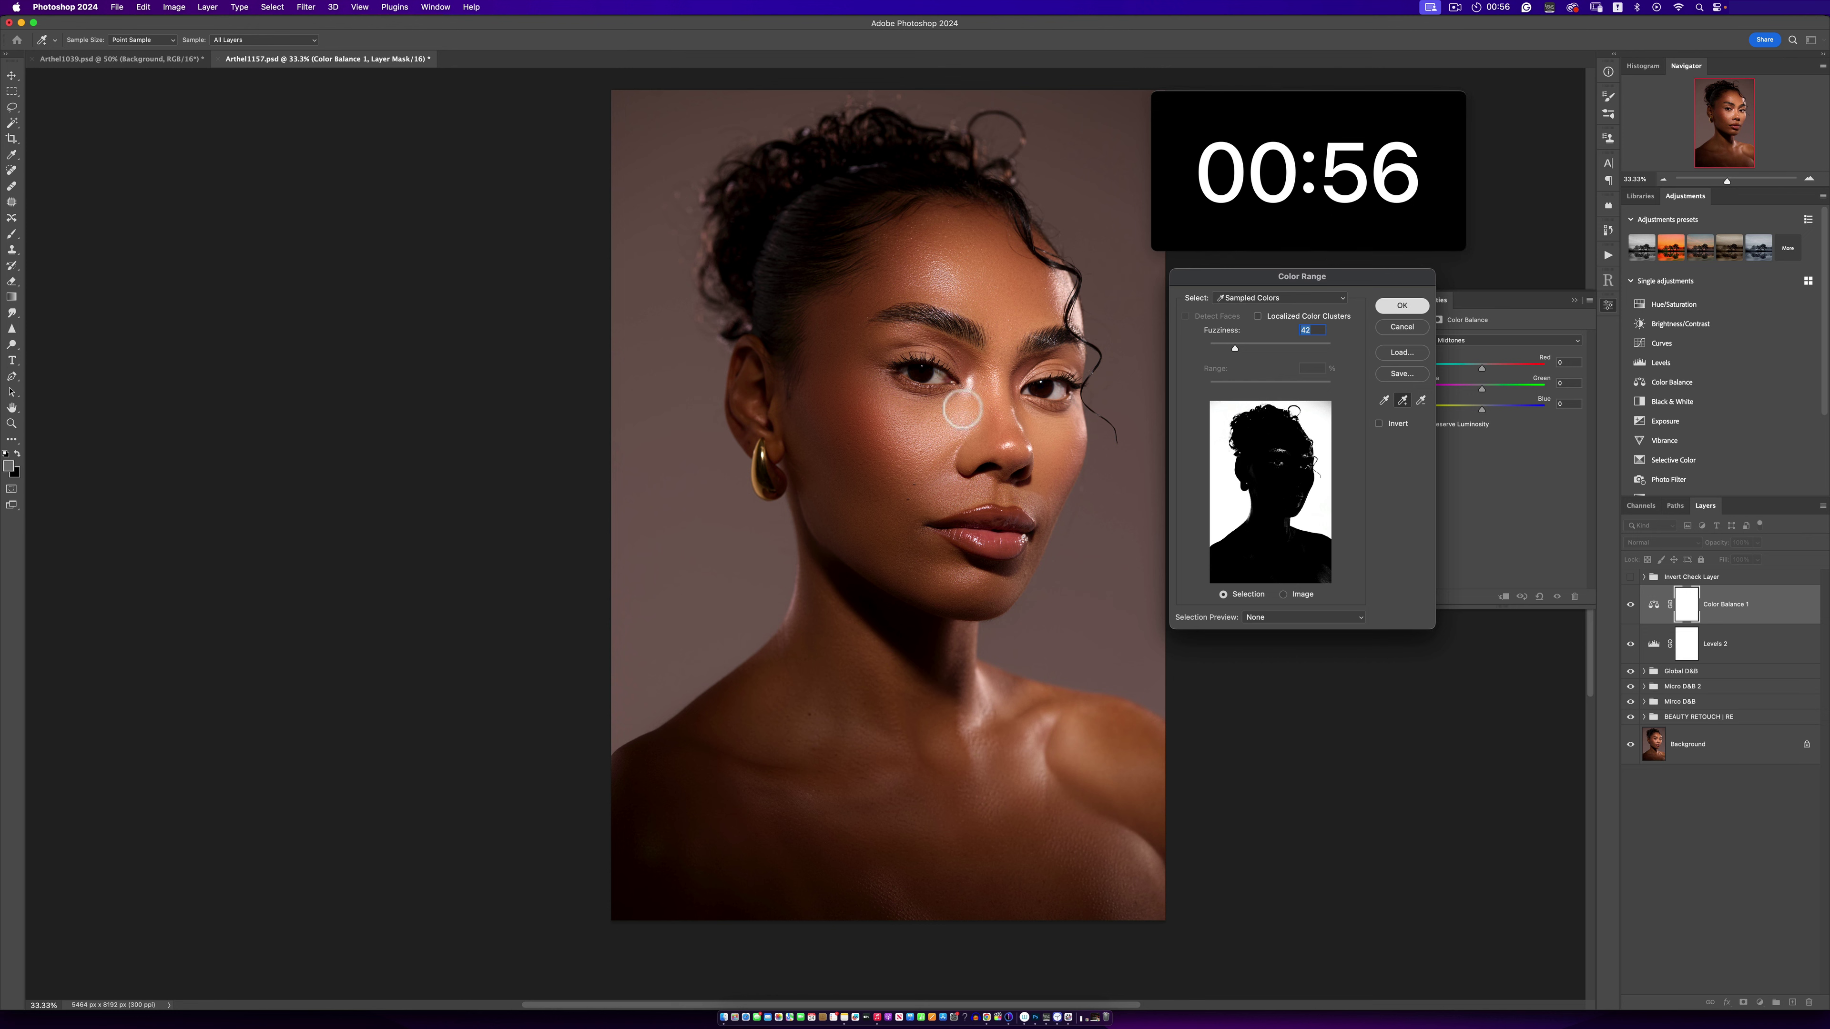
- Set the brush flow to 100% and paint black with a large brush on the Color Balance mask over the subject
key("b")
left_click(360, 41)
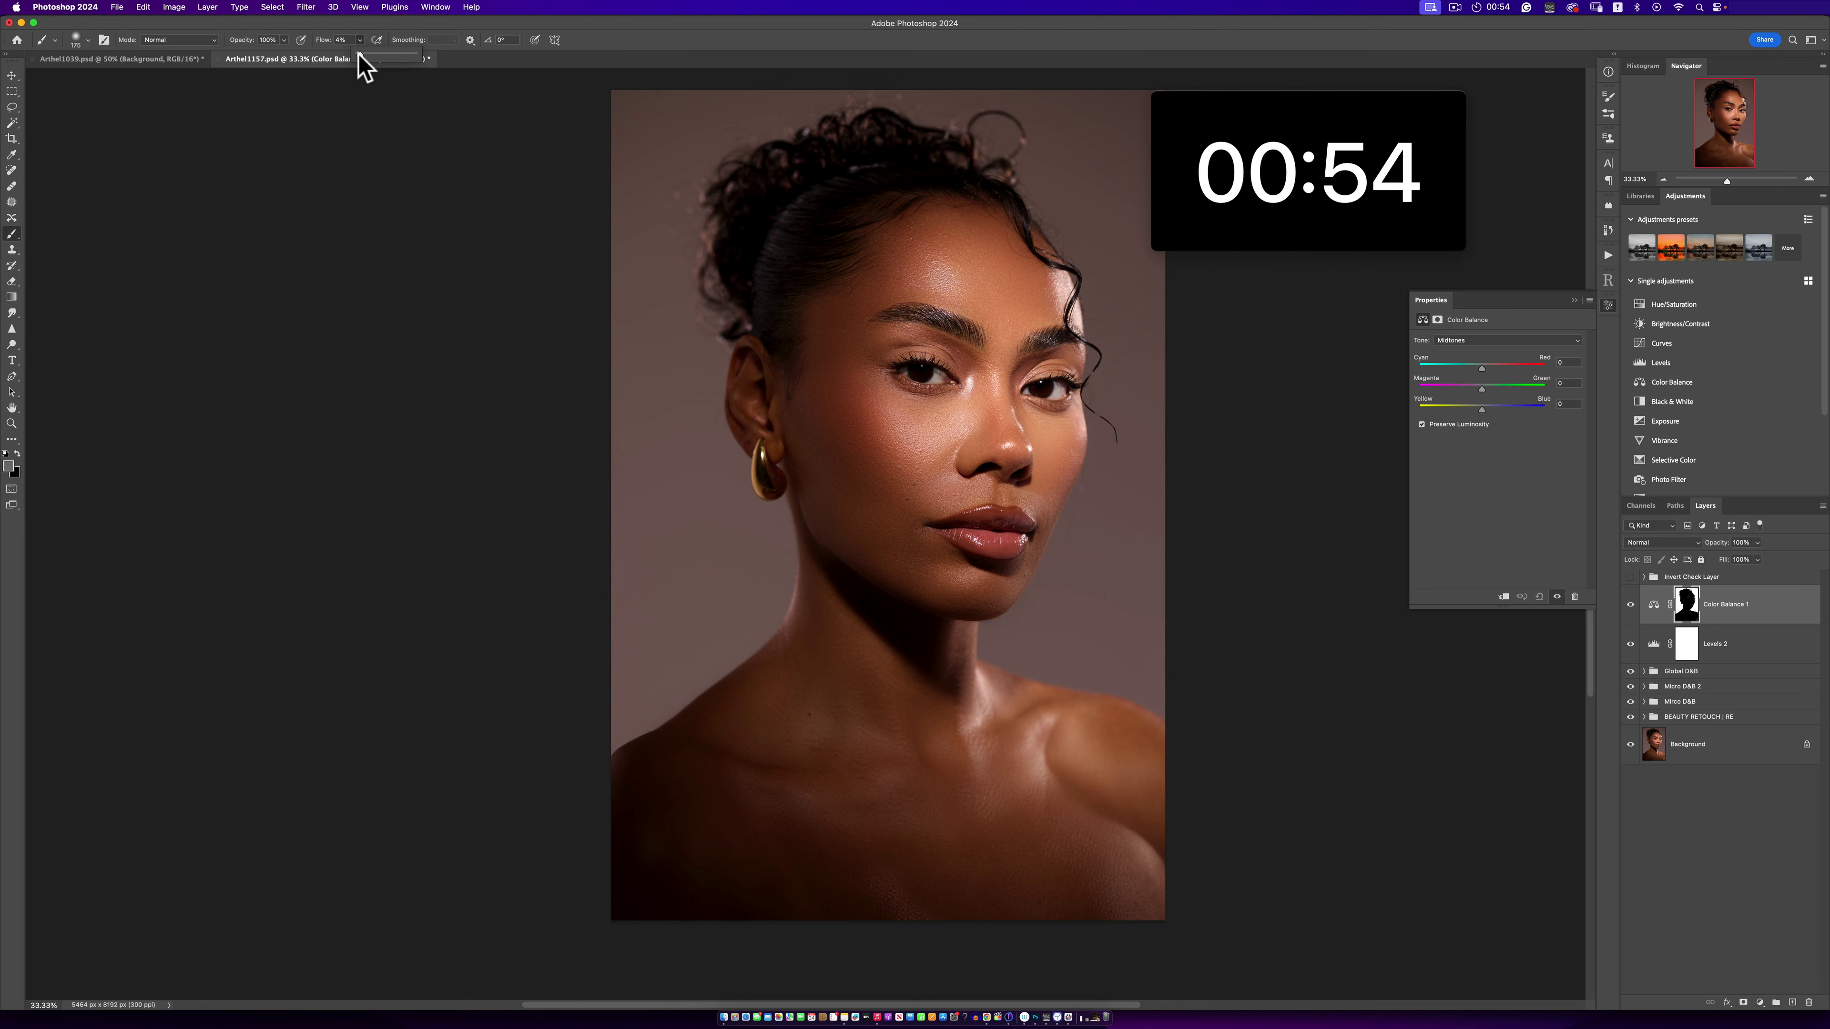
left_click_drag(359, 55, 425, 58)
key("bracketright")
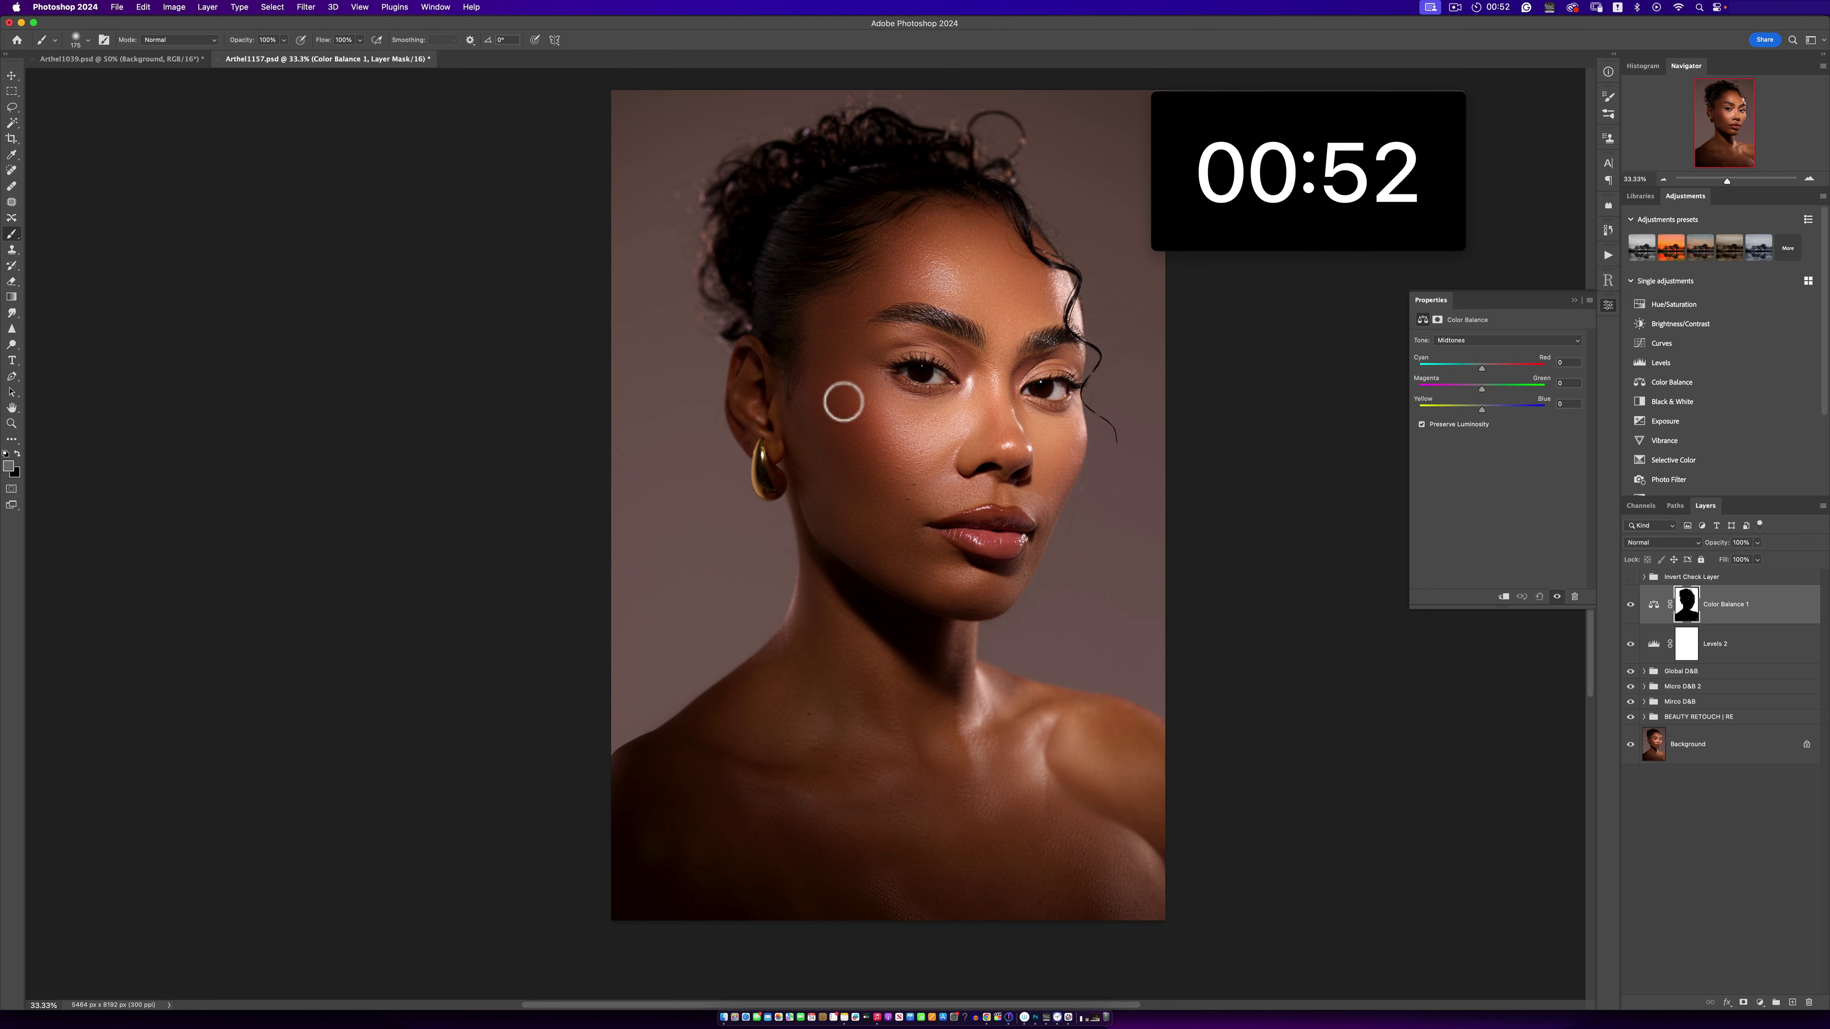
key("bracketright")
key("bracketright")
key("bracketright")
key("bracketright")
key("bracketright")
key("bracketright")
key("bracketright")
key("bracketright")
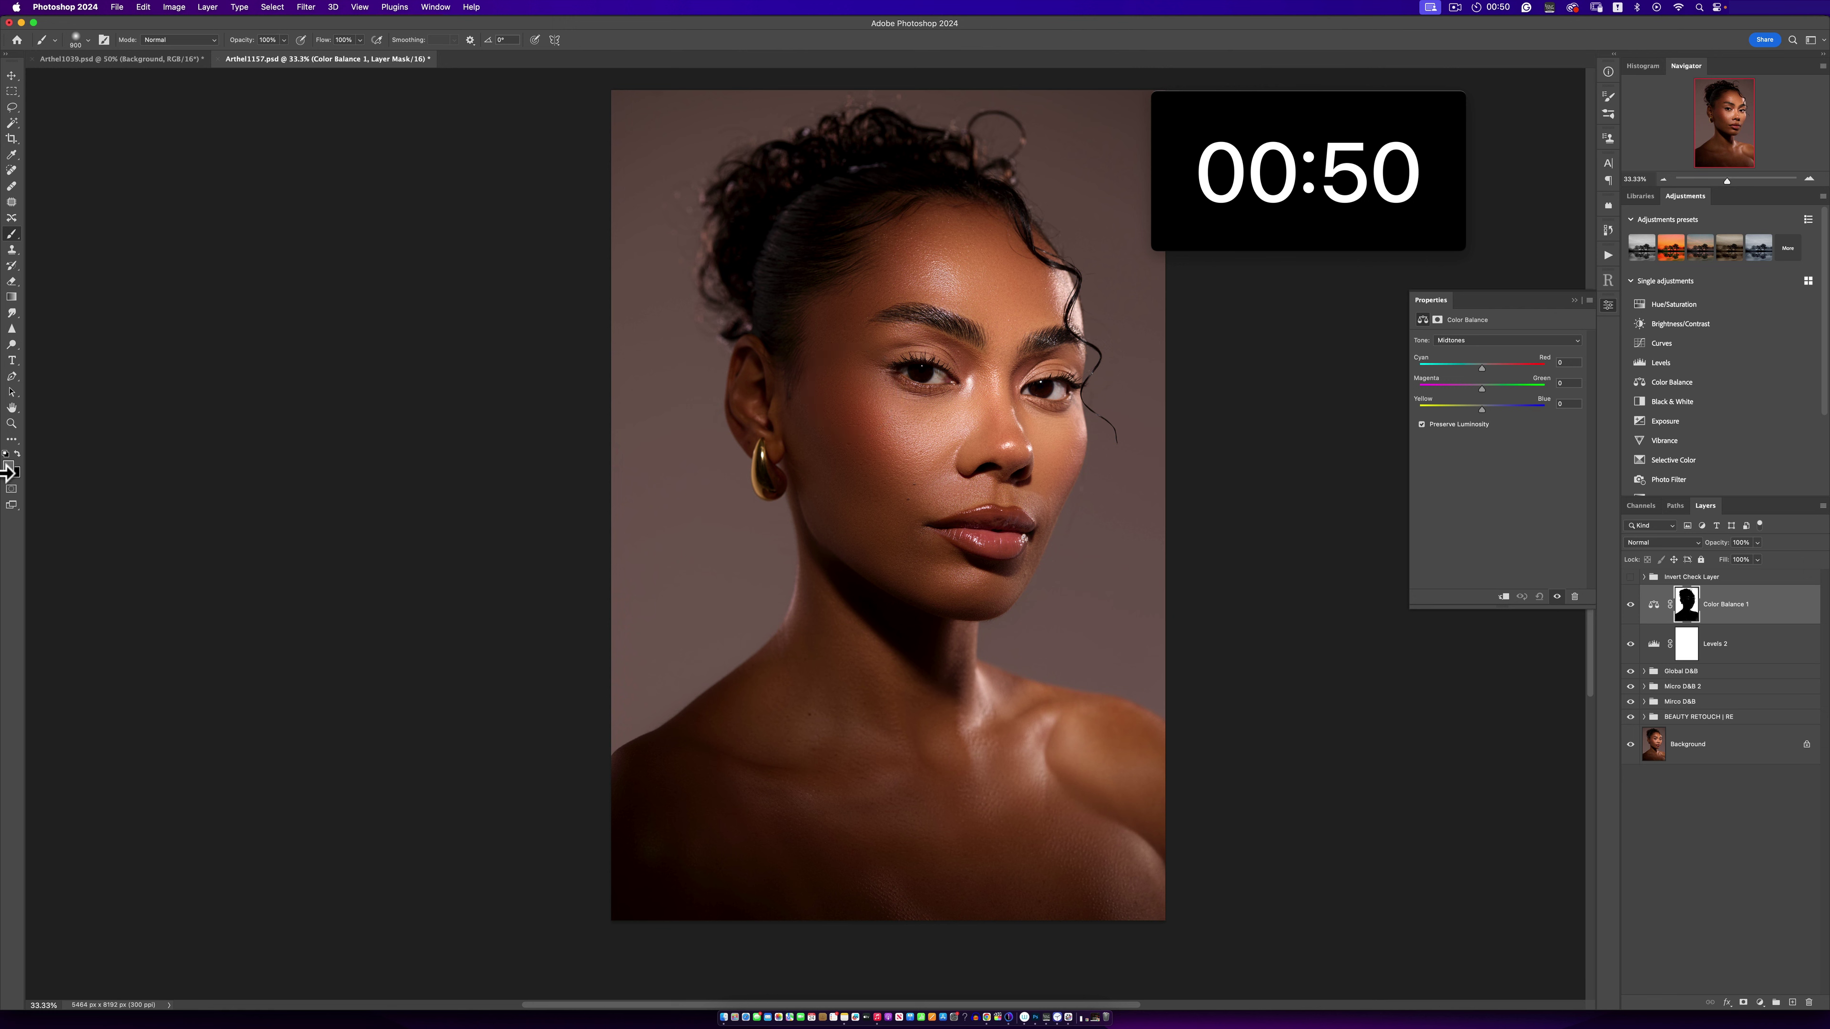
key("bracketright")
key("bracketright")
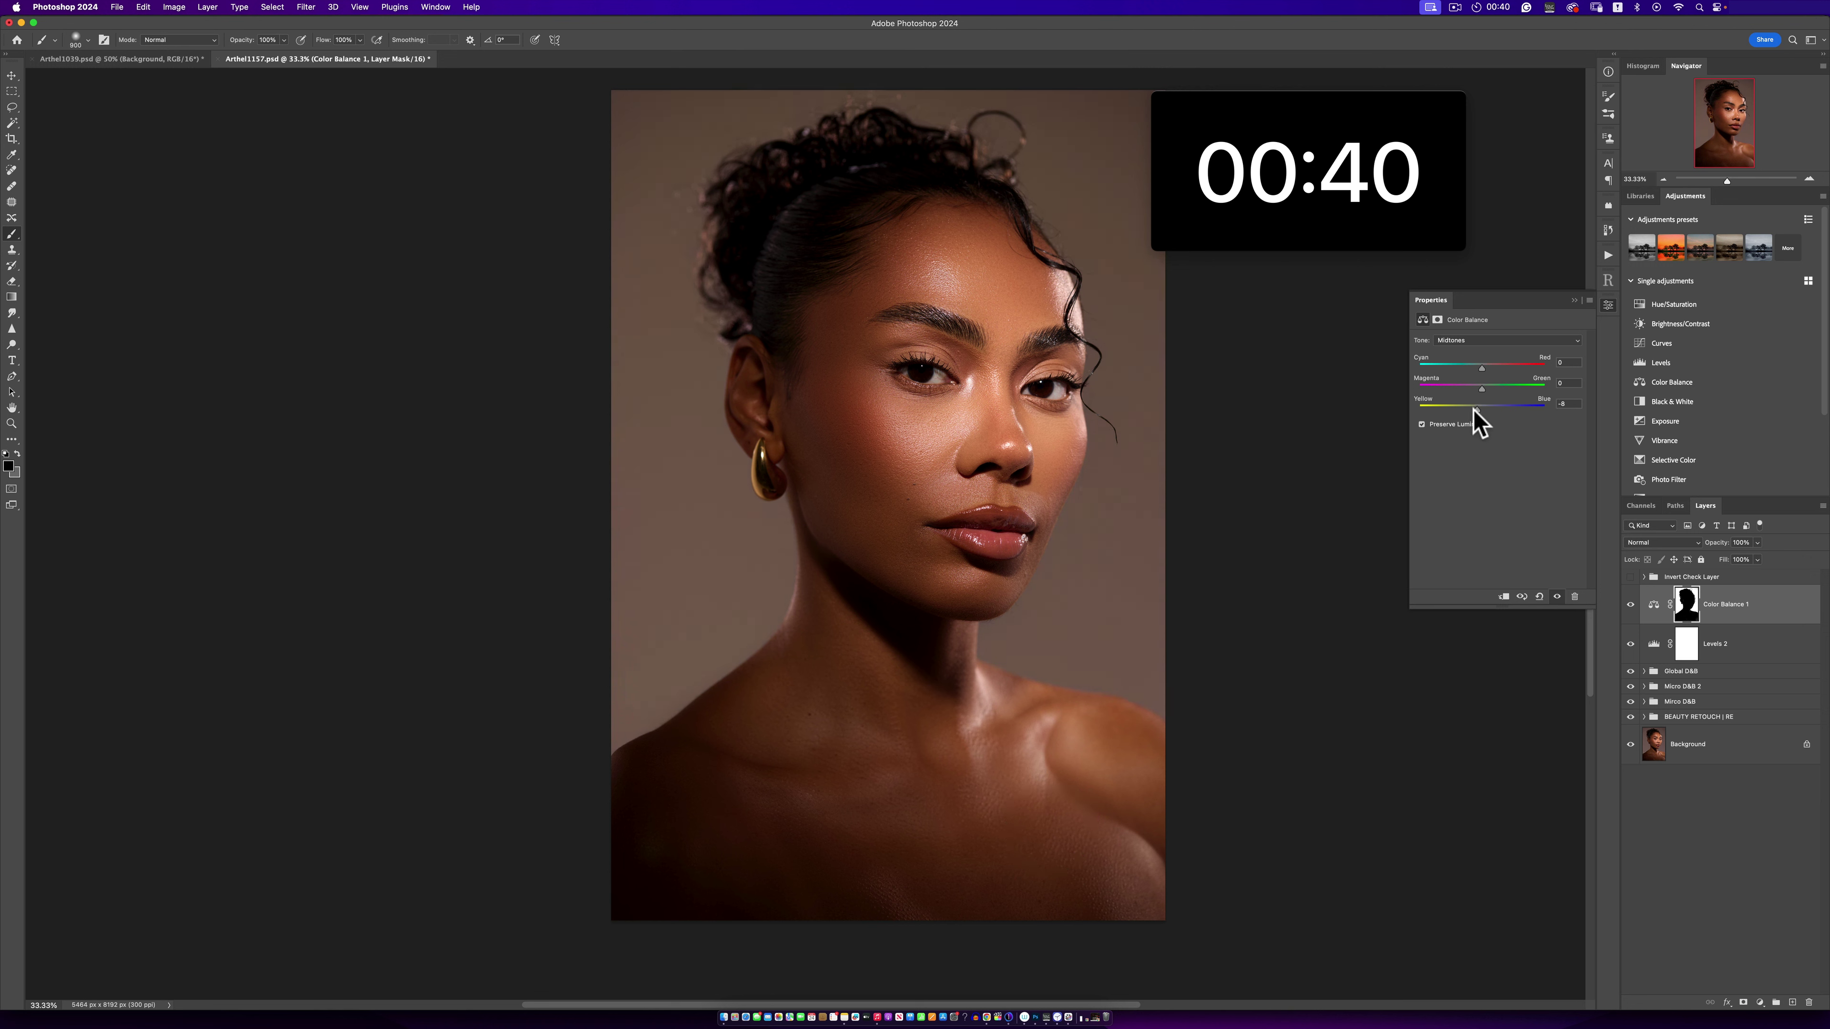
- Warm the backdrop's midtones in Color Balance to about +19 toward red, +8 toward green and -42 toward yellow
left_click_drag(1474, 409, 1493, 368)
left_click(1481, 369)
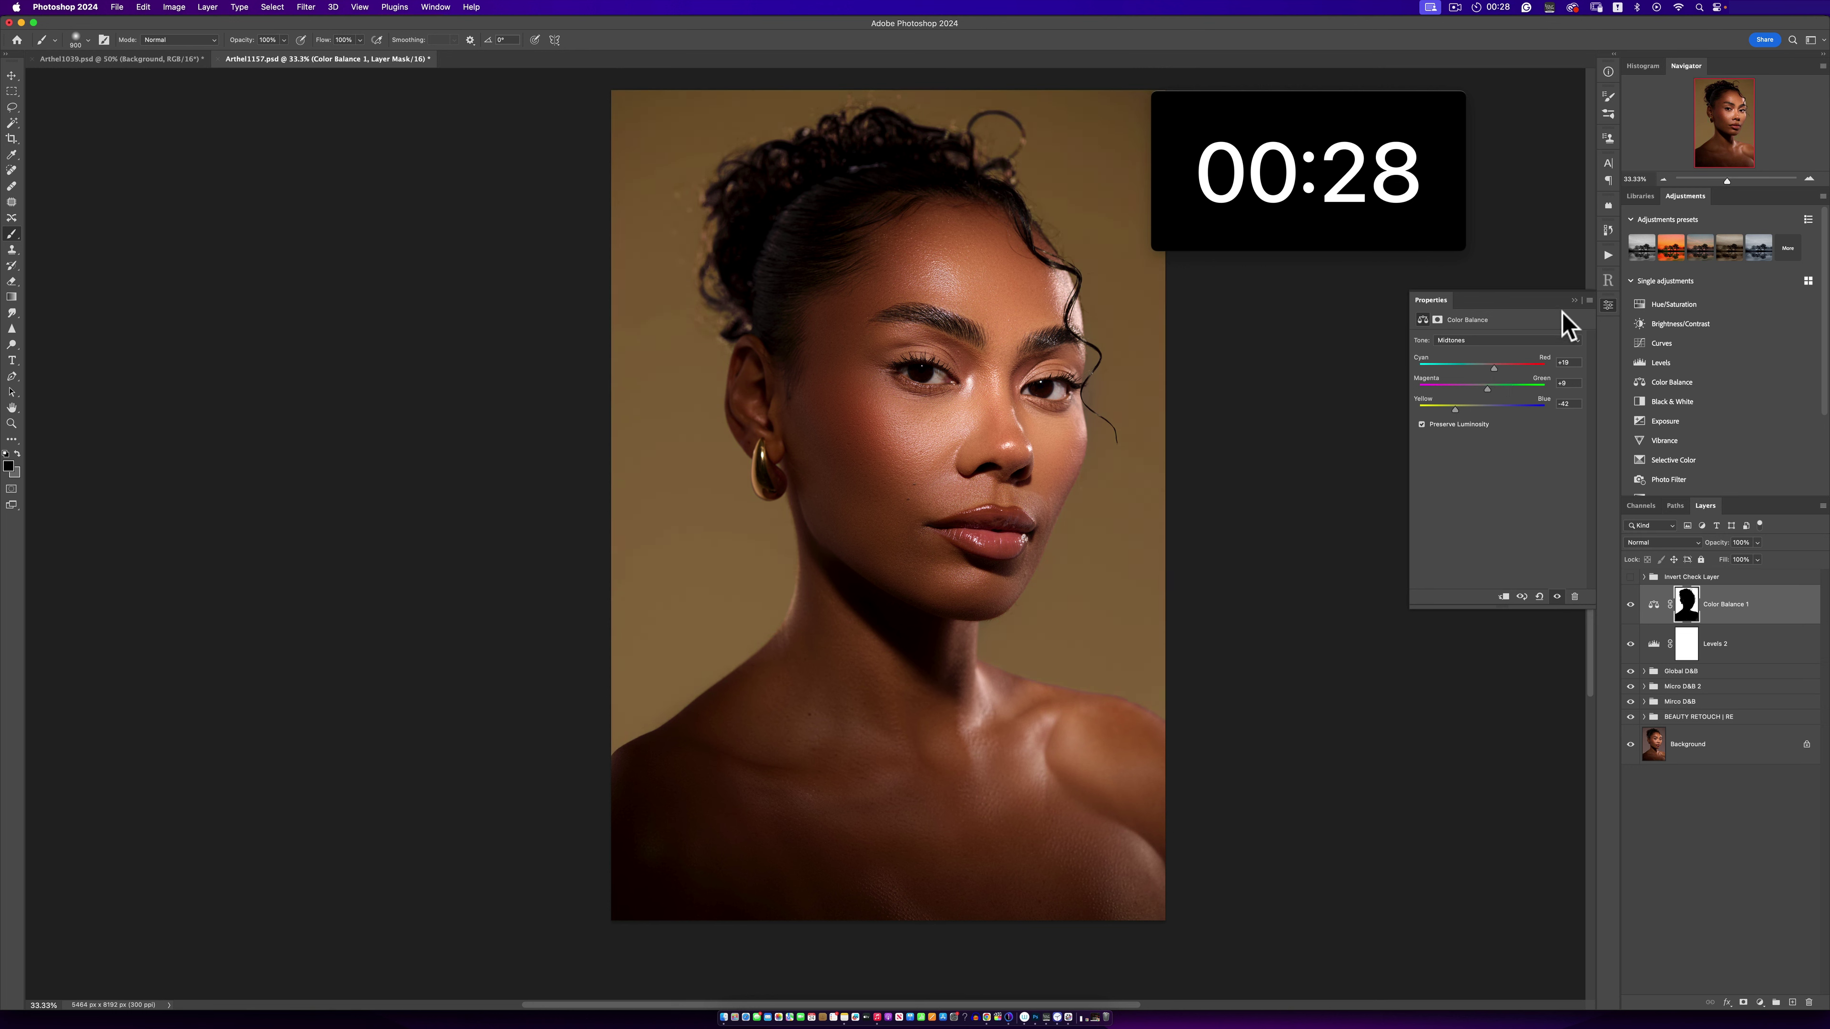
left_click(1574, 301)
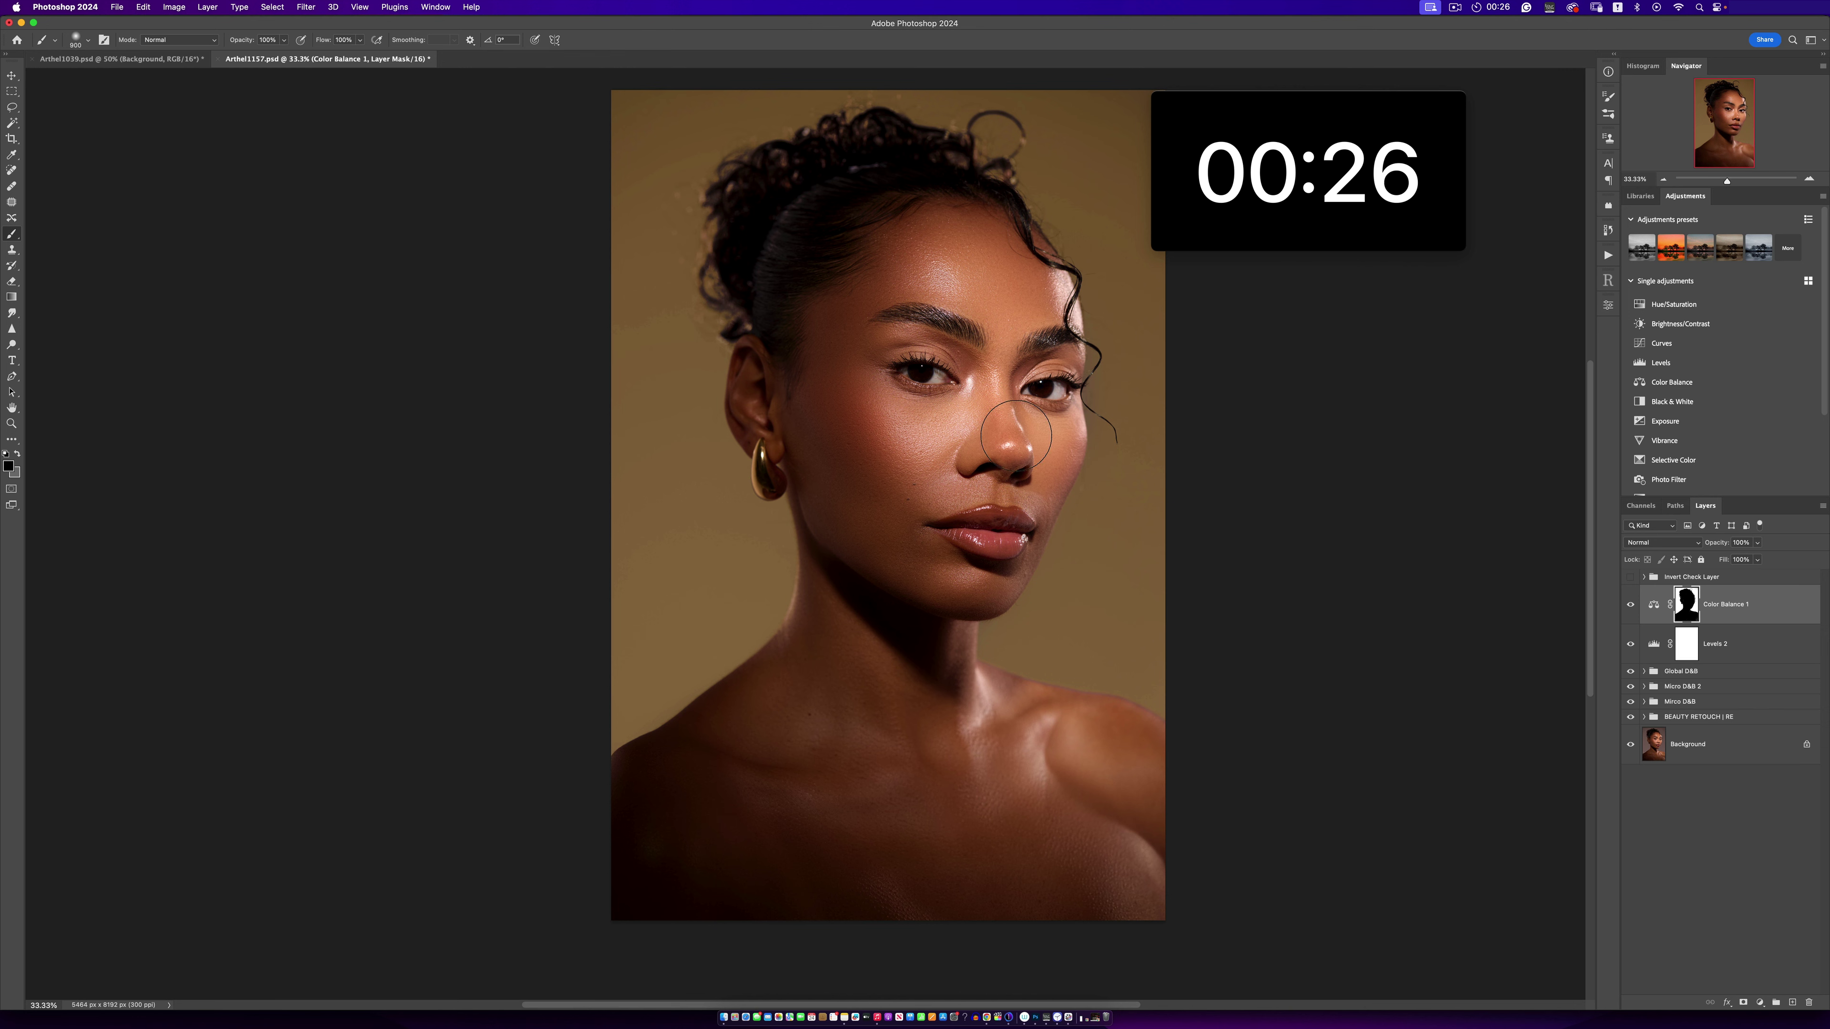
key("z")
left_click(986, 480, "alt")
left_click(986, 479, "alt")
left_click(993, 475)
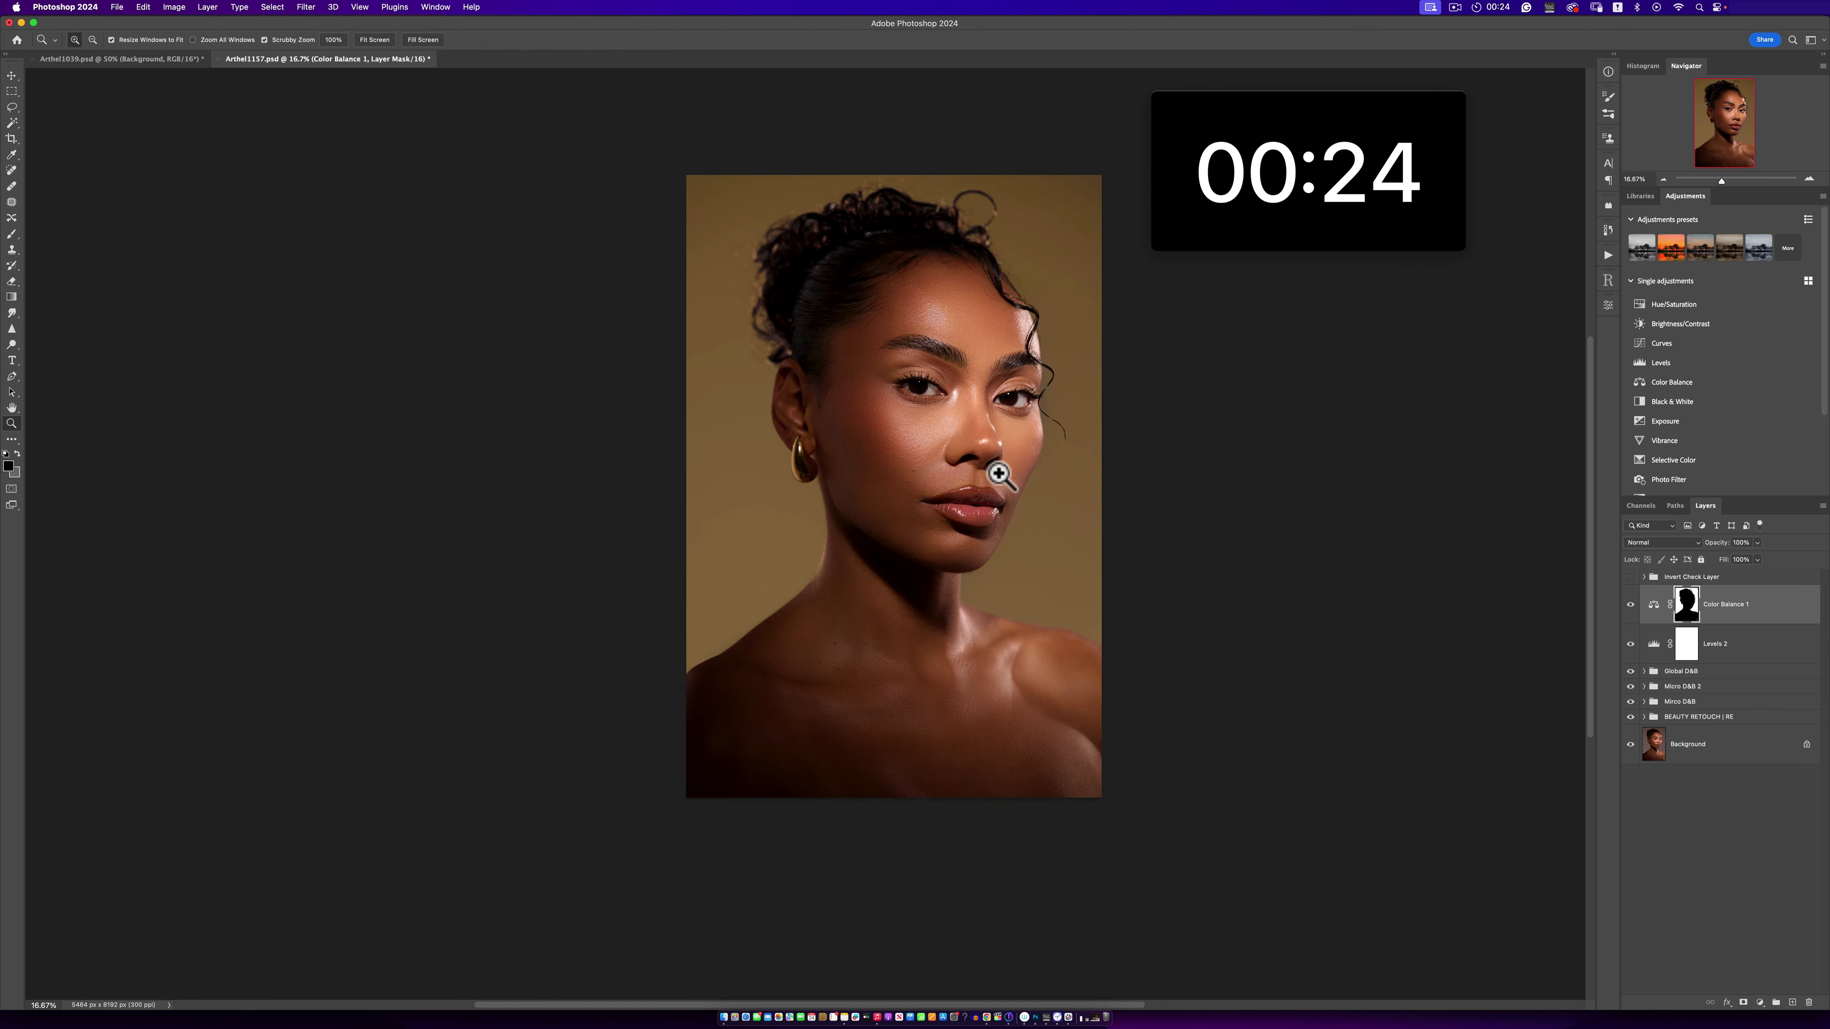
- Expand the Micro D&B group to reveal its Burn and Dodge layers and lower the brush flow to 1%
left_click(993, 475)
key("b")
left_click_drag(1018, 450, 963, 507)
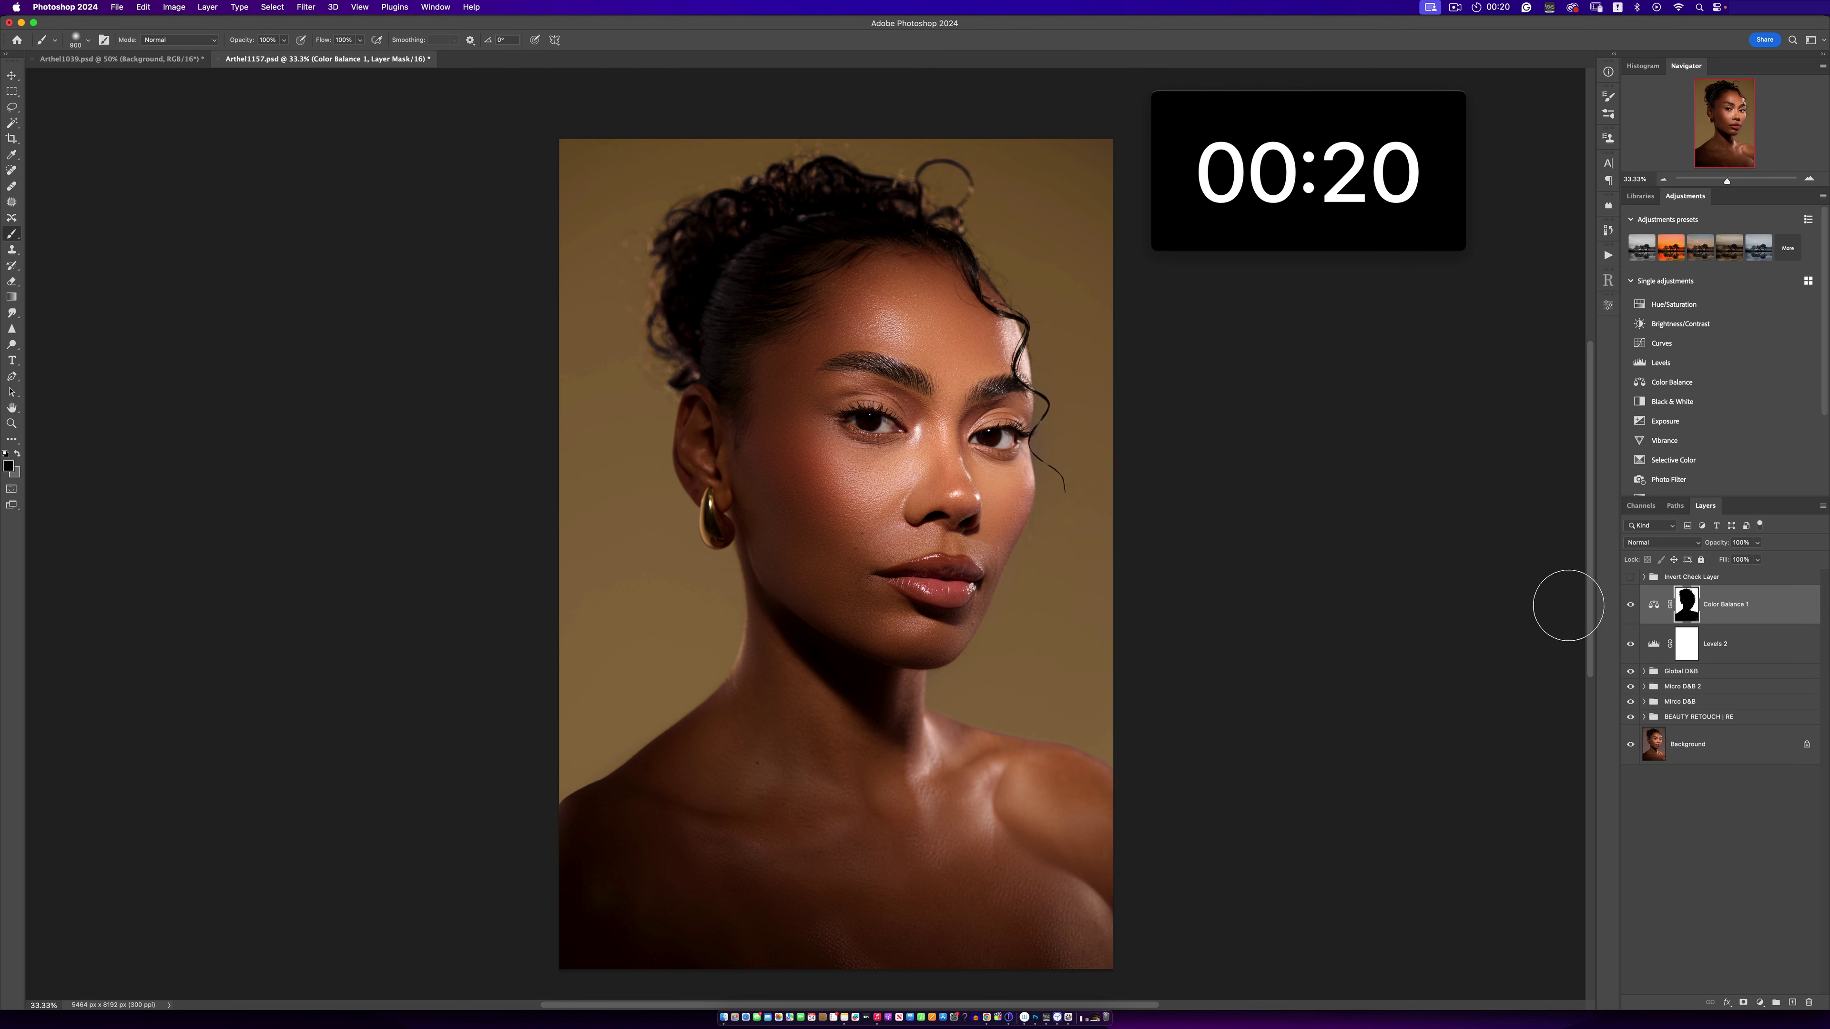
left_click(1644, 702)
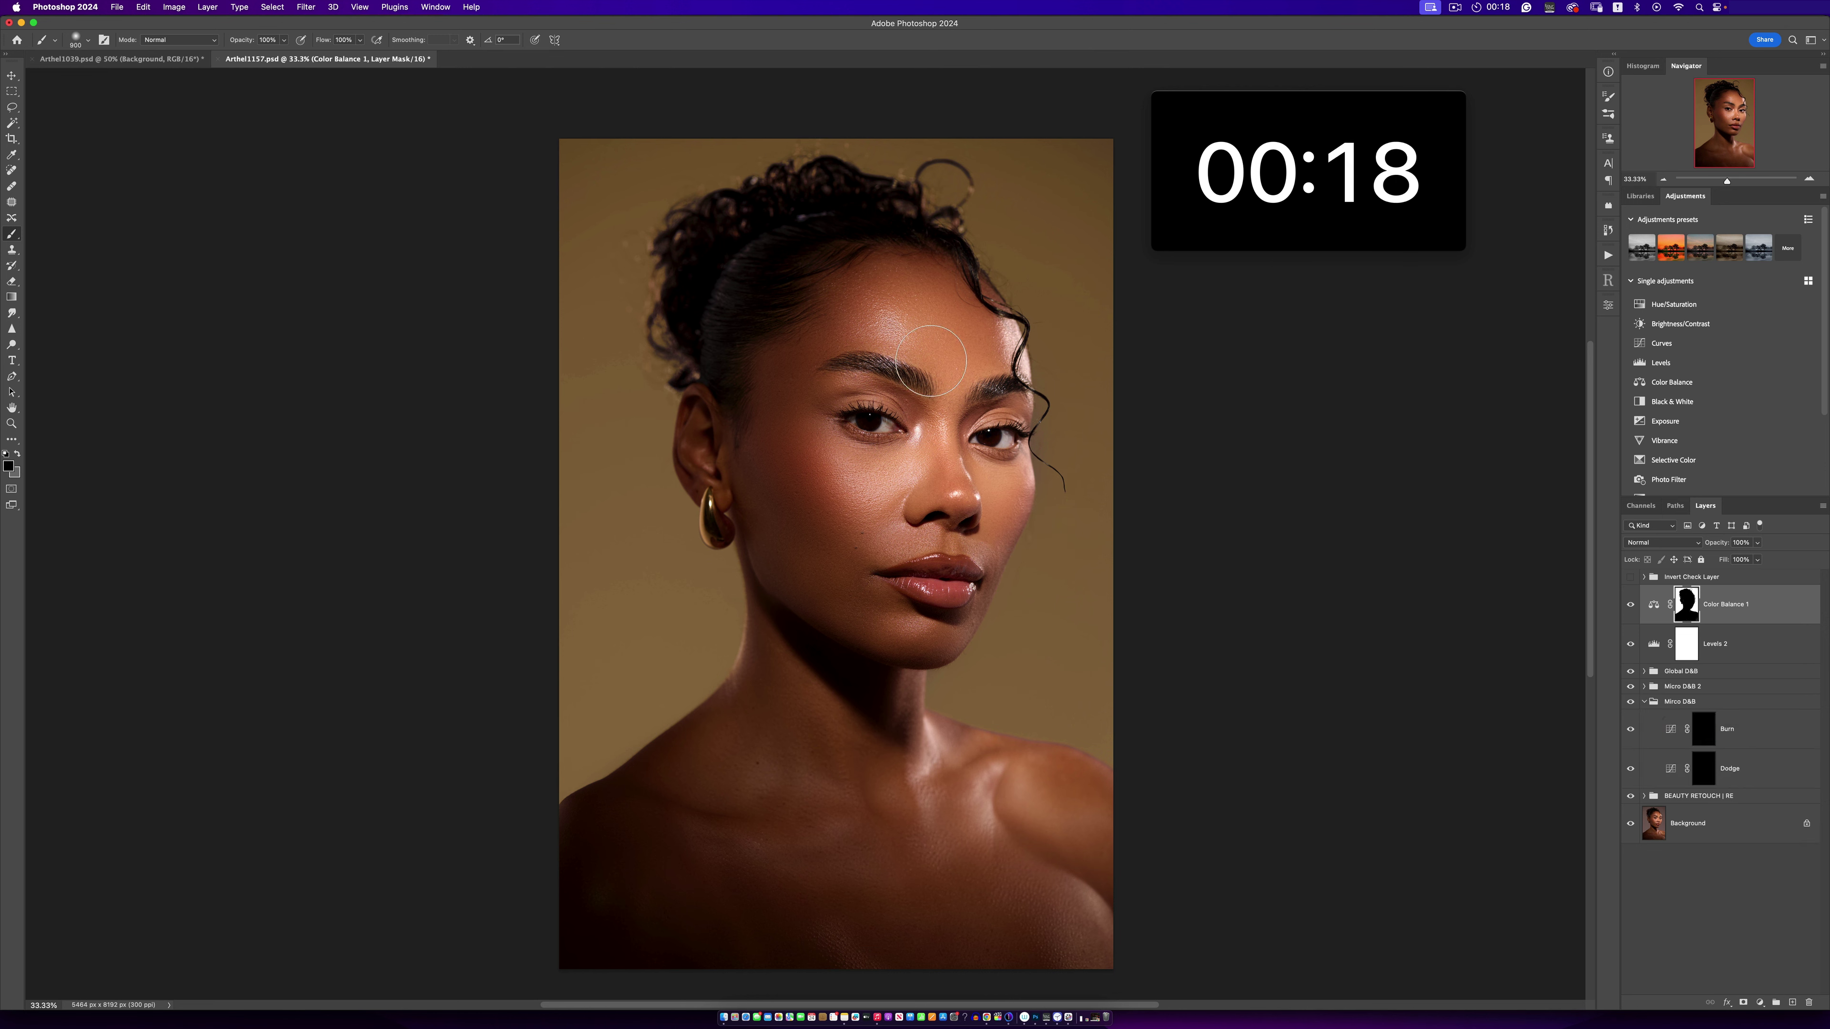
left_click(359, 41)
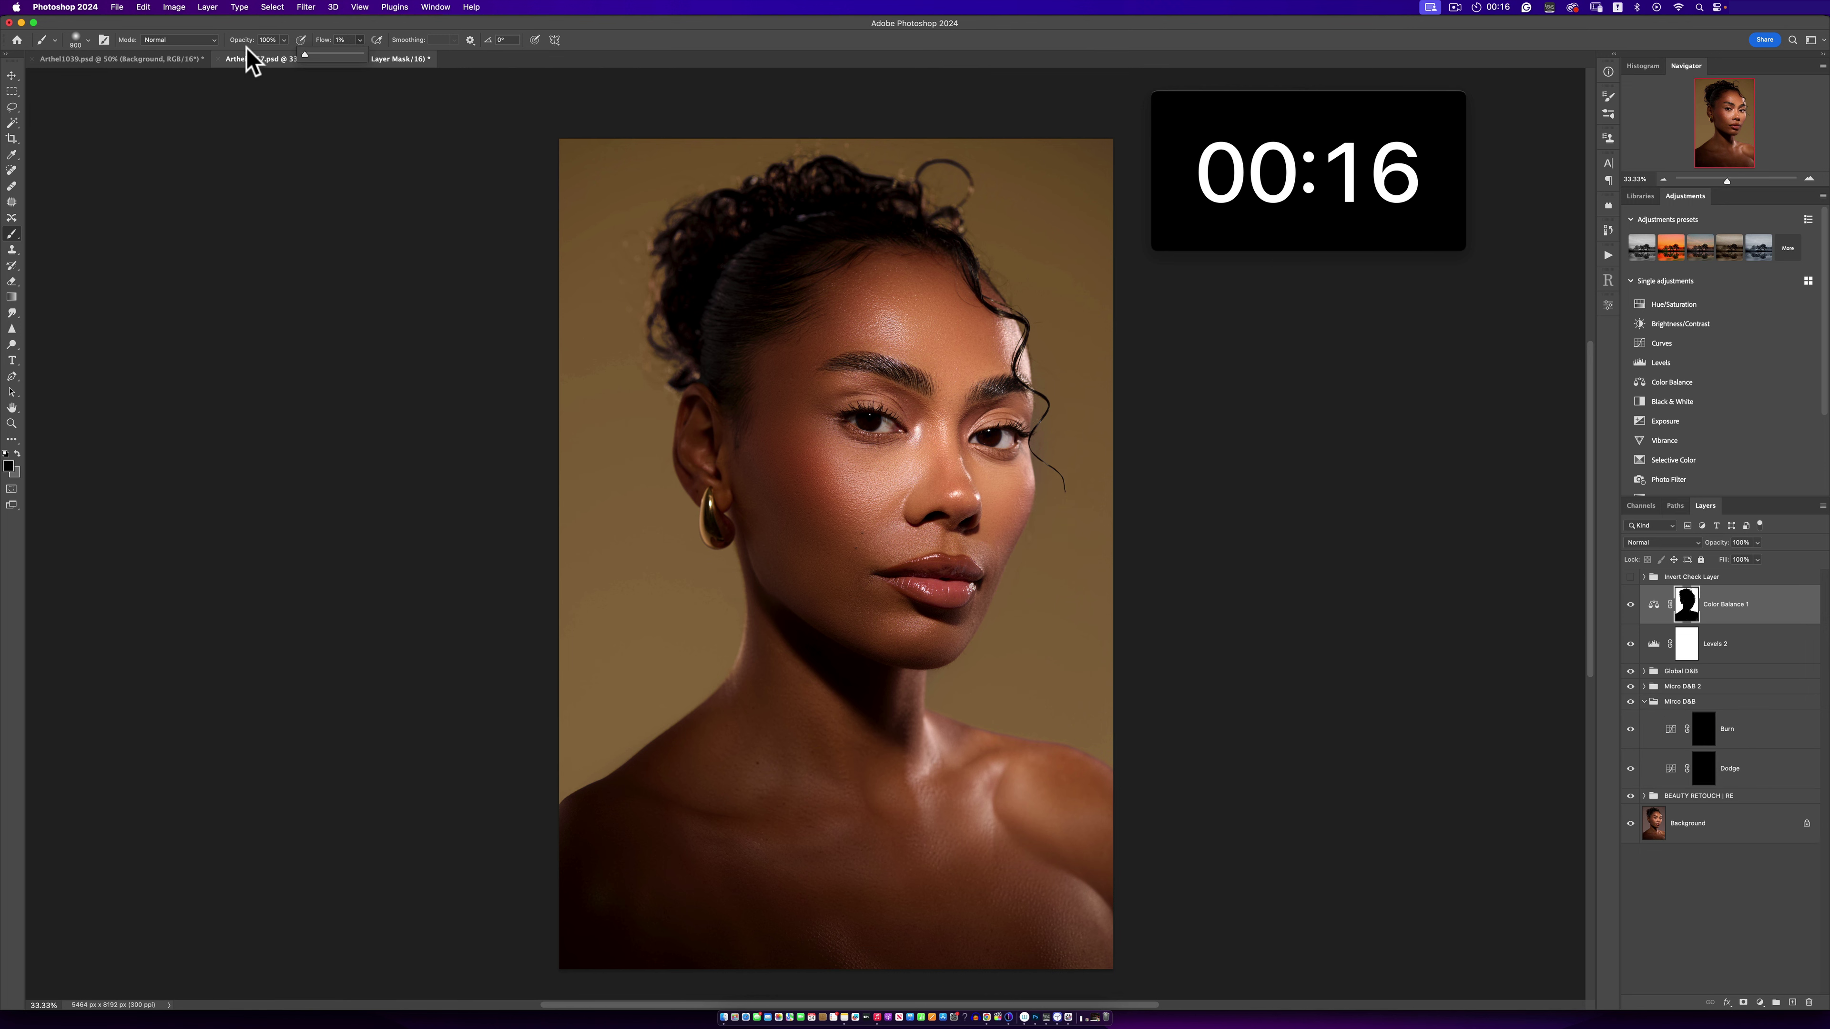
left_click(657, 56)
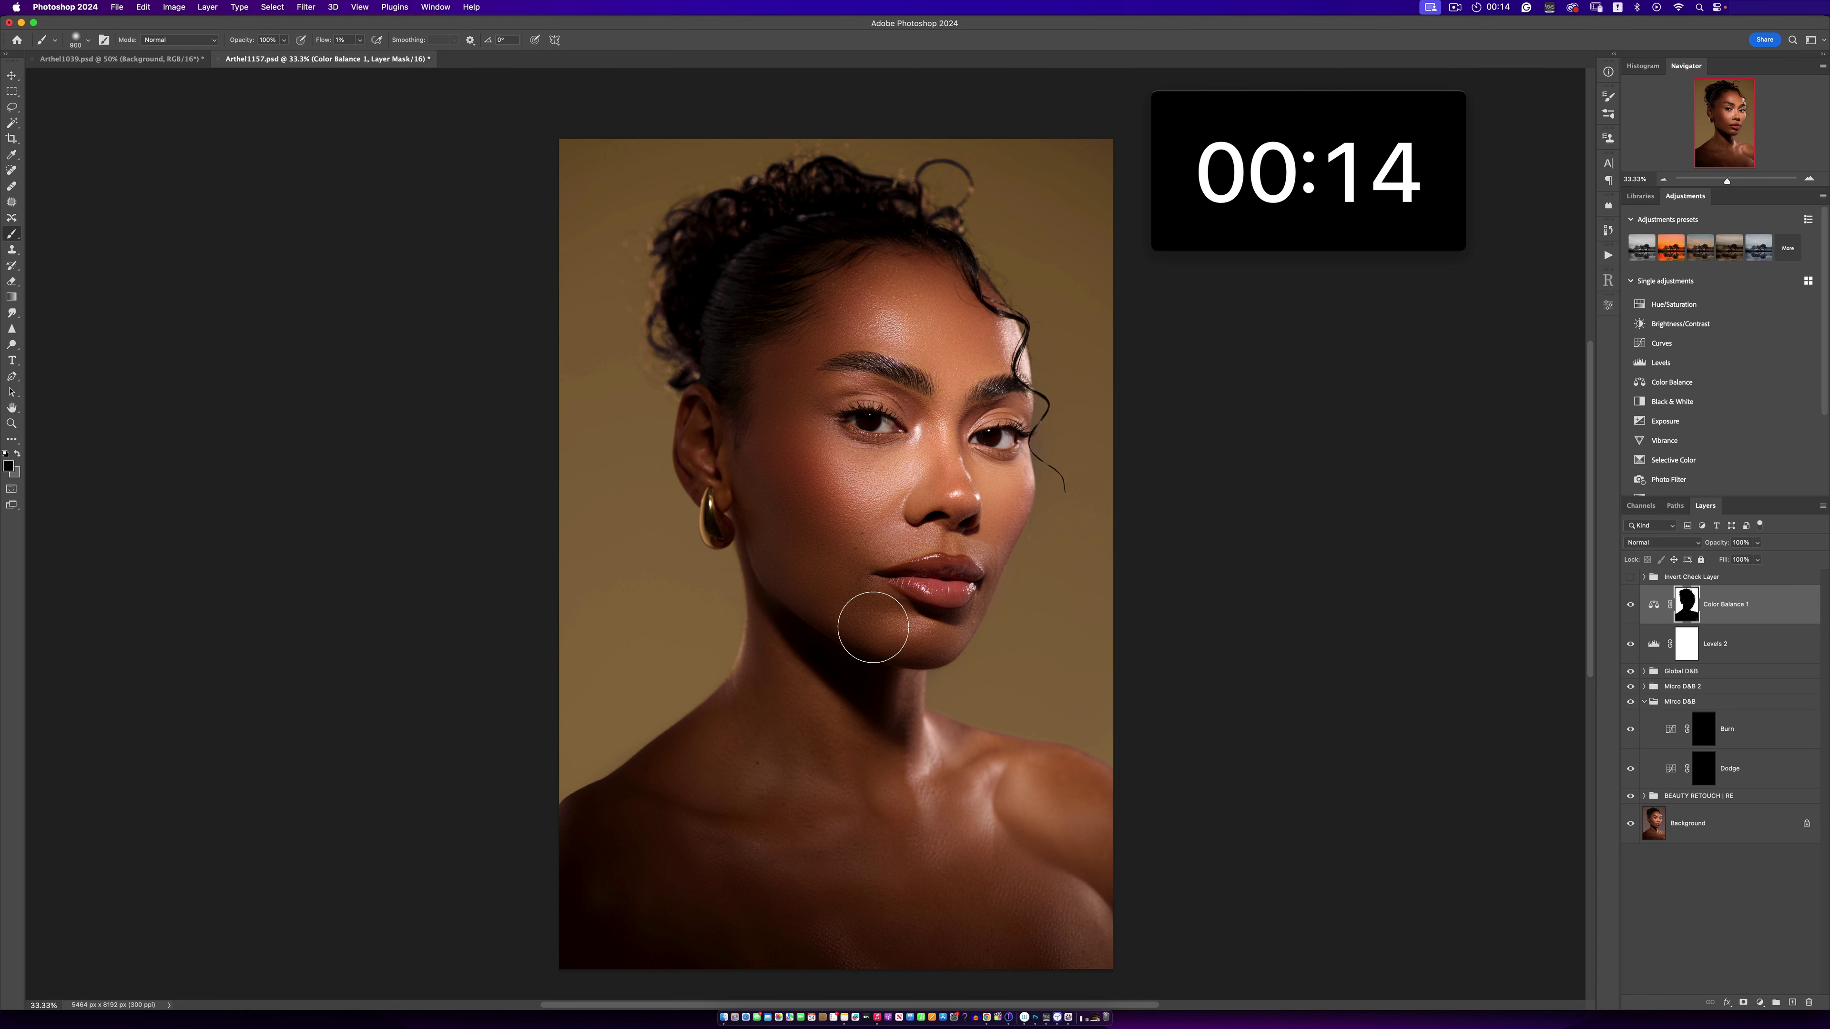
- Select the Dodge layer's mask in the Micro D&B group and shrink the brush for fine dodging
key("bracketleft")
key("bracketleft")
key("bracketleft")
key("bracketleft")
key("bracketleft")
key("bracketleft")
key("bracketleft")
key("bracketleft")
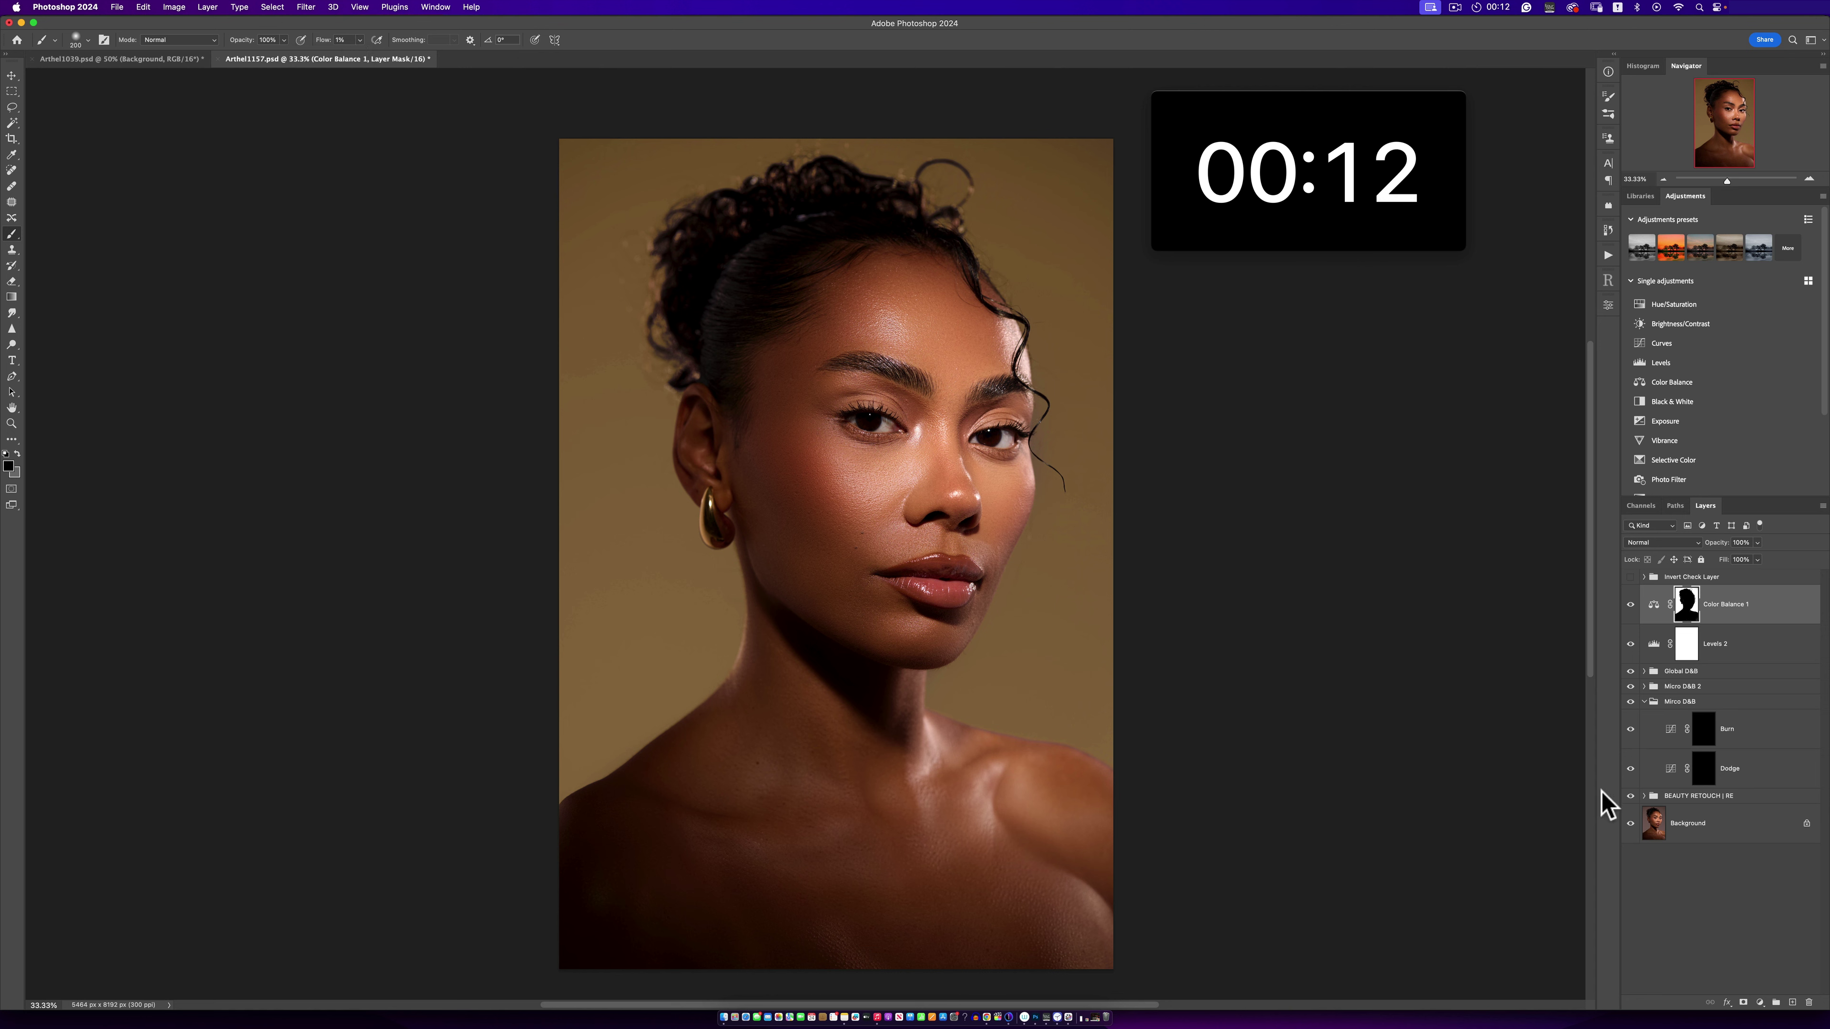
left_click(1704, 777)
key("bracketleft")
key("bracketleft")
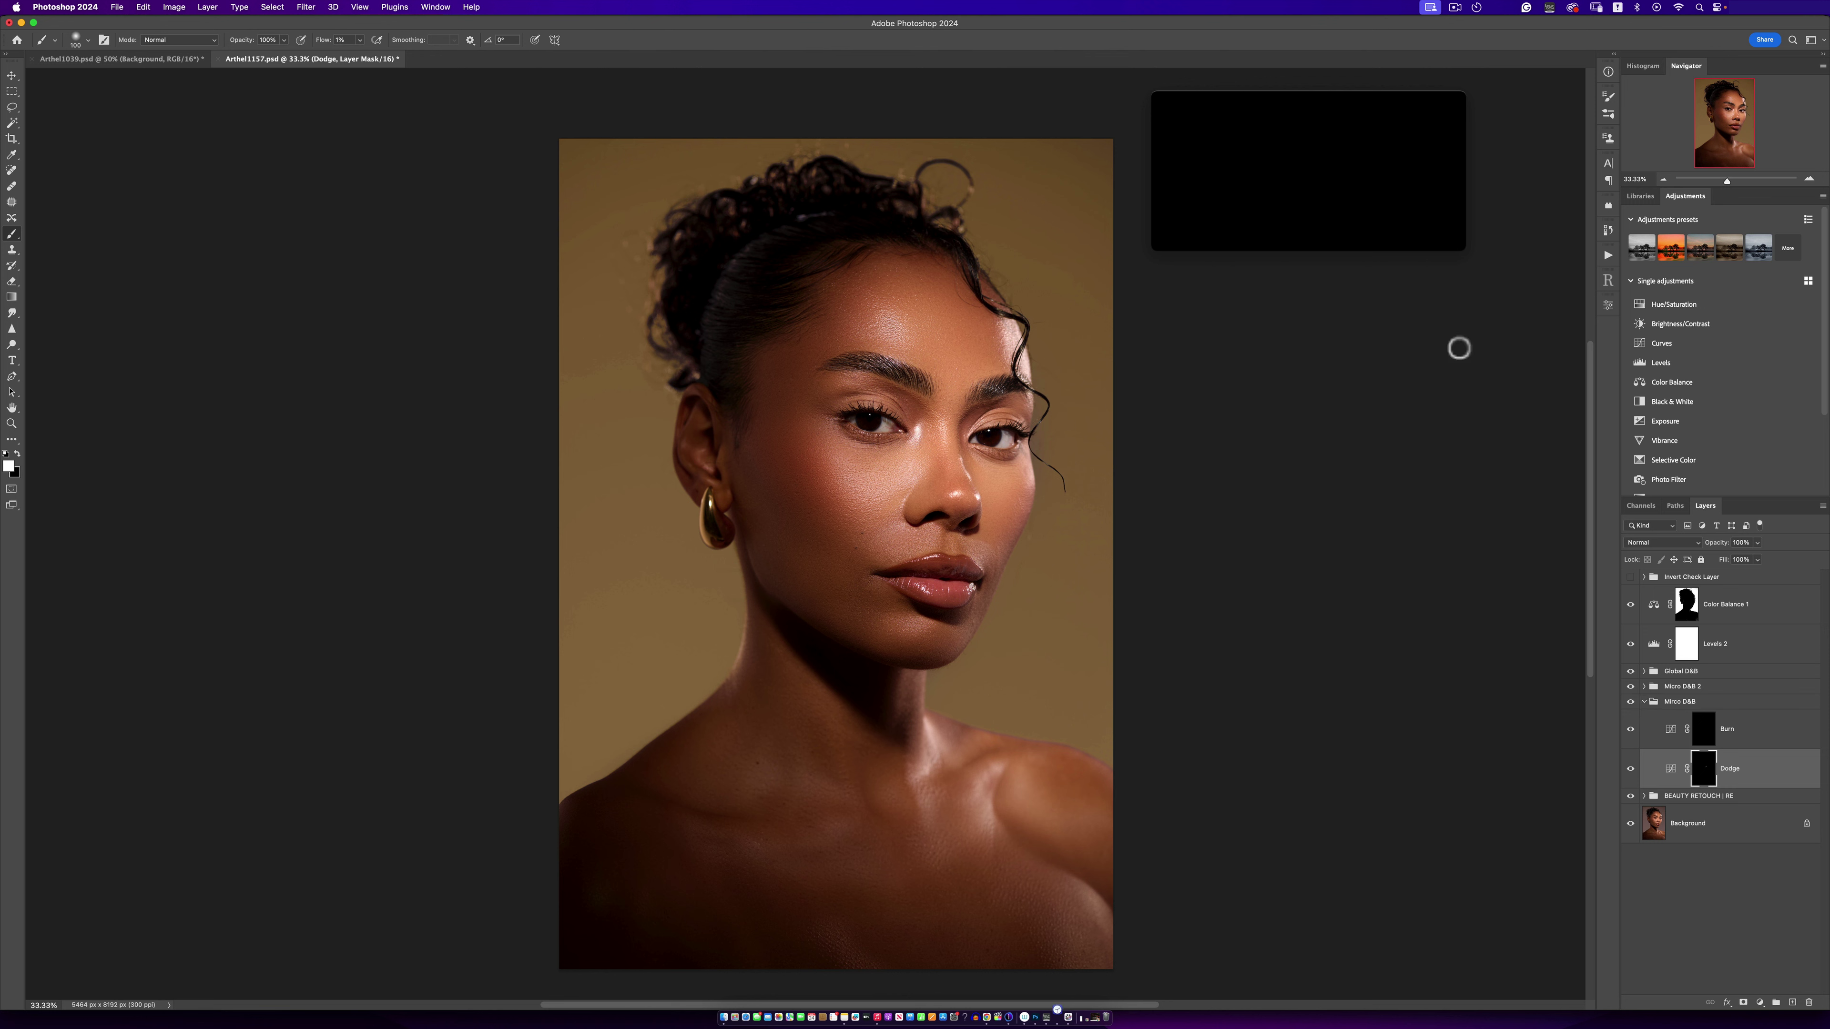
- Switch to Smart Countdown Timer, clear the finished countdown and stop the restarted five-minute timer
mouse_move(1331, 172)
left_click(1417, 103)
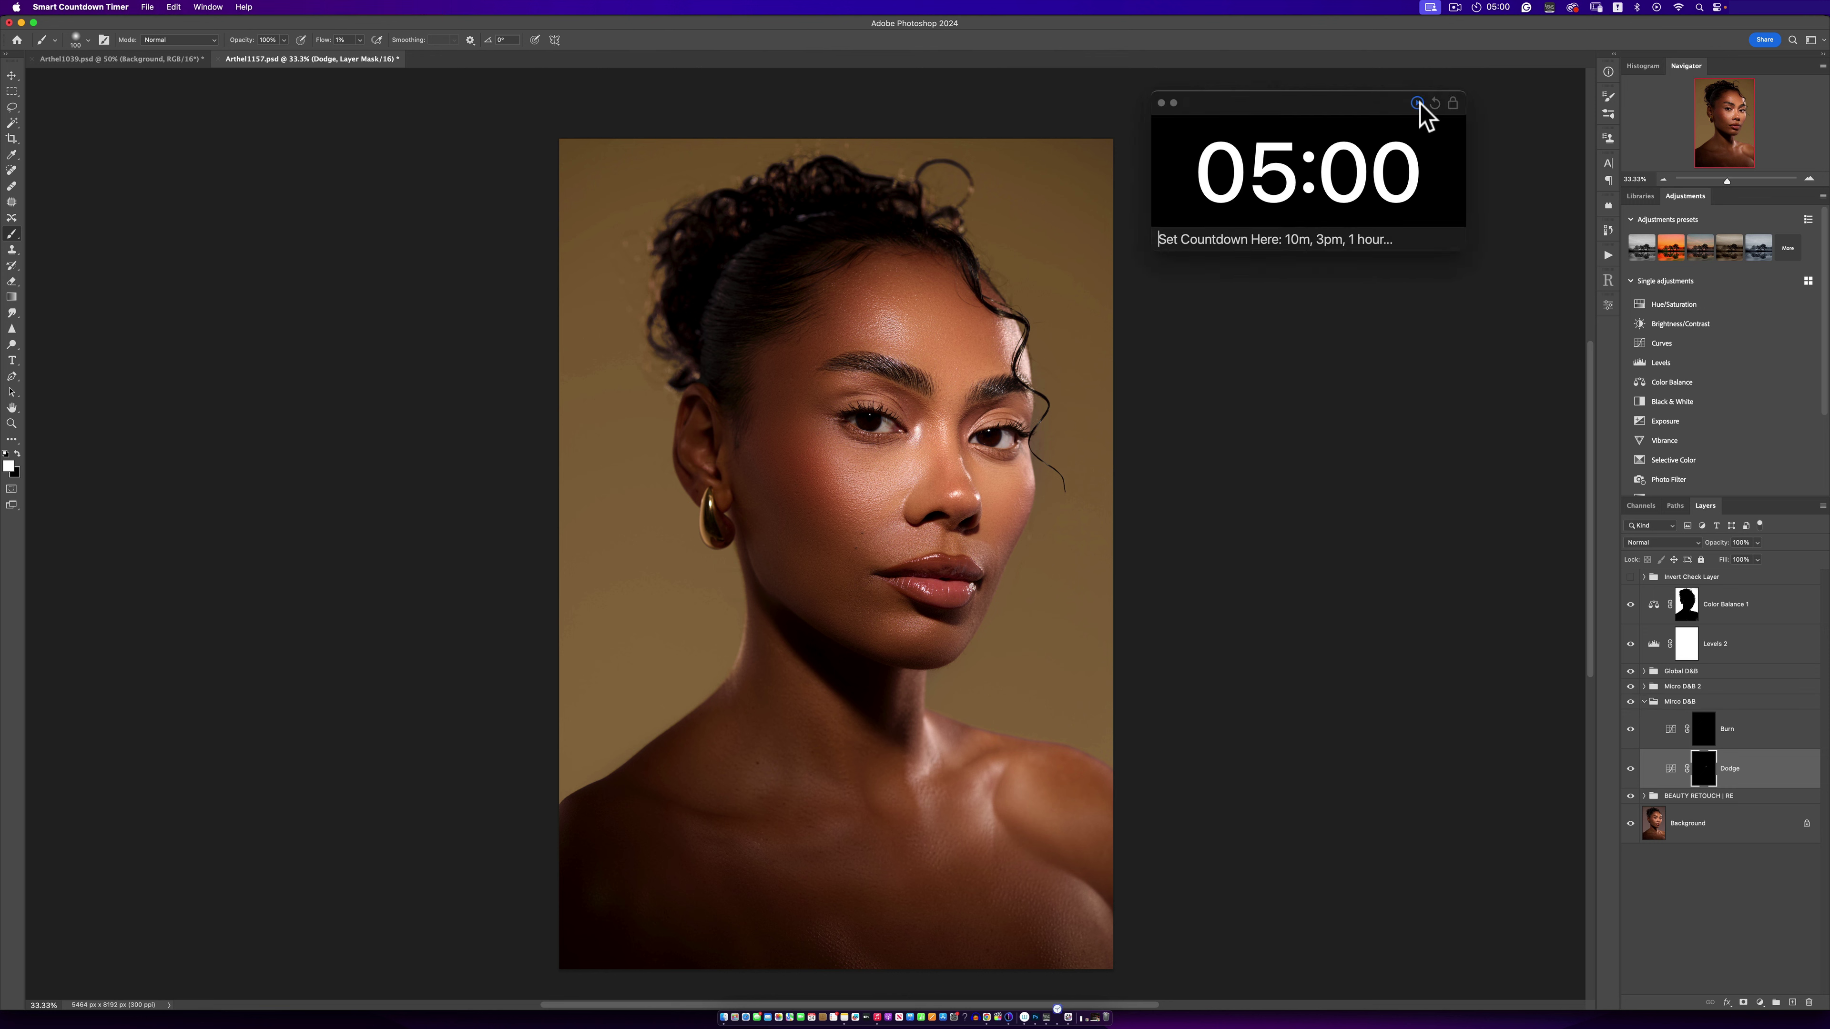
mouse_move(1397, 177)
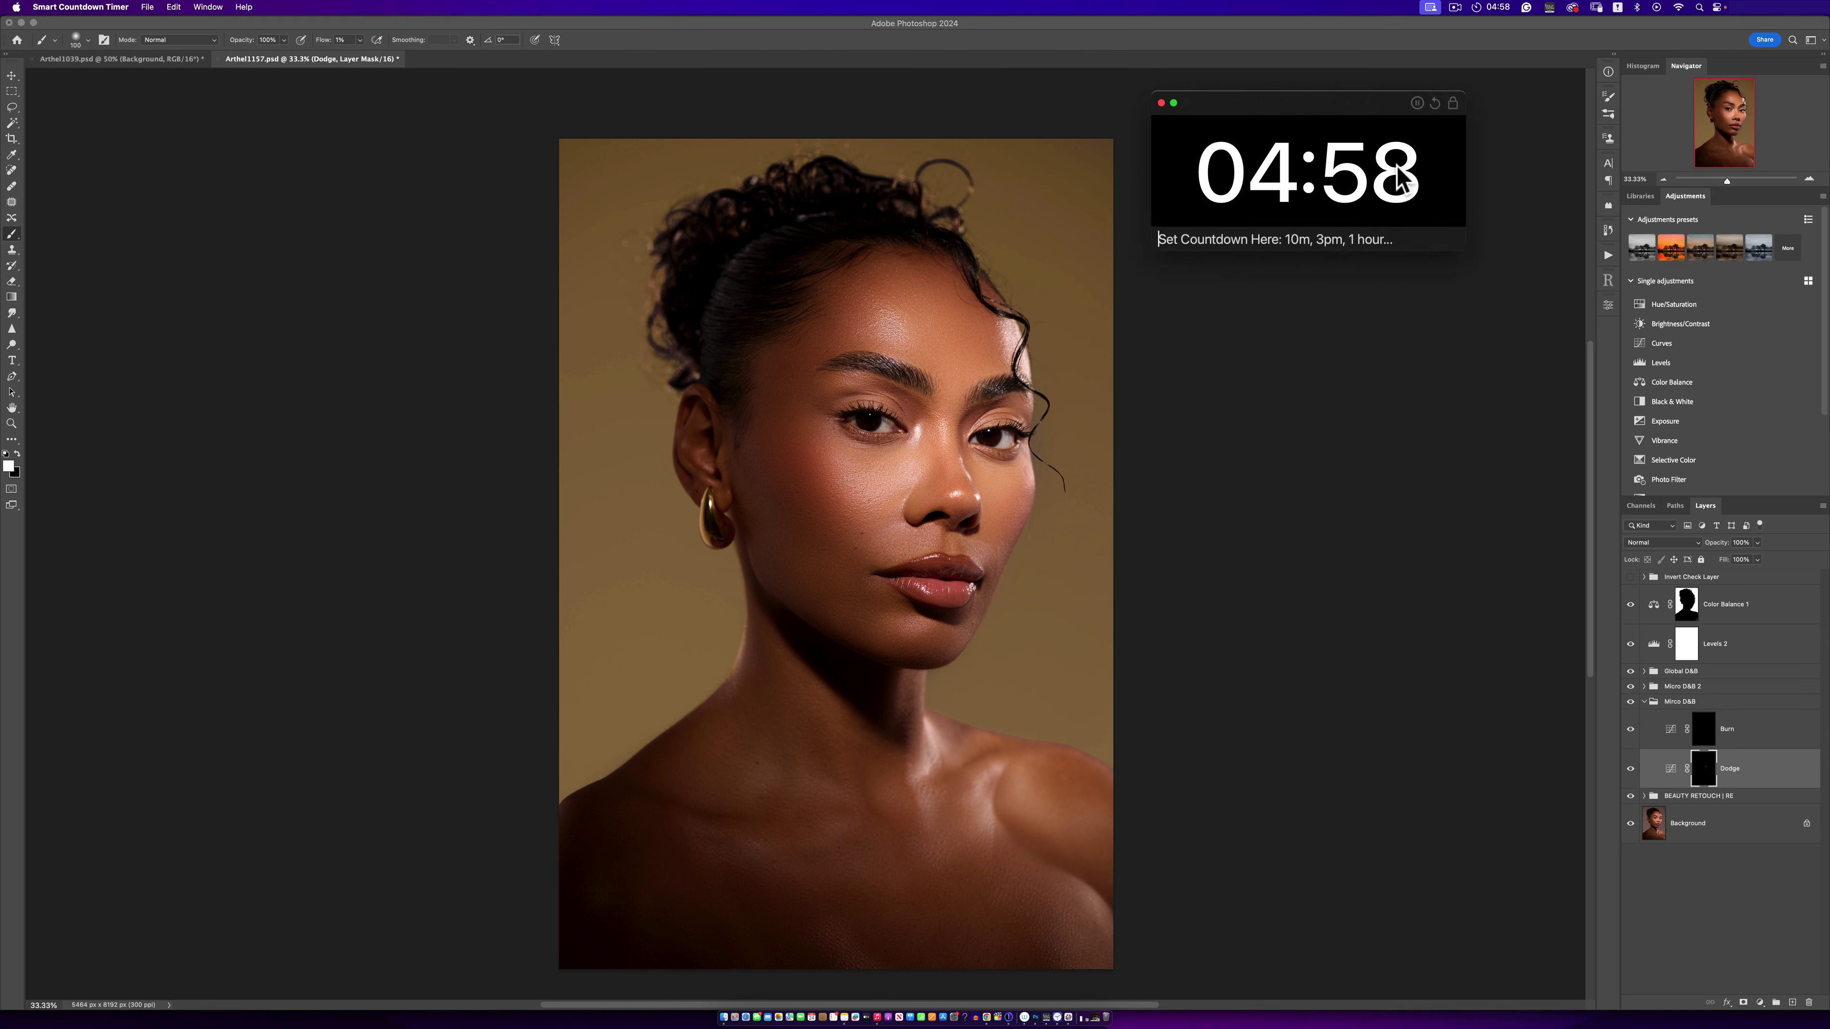
left_click(1417, 103)
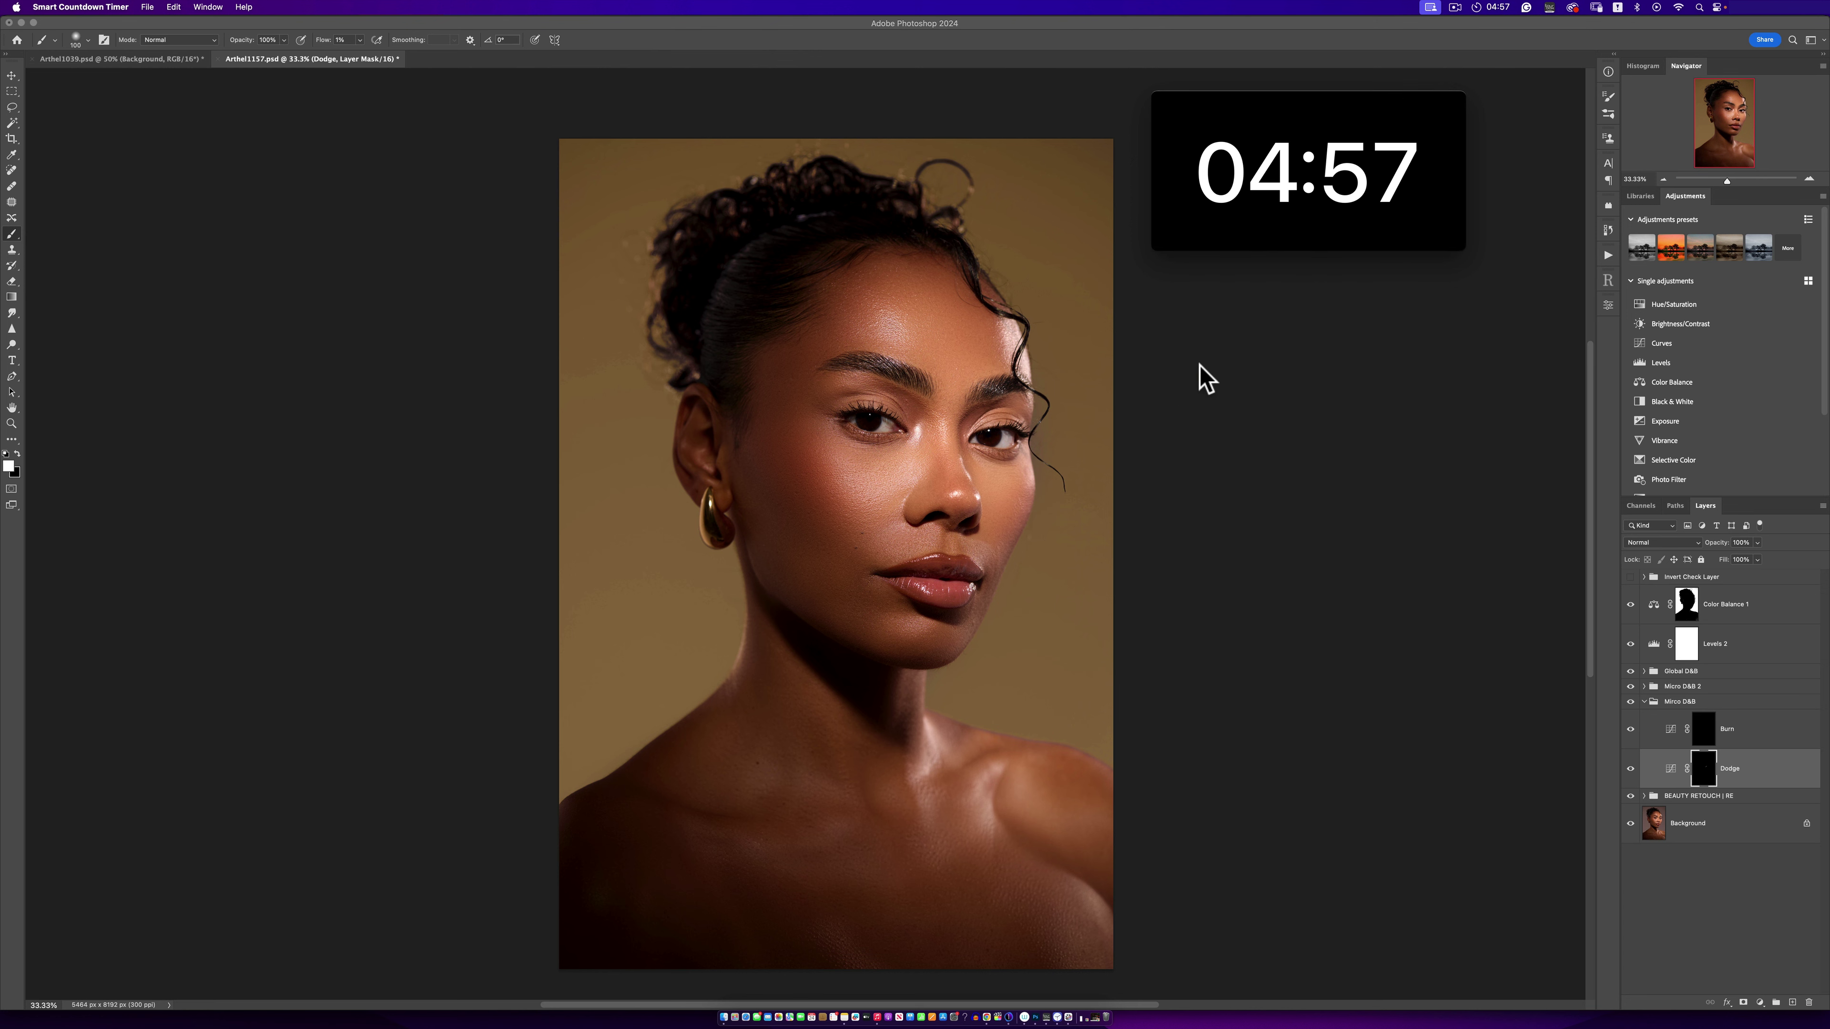
- Return to Photoshop and compare the retouched face at 50% zoom with the original Background layer shown alone
left_click(997, 574)
key("z")
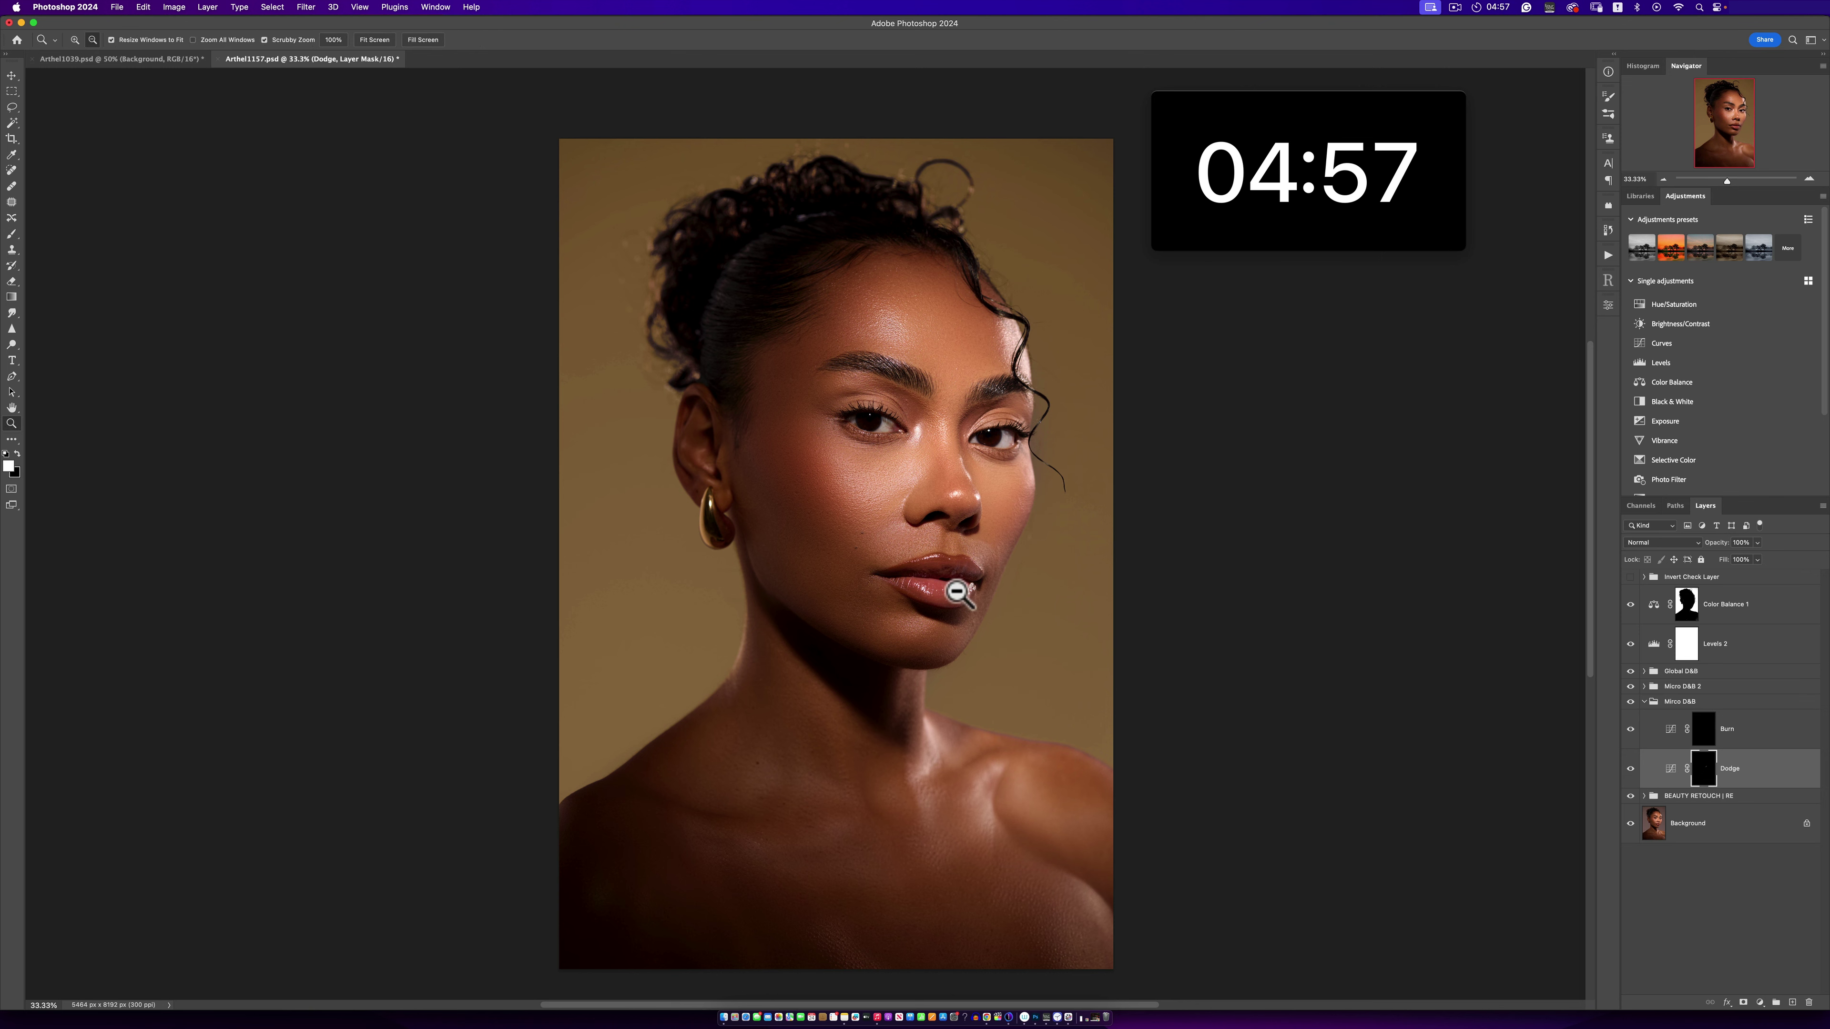
left_click(957, 592, "alt")
left_click(966, 594)
key("b")
left_click_drag(977, 591, 932, 574)
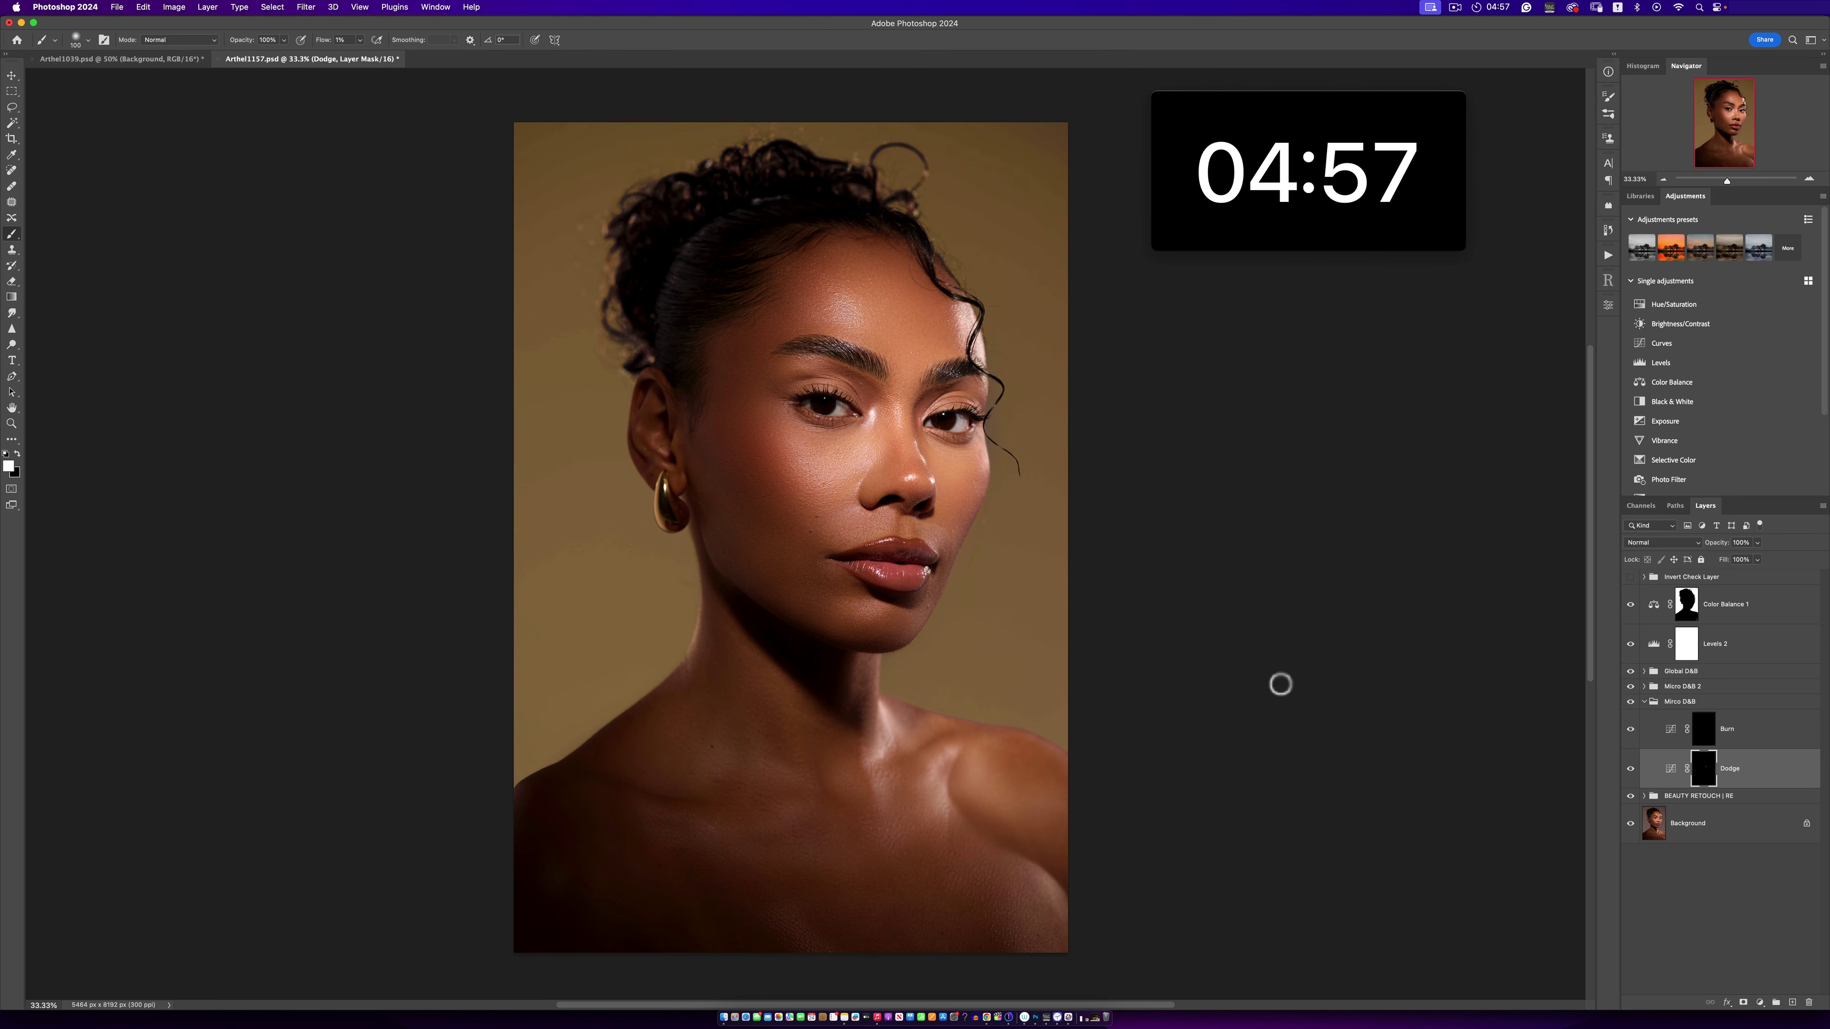
left_click(1004, 521, "super")
left_click_drag(985, 545, 1037, 523)
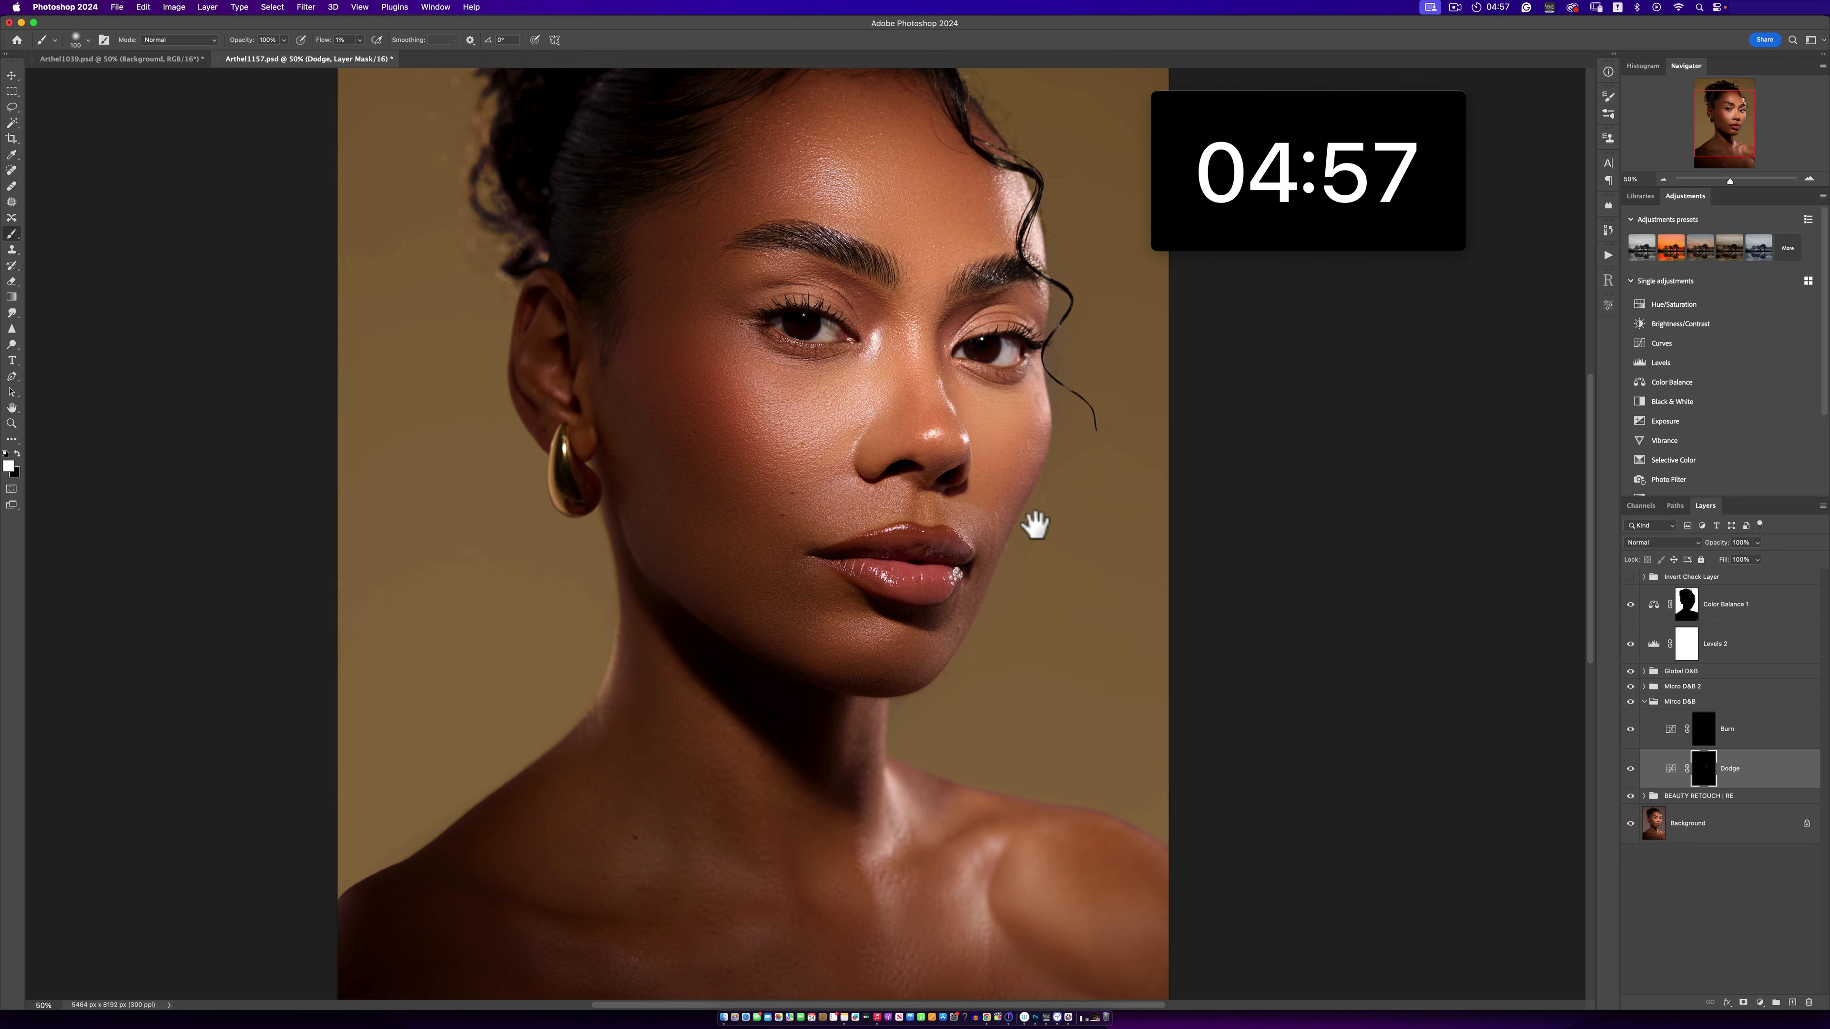
left_click(1630, 823, "alt")
left_click(1630, 823, "alt")
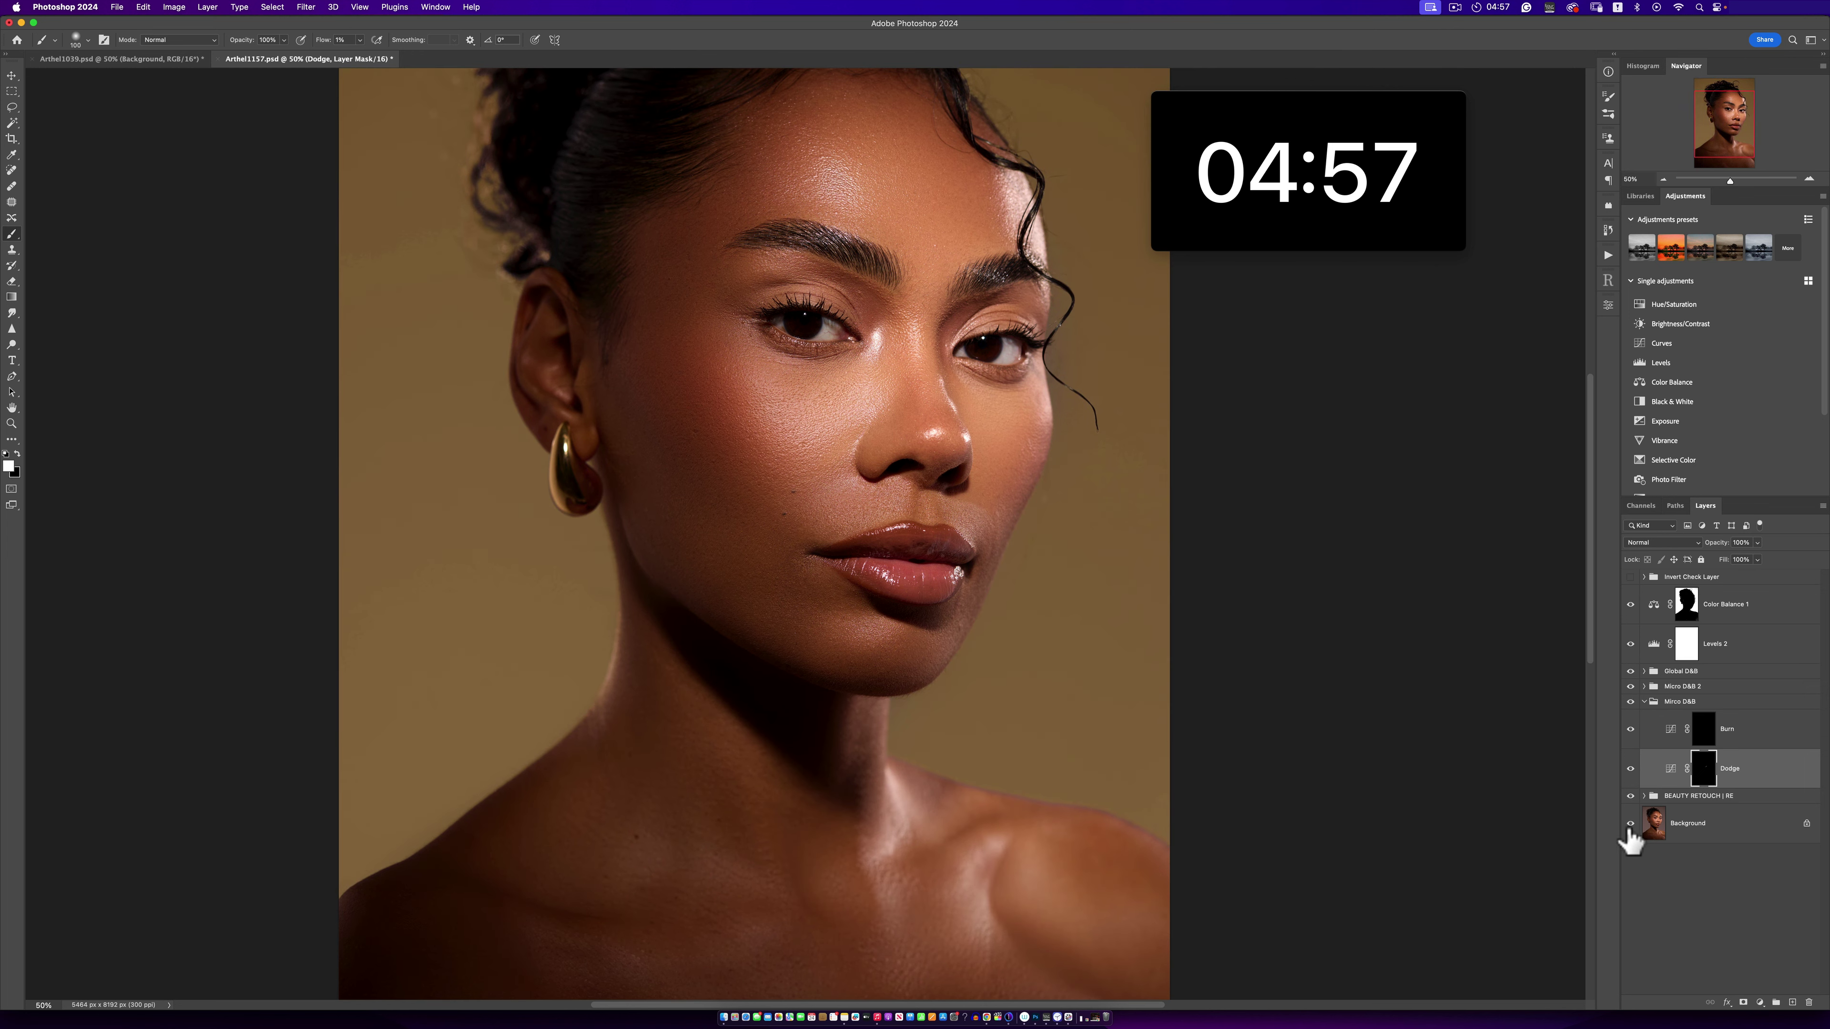
left_click(1629, 823, "alt")
left_click(1630, 822, "alt")
- Examine the lips, nose and cheek texture at 100% zoom, comparing the retouch with the original Background layer
key("z")
left_click(913, 510)
left_click(913, 510)
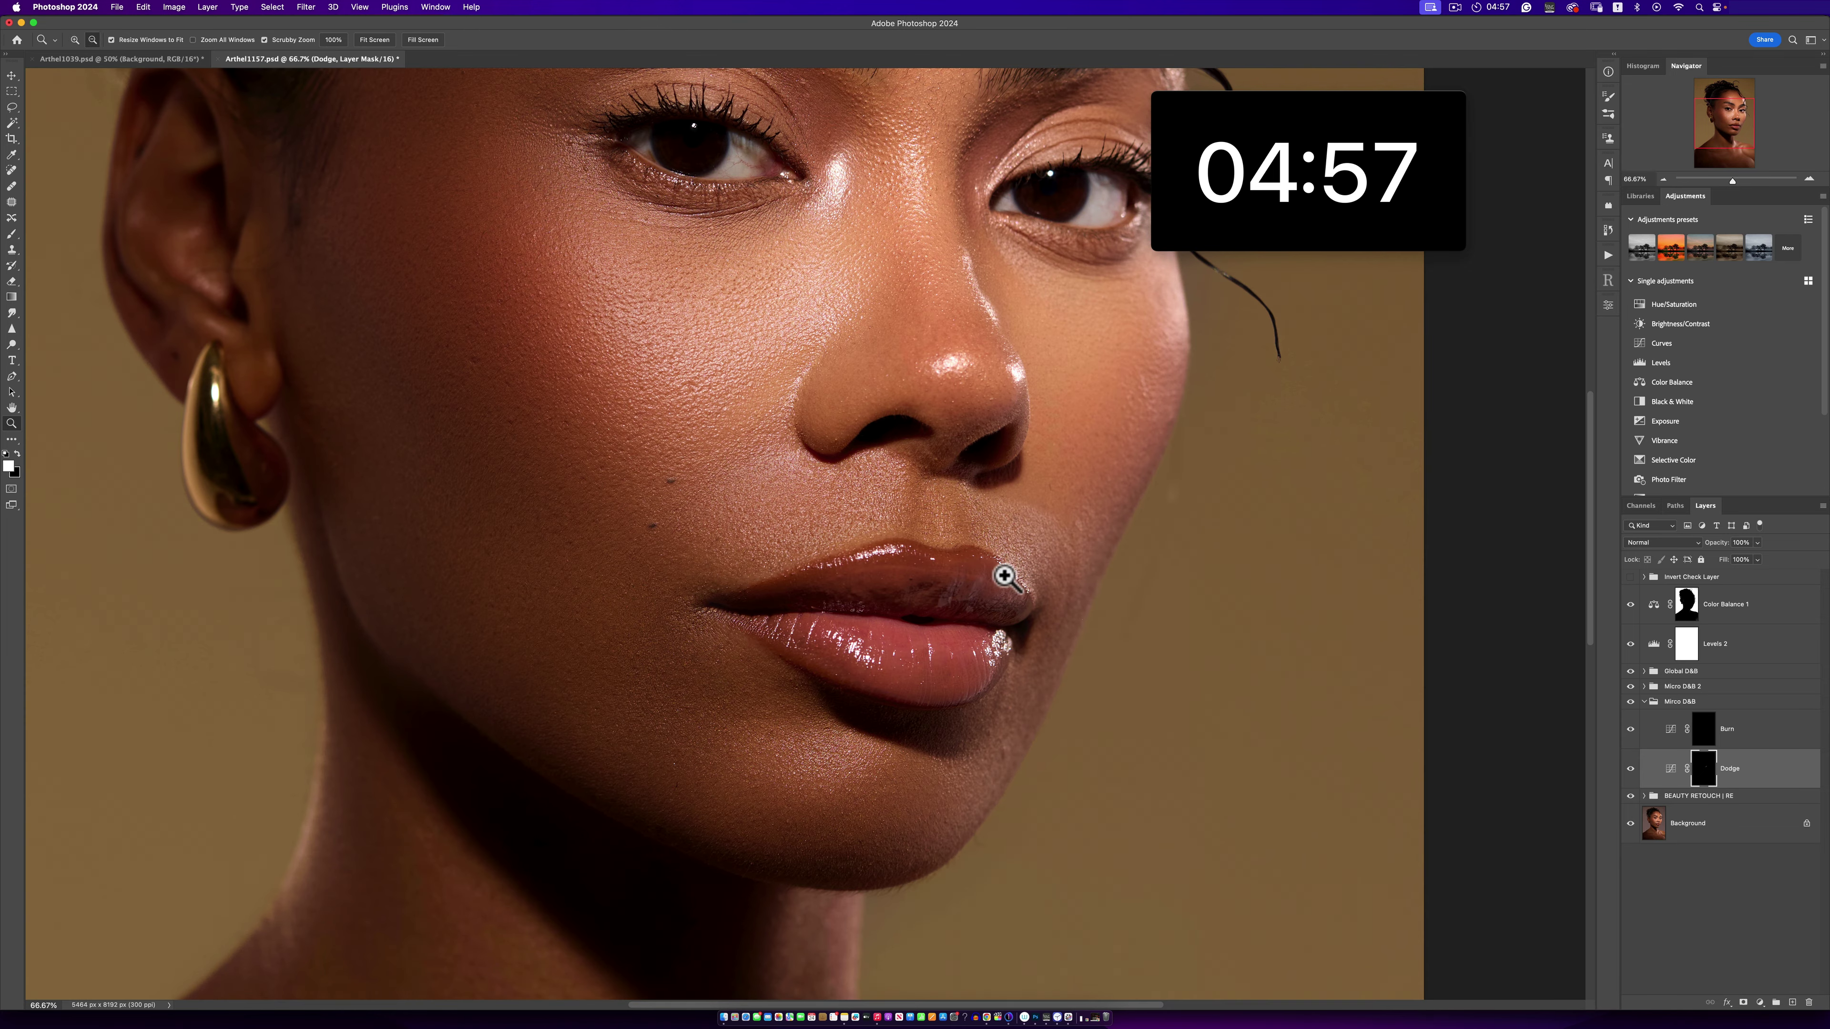
key("b")
left_click(1630, 823, "alt")
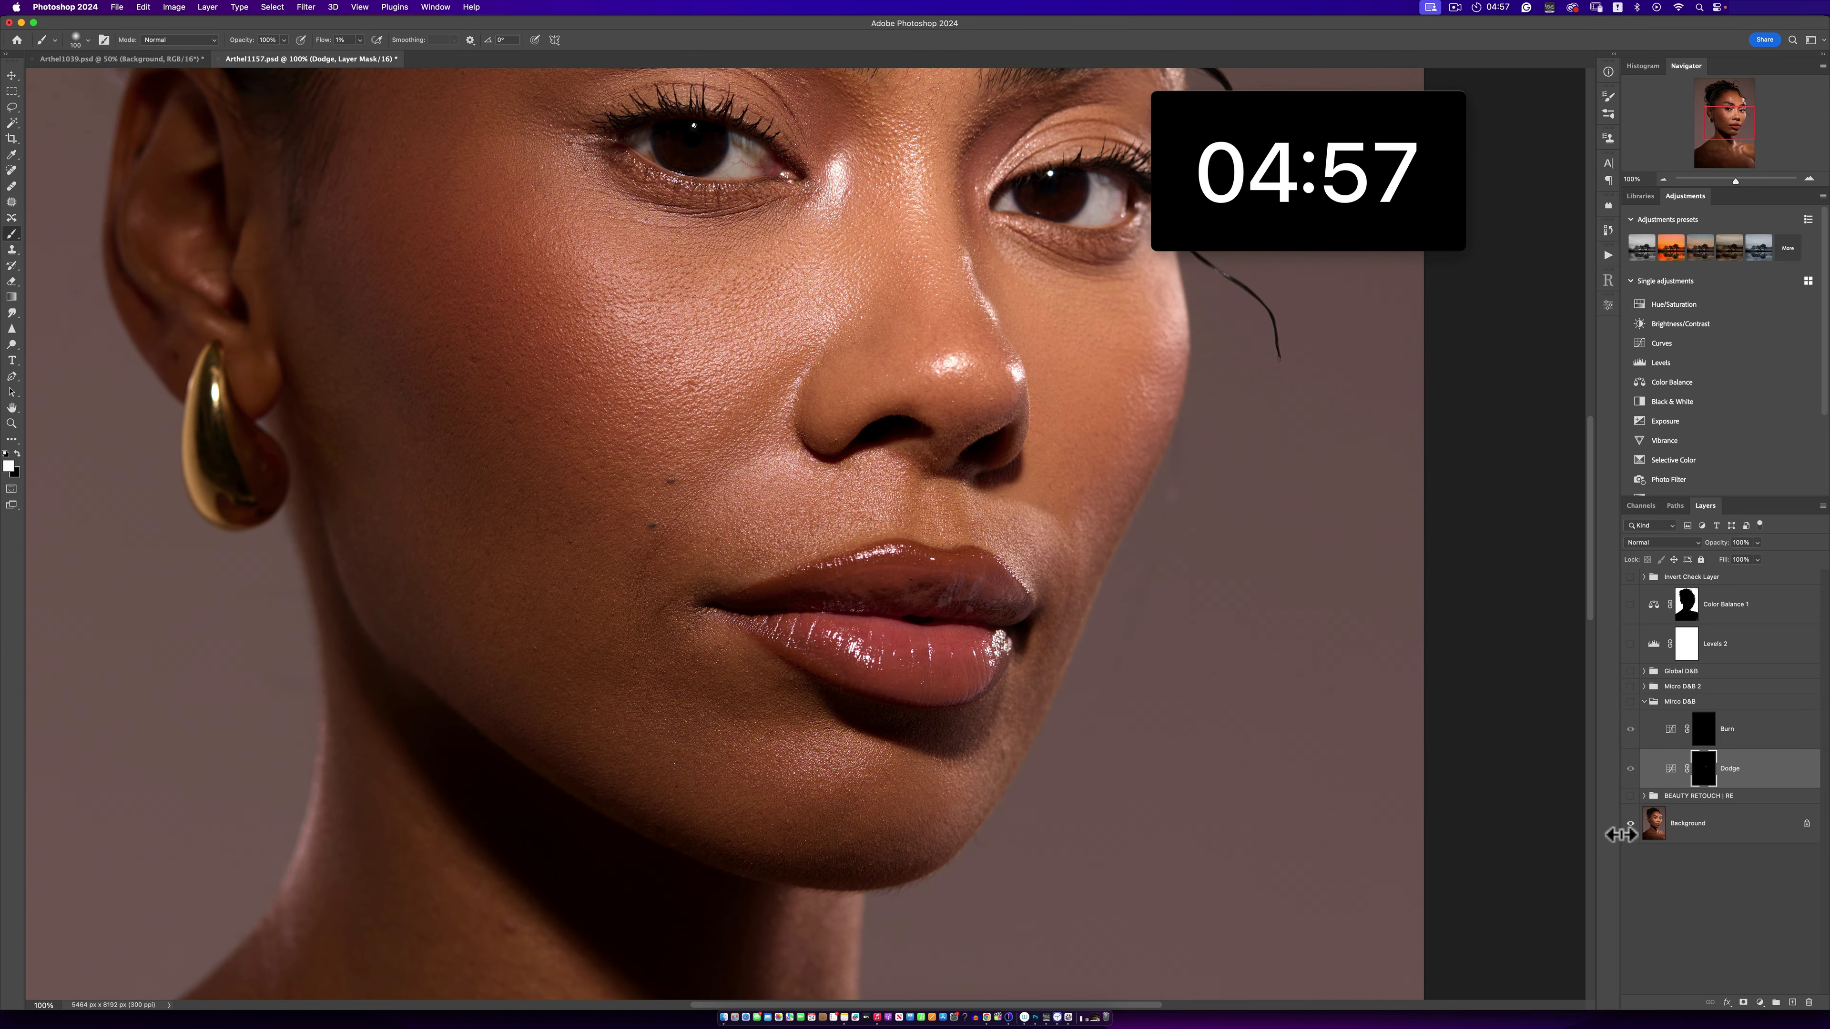
left_click(1626, 831, "alt")
left_click_drag(879, 536, 877, 542)
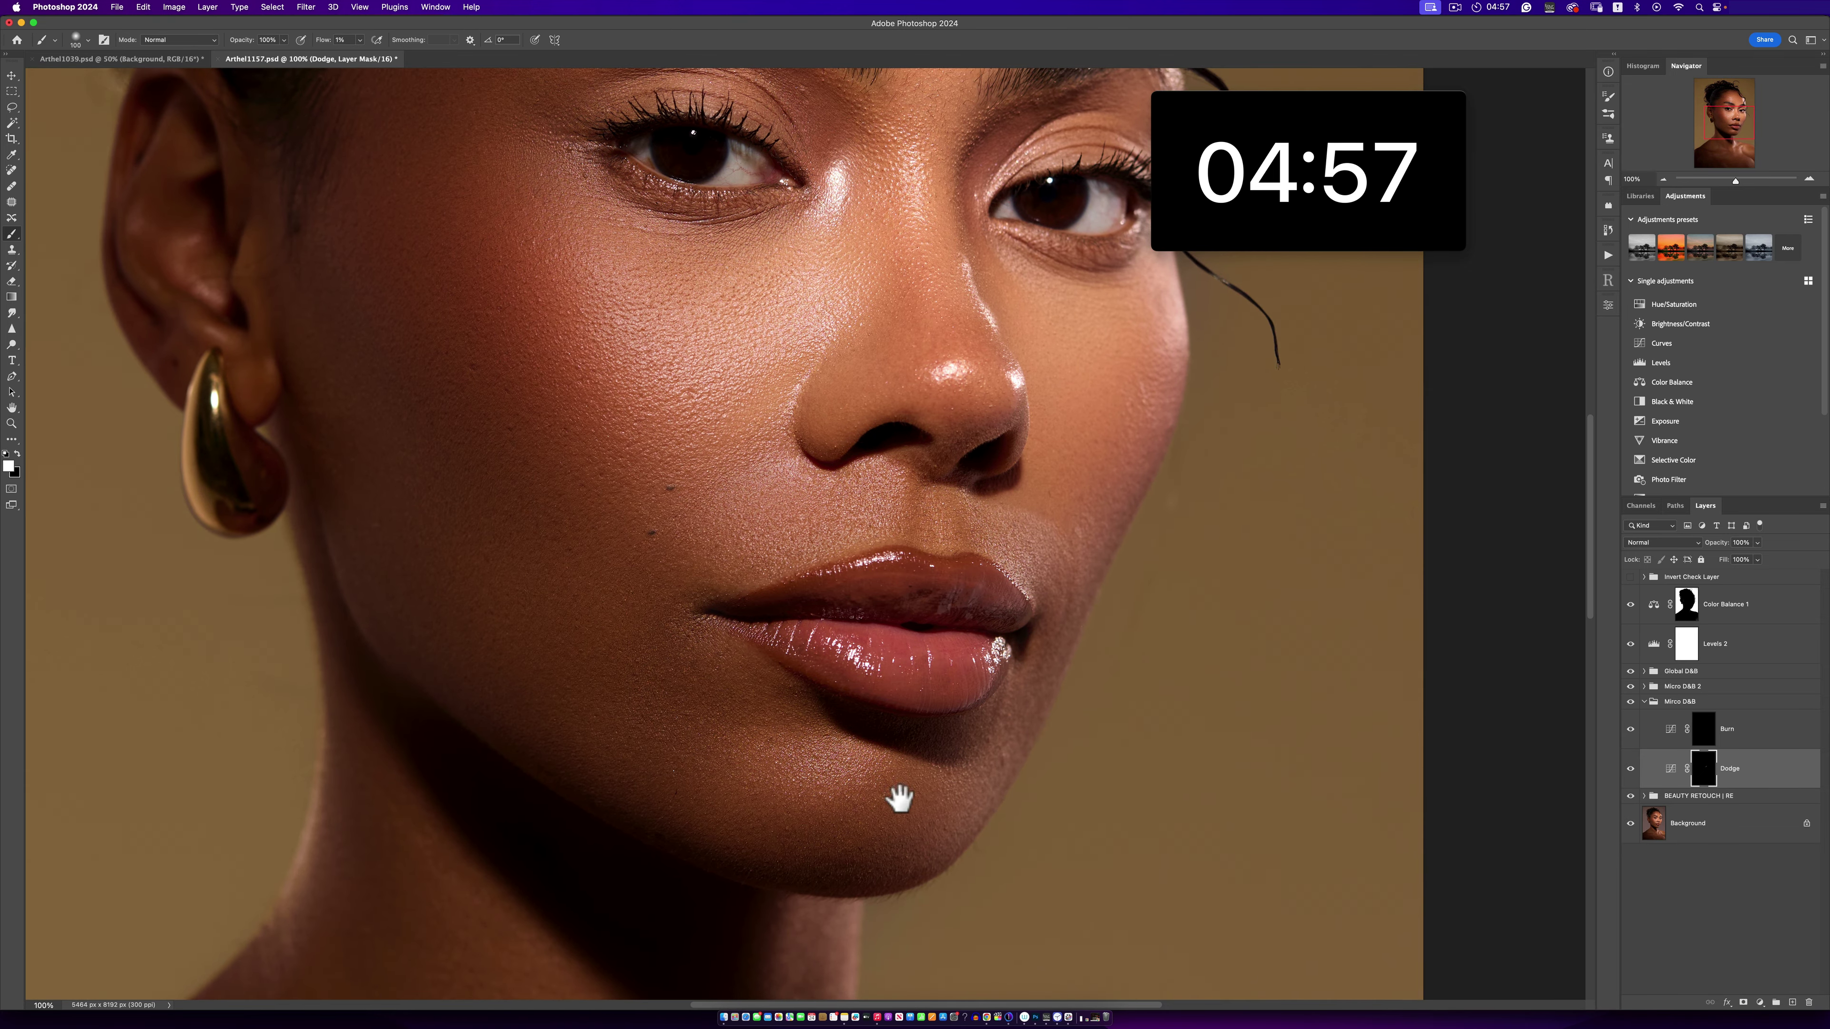
left_click_drag(899, 798, 906, 793)
- View the whole portrait and compare the full retouch with the original Background layer
left_click(936, 722, "alt")
left_click(936, 721, "alt")
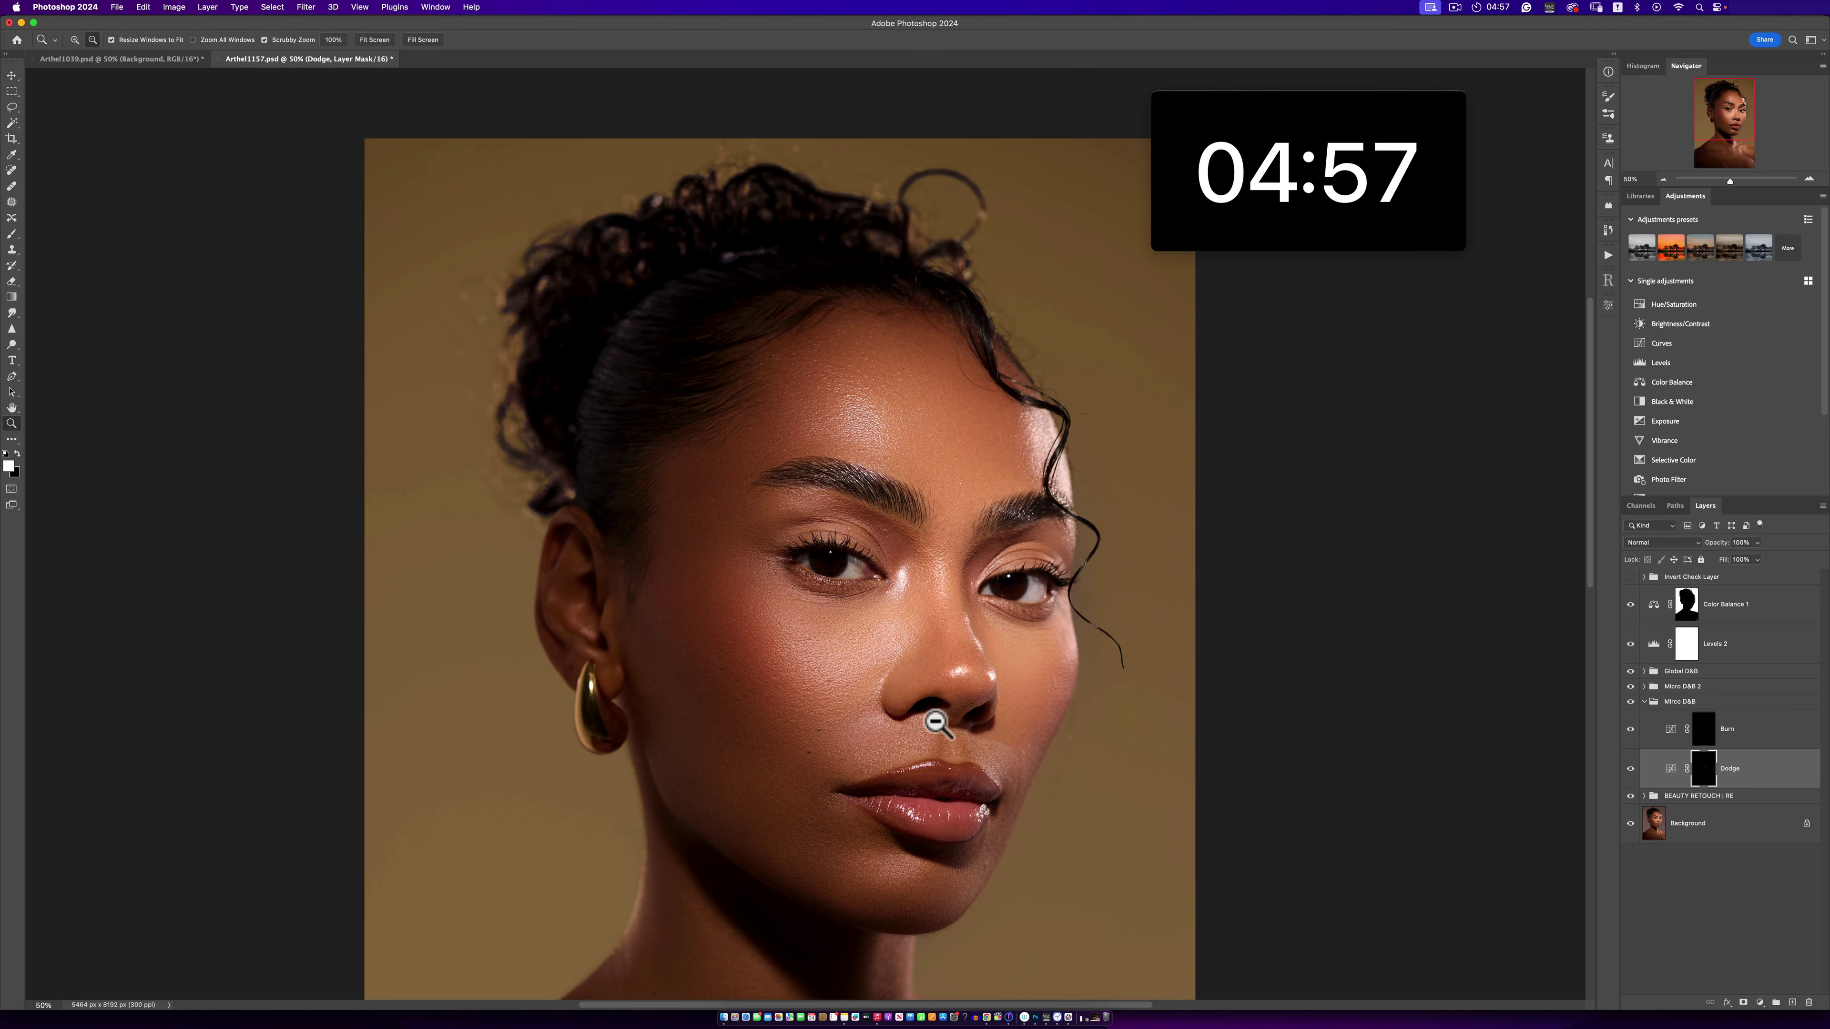
left_click(937, 721, "alt")
key("b")
scroll(964, 573, "down", 4)
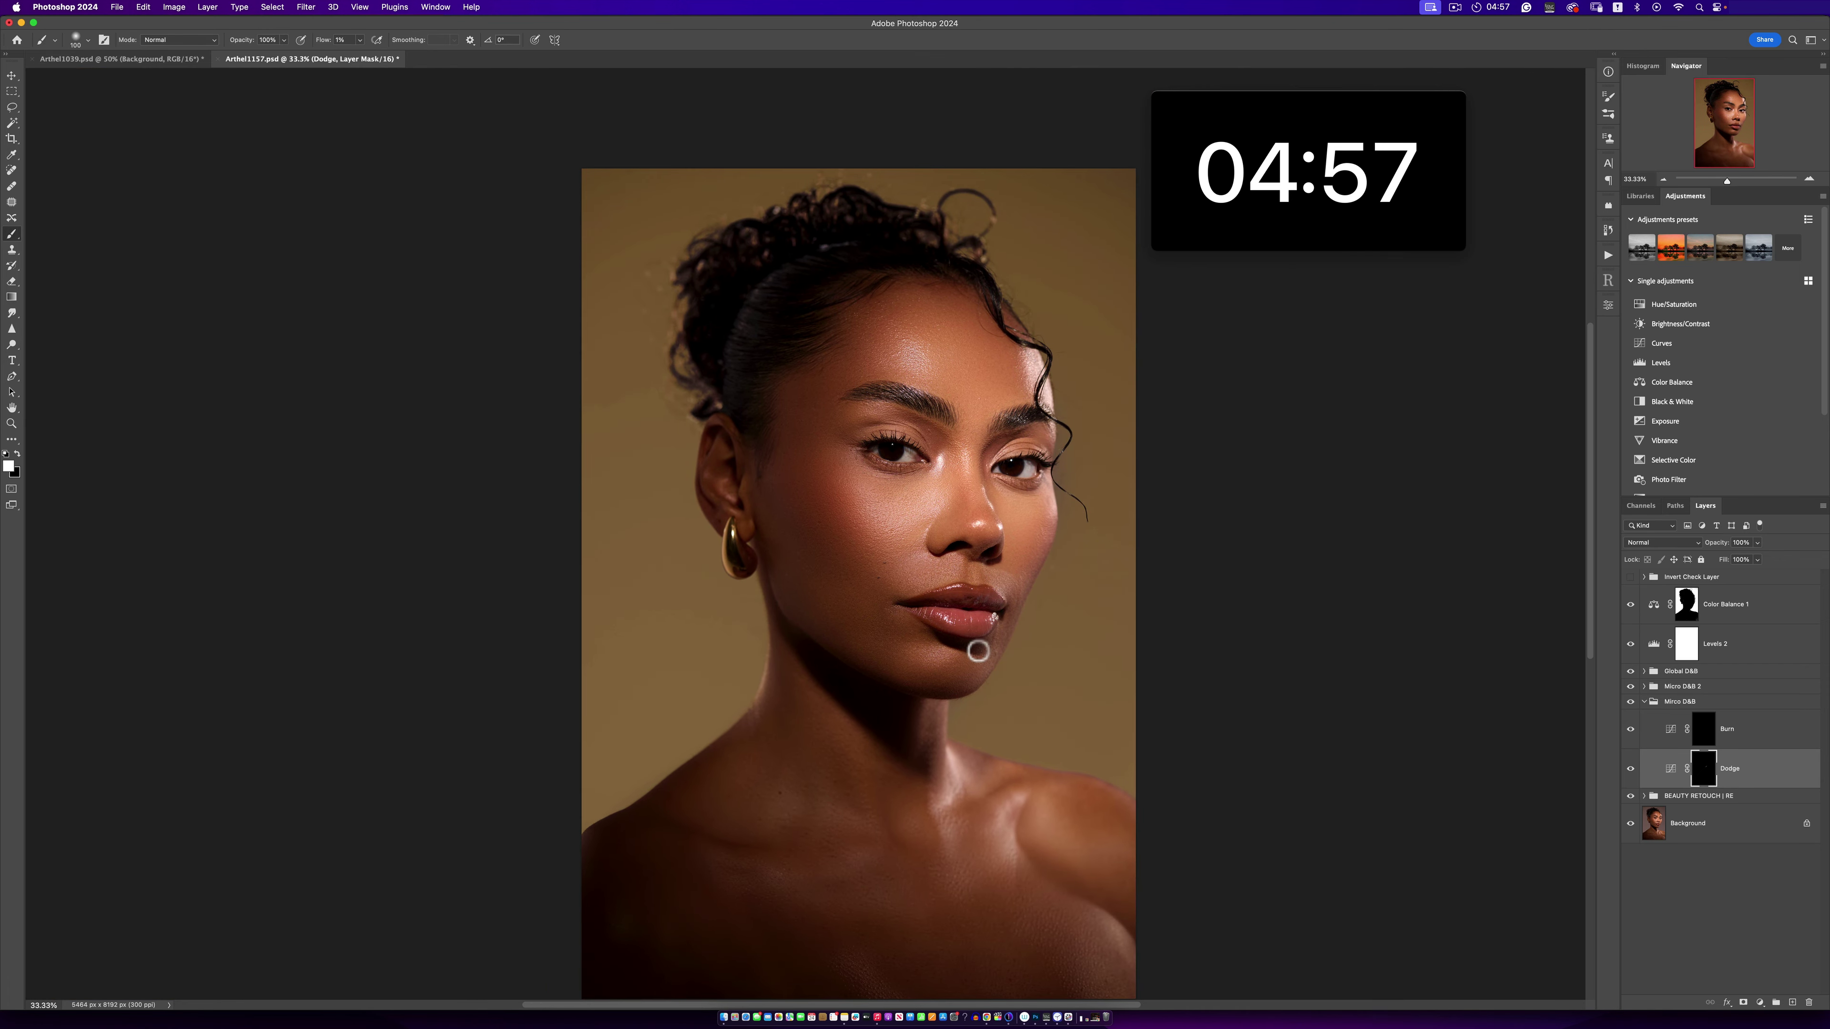
key("z")
scroll(972, 653, "up", 1)
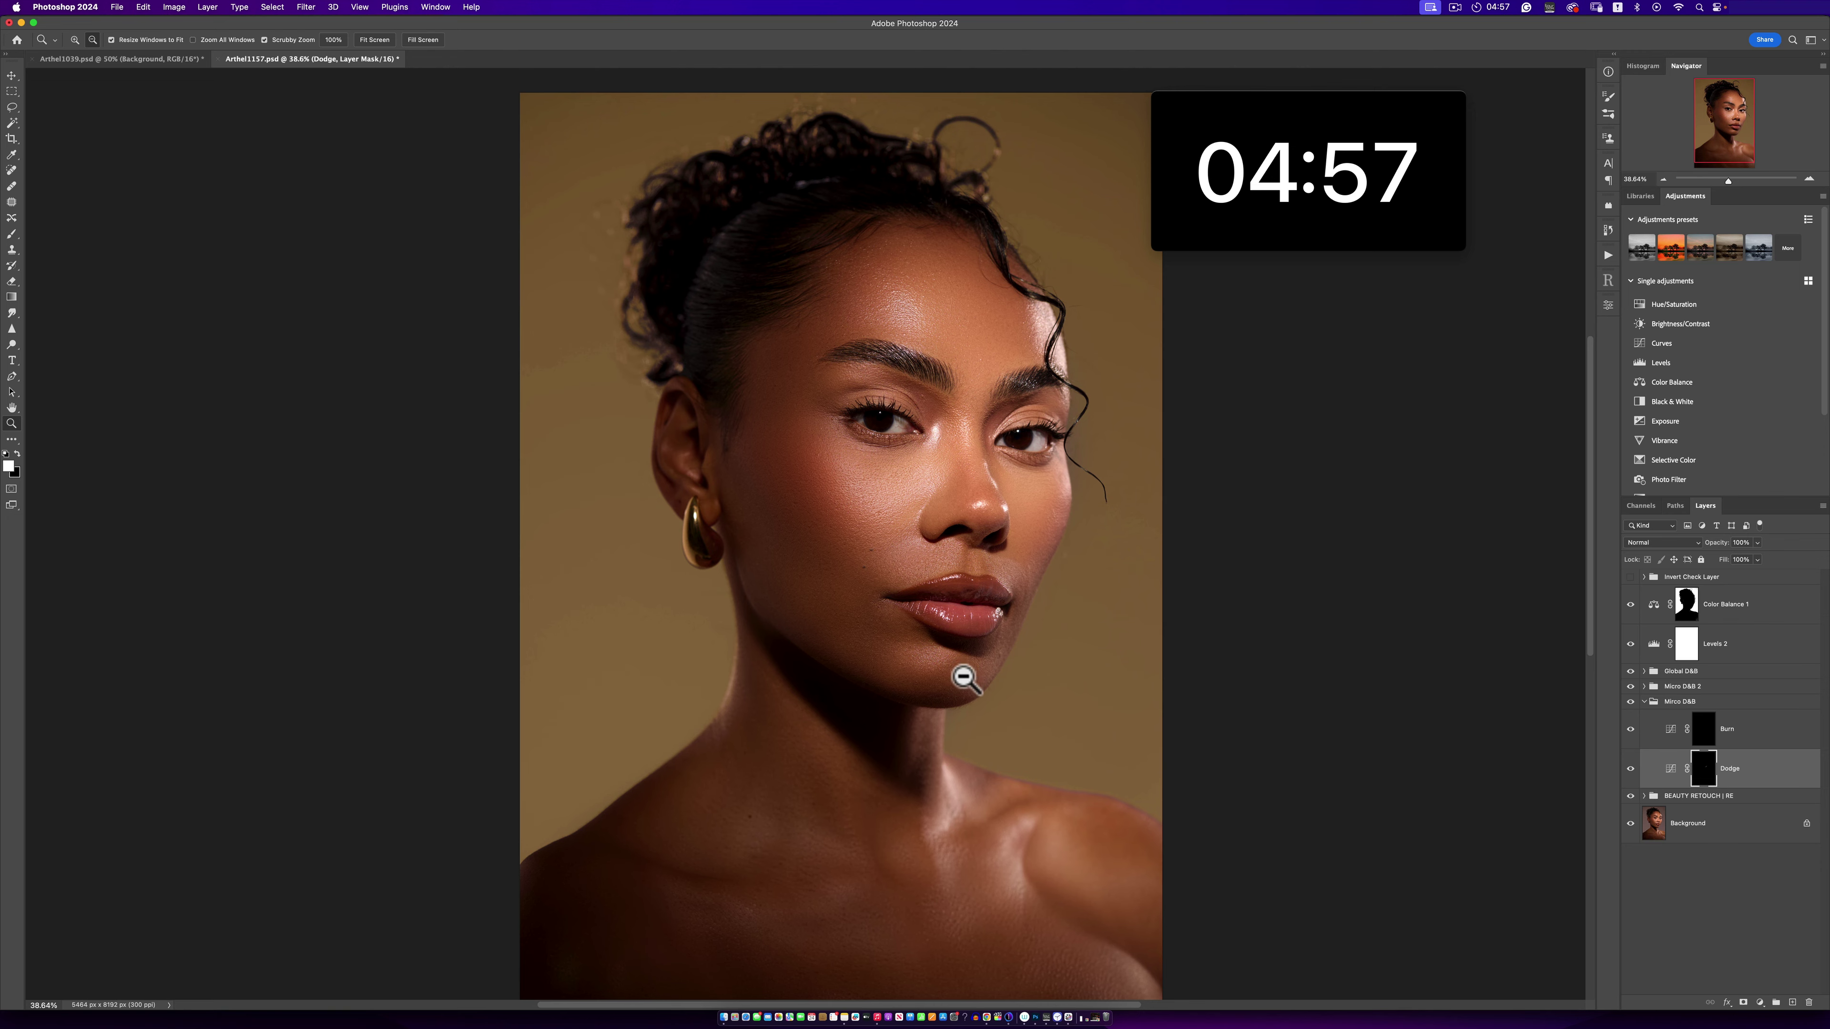
left_click(961, 676, "alt")
left_click(960, 681, "alt")
left_click(968, 698)
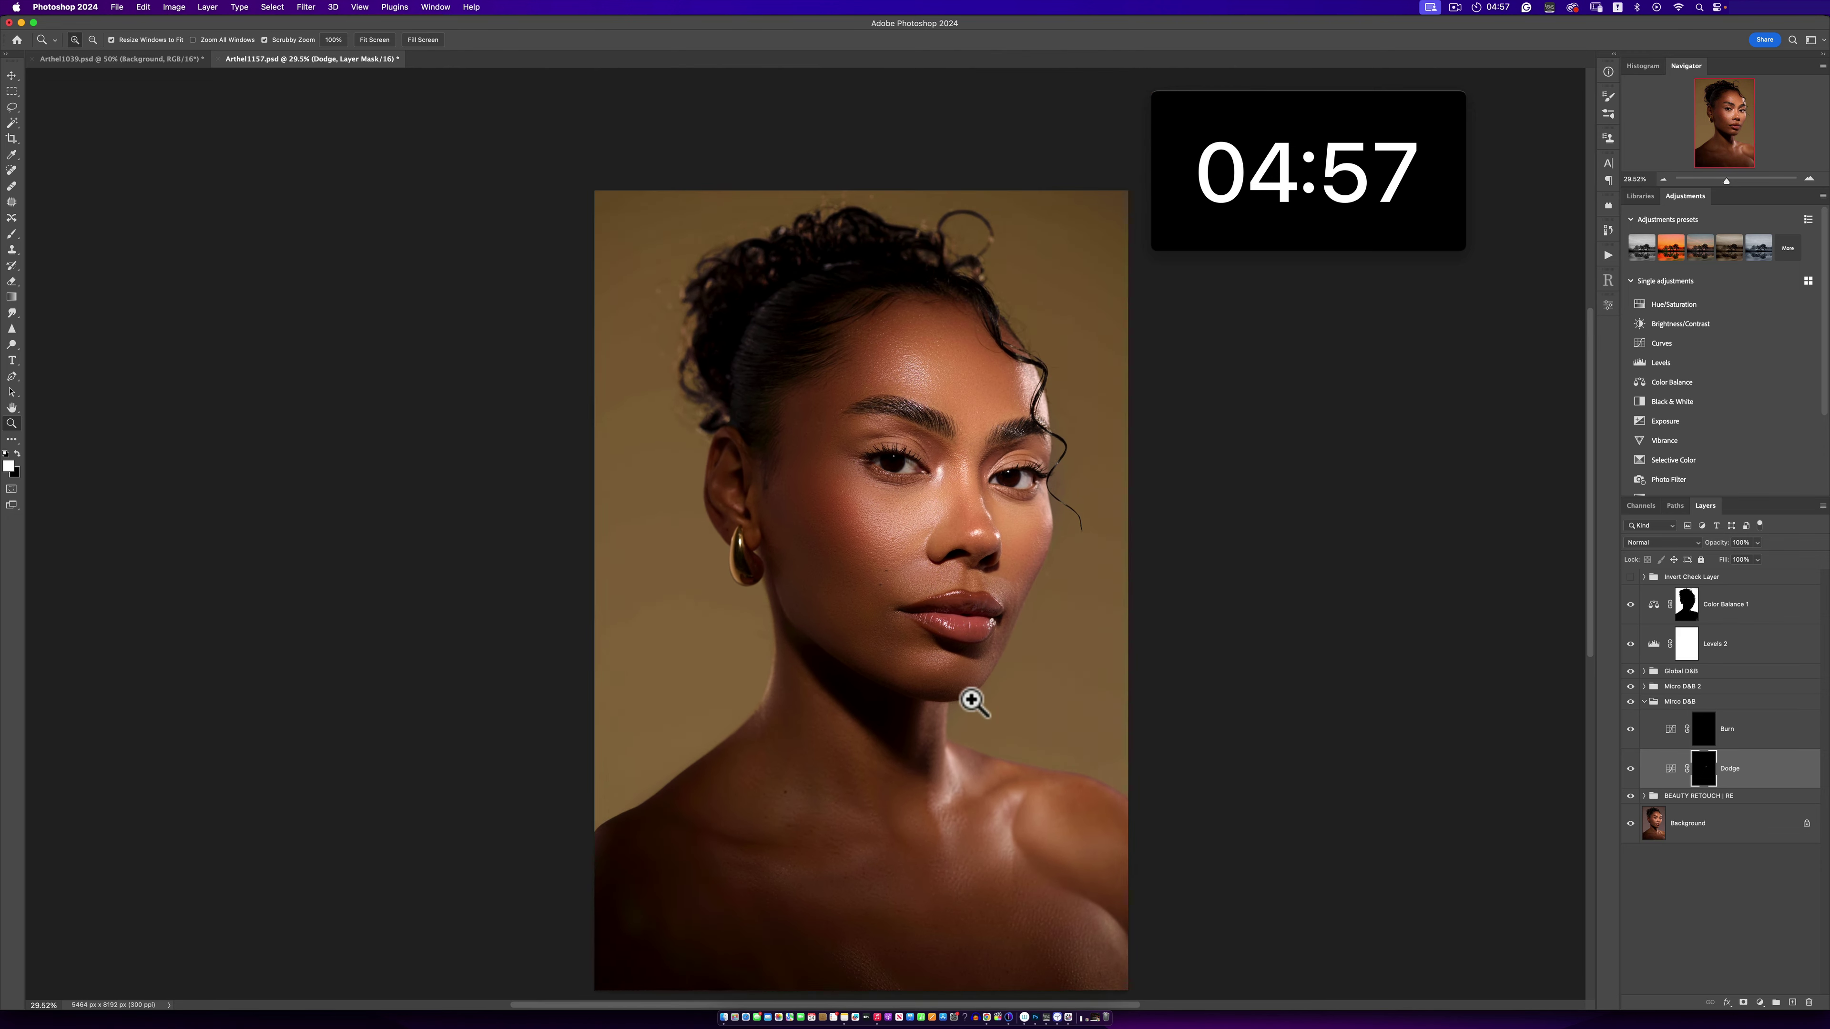
left_click(975, 705, "alt")
left_click_drag(971, 703, 923, 613)
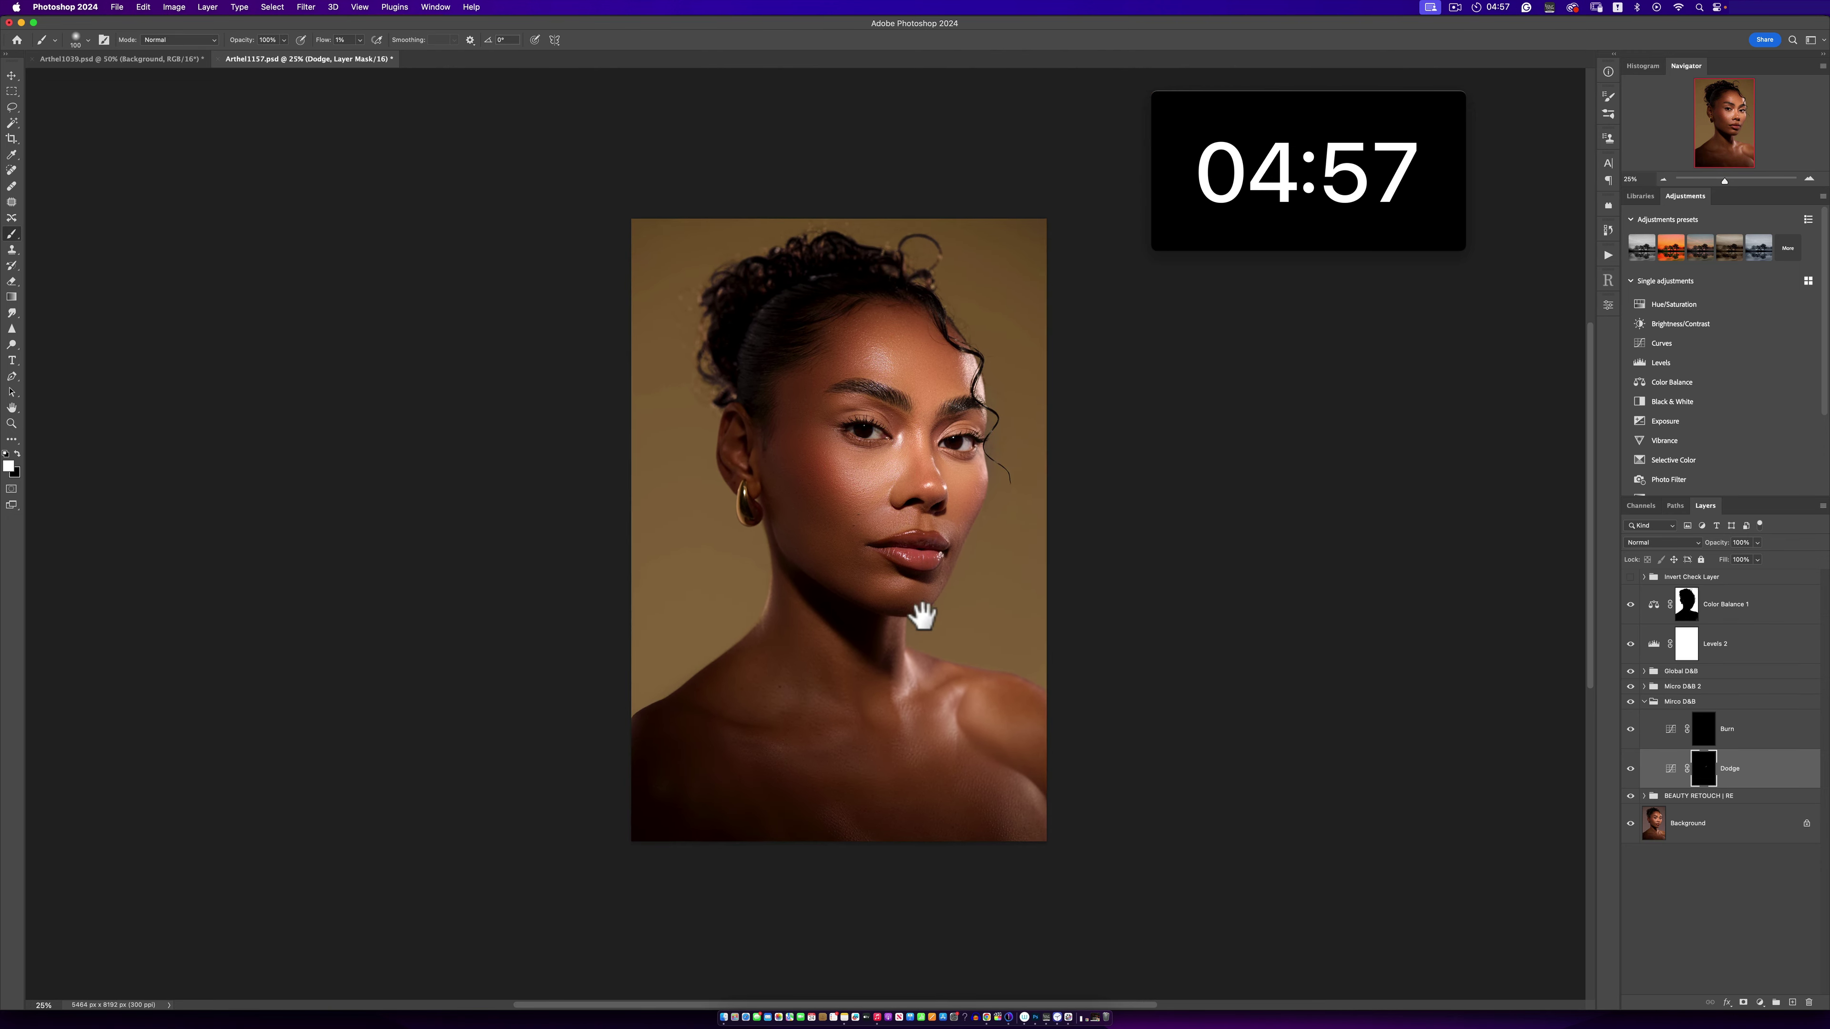
left_click(942, 668)
key("b")
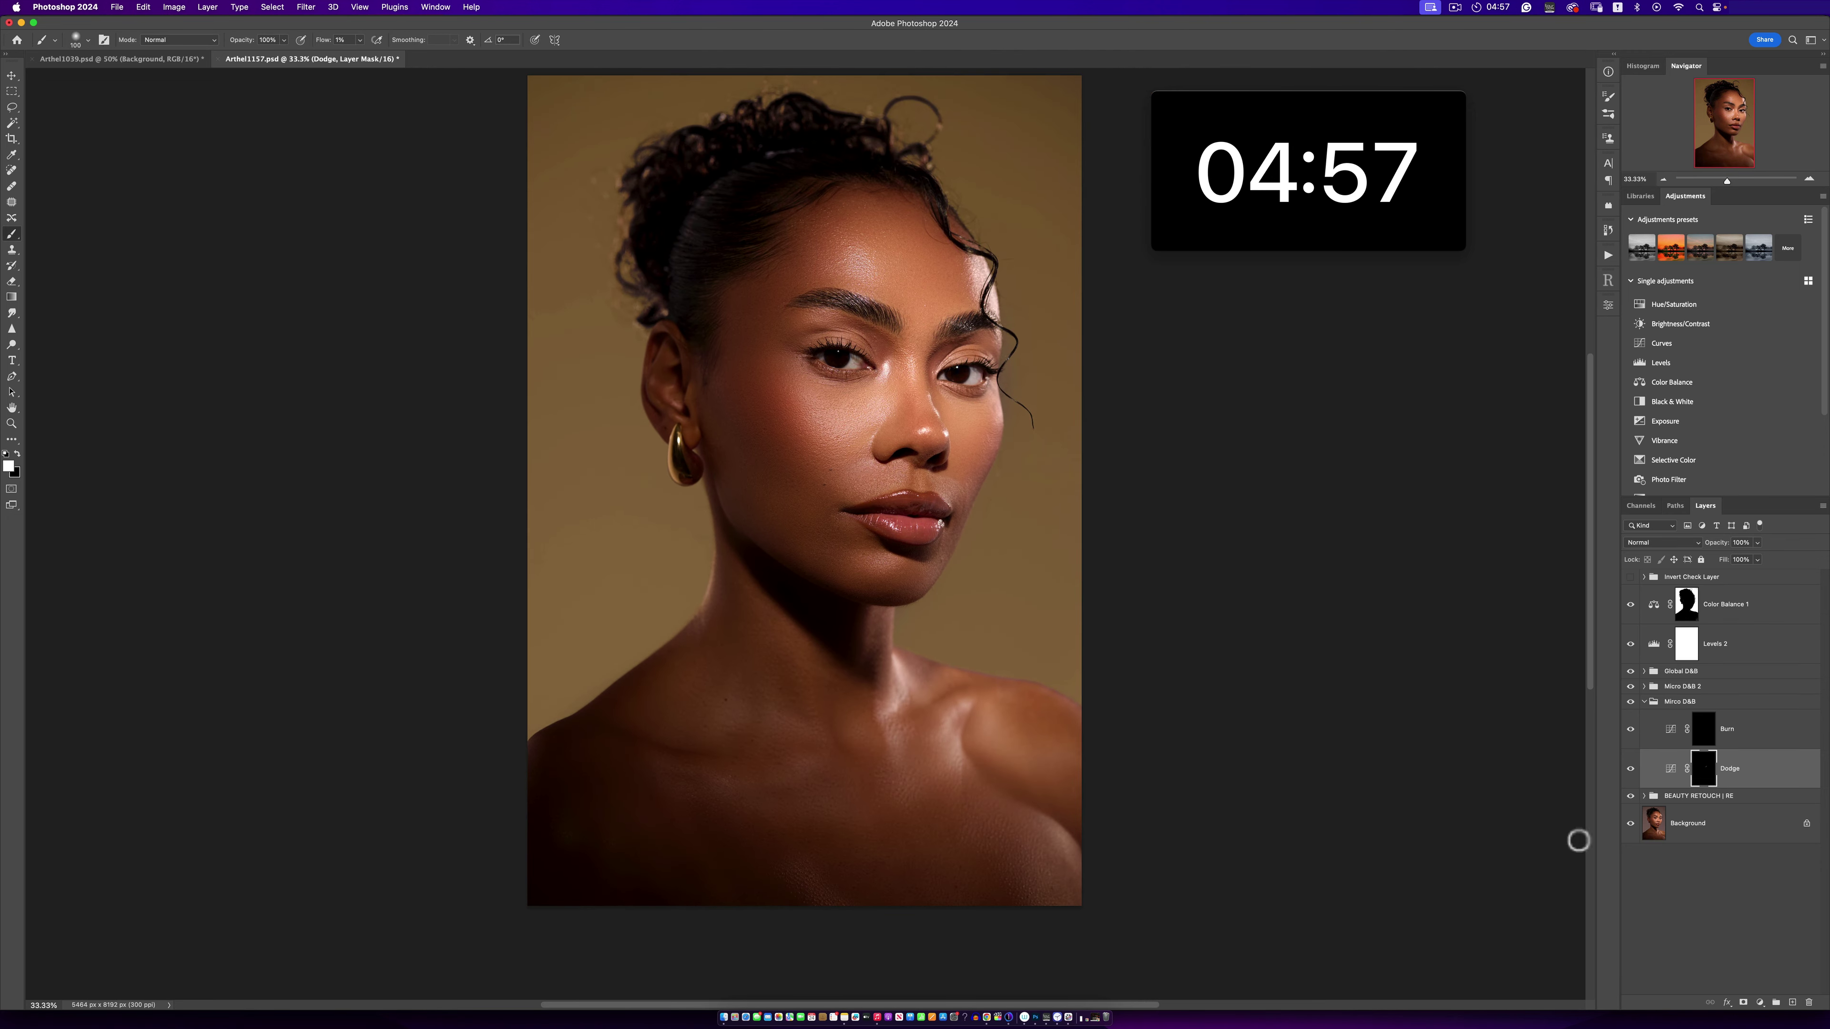
left_click(1631, 825, "alt")
left_click(1630, 825, "alt")
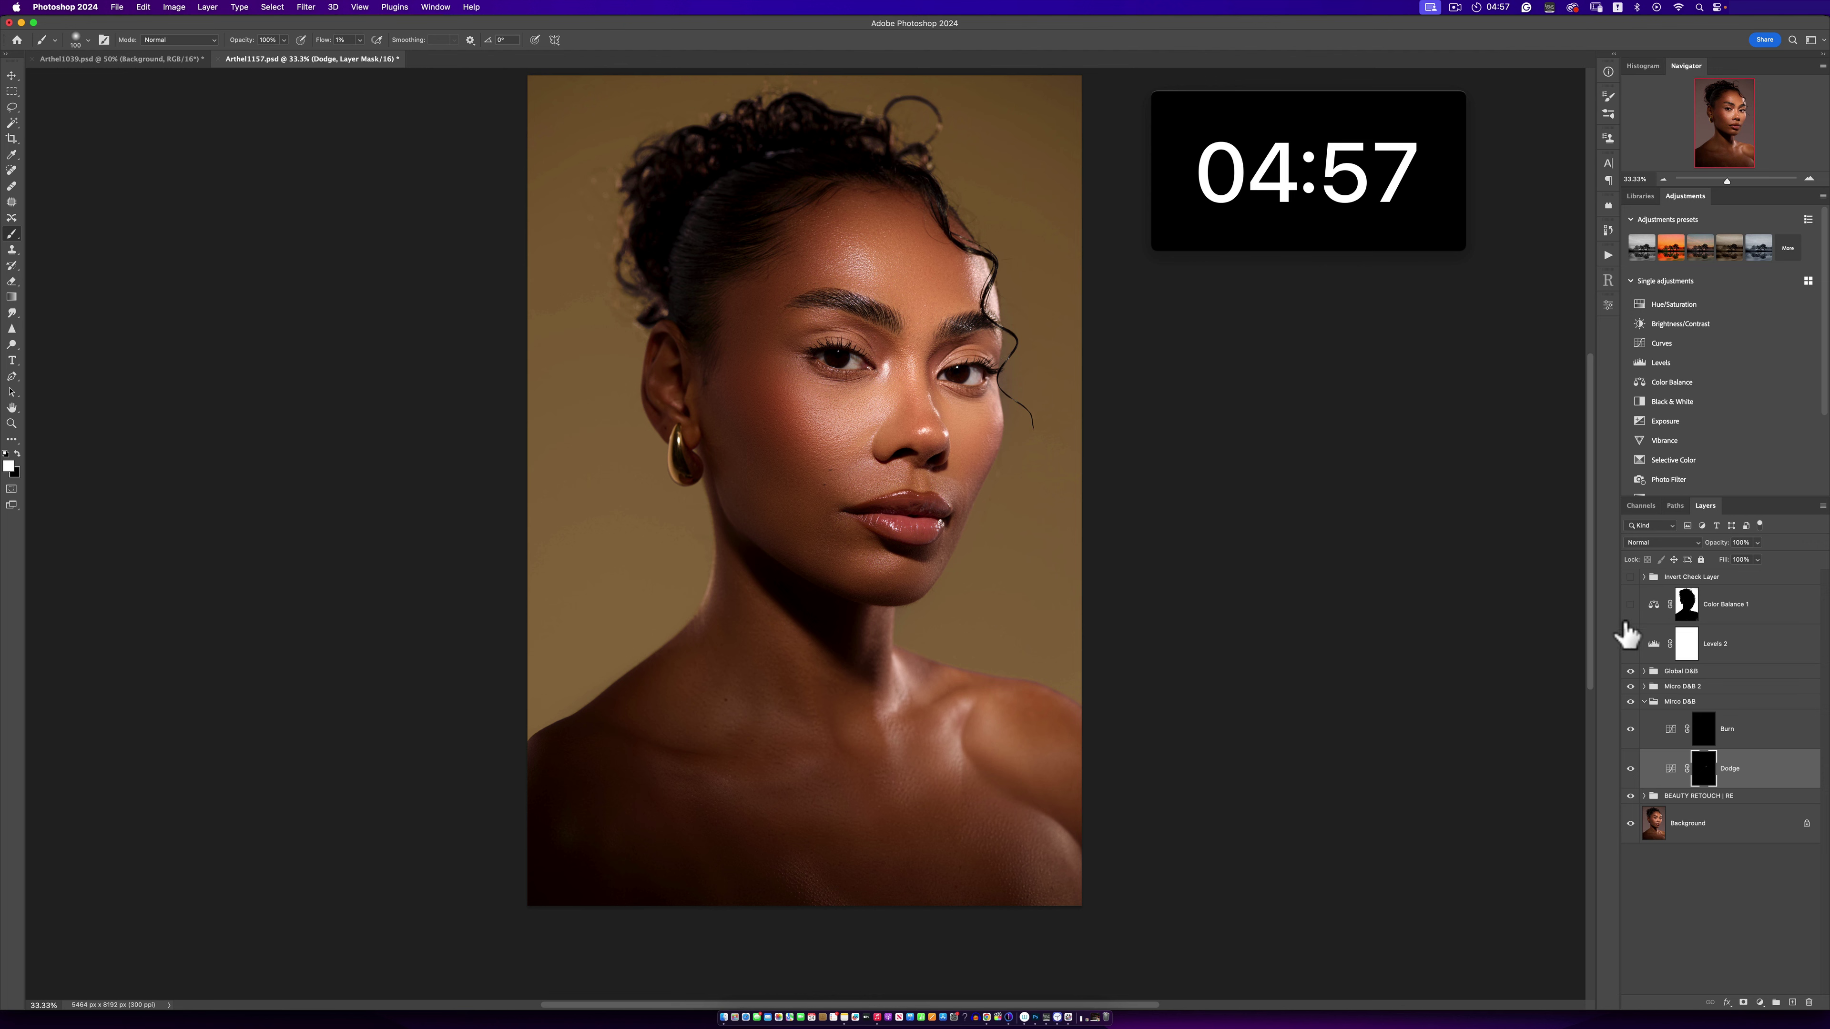
- Hide the Color Balance 1 layer and compare the retouched face at 50% zoom with the original Background layer
left_click(1631, 606)
scroll(955, 495, "up", 1)
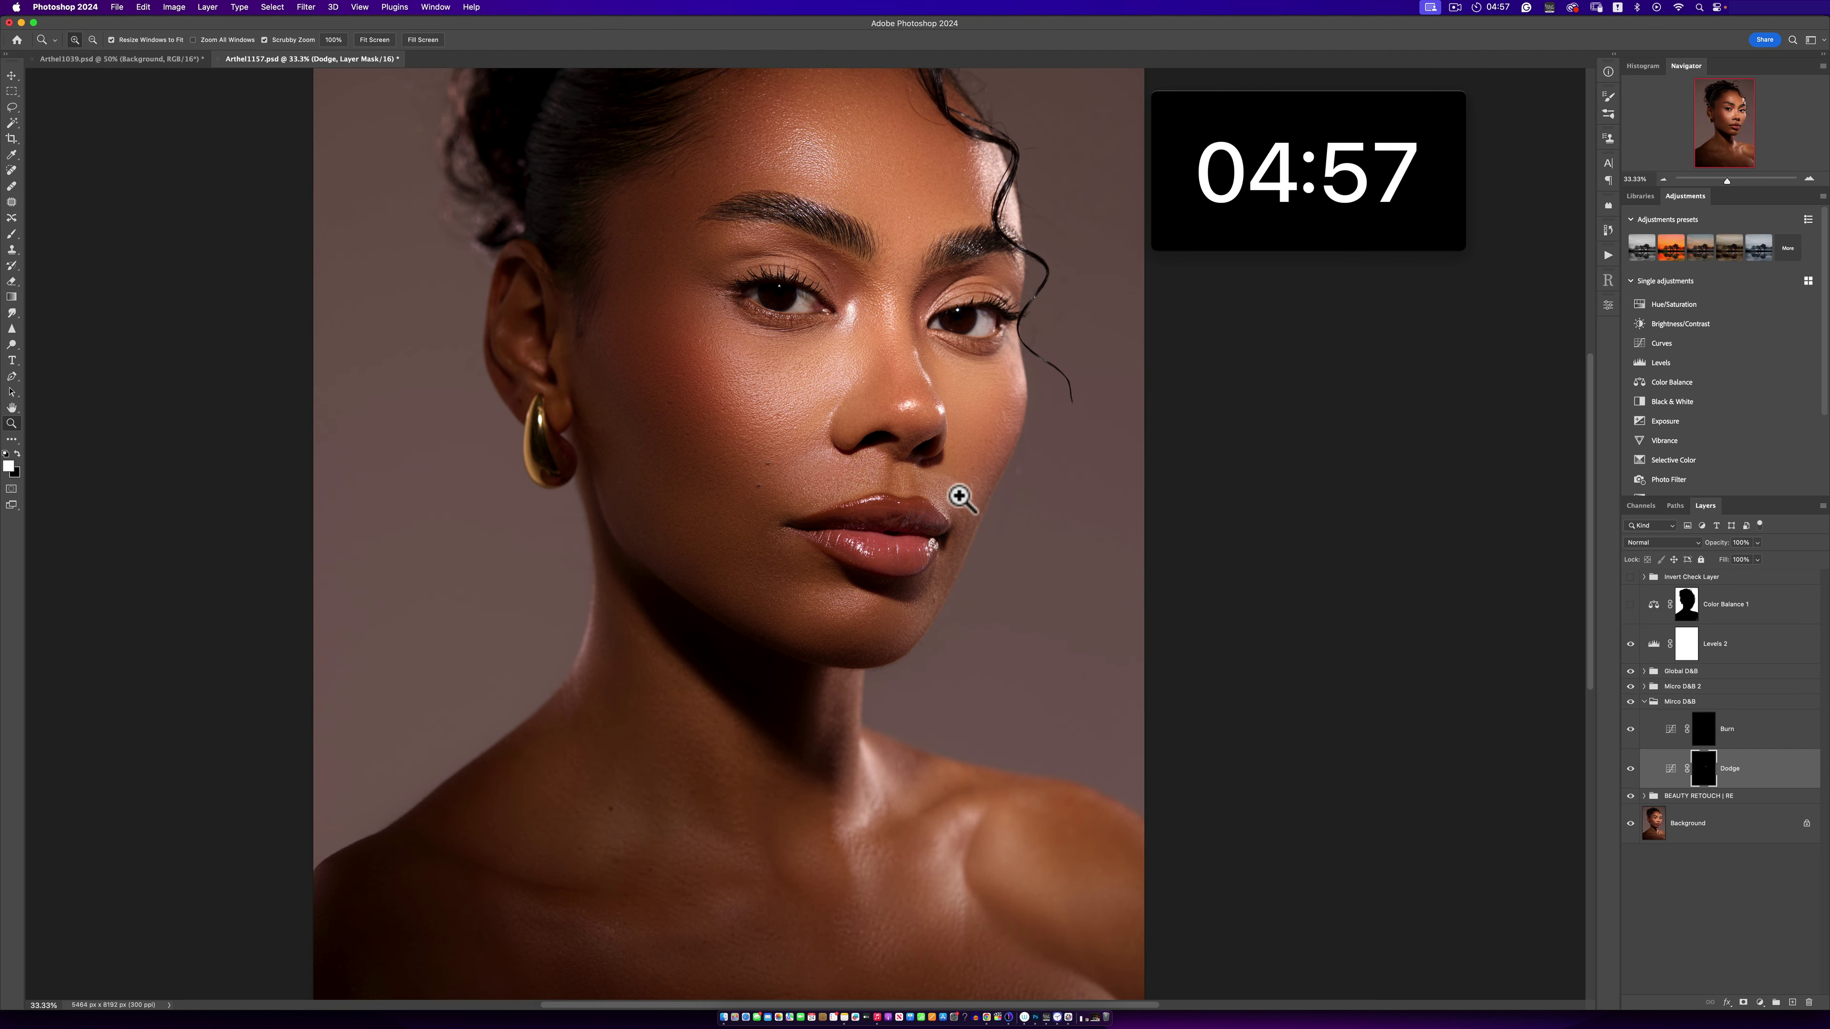
left_click(1631, 824, "alt")
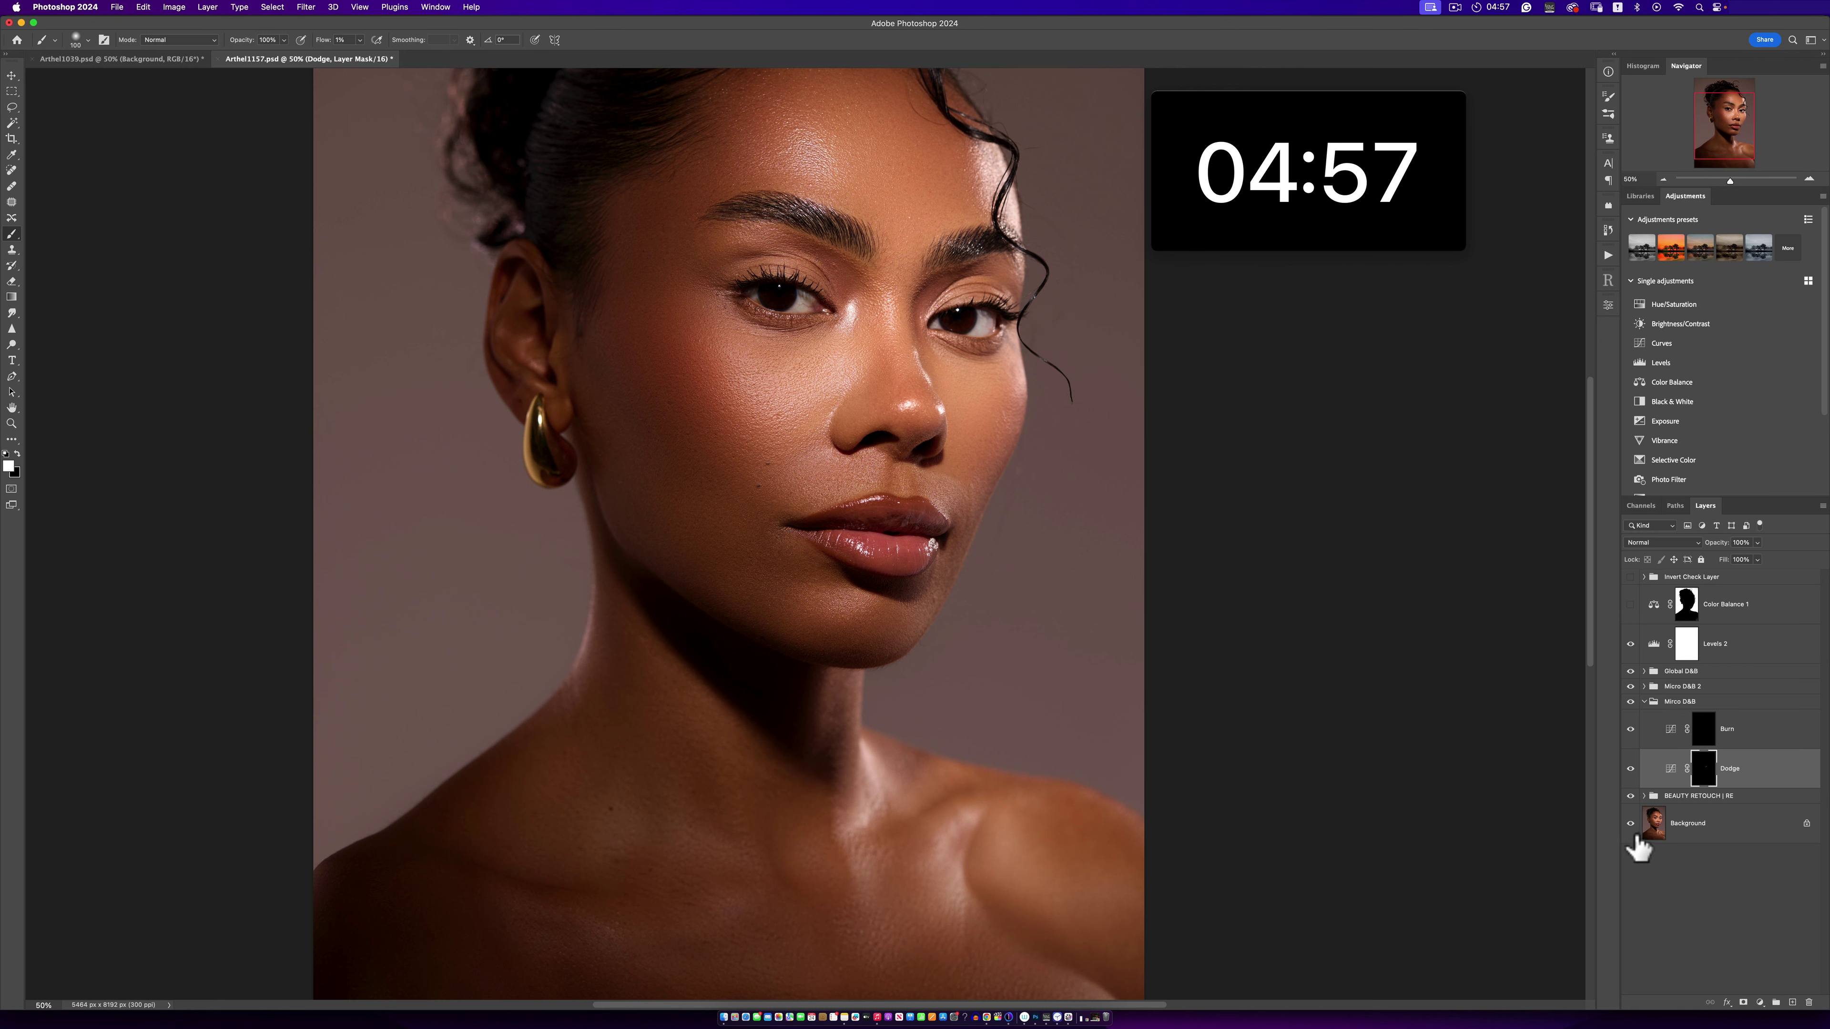
left_click(1631, 824, "alt")
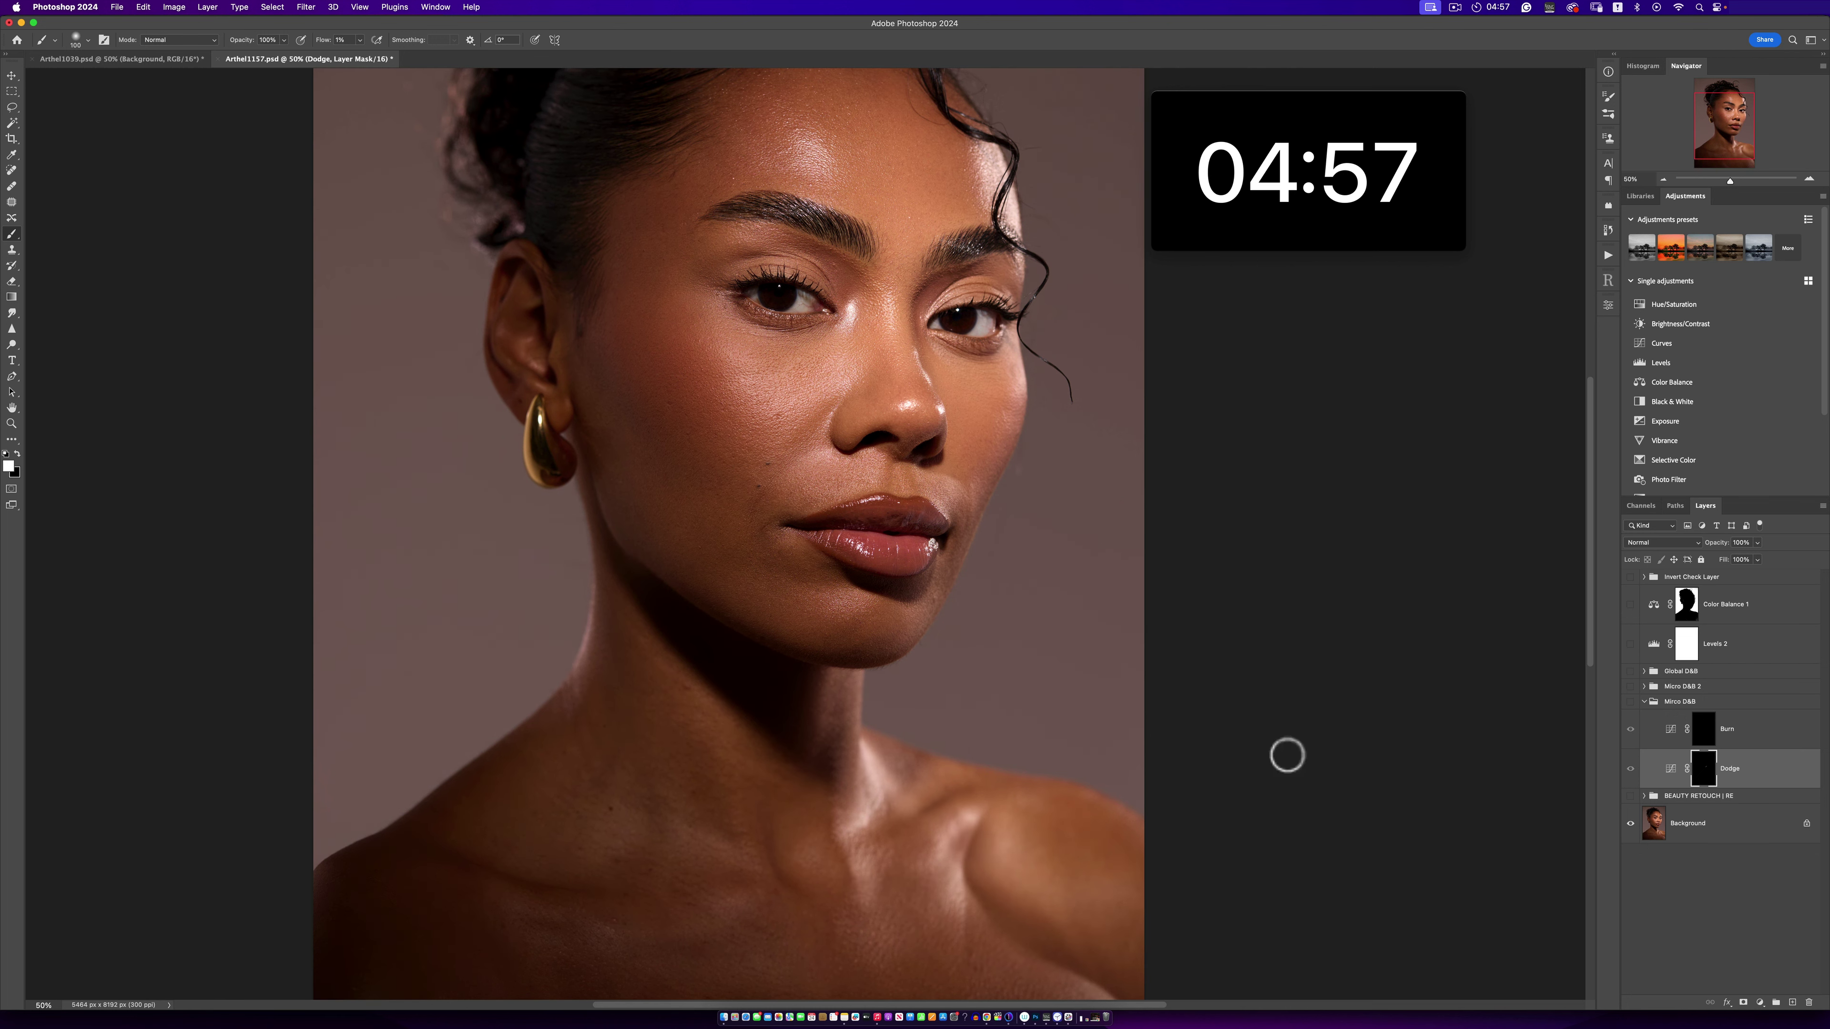
- Compare the neck, shoulders and chest before and after the retouch, with Color Balance 1 hidden
left_click_drag(870, 667, 931, 482)
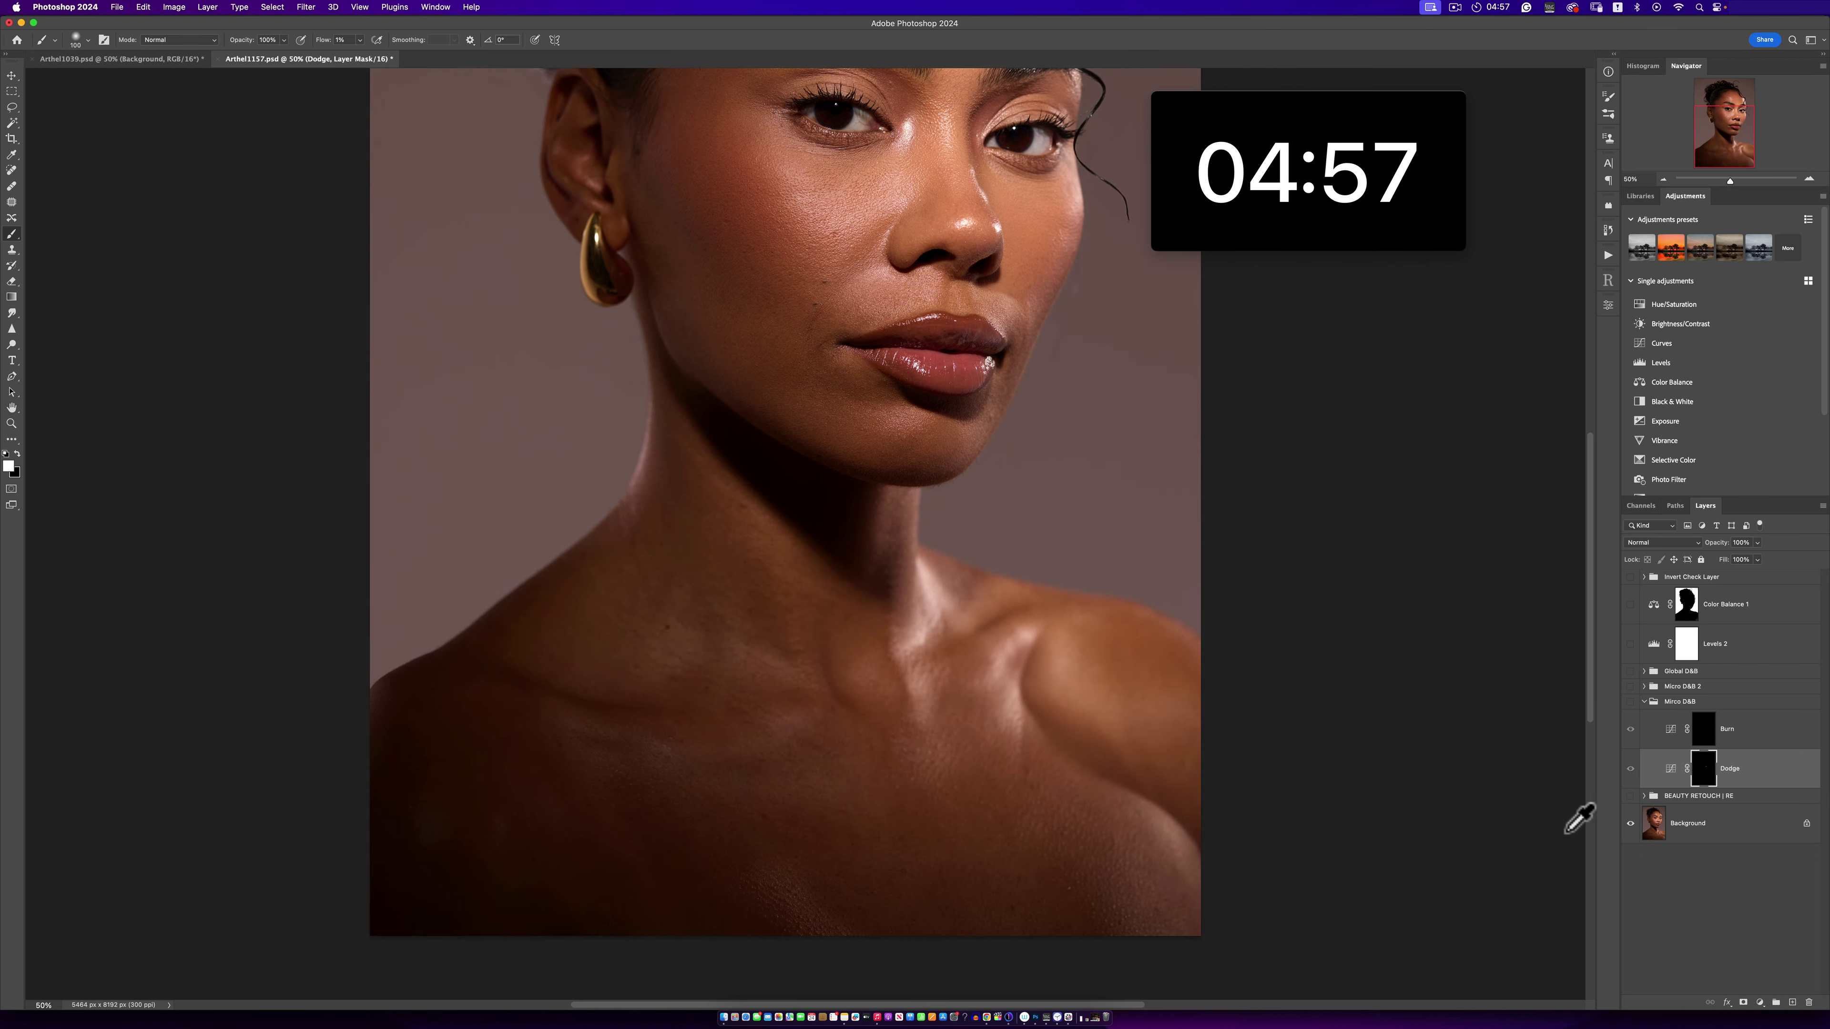
left_click(1631, 824, "alt")
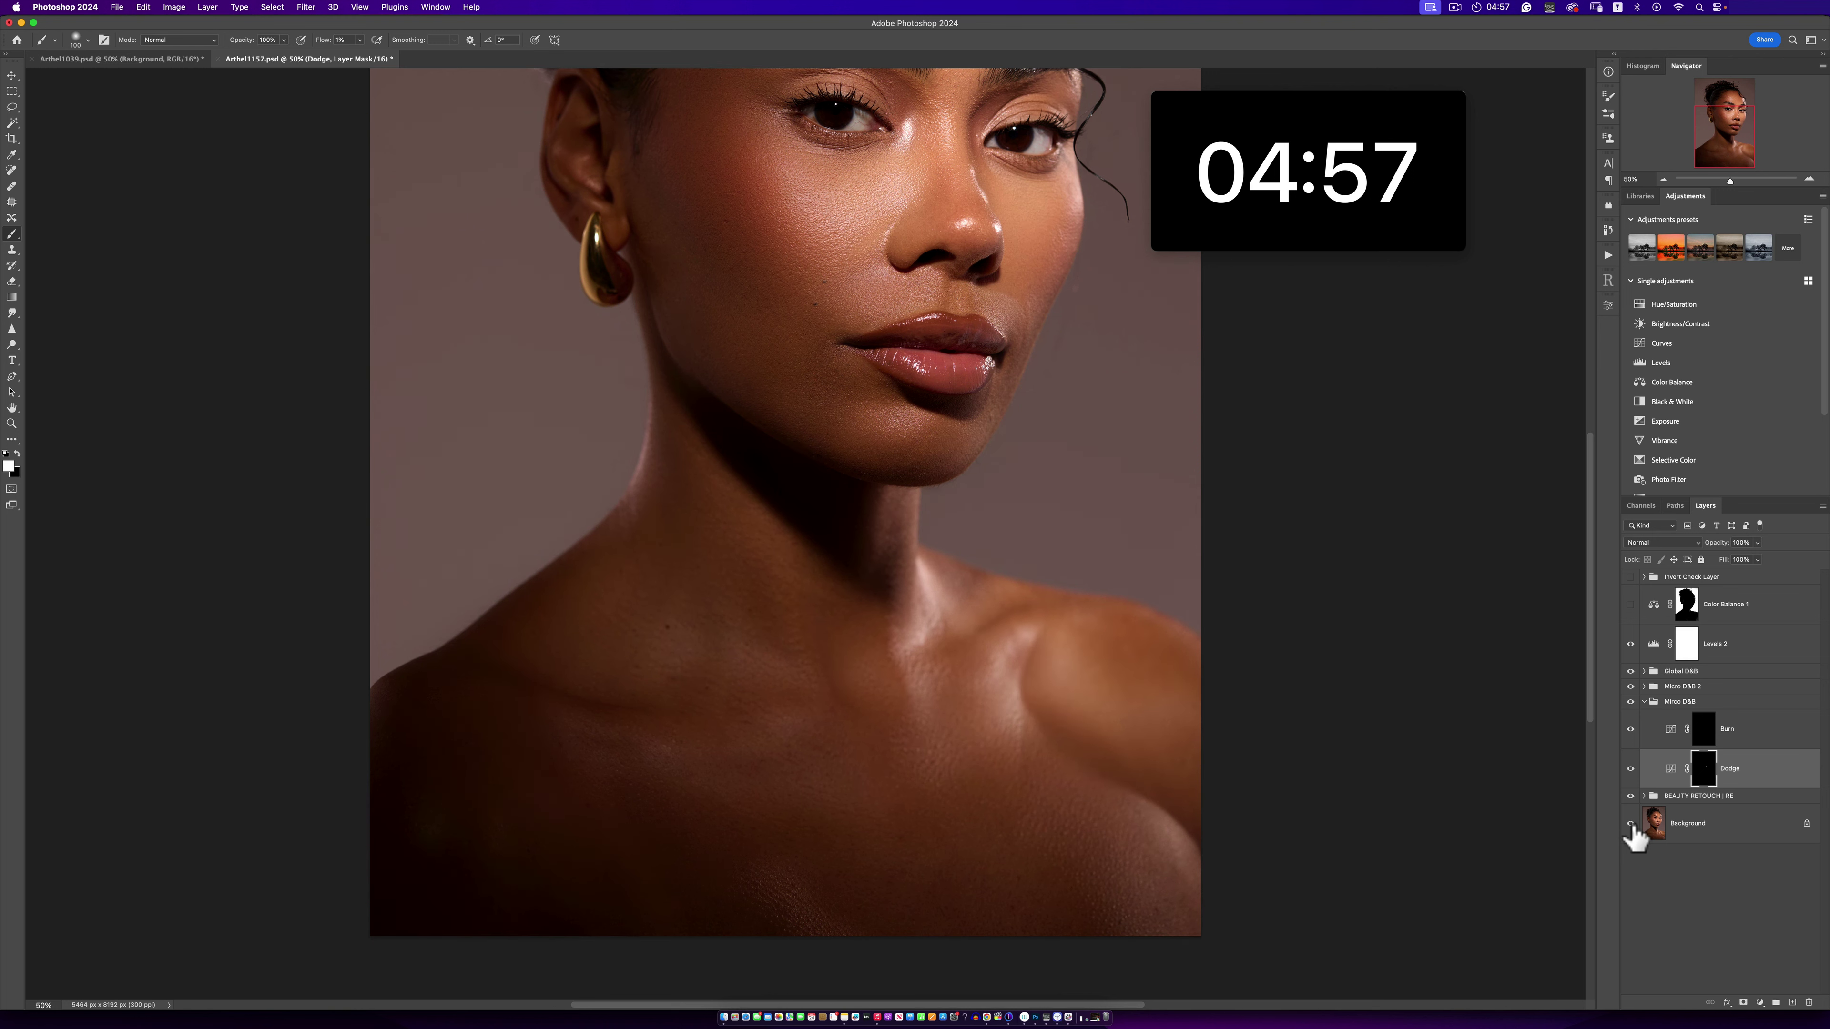
left_click(1631, 824, "alt")
- Bring the face back into view and compare it repeatedly with the original Background layer
left_click_drag(1103, 572, 1013, 768)
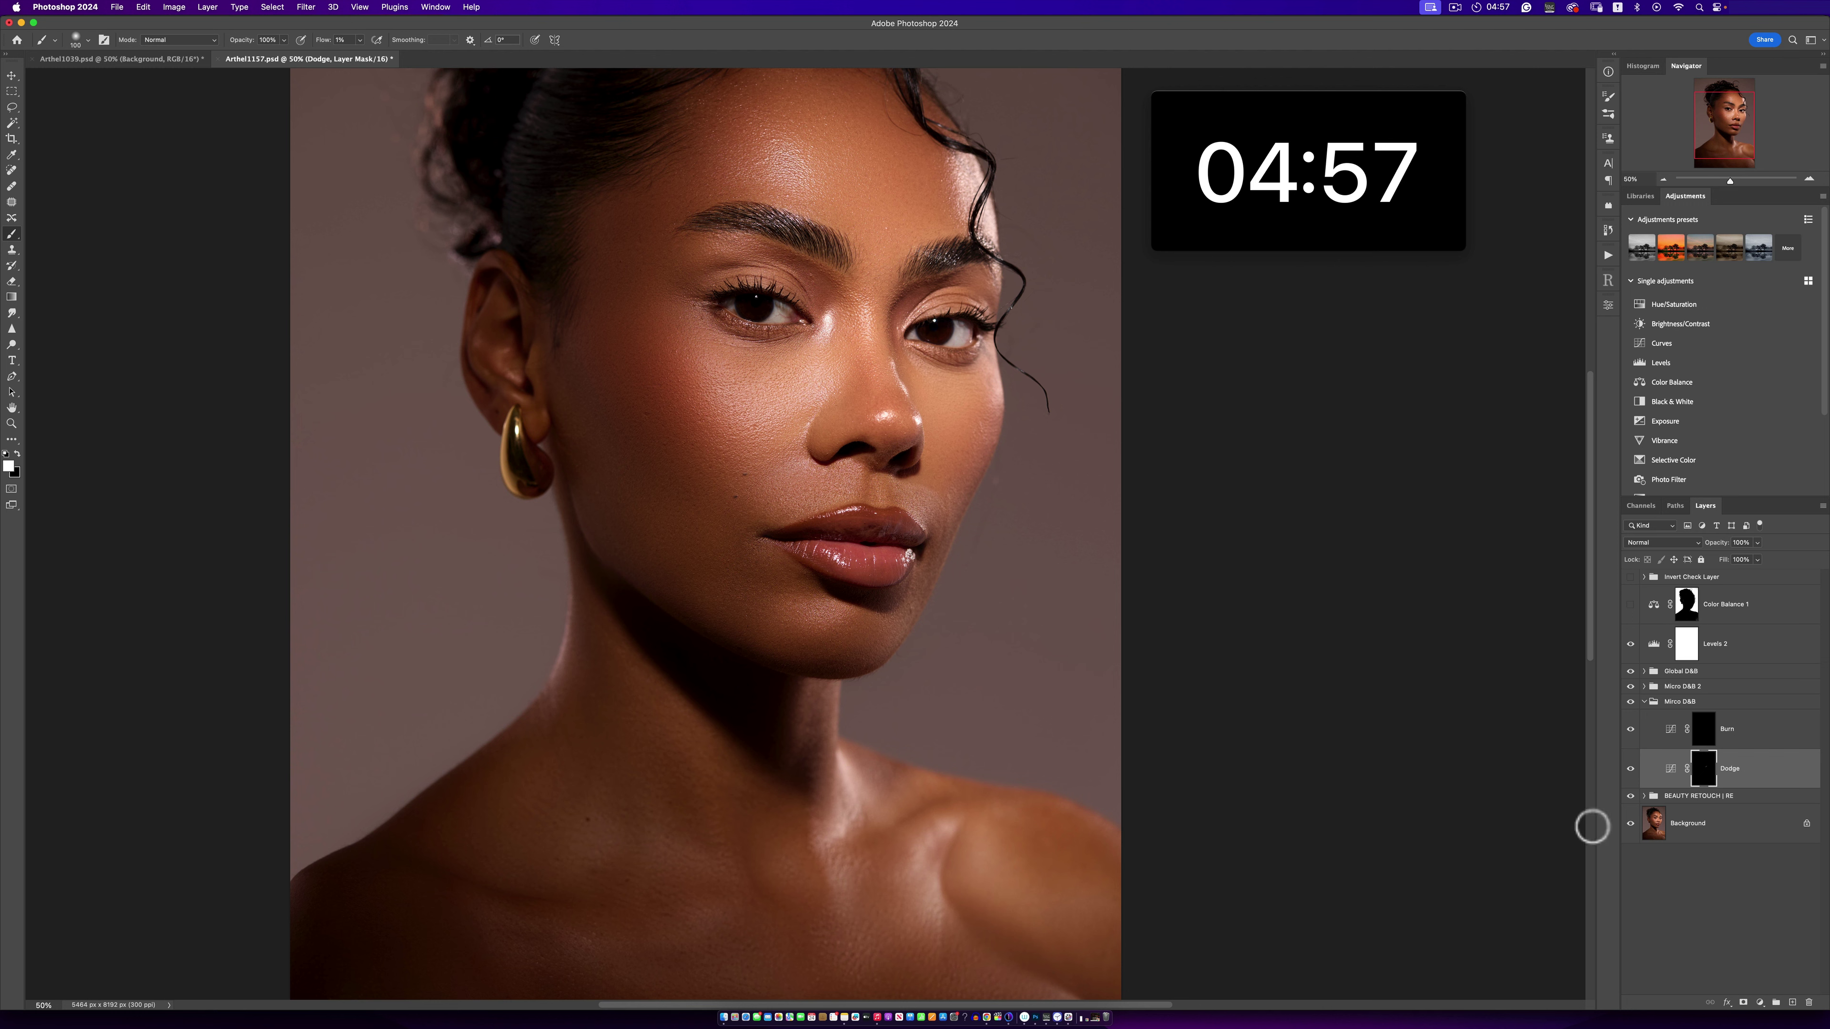
left_click(1630, 825, "alt")
left_click(1631, 827, "alt")
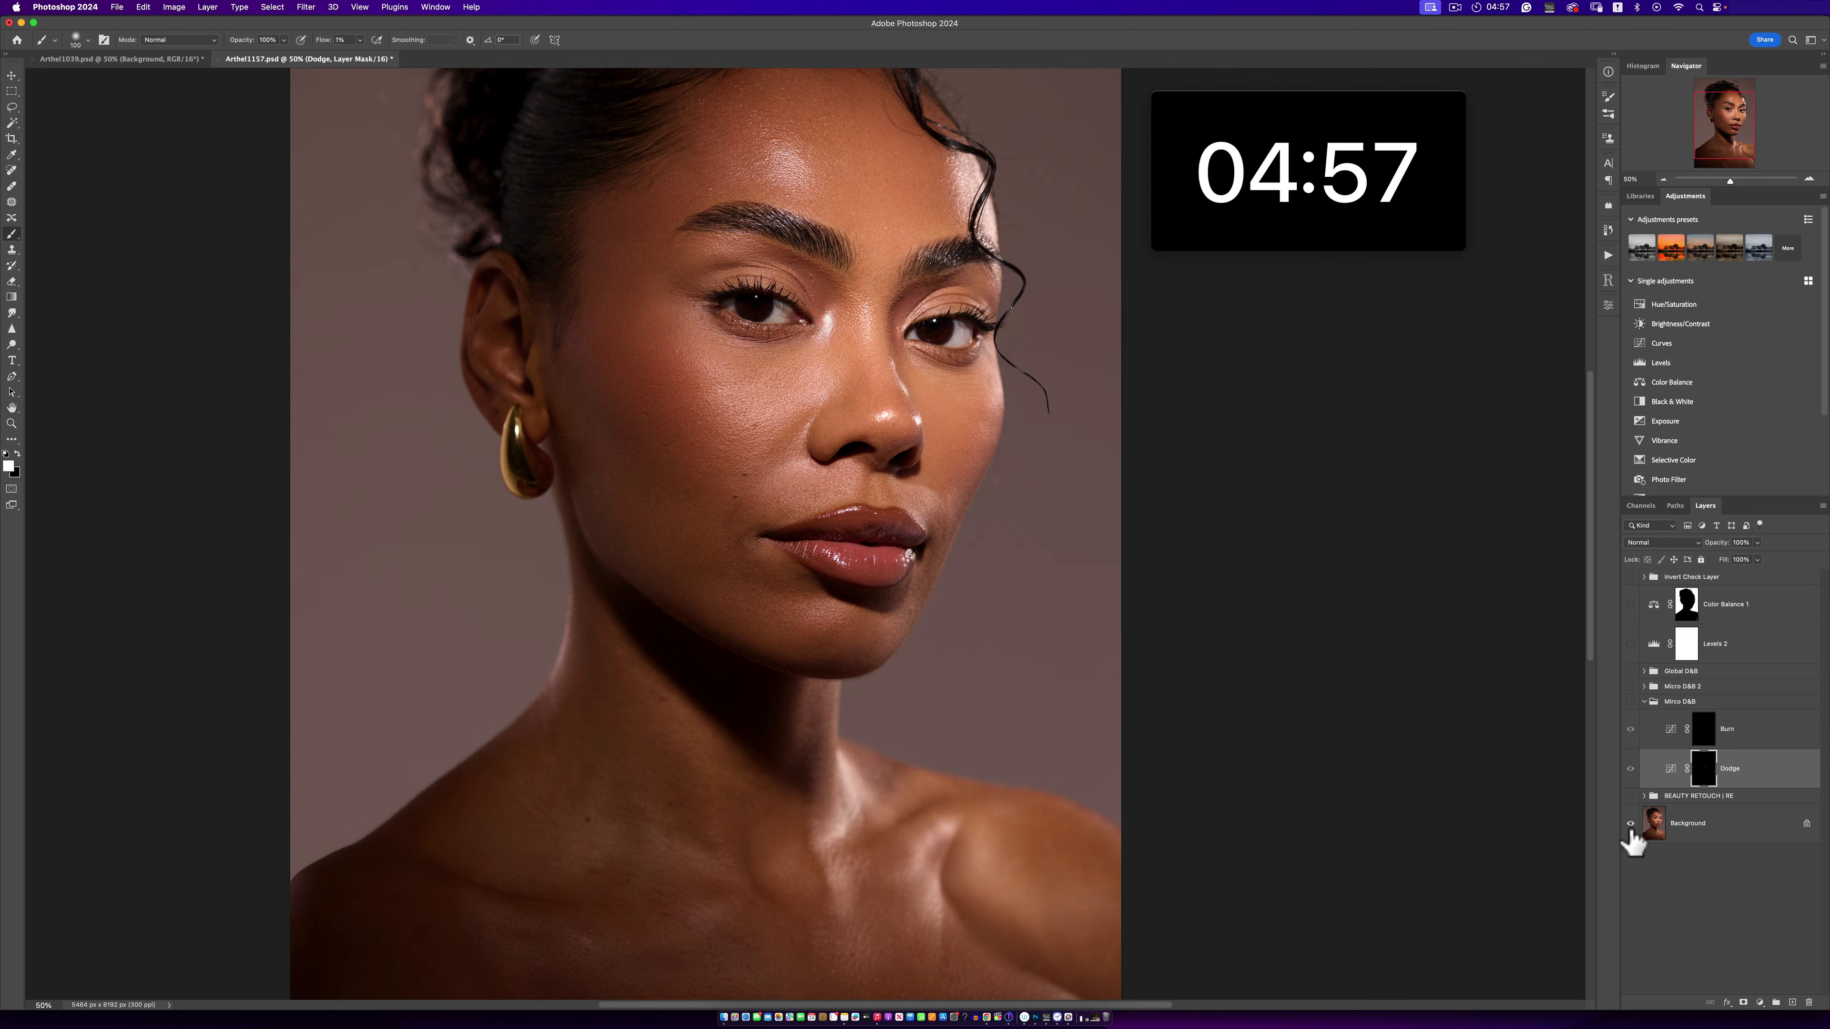
left_click(1631, 827, "alt")
left_click(1631, 826, "alt")
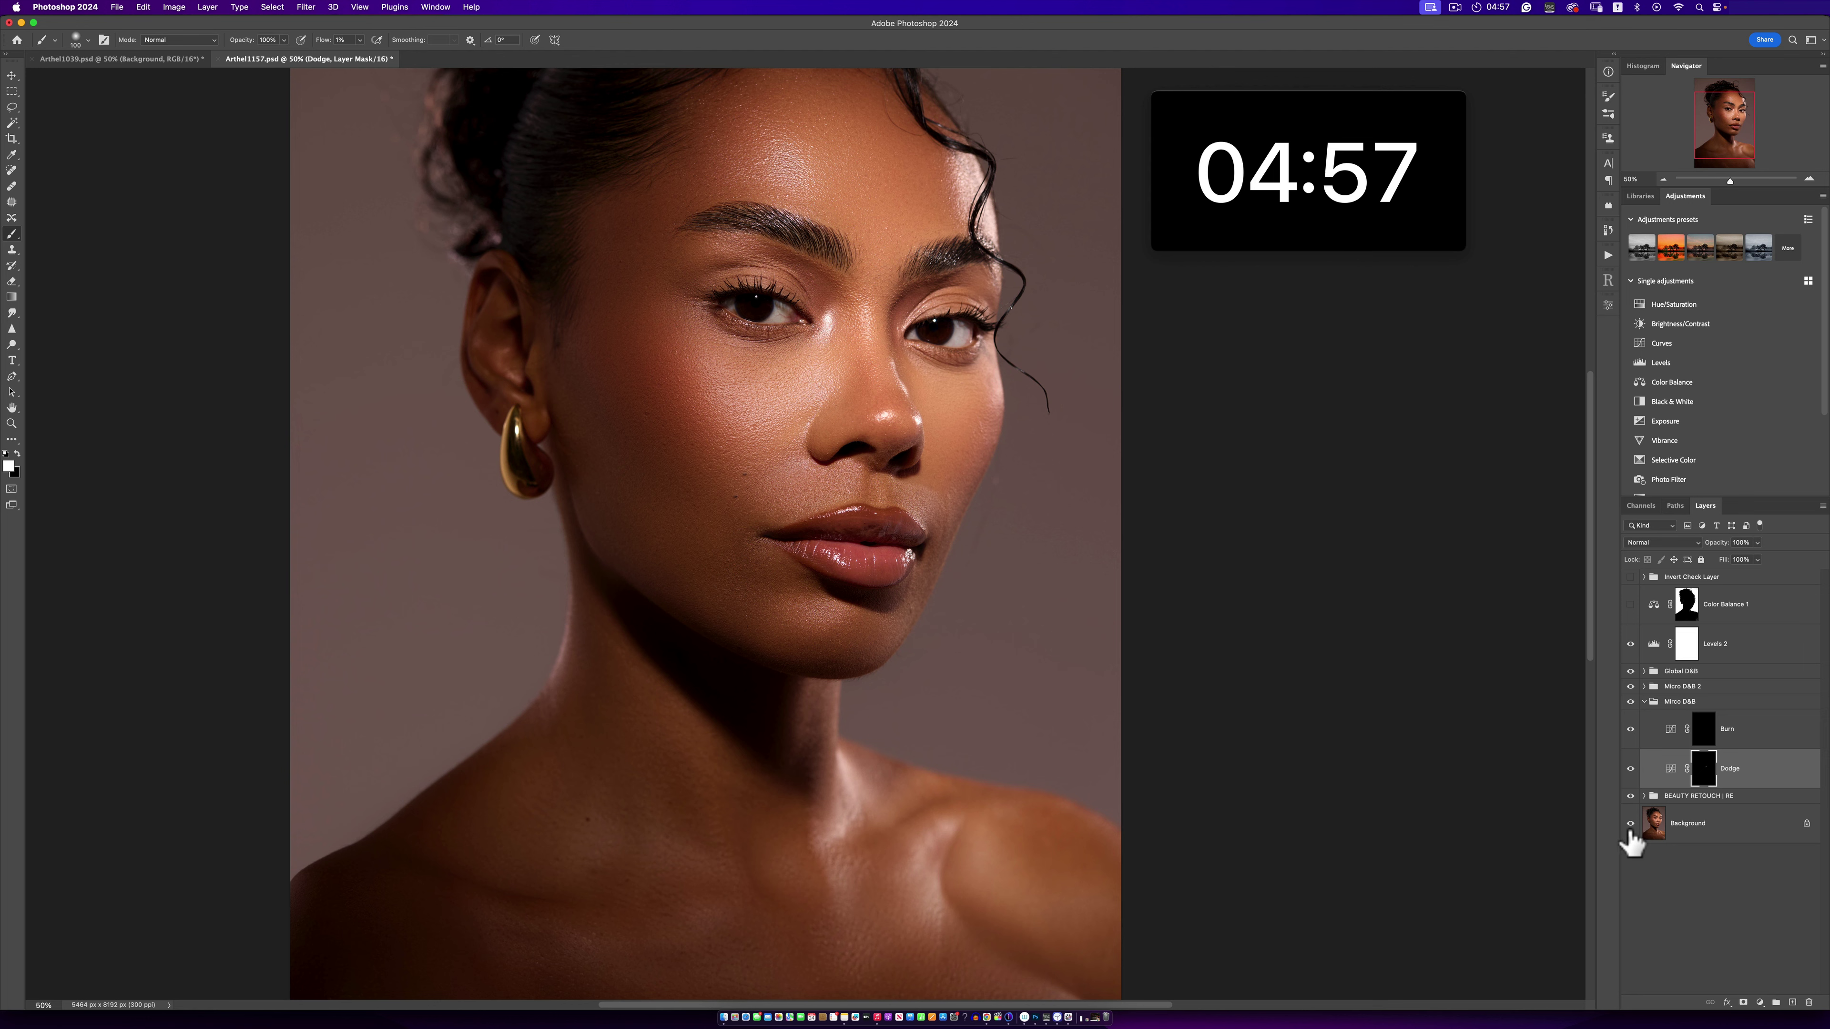